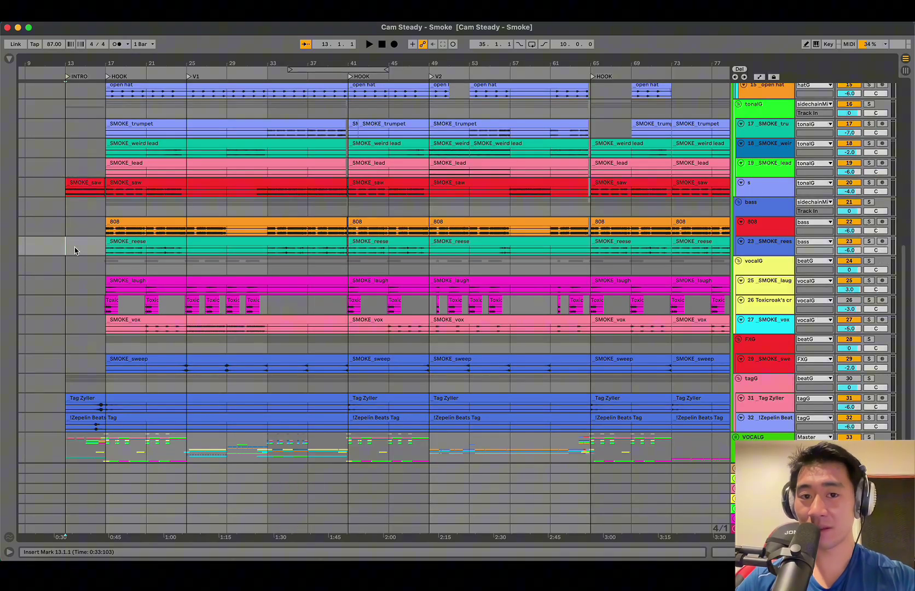
Solo the beatG group and play the instrumental from the hook at bar 17.
scroll(71, 263, up, 15)
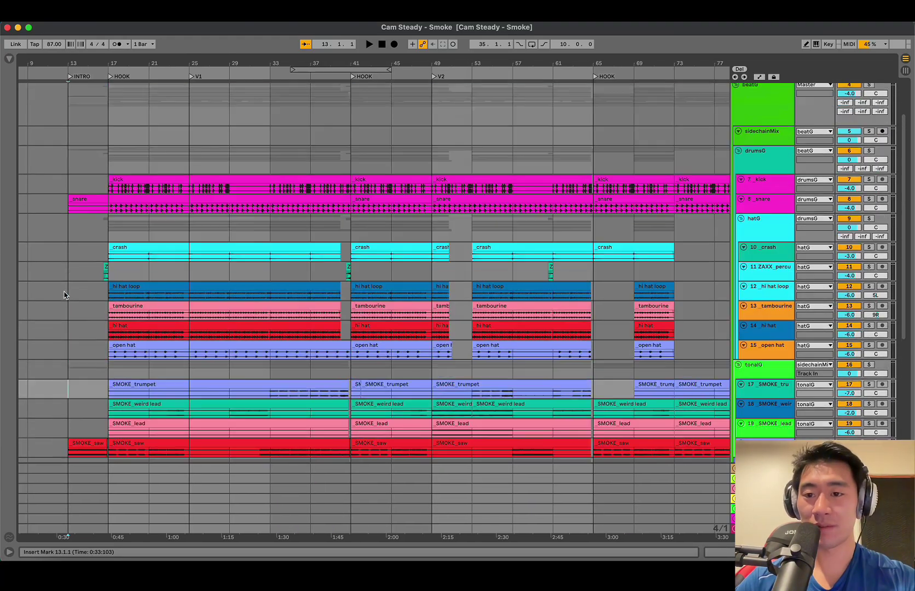
click(101, 166)
scroll(102, 166, down, 2)
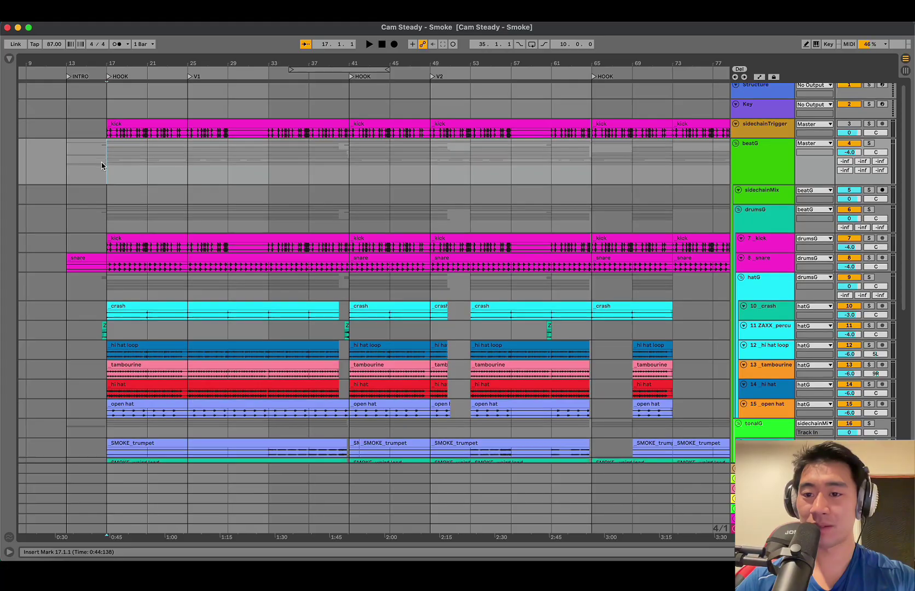
scroll(102, 166, up, 3)
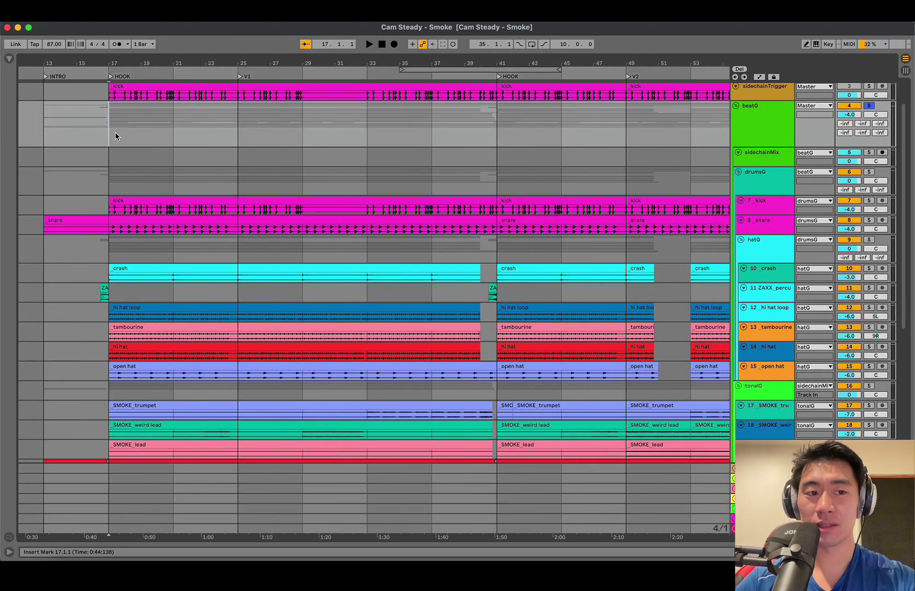
key(space)
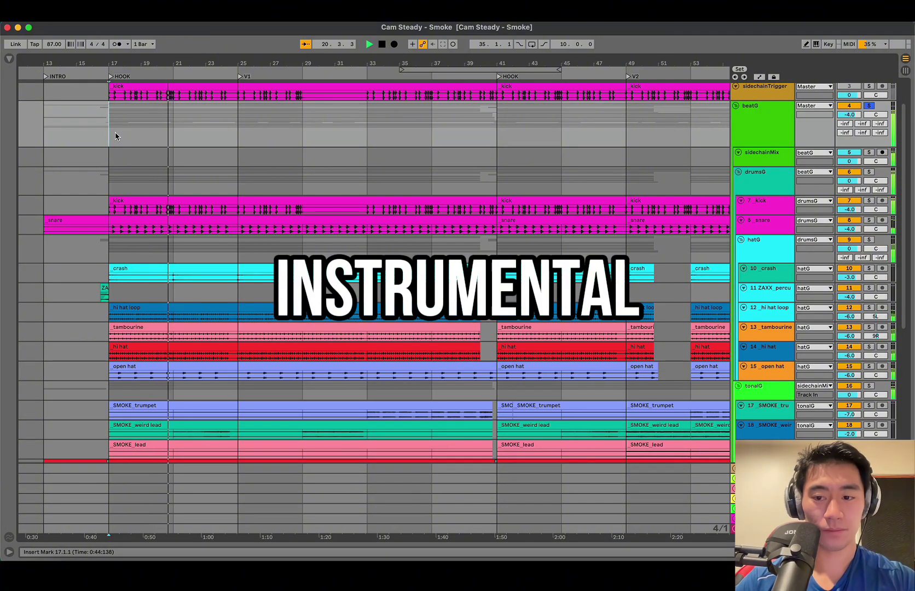
Turn off the beatG solo, return to bar 17 and open the kick track's device chain.
scroll(115, 137, down, 10)
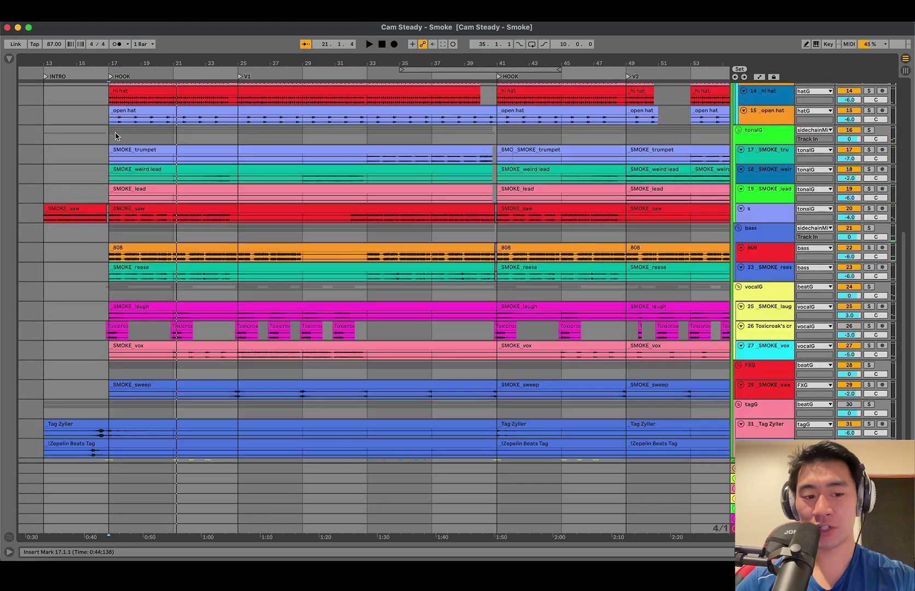
scroll(115, 136, down, 5)
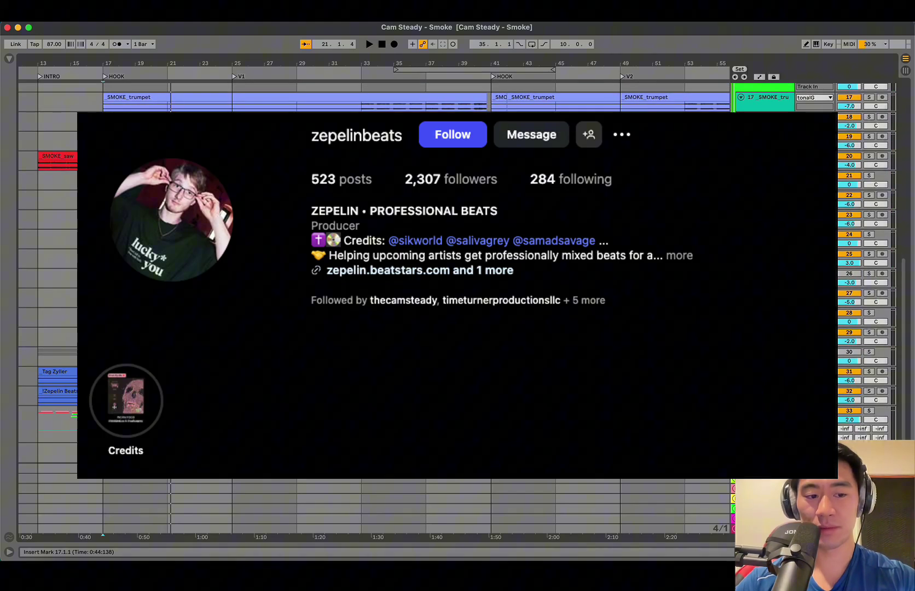
scroll(107, 236, up, 15)
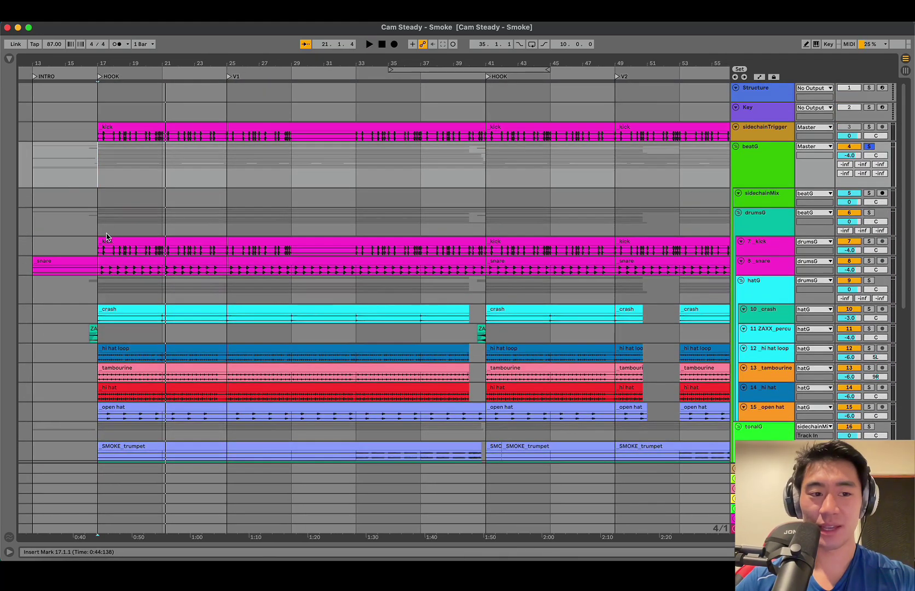
click(96, 243)
click(770, 253)
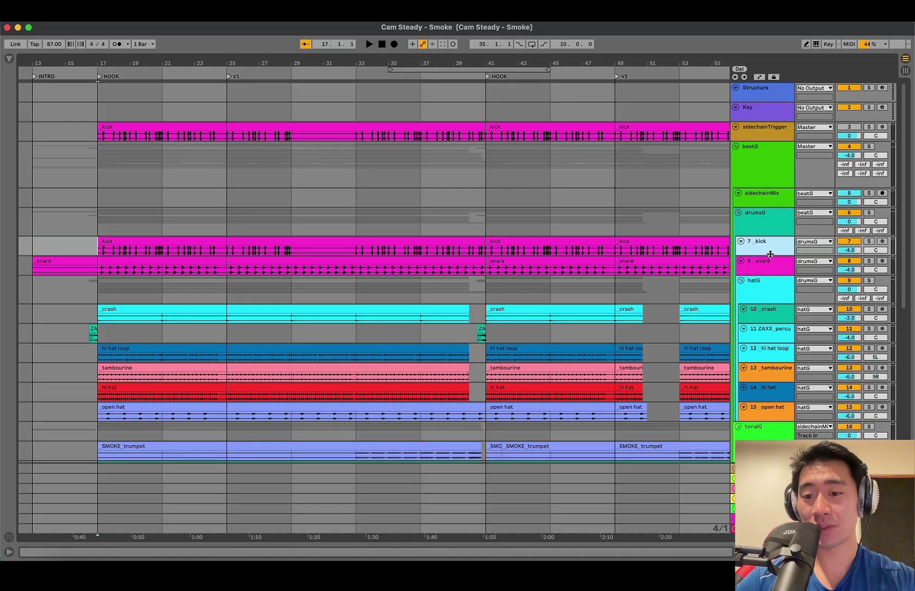
double_click(770, 248)
Step through the device chains from the snare track down through the hats, tonal and bass tracks to the vocalG group.
scroll(625, 208, down, 5)
click(456, 183)
key(Down)
key(Down)
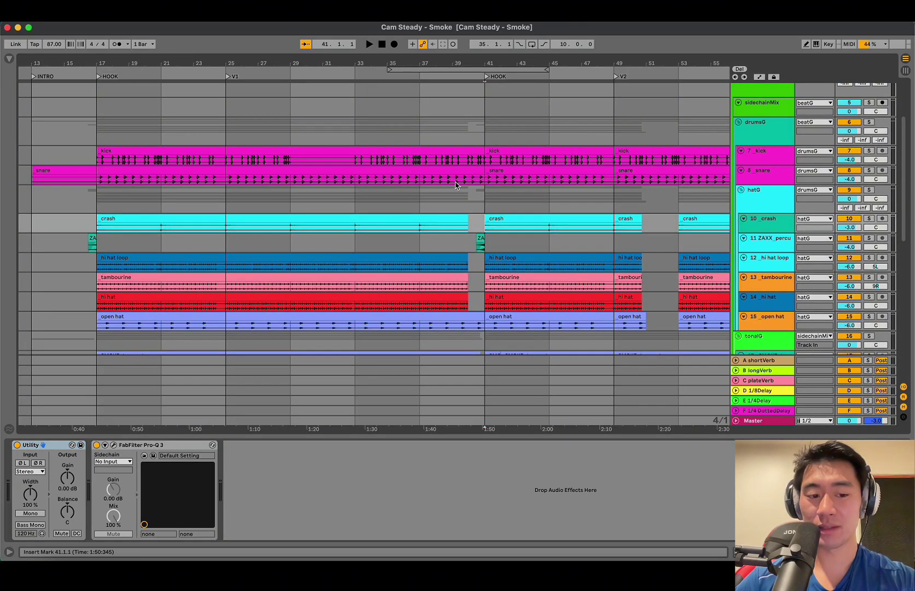
key(Down)
key(Down)
key(Down)
key(Down)
key(Down)
key(Down)
key(Down)
key(Down)
key(Down)
key(Down)
key(Down)
key(Down)
key(Down)
key(Down)
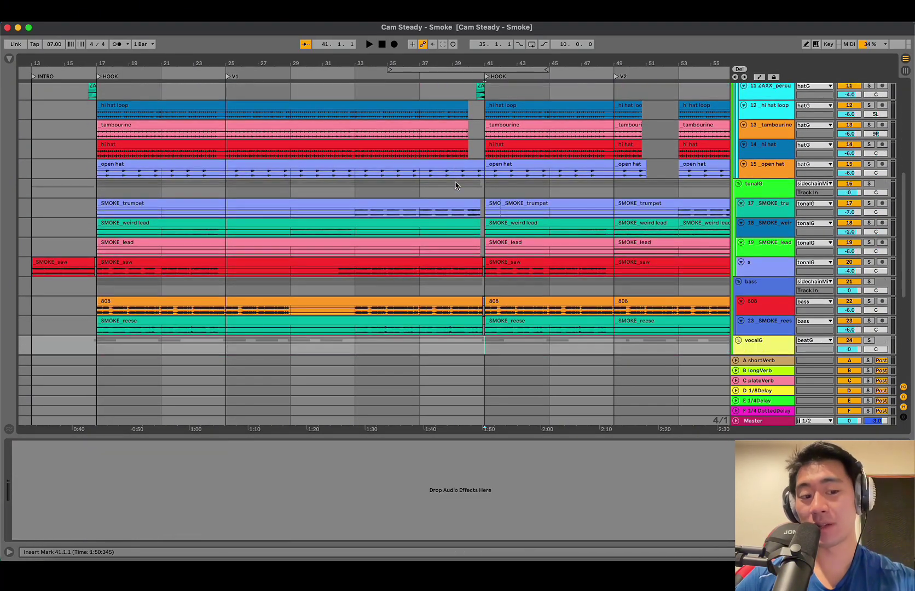
Review the device chains of the bass, beat vocal, FX and tag tracks down to the VOCALG group.
key(Up)
key(Down)
key(Up)
key(Up)
key(Up)
key(Down)
key(Down)
key(Down)
key(Down)
key(Down)
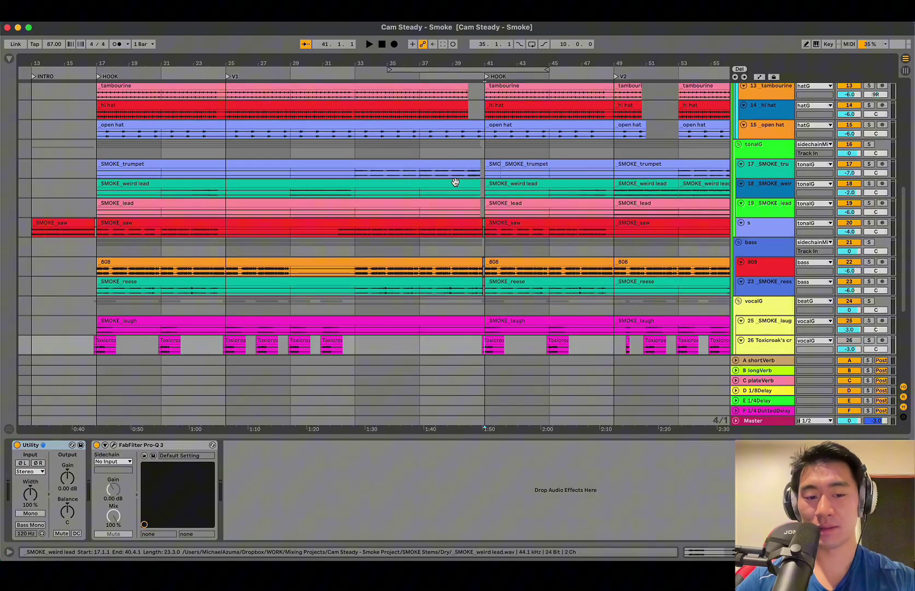
key(Down)
key(Down)
key(Down)
key(Down)
key(Down)
key(Down)
key(Down)
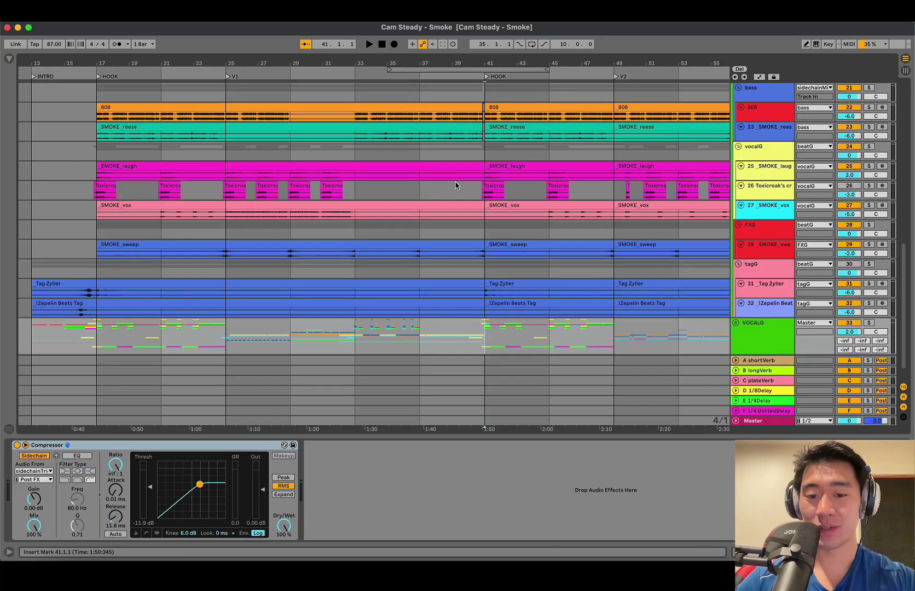
Go back up through the tracks to the drumsG group and select it to examine its drum bus.
key(Up)
key(Up)
key(Up)
key(Up)
key(Up)
key(Up)
key(Up)
key(Up)
key(Up)
key(Up)
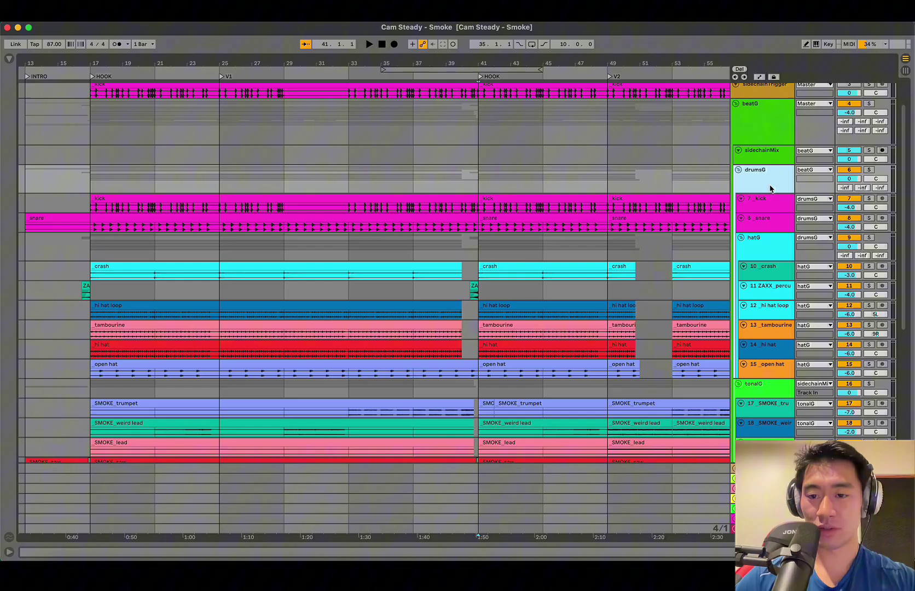
click(760, 184)
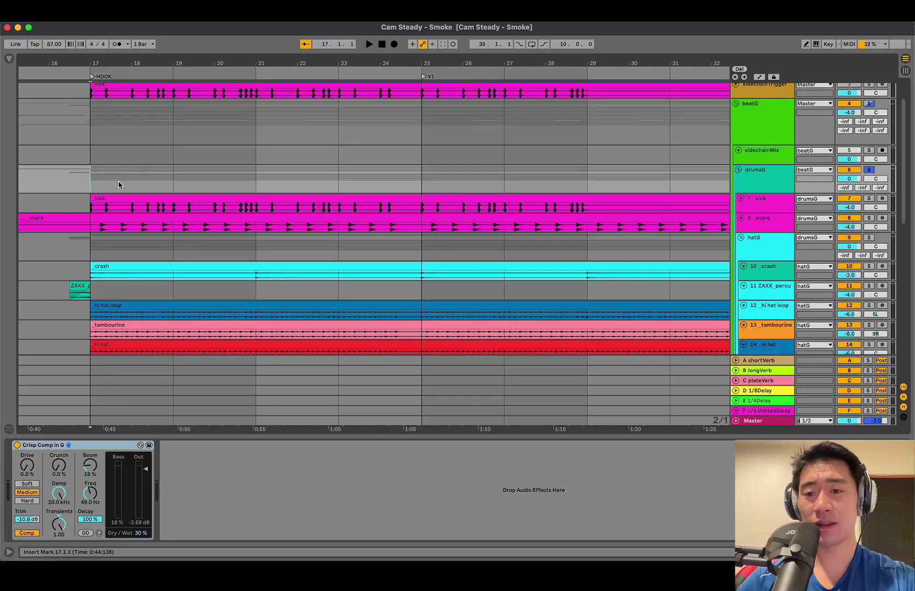
Play the soloed drumsG group from bar 17, comparing the Crisp Comp drum bus device switched on and off.
key(space)
click(91, 187)
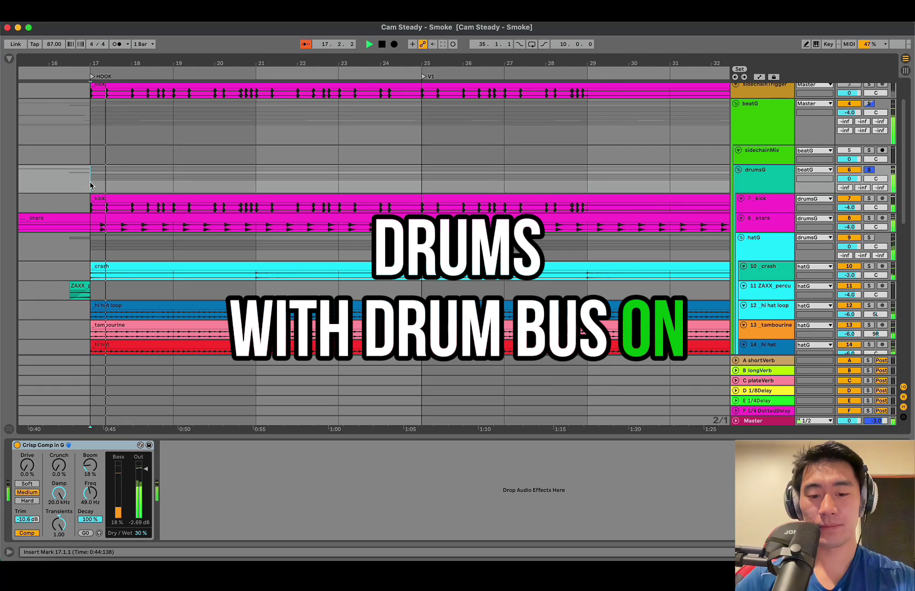
key(plus)
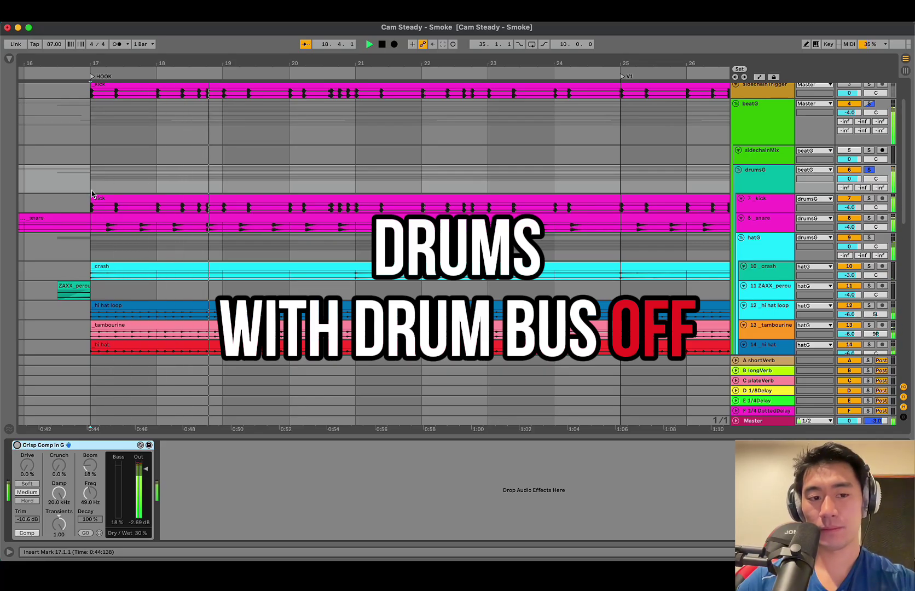
click(17, 445)
key(space)
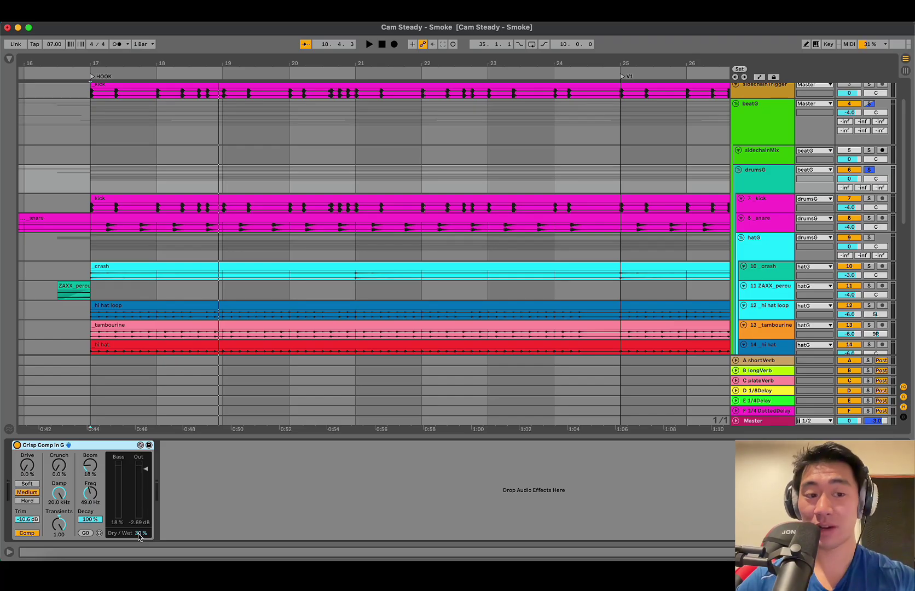
Audition the drums with the Crisp Comp device's Dry/Wet at 100 %, and undo the change.
drag(139, 534, 139, 509)
drag(138, 509, 139, 487)
key(space)
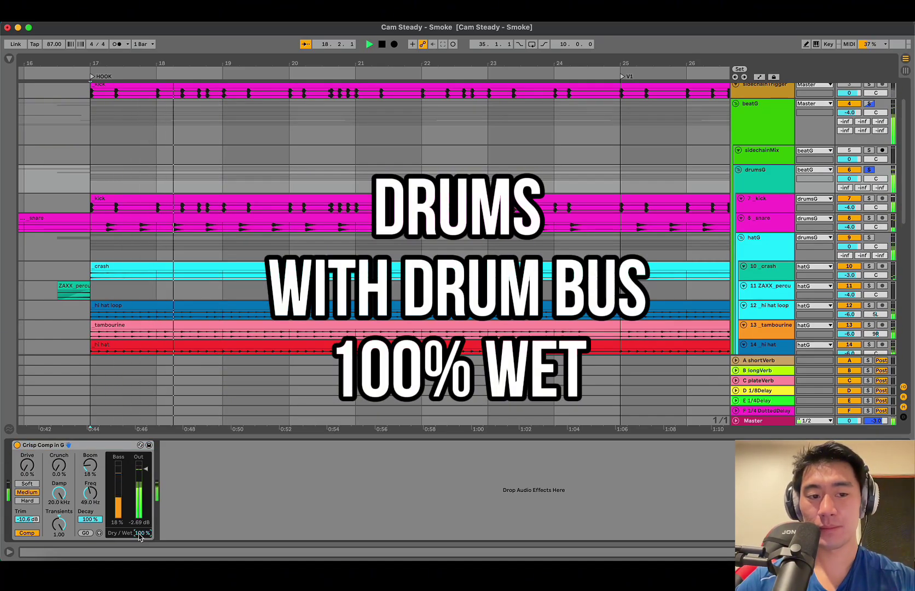
key(space)
key(super+z)
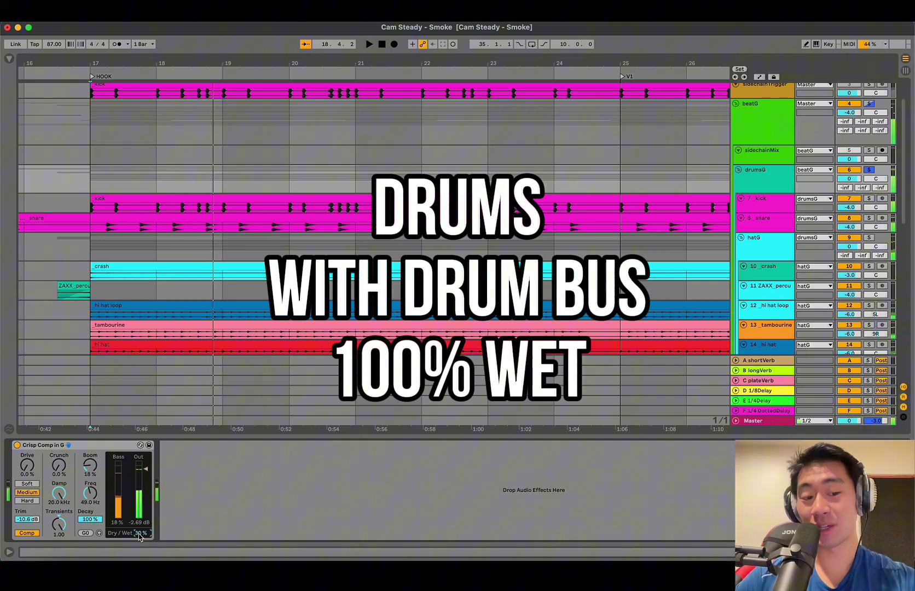
Return the playback start to bar 17 and turn off the beatG and drumsG solos.
click(95, 160)
key(super+alt+l)
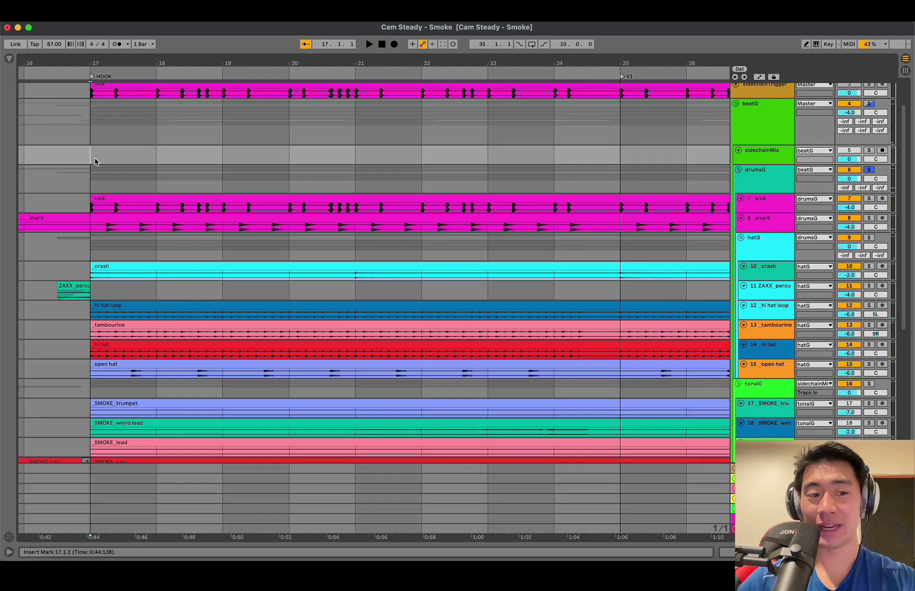
click(93, 170)
click(764, 172)
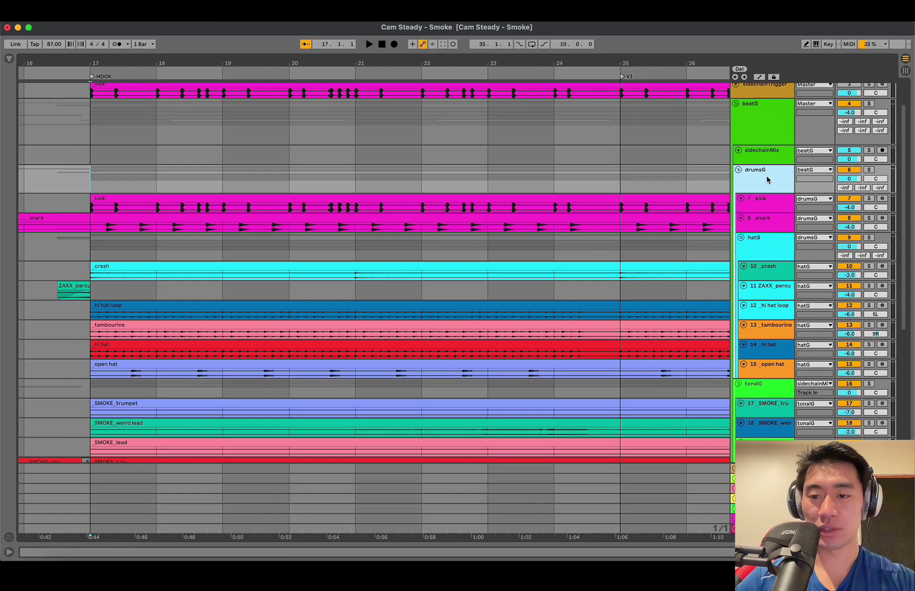
Show the hi hat loop track's device chain and open its FabFilter Pro-Q 3 to examine the EQ curve.
key(super+alt+l)
scroll(538, 248, down, 1)
click(537, 248)
key(Down)
key(Down)
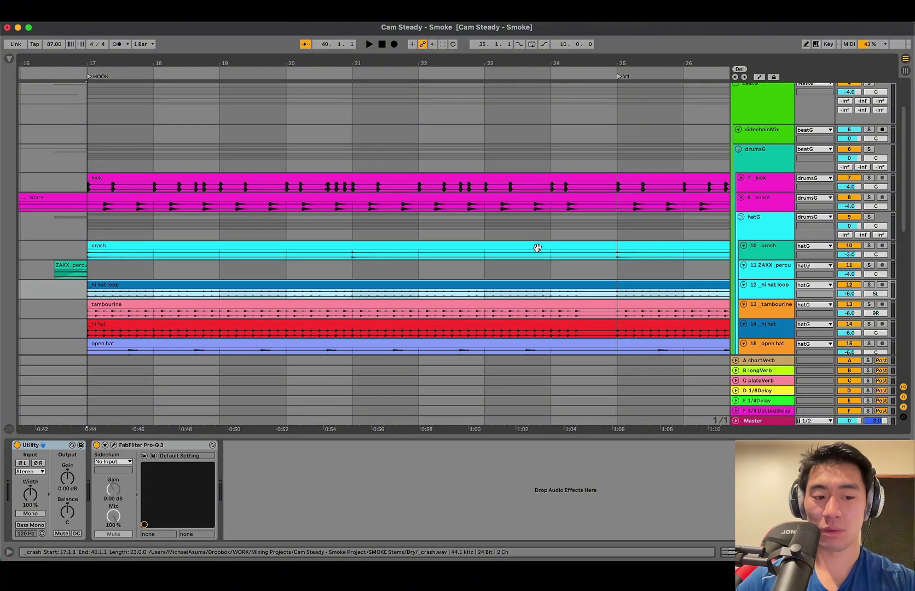
click(113, 446)
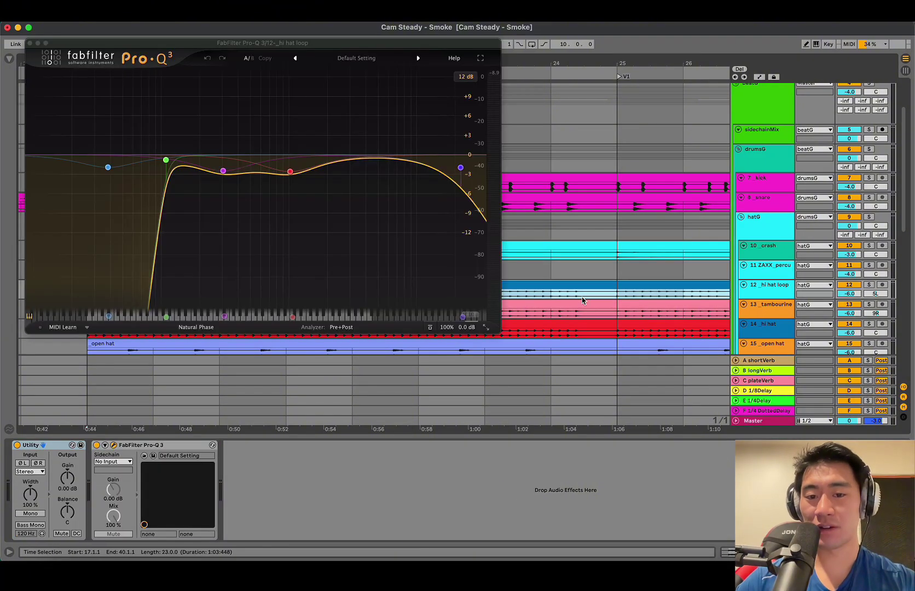
Inspect the tonalG group's compressor and the SMOKE_saw track's device chain at bar 17.
key(Down)
scroll(227, 397, down, 6)
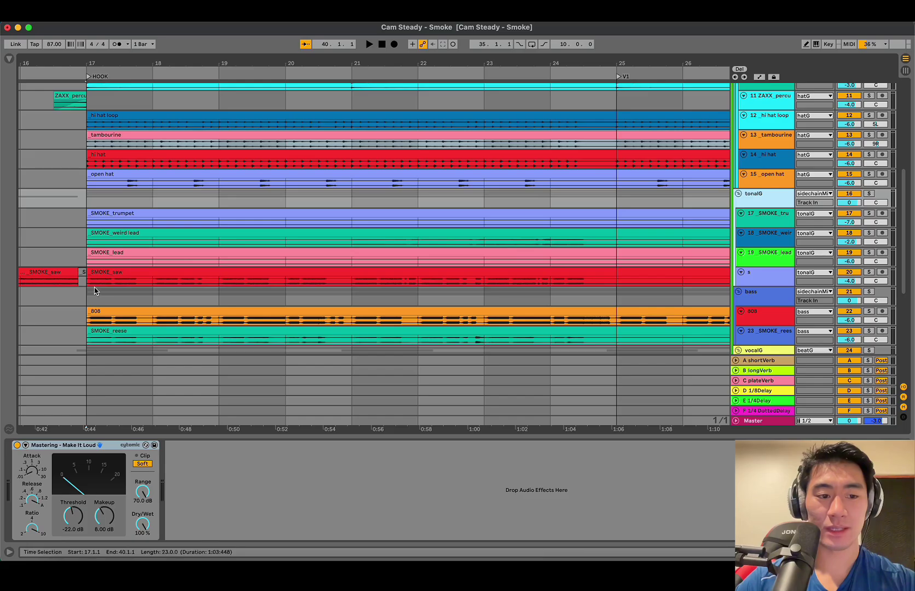
click(95, 284)
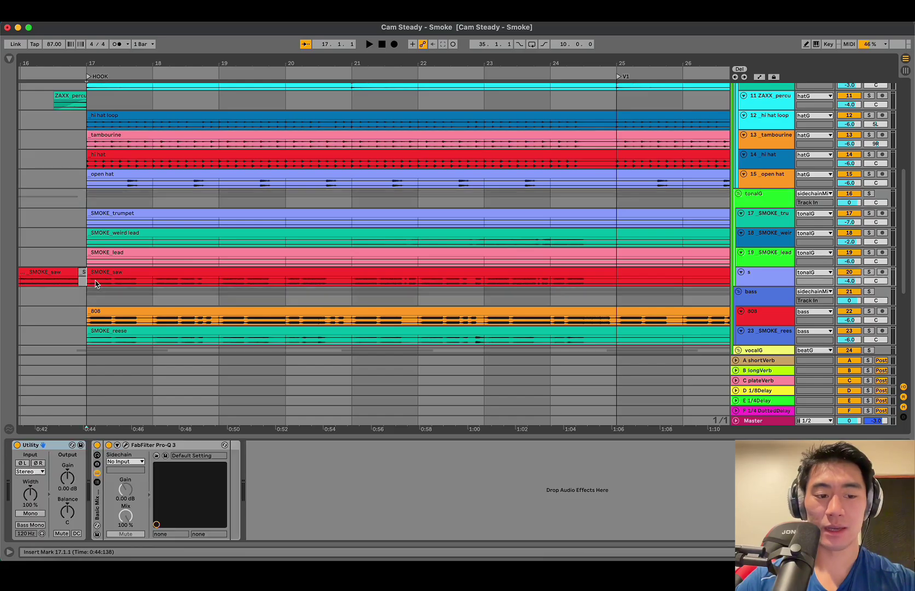
Solo the SMOKE_trumpet track and play it from bar 33 with its FabFilter Pro-Q 3 curve open.
click(391, 210)
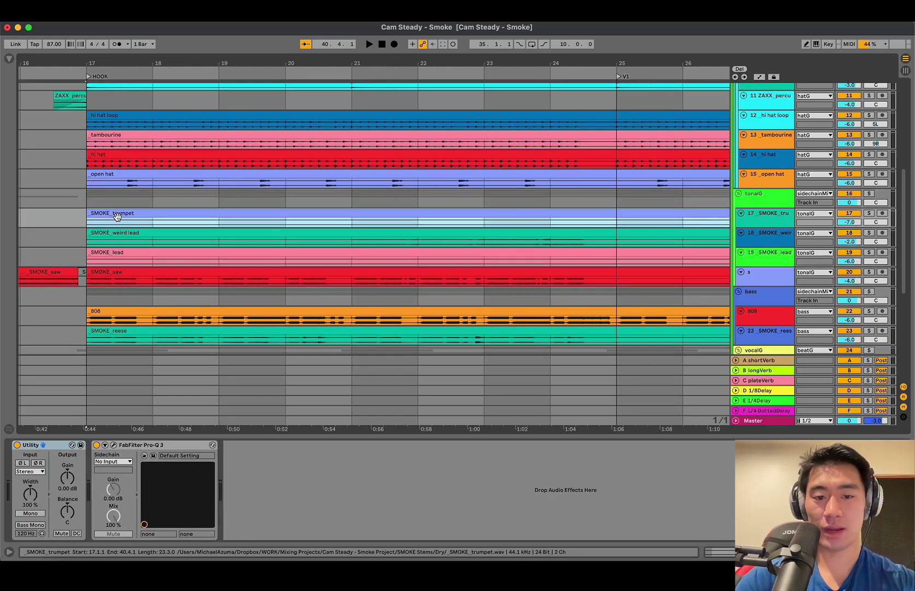
key(z)
click(493, 225)
click(113, 445)
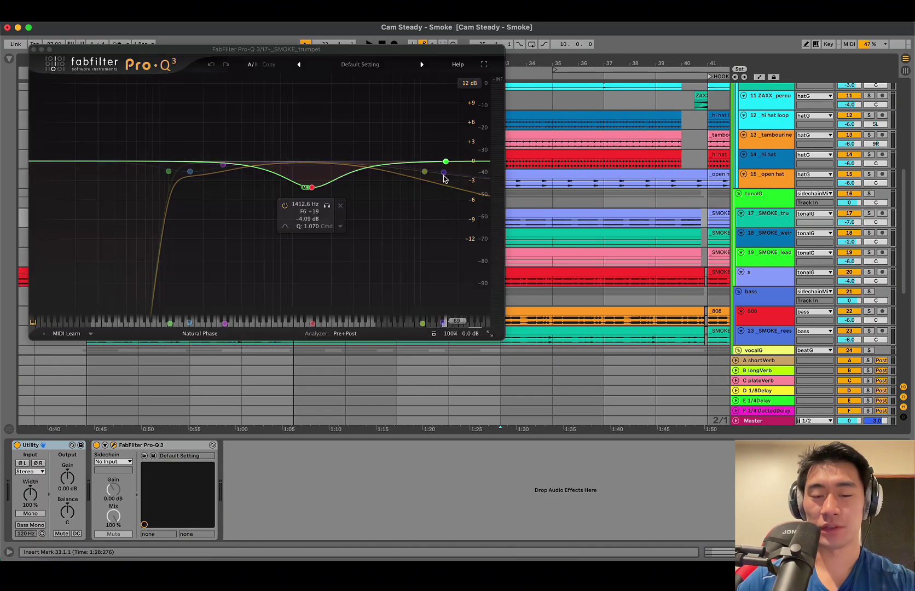
key(s)
key(space)
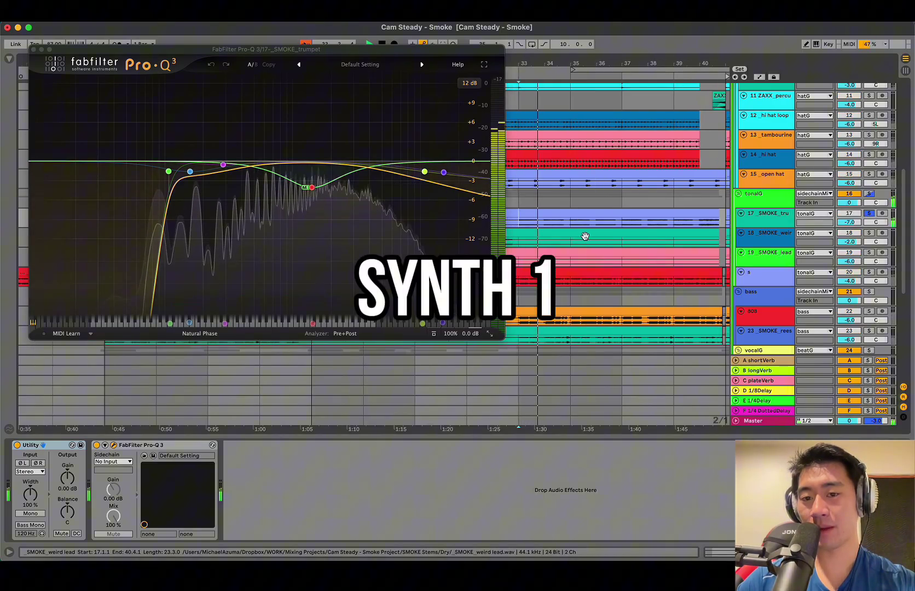
key(space)
Solo the SMOKE_weird lead track and play it from bar 31 with its FabFilter Pro-Q 3 open.
click(543, 245)
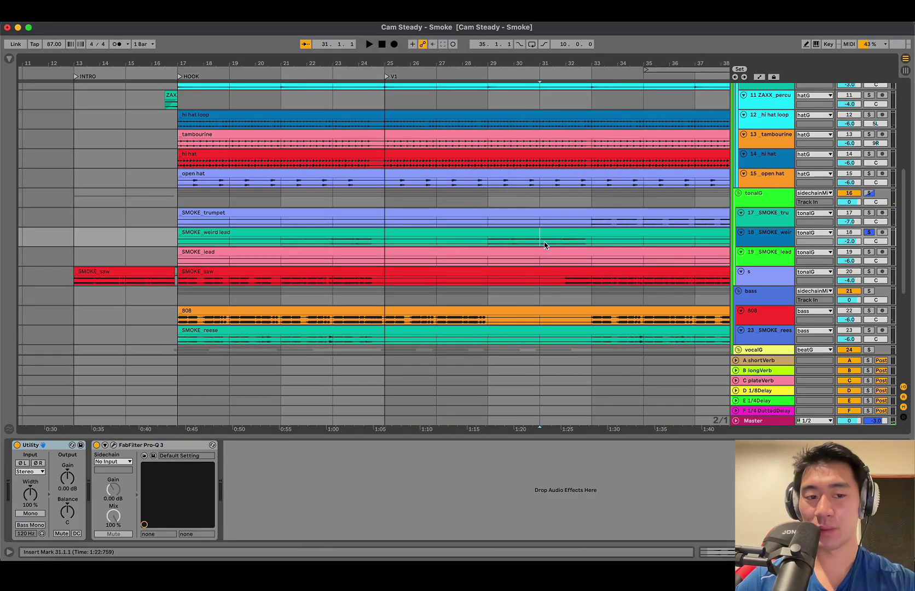
click(114, 445)
key(space)
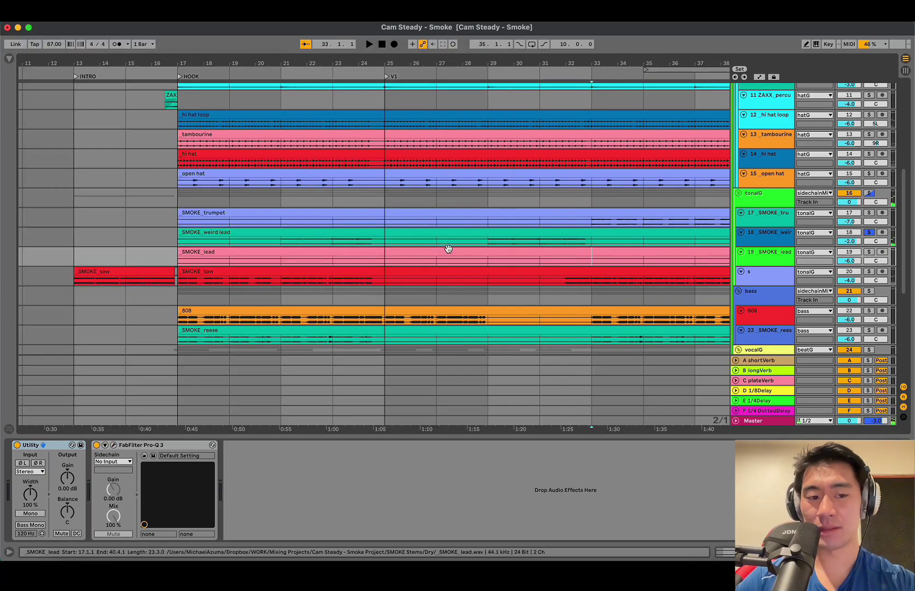
Play the soloed SMOKE_lead track from V2 at bar 49 with its FabFilter Pro-Q 3 open, and turn its solo off.
scroll(447, 248, down, 1)
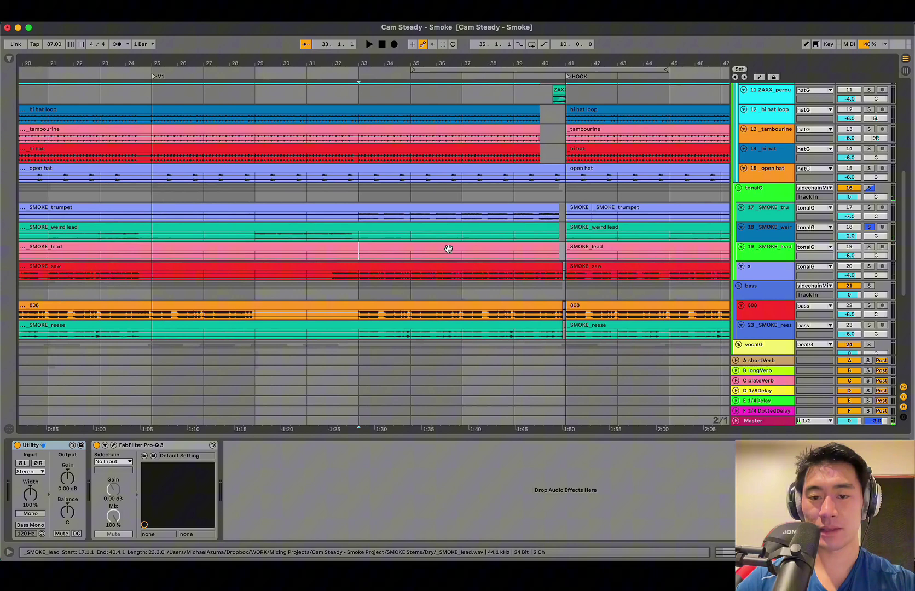
scroll(449, 249, right, 10)
click(516, 257)
key(s)
scroll(516, 259, right, 3)
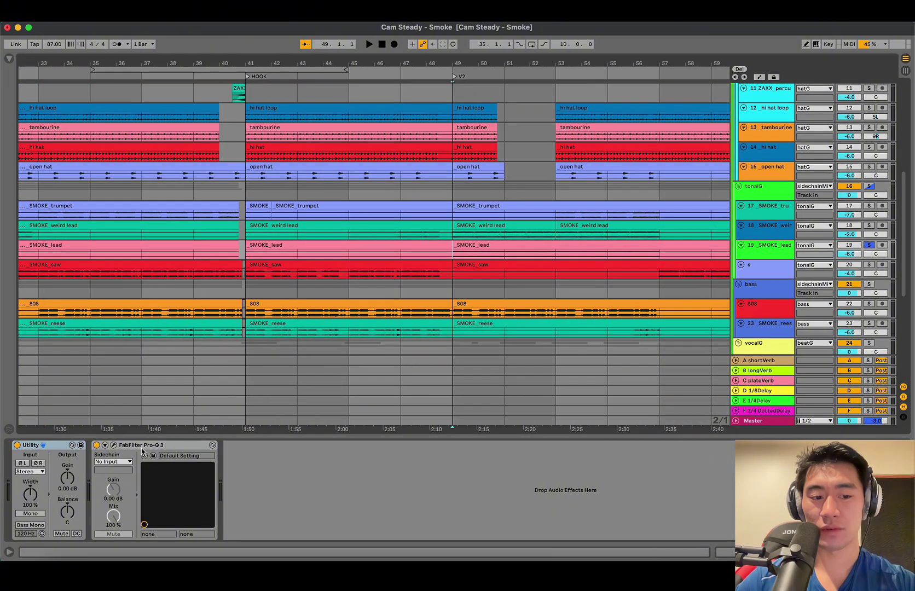
click(113, 445)
key(space)
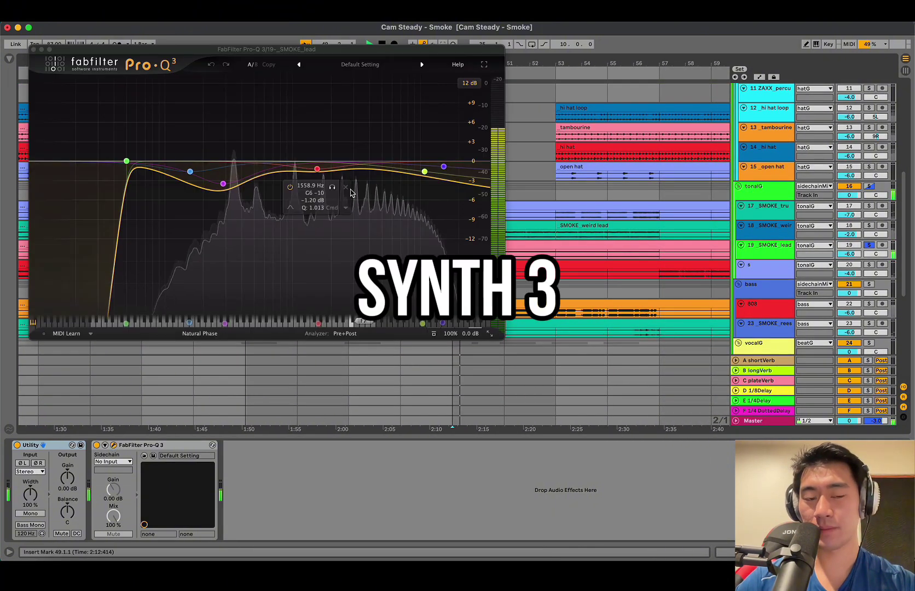
key(space)
key(s)
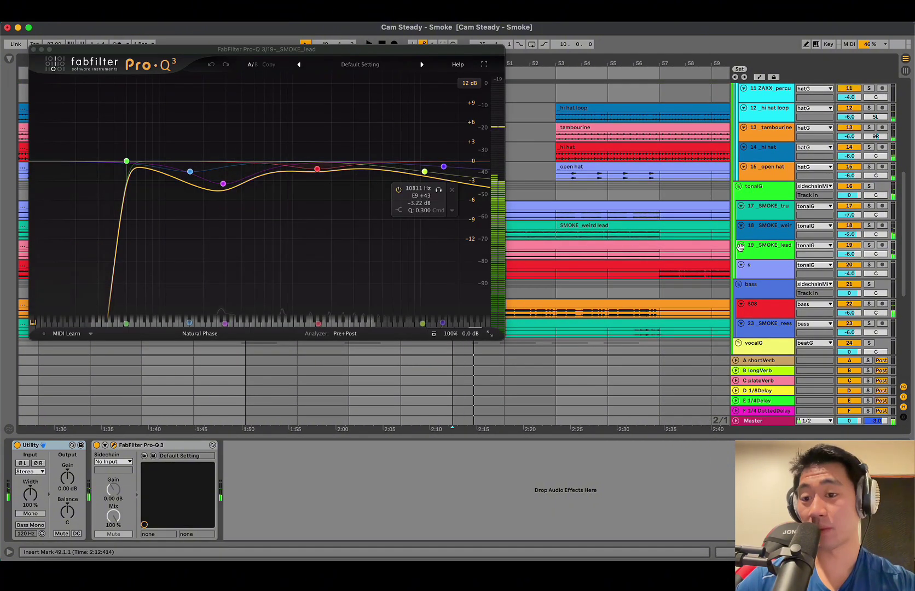
Solo the SMOKE_saw track and play it from bar 33 with its FabFilter Pro-Q 3 open.
click(612, 278)
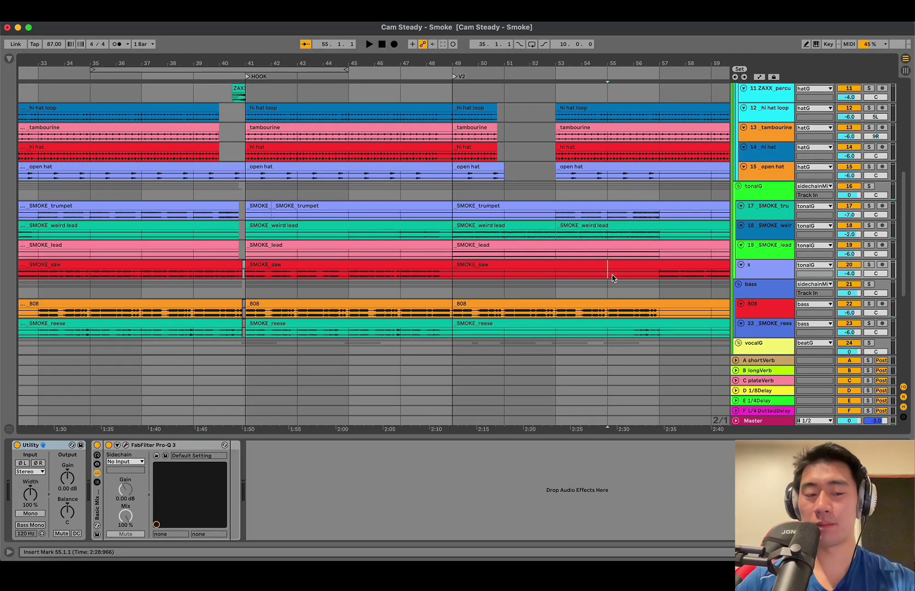
scroll(376, 344, left, 4)
click(114, 275)
key(s)
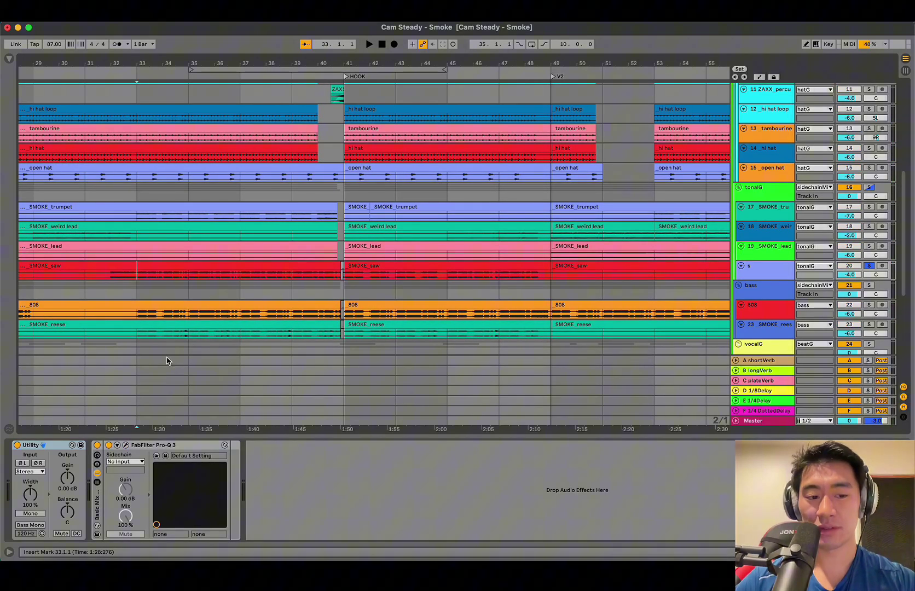
click(125, 446)
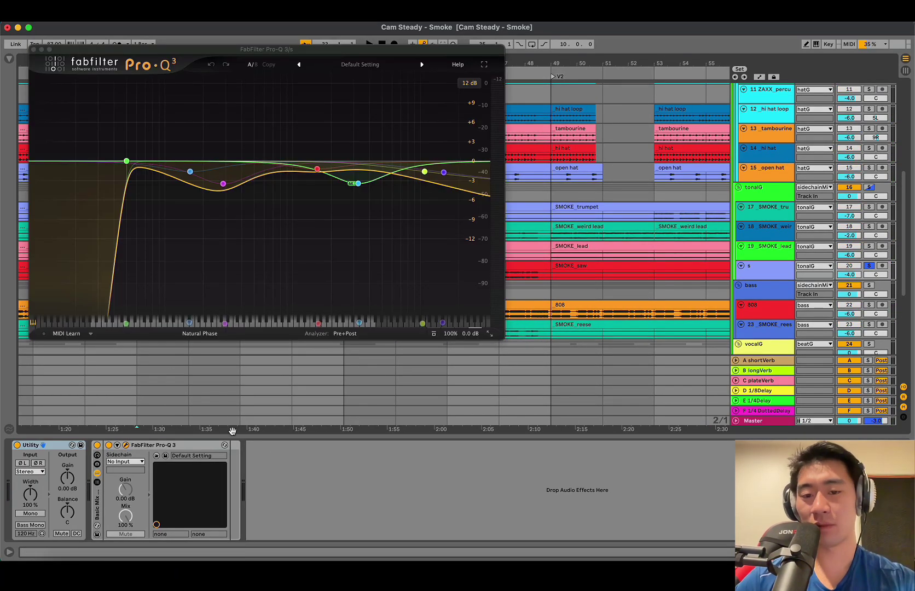
key(space)
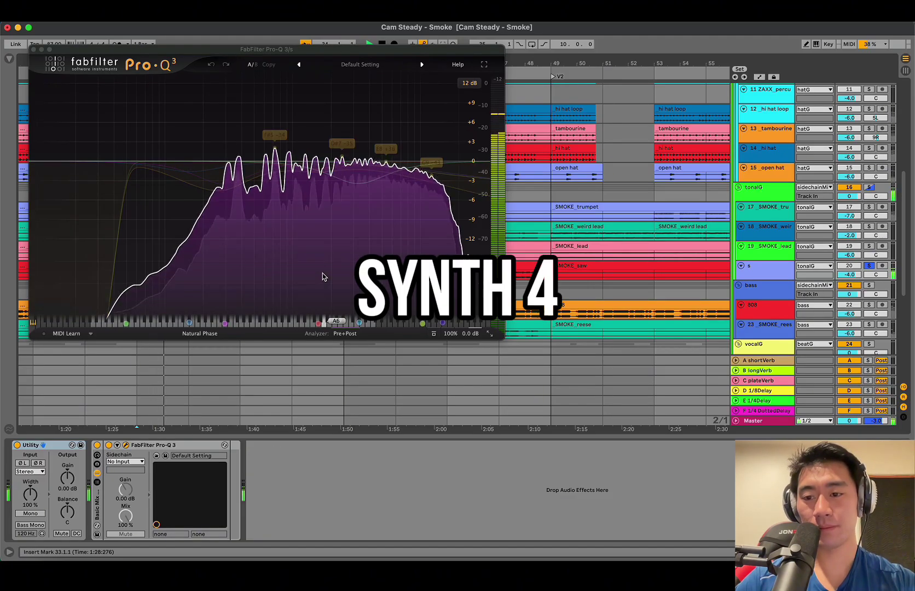
Hide the device chain and plug-in window, play SMOKE_saw within the unsoloed mix, and stop playback.
key(super+alt+l)
key(super+alt+p)
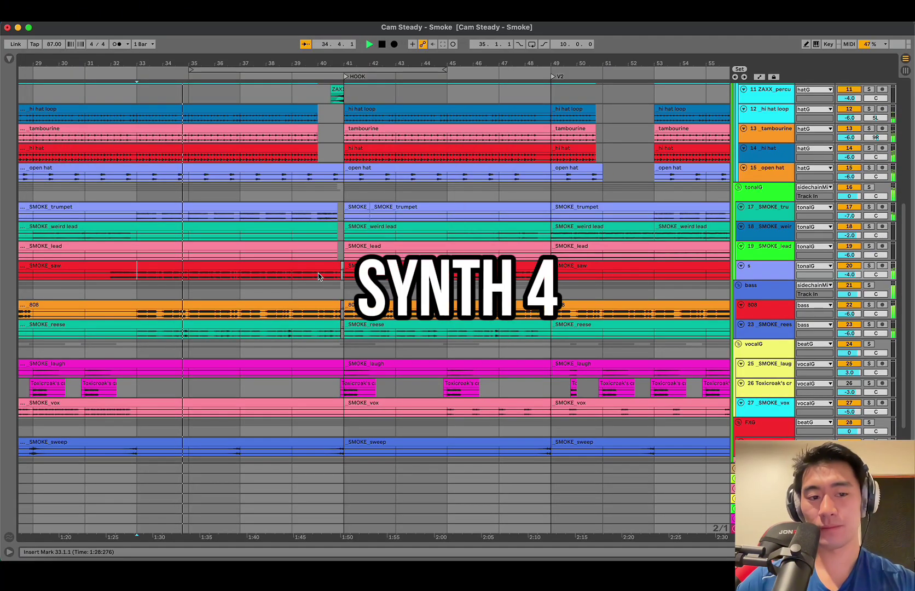
click(310, 277)
key(space)
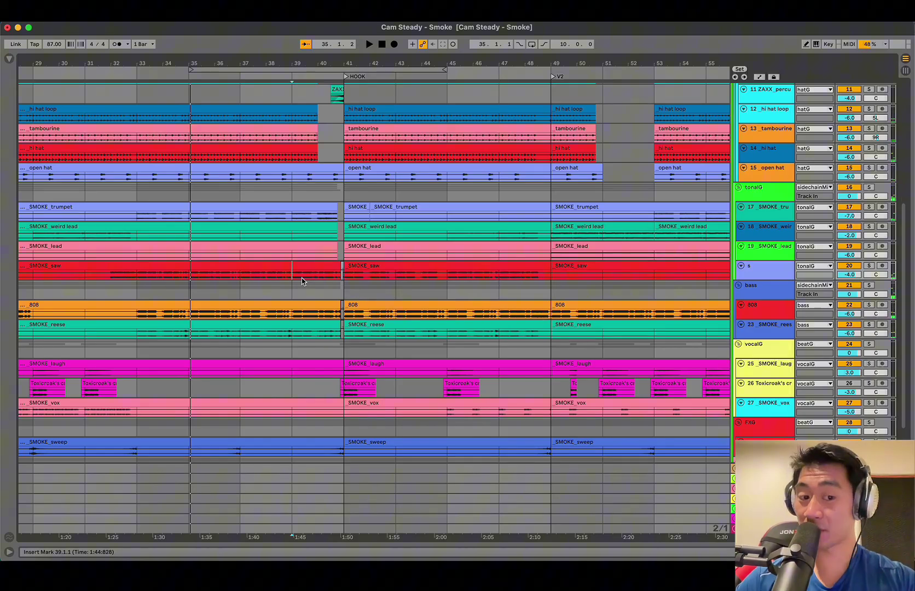
Solo the 808 track with the insert marker at bar 33 and zoom in on its waveform.
scroll(302, 280, left, 5)
scroll(302, 280, down, 2)
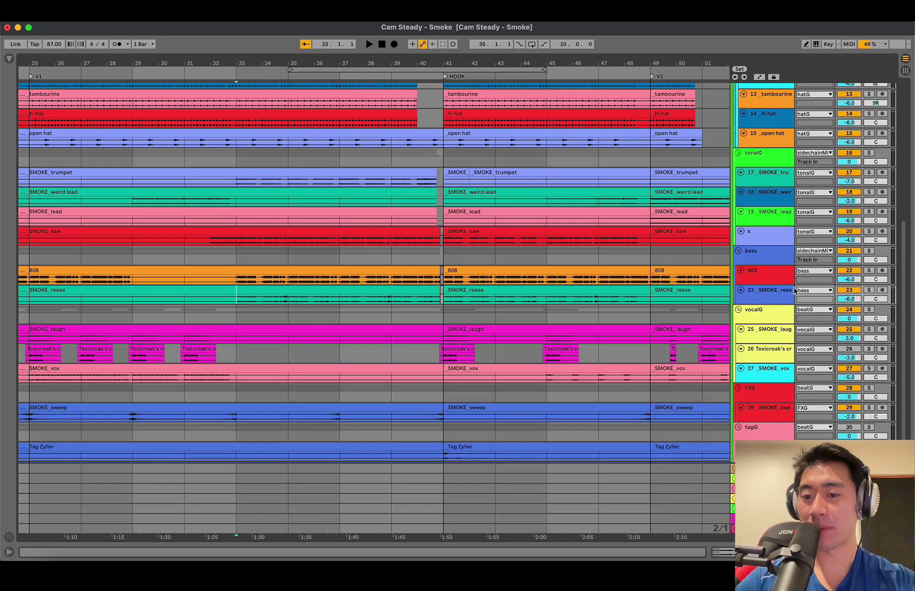
click(443, 275)
click(244, 283)
key(minus)
key(s)
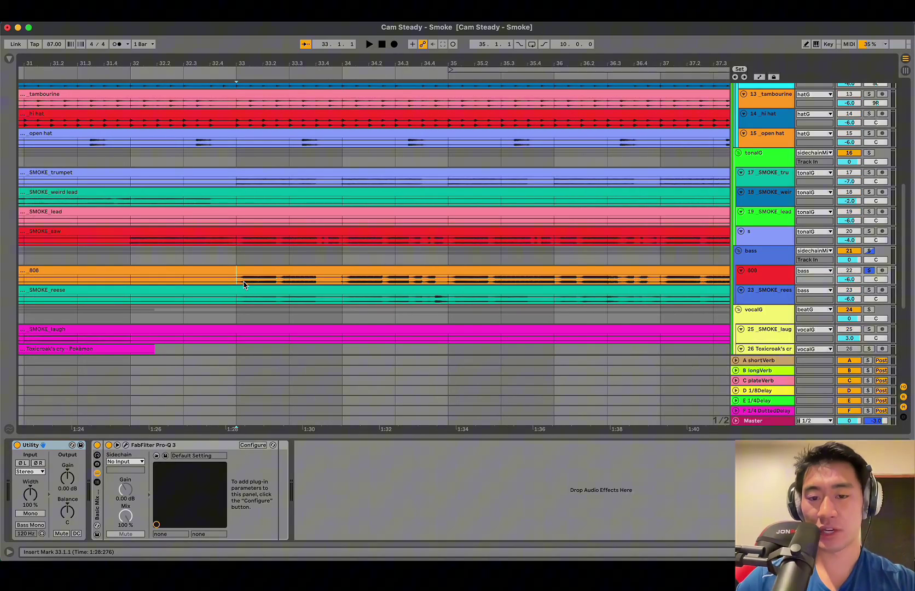
Increase the 808 track's height and play the soloed bassline from bar 33.
drag(774, 289, 668, 303)
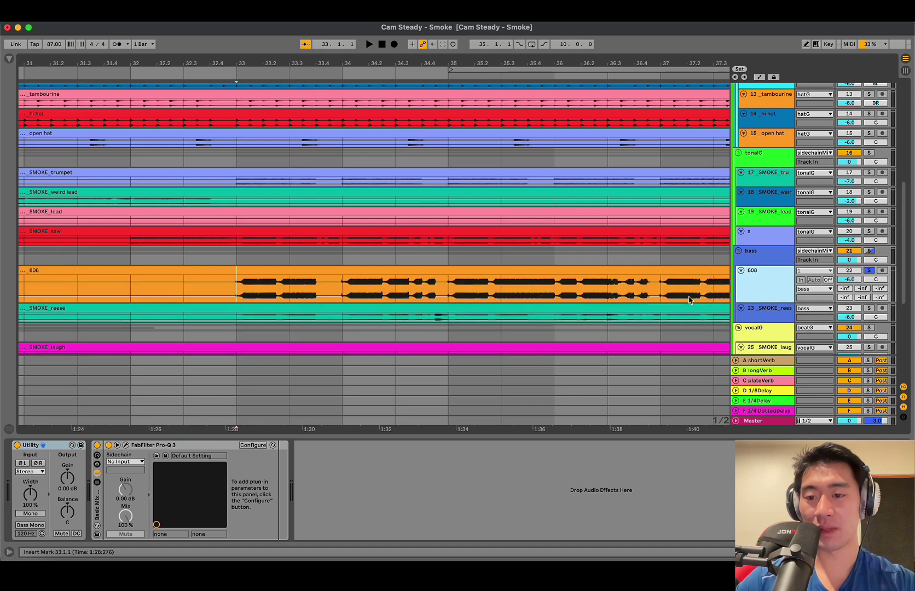
key(space)
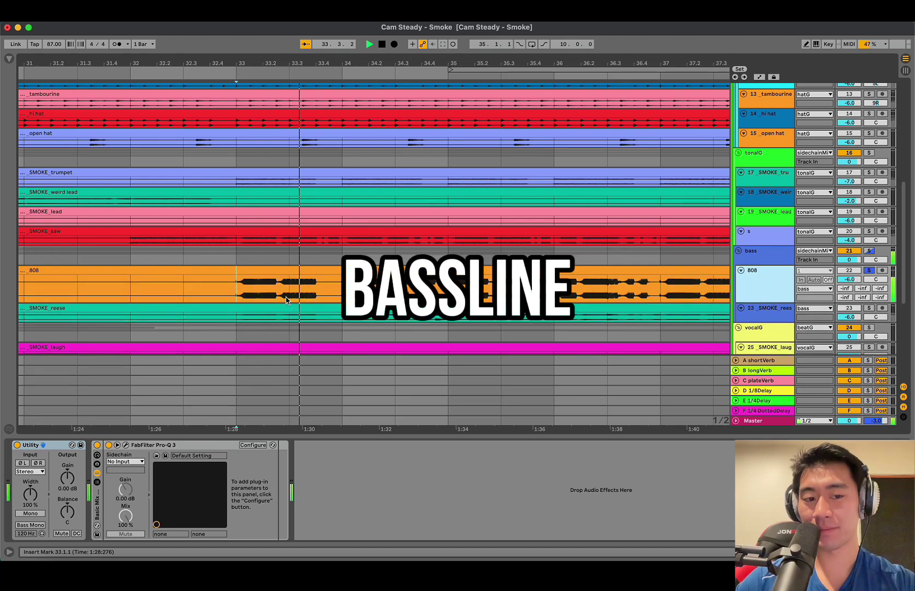
key(equal)
key(minus)
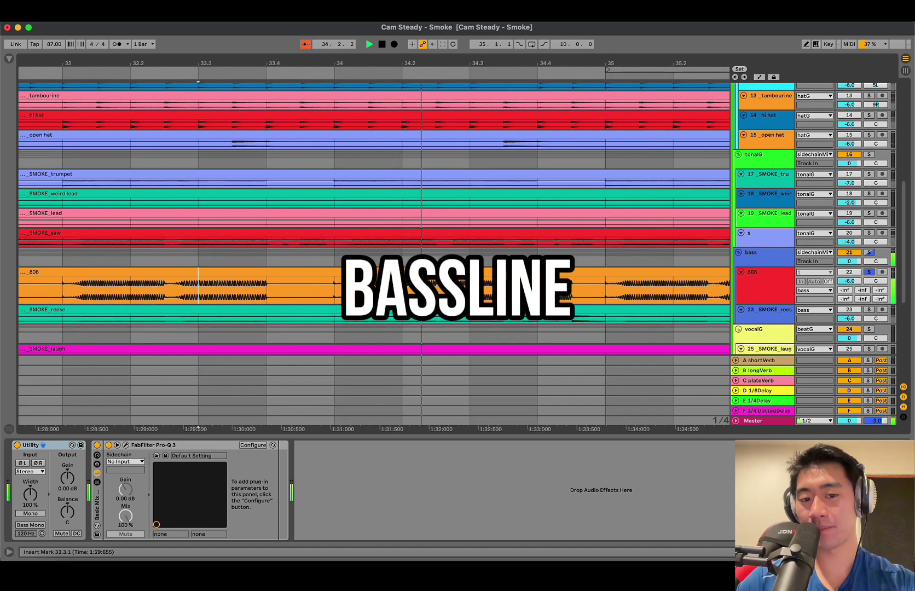
key(space)
Hide the device chain and examine the 808 clips across the whole arrangement from the intro to the last hook.
scroll(453, 290, up, 5)
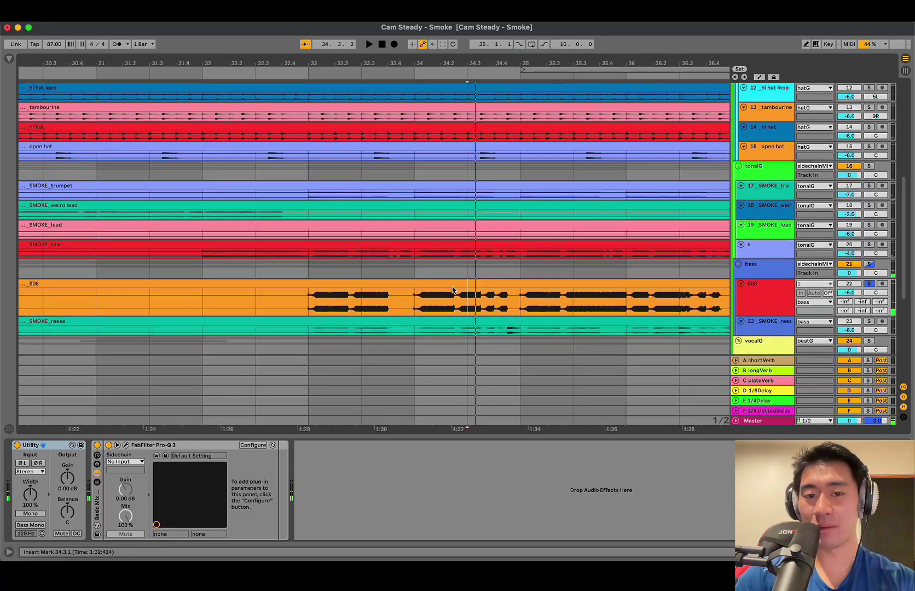
scroll(453, 290, down, 5)
key(super+alt+l)
scroll(453, 290, down, 5)
key(minus)
key(minus)
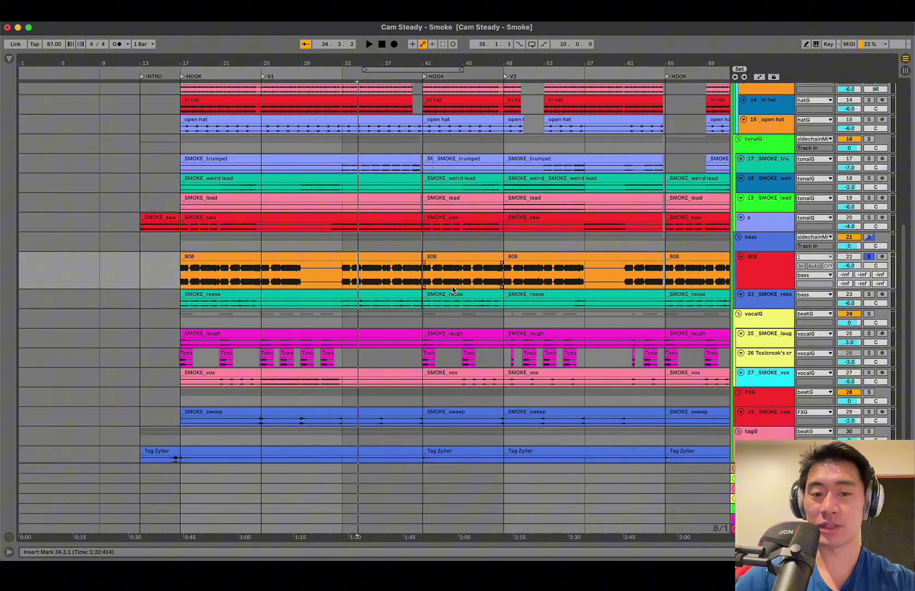
scroll(436, 157, up, 5)
scroll(417, 152, up, 3)
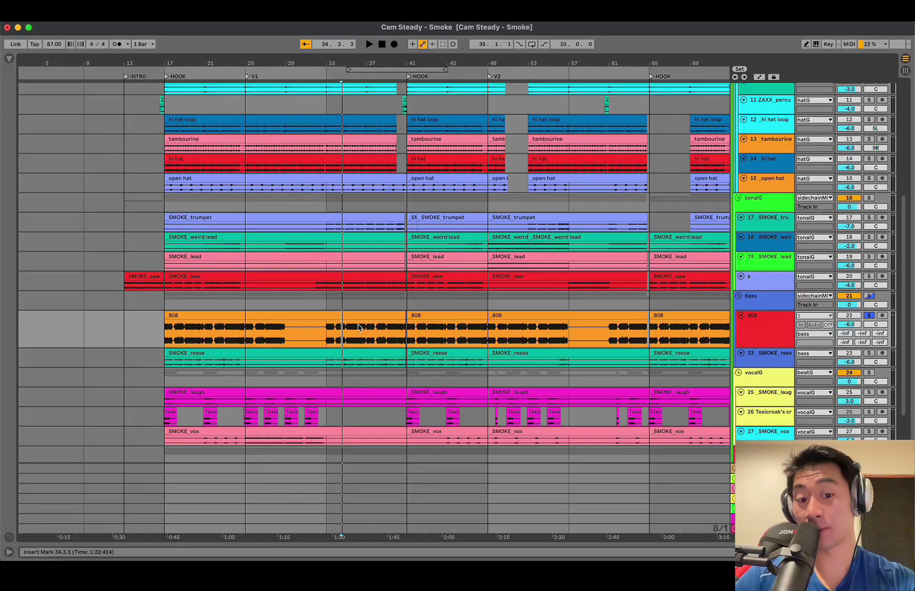
Solo the SMOKE_reese track with the insert marker at bar 33 and zoom in on that section.
click(347, 353)
click(335, 359)
double_click(773, 354)
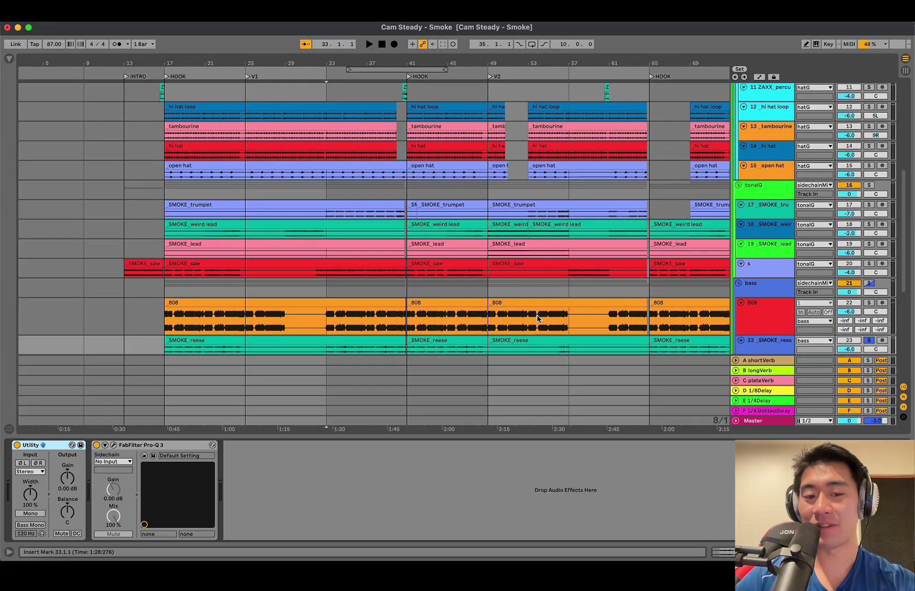
click(321, 351)
key(plus)
key(plus)
scroll(322, 351, down, 2)
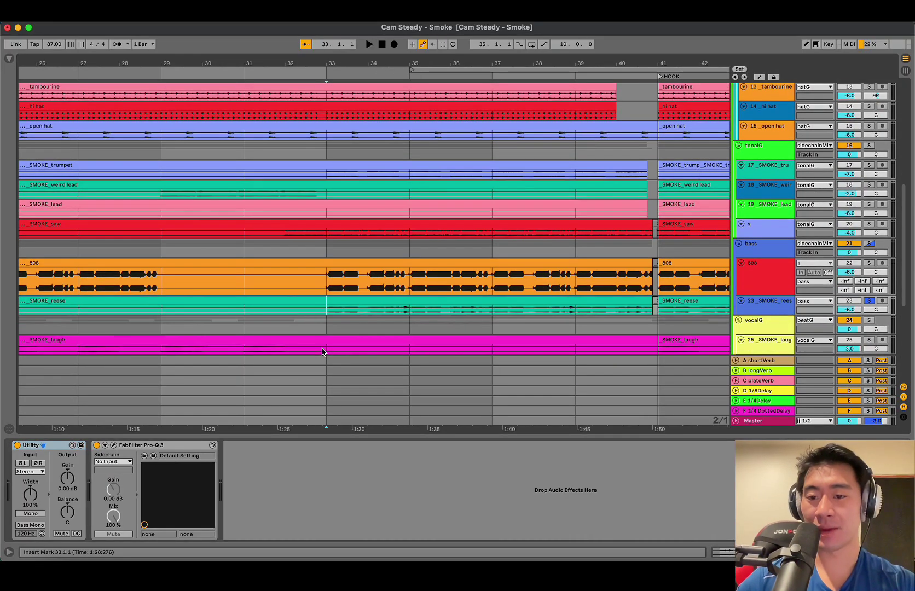
Play the soloed SMOKE_reese track while inspecting its FabFilter Pro-Q 3 curve, and close the EQ and device chain.
key(space)
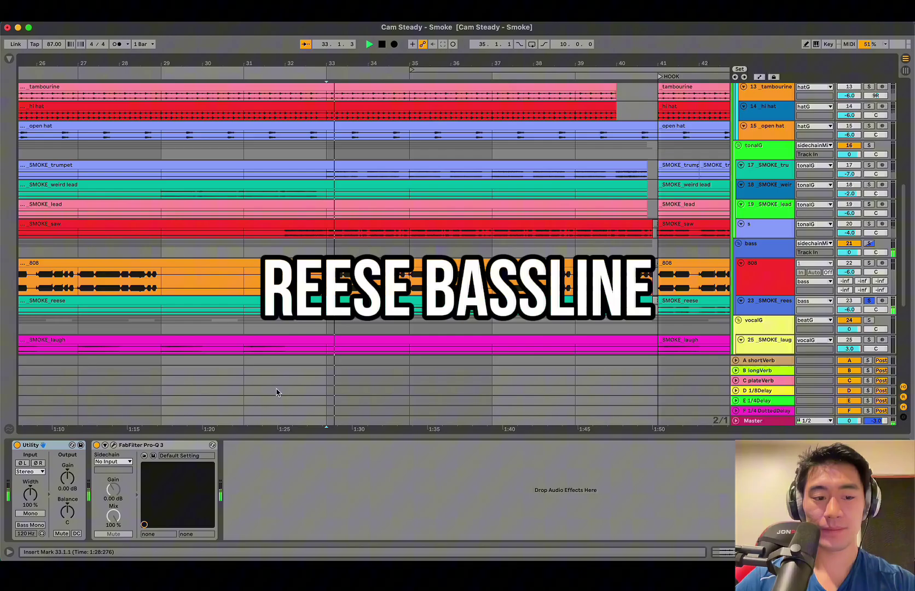
click(115, 446)
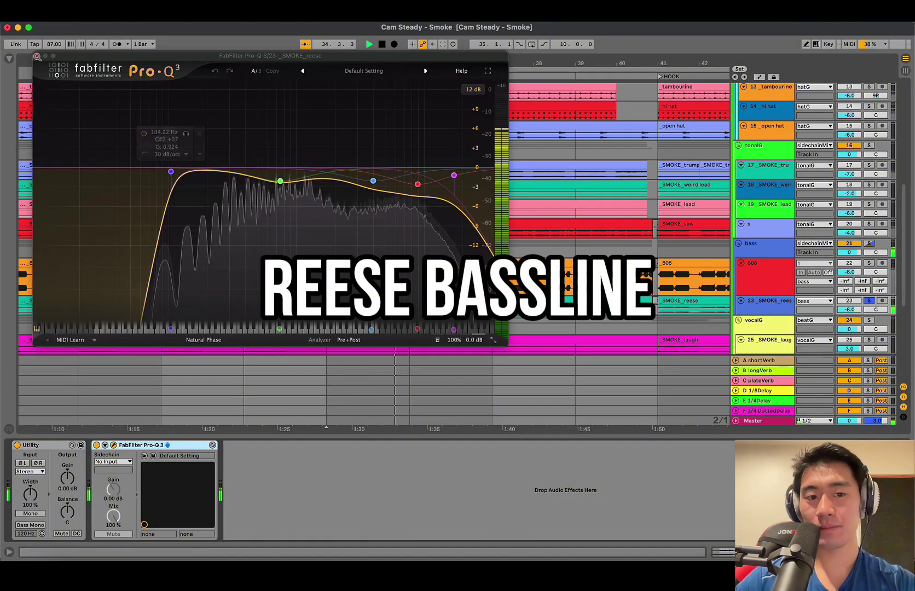
click(36, 56)
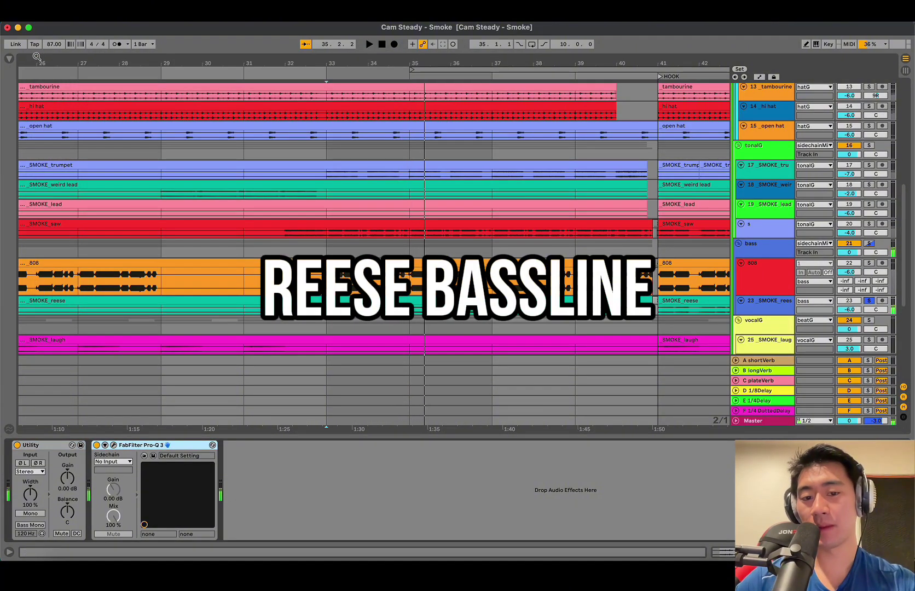
key(super+alt+l)
Solo the 808 together with SMOKE_reese, turn their solos off, and play the full mix from bar 33.
click(742, 290)
key(s)
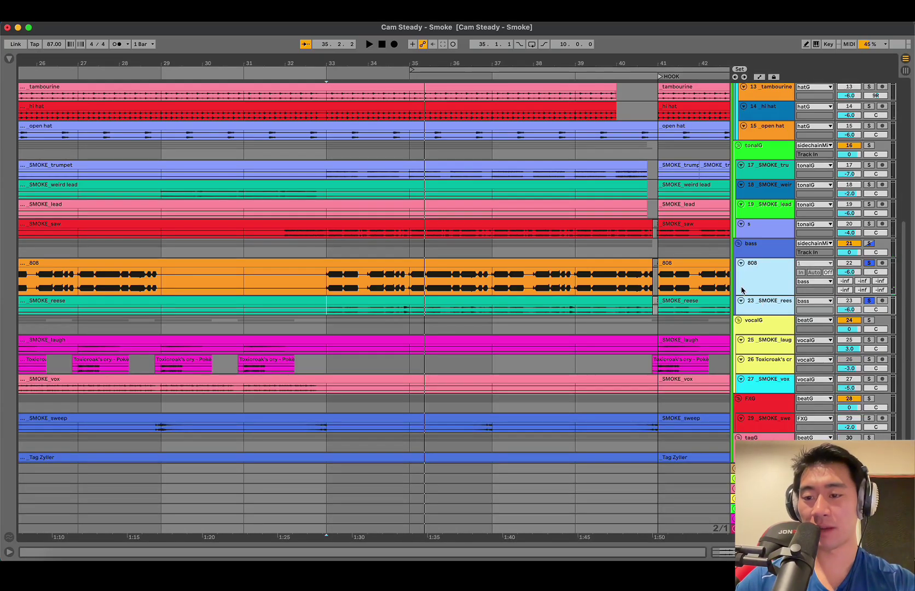
click(328, 282)
key(s)
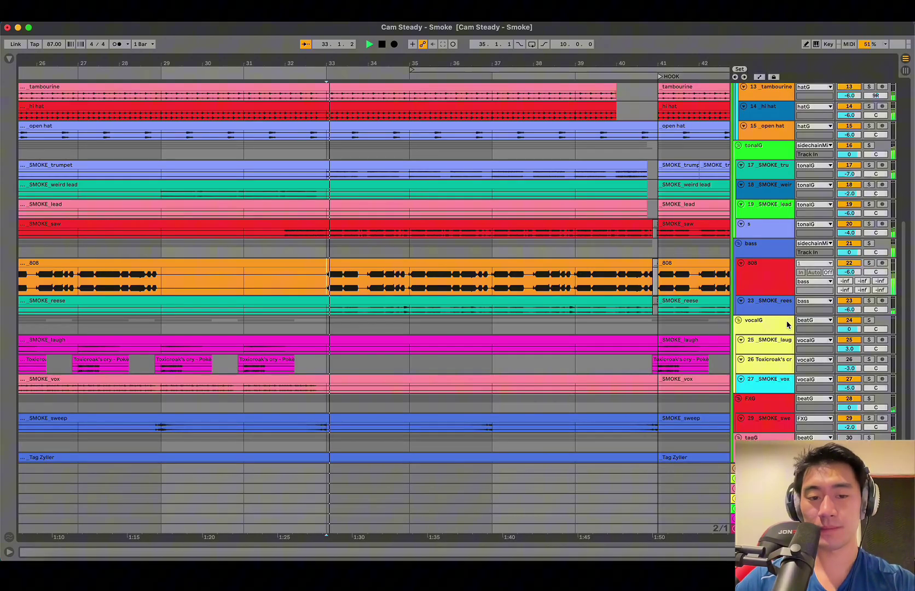
Solo the SMOKE_laugh track in the vocalG group and play it from the hook at bar 41.
scroll(805, 370, down, 4)
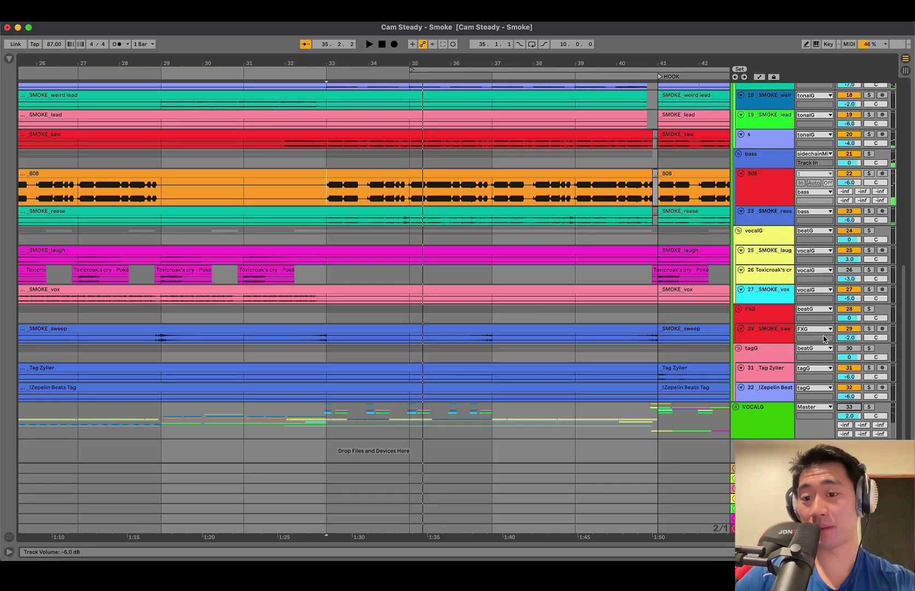
click(772, 238)
click(620, 262)
key(minus)
key(s)
key(space)
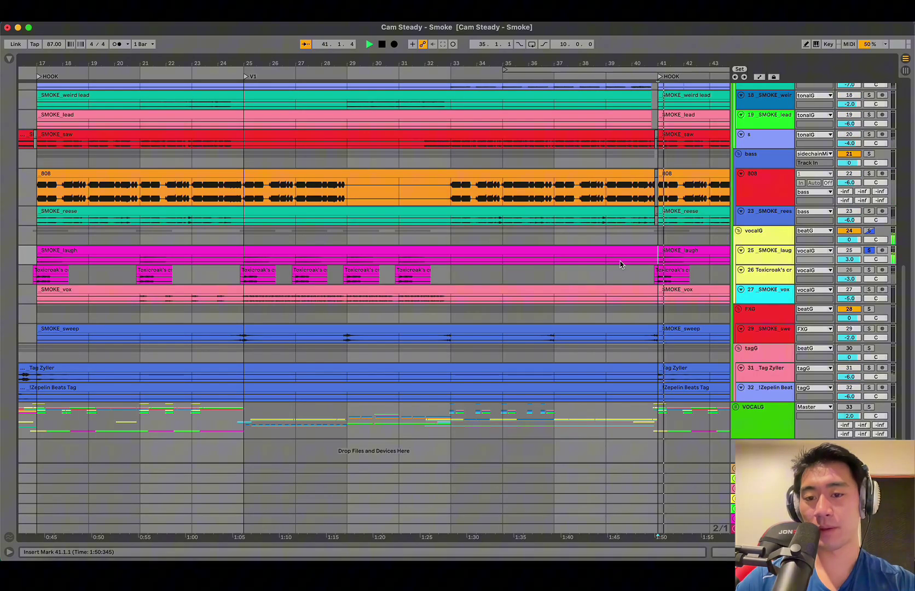
Solo the SMOKE_vox track, play it from V1 at bar 25, and replay the section with the solo off.
click(249, 298)
key(s)
key(space)
key(space)
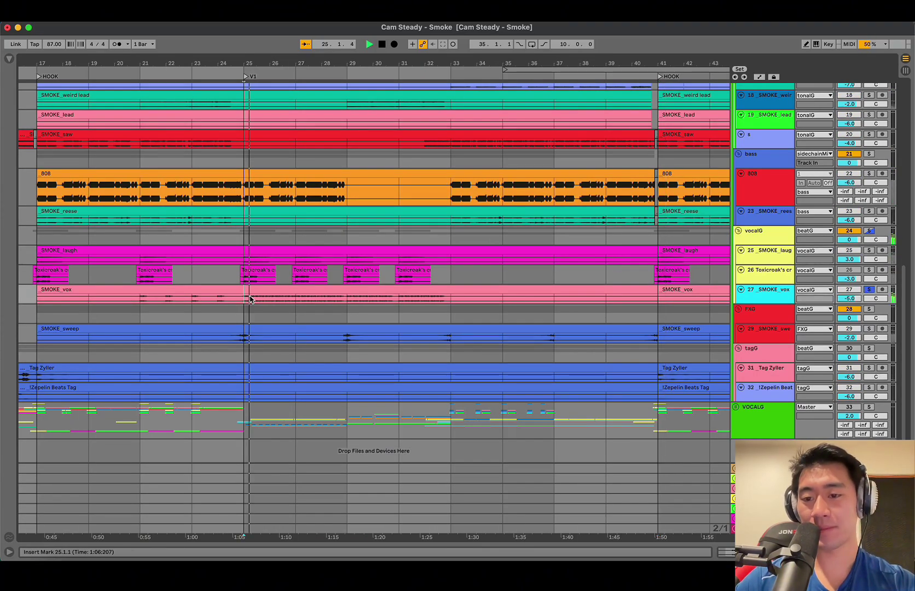
key(s)
key(space)
key(space)
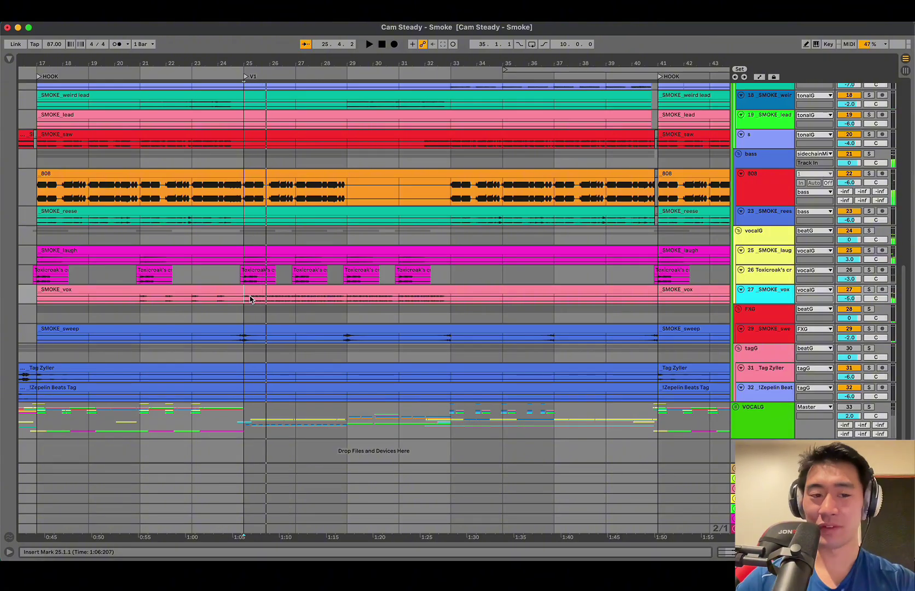
Zoom in on the Toxicroak's cry clips and play the mix from bar 25 with that track deactivated.
click(758, 275)
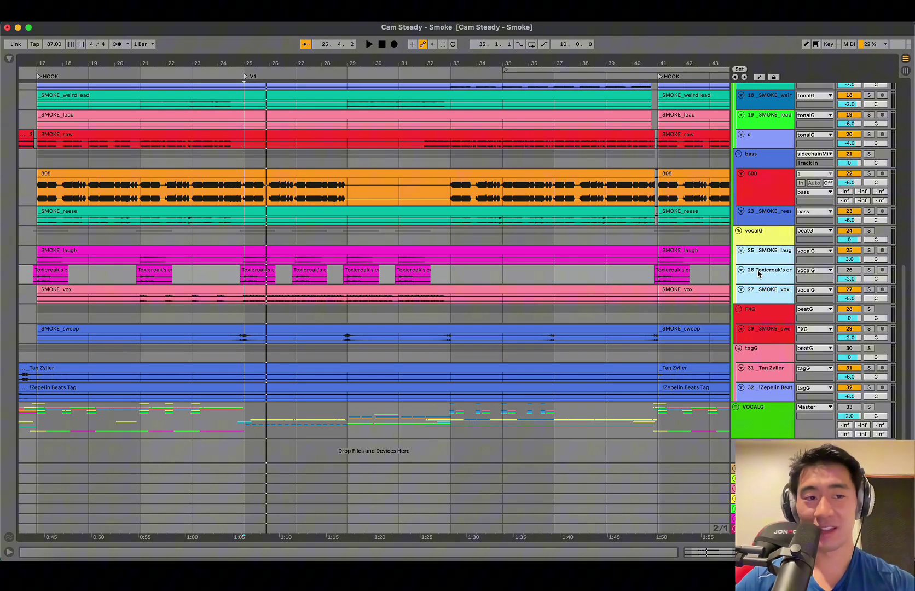
key(space)
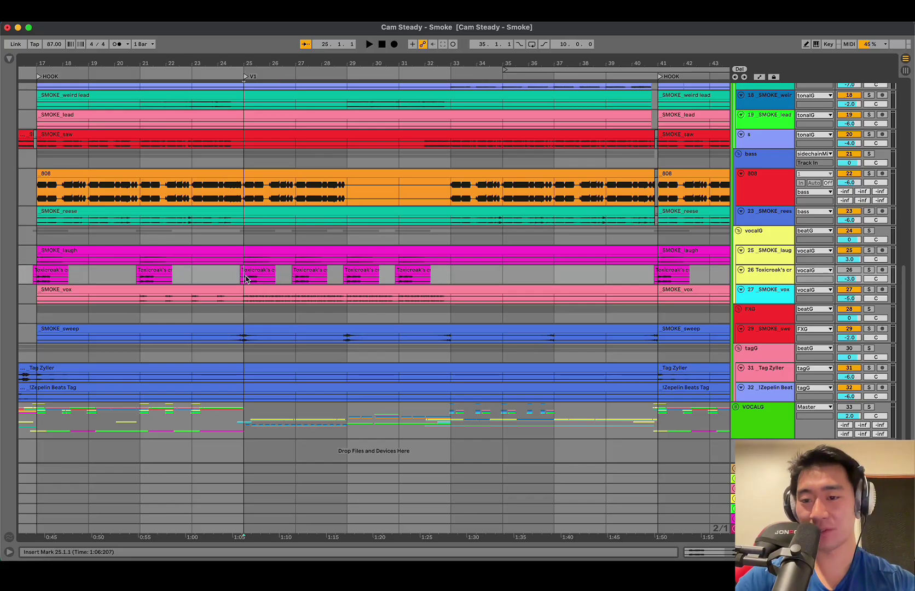
key(plus)
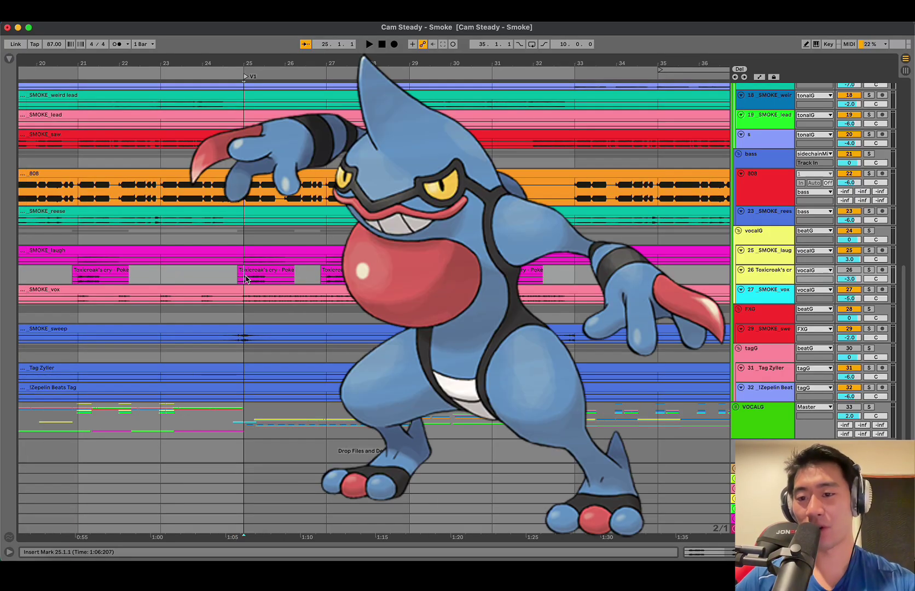
key(space)
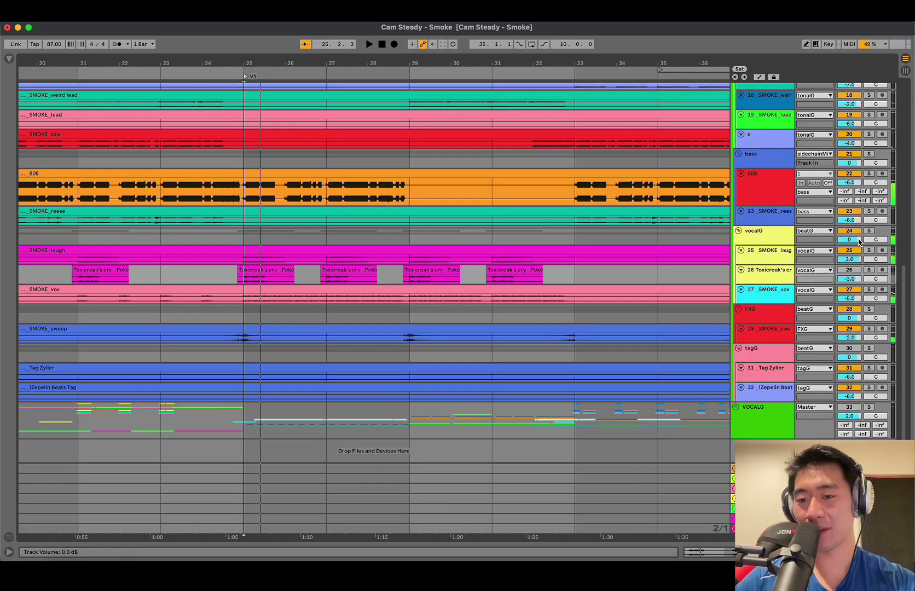
Play the mix from bar 25 with Toxicroak's cry active and SMOKE_laugh deactivated, and swap the two tracks back.
click(747, 258)
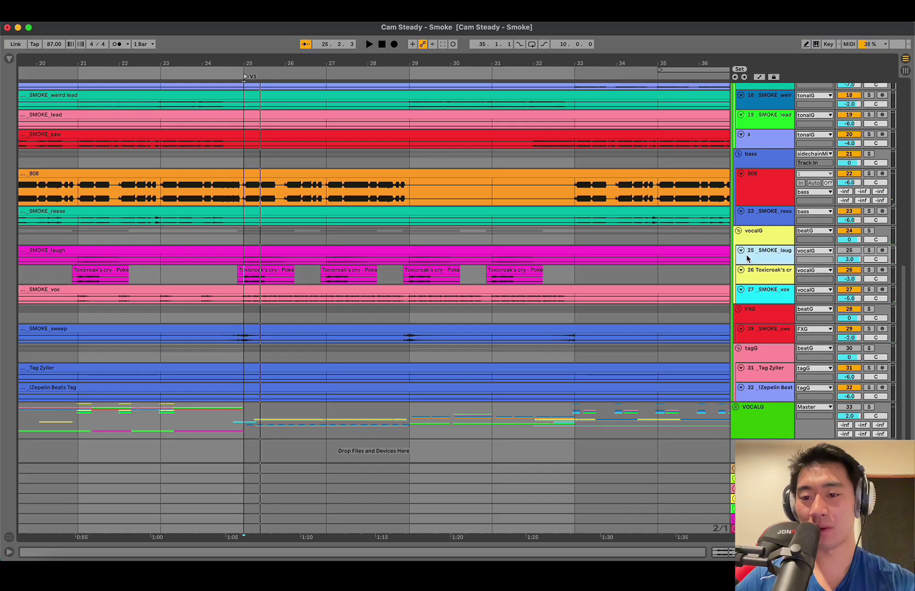
key(space)
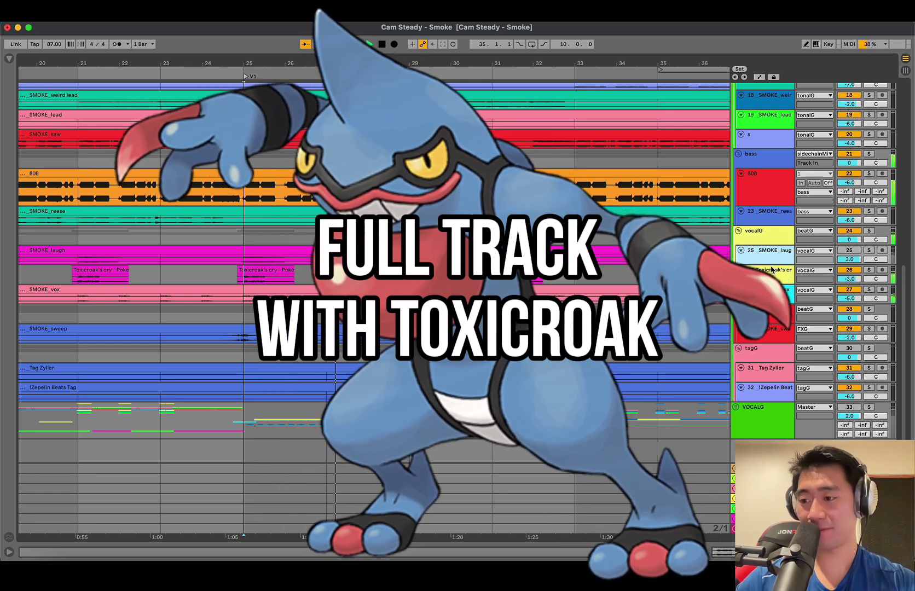
key(space)
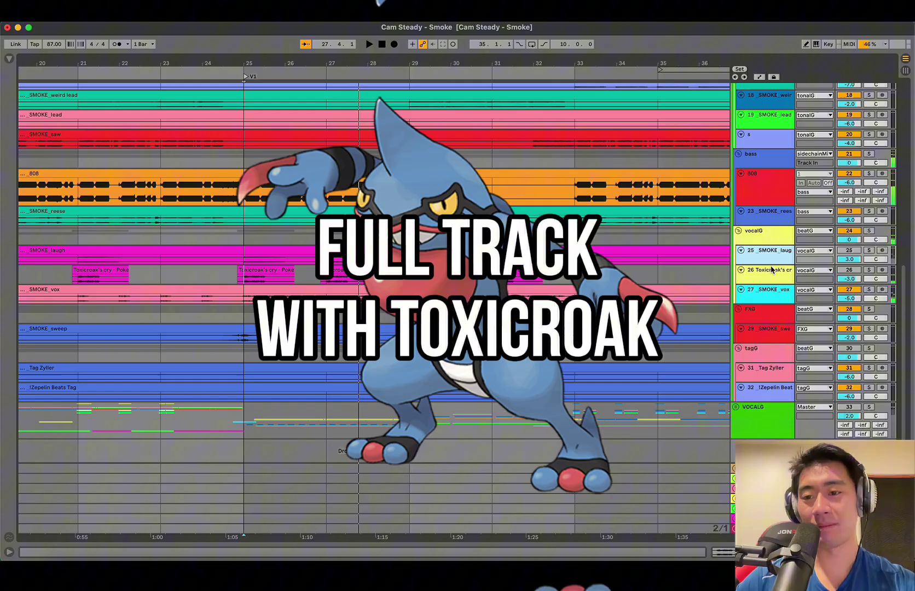
key(minus)
key(minus)
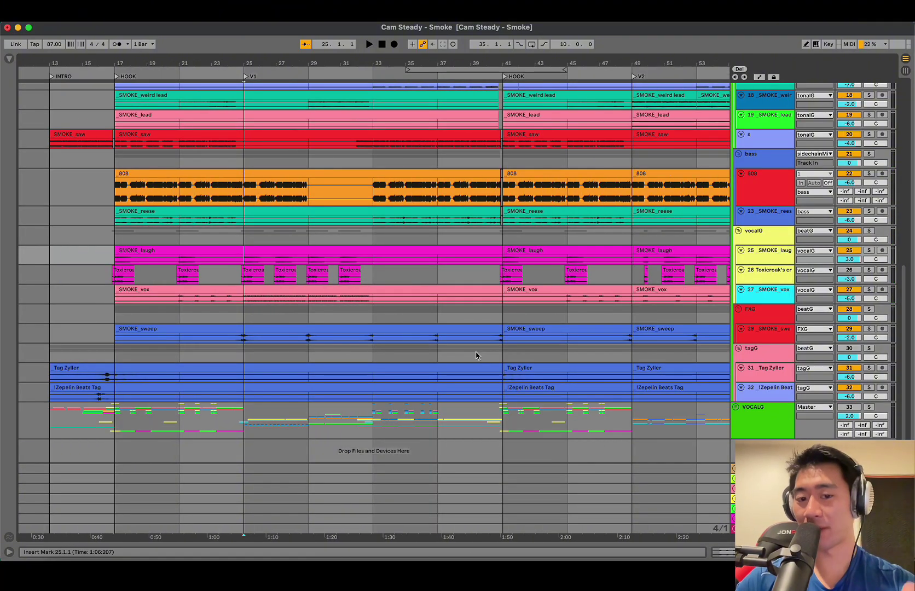
Place the insert marker at bar 45 and bring the beatG group and drum tracks into view.
scroll(476, 352, right, 1)
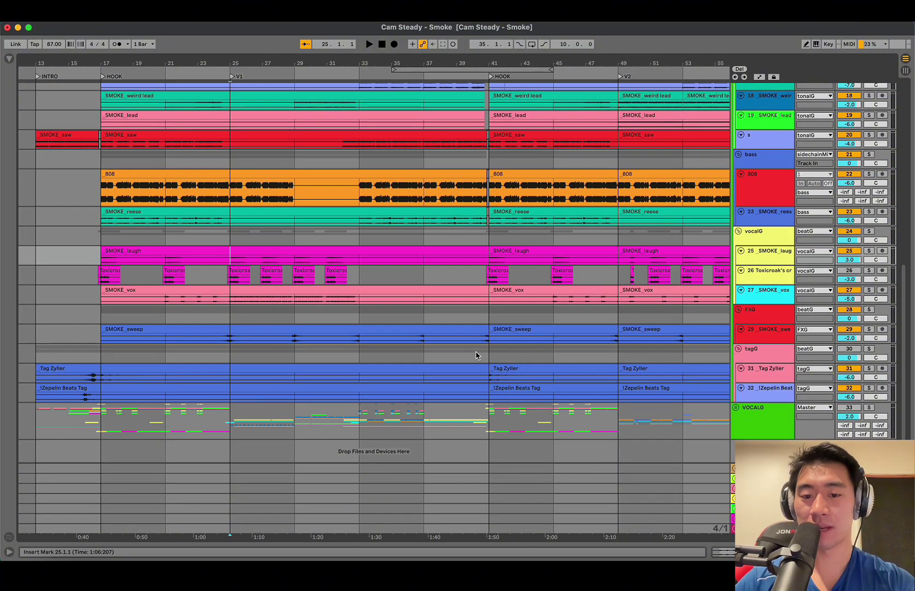
scroll(534, 346, right, 1)
click(534, 346)
scroll(534, 347, up, 3)
scroll(534, 350, up, 12)
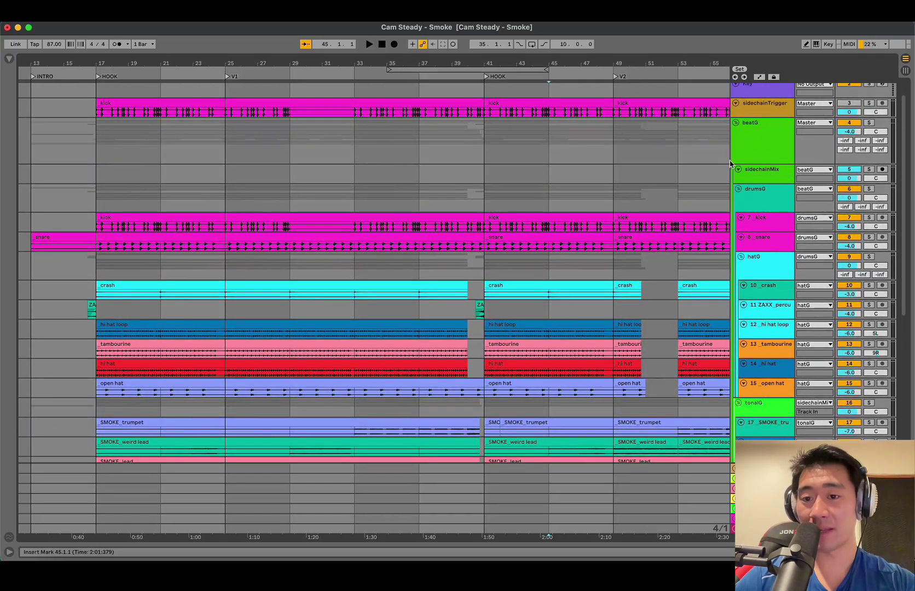
Fold the beatG group, unfold the VOCALG group, and activate VOCALG.
click(765, 139)
key(u)
key(Down)
key(u)
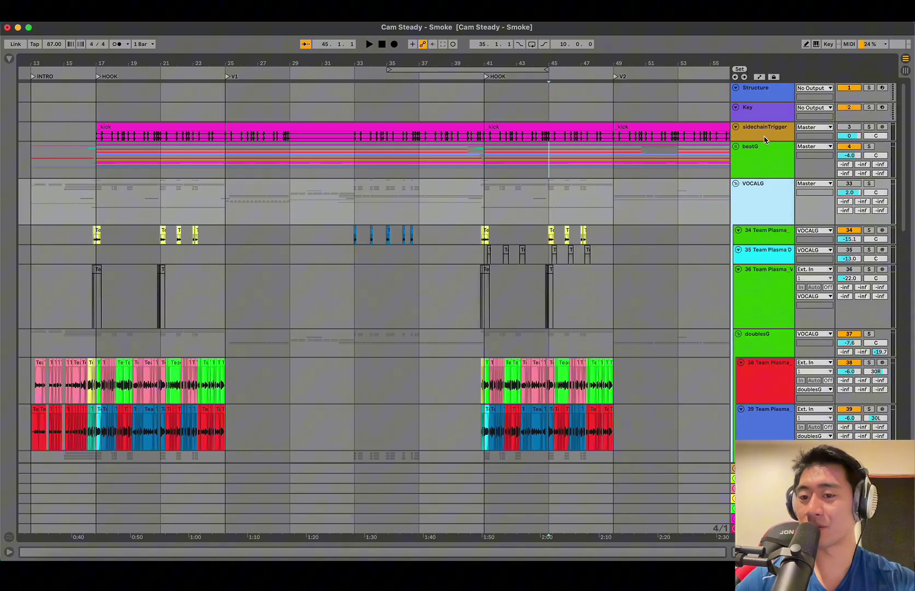
click(809, 251)
key(minus)
click(851, 185)
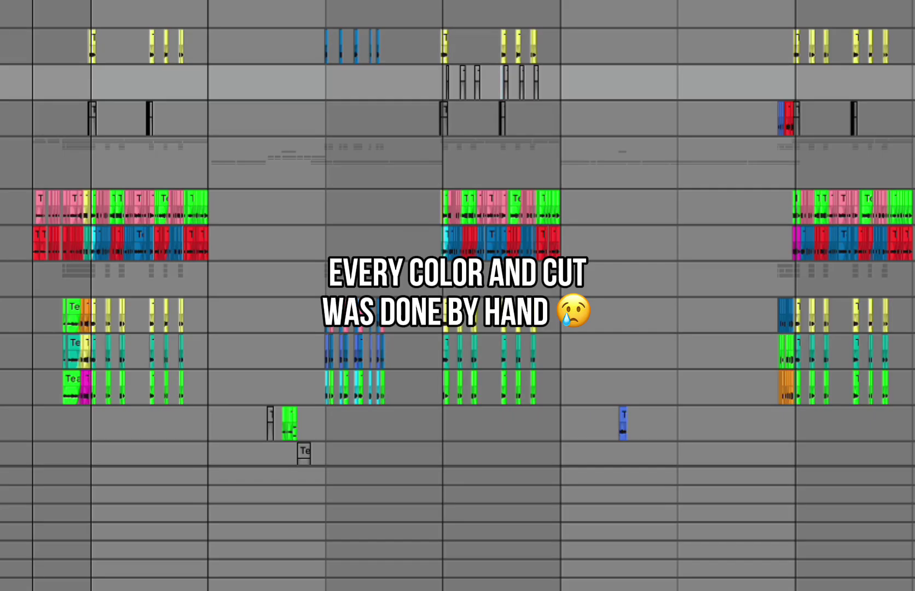
Look through the vocal tracks in the VOCALG group across the whole song, from the doubles down to the lead tracks.
click(605, 195)
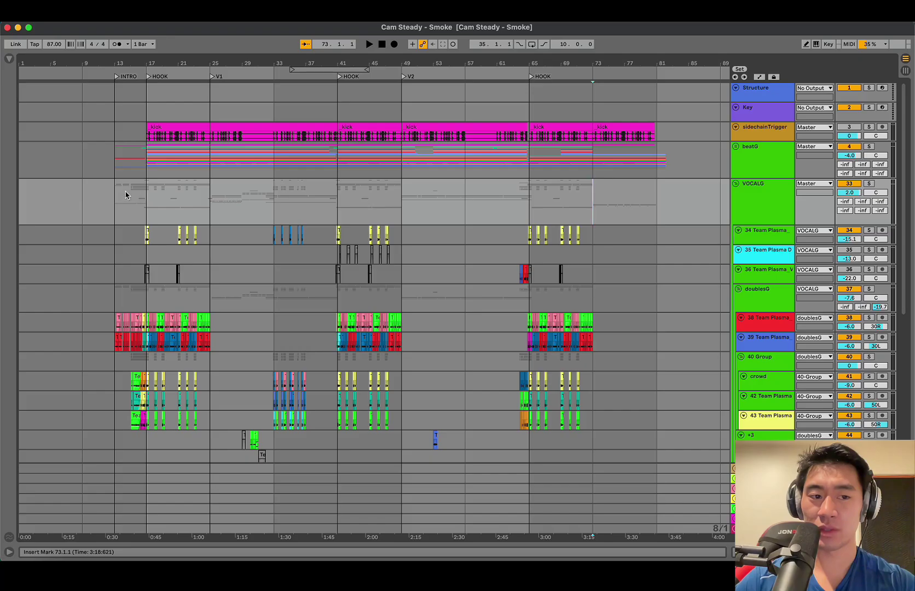
click(125, 196)
scroll(126, 195, down, 3)
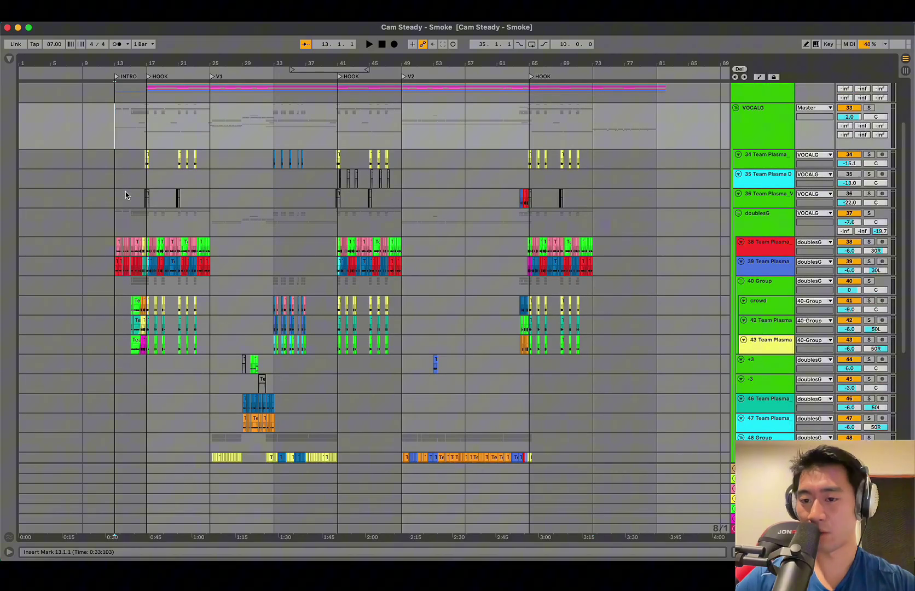
key(plus)
scroll(126, 196, down, 10)
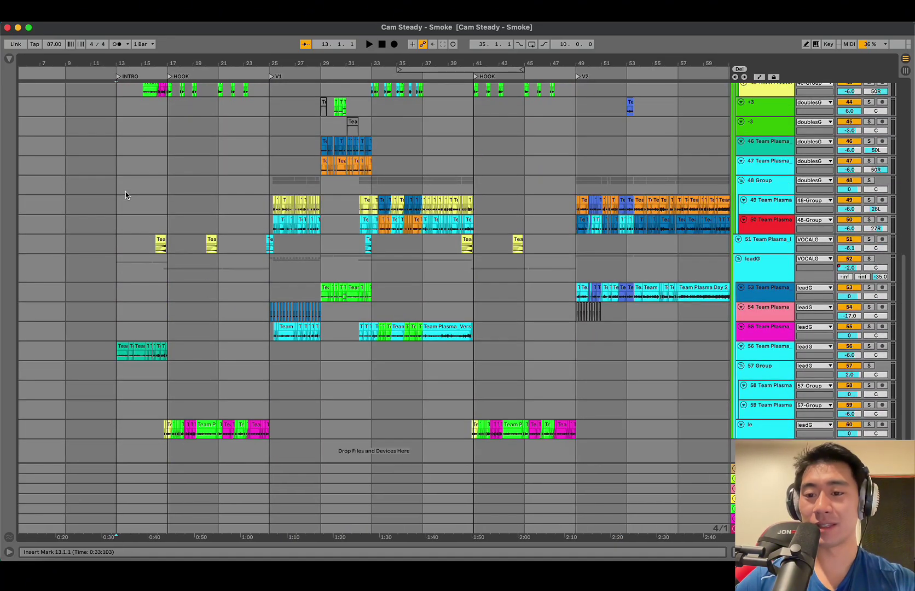
scroll(126, 195, up, 12)
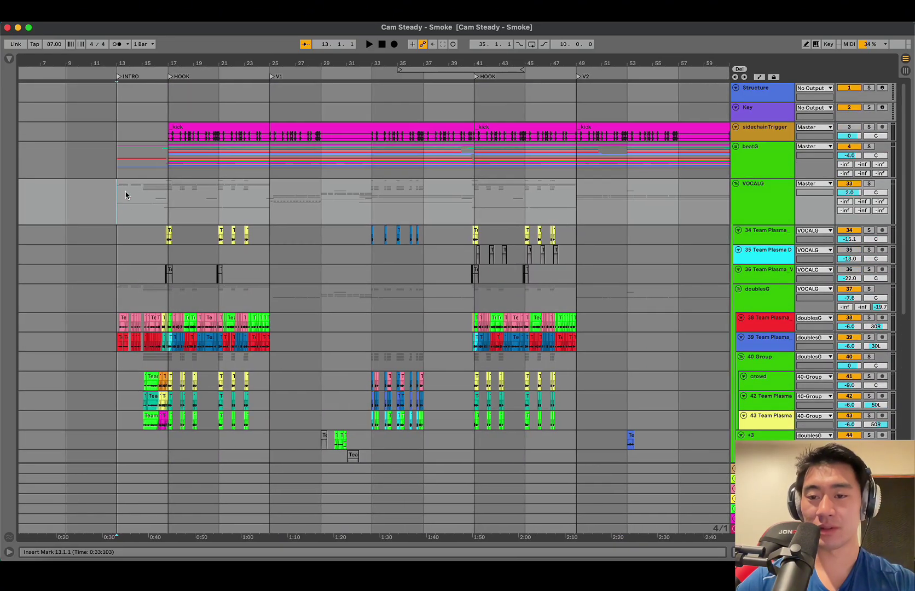
key(minus)
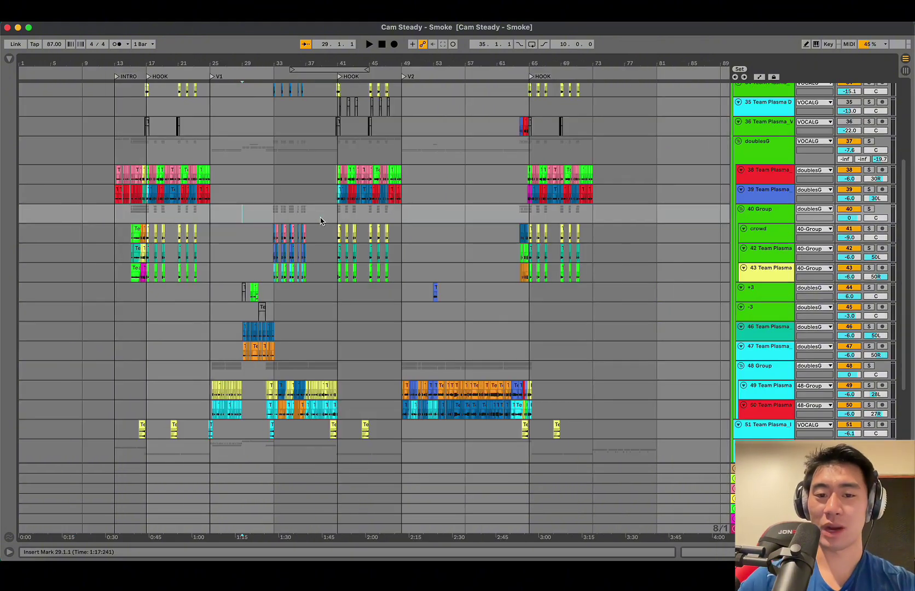
scroll(320, 221, down, 8)
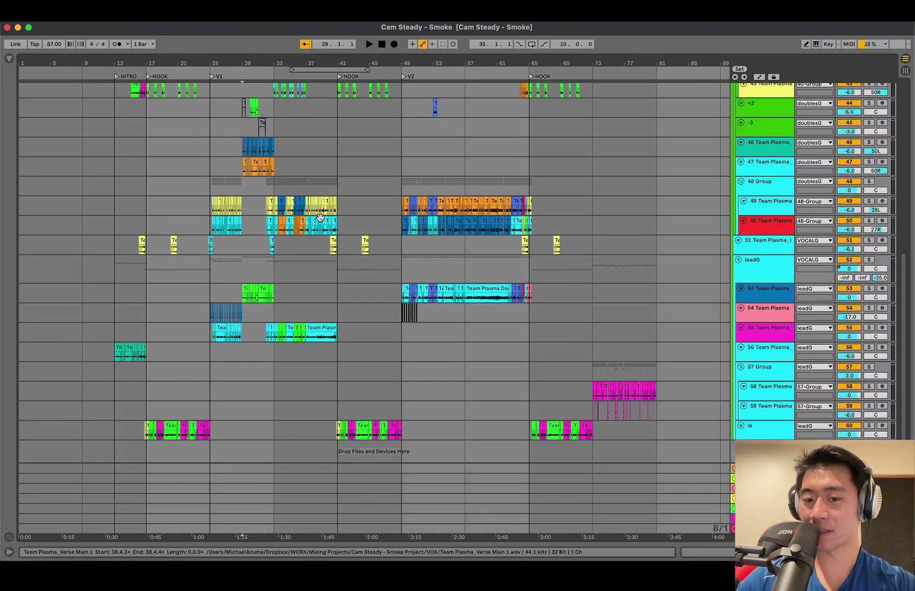
scroll(320, 218, up, 1)
scroll(322, 220, up, 4)
click(326, 224)
scroll(327, 227, up, 6)
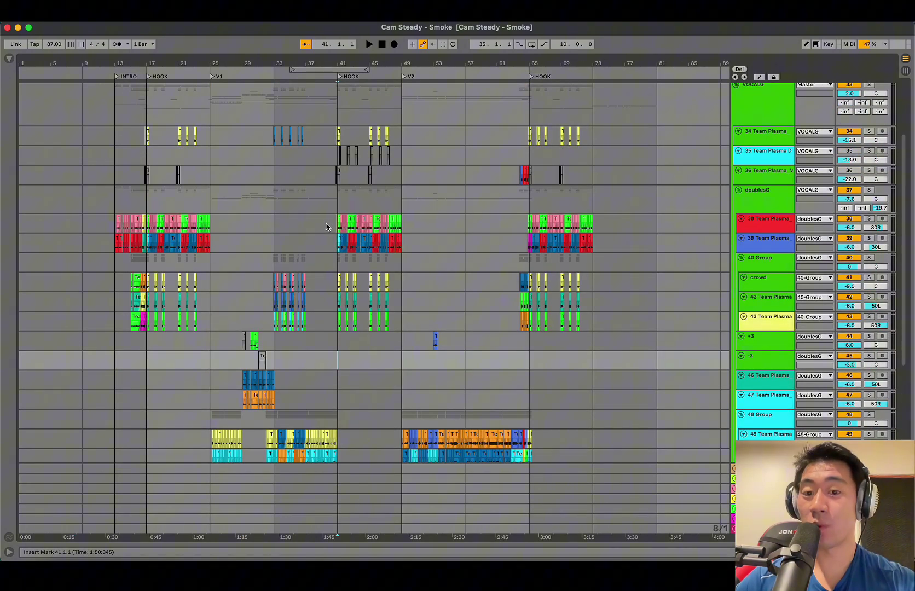
click(331, 181)
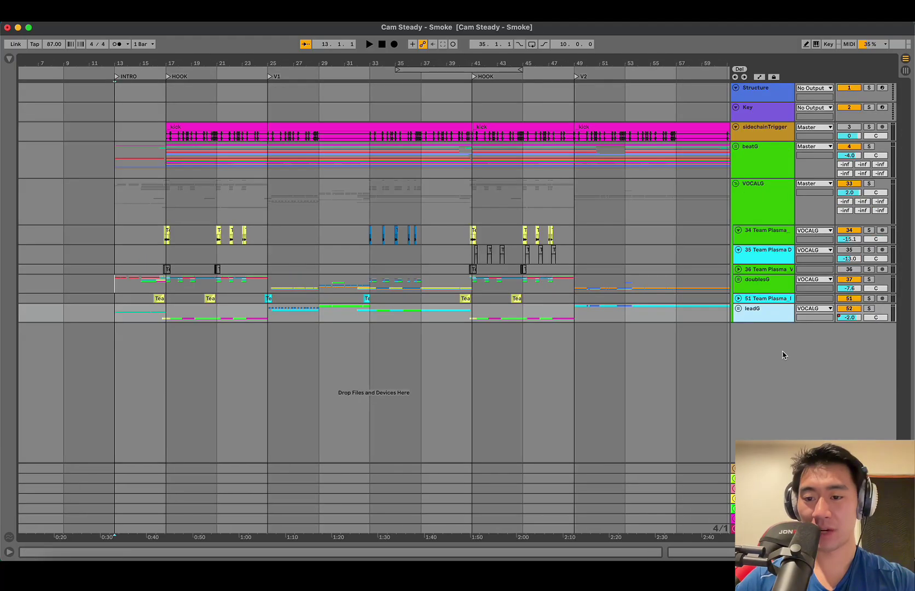
Move the leadG group up so it is the first track inside the VOCALG group.
drag(758, 317, 748, 253)
click(748, 253)
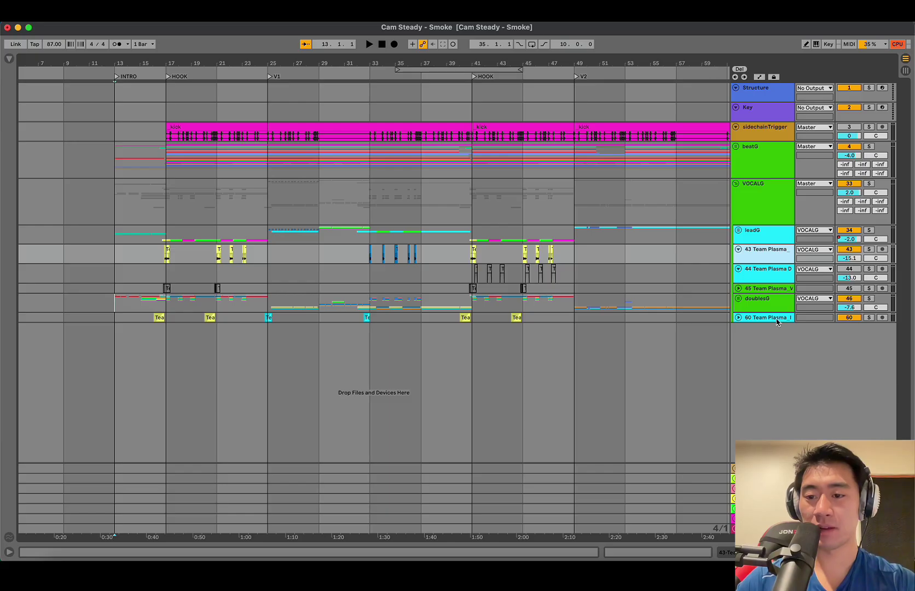
click(777, 322)
Collapse and switch off the Graveyard Shift Main effect rack on leadG, and unfold the group's tracks.
click(779, 243)
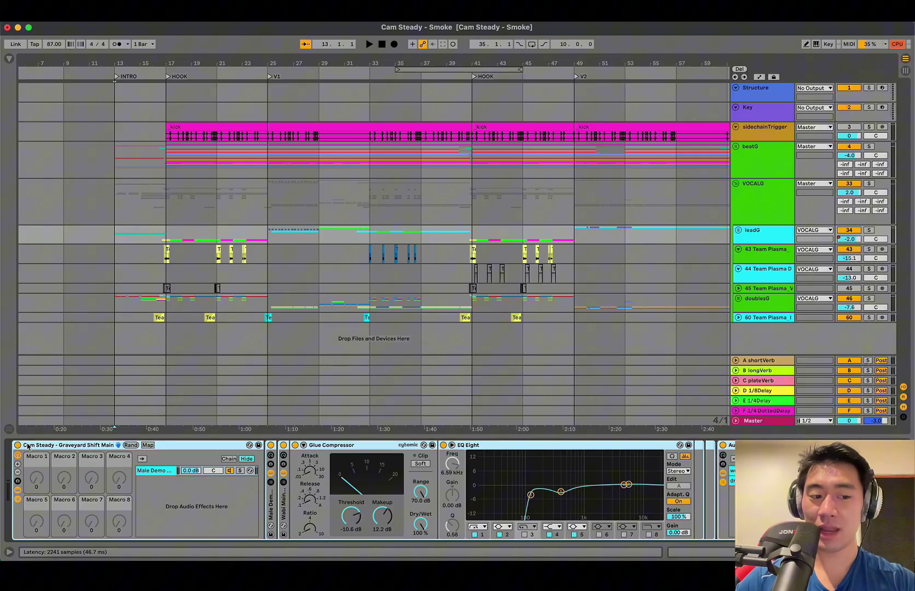
double_click(42, 446)
click(17, 445)
double_click(781, 242)
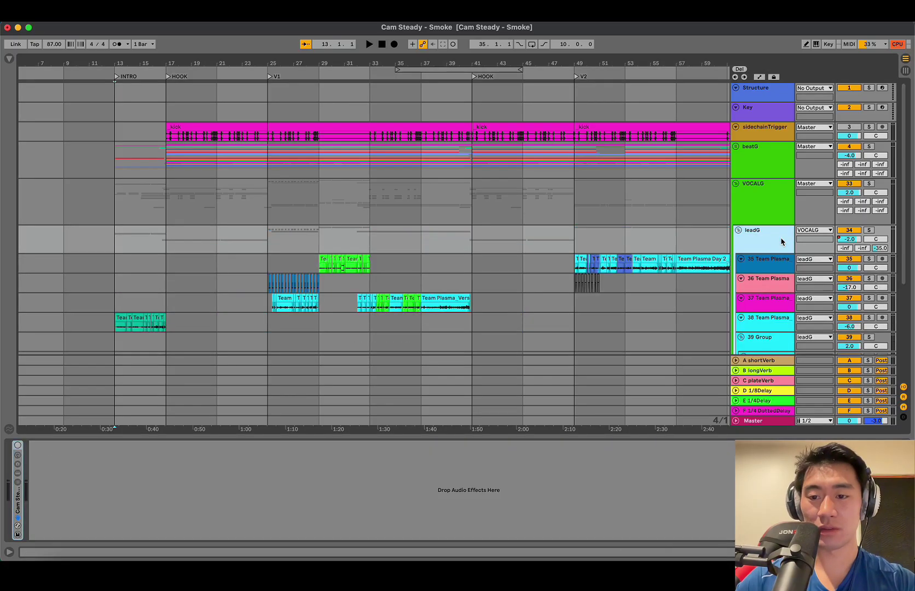
Step through the effect chains of the lead tracks, switch off the effect rack on the 39 Group, and save the set.
scroll(781, 242, down, 4)
click(560, 154)
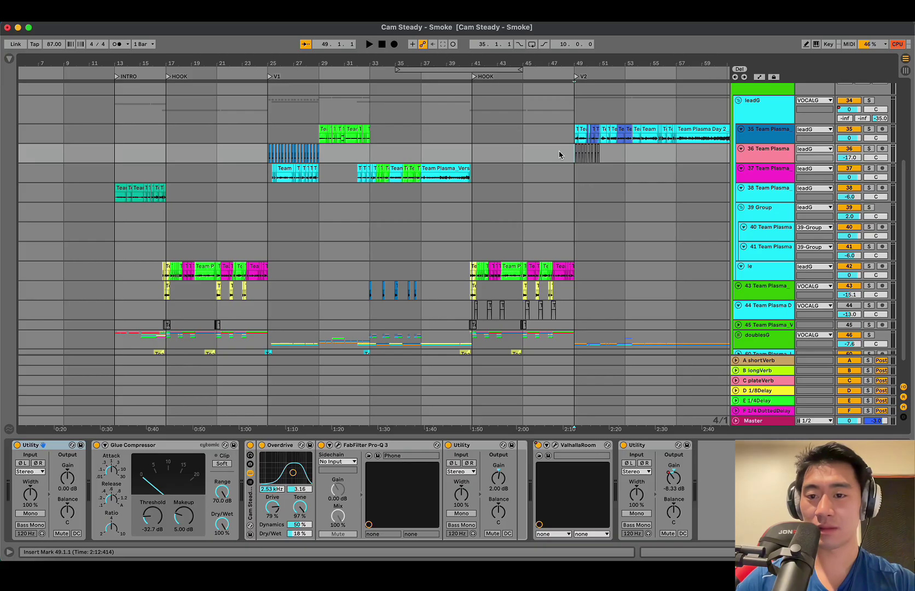
key(Down)
key(Down)
key(Down)
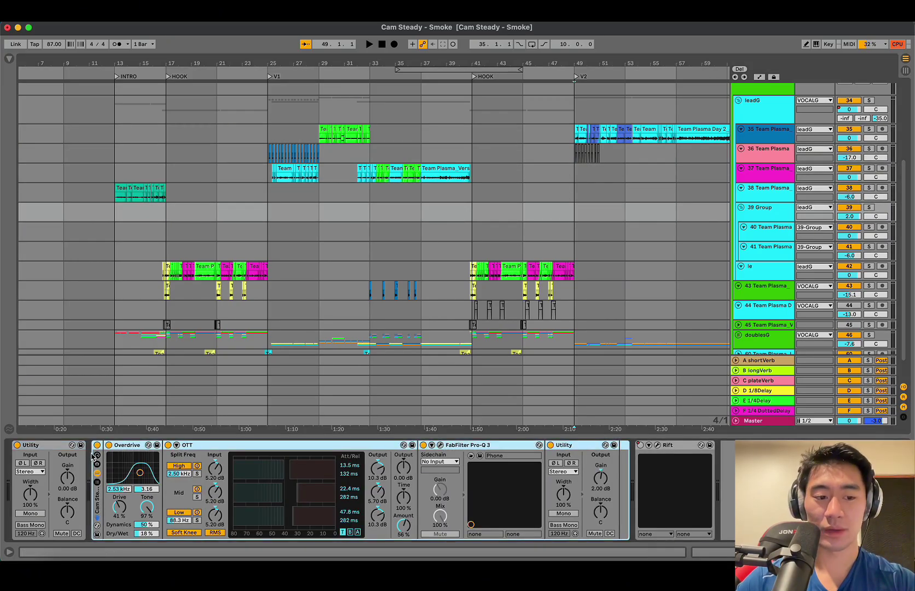
click(97, 446)
click(369, 271)
key(super+s)
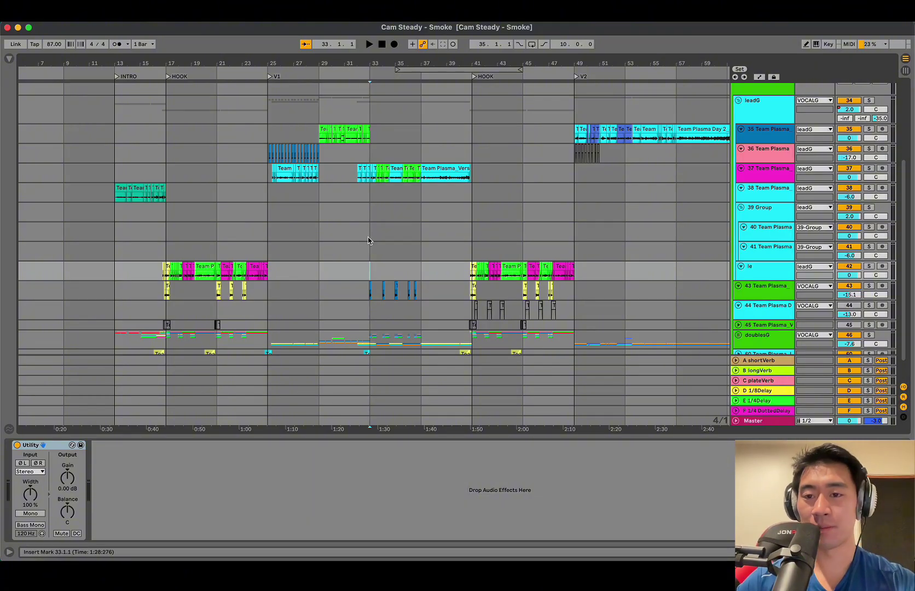
Solo the leadG group and play the lead vocals without effects from V2 at bar 49.
scroll(368, 241, down, 2)
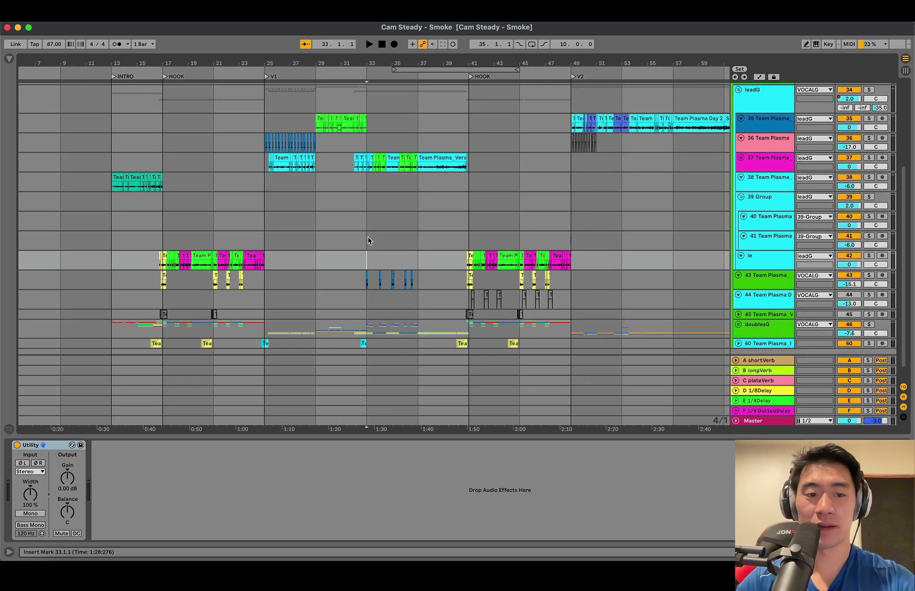
scroll(566, 180, up, 7)
click(566, 153)
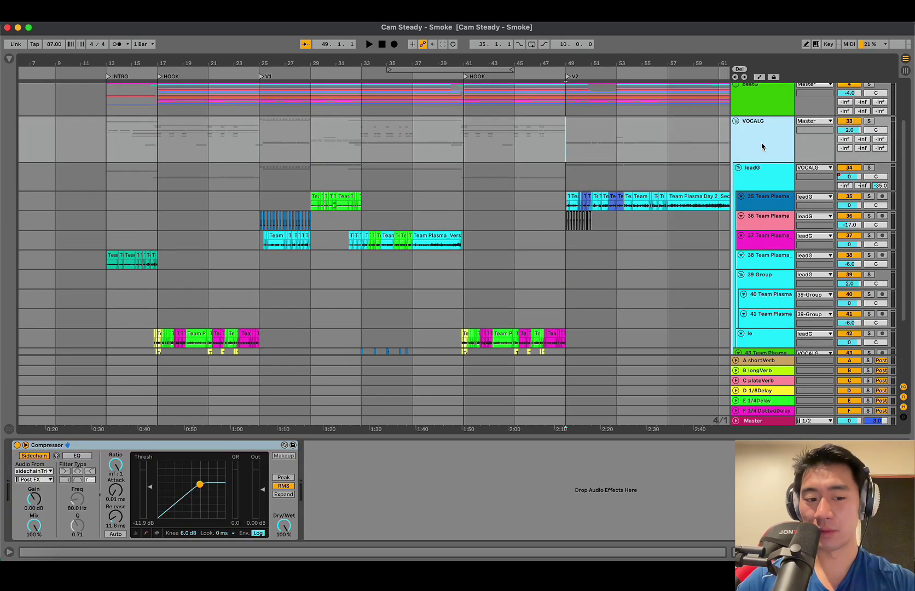
click(570, 176)
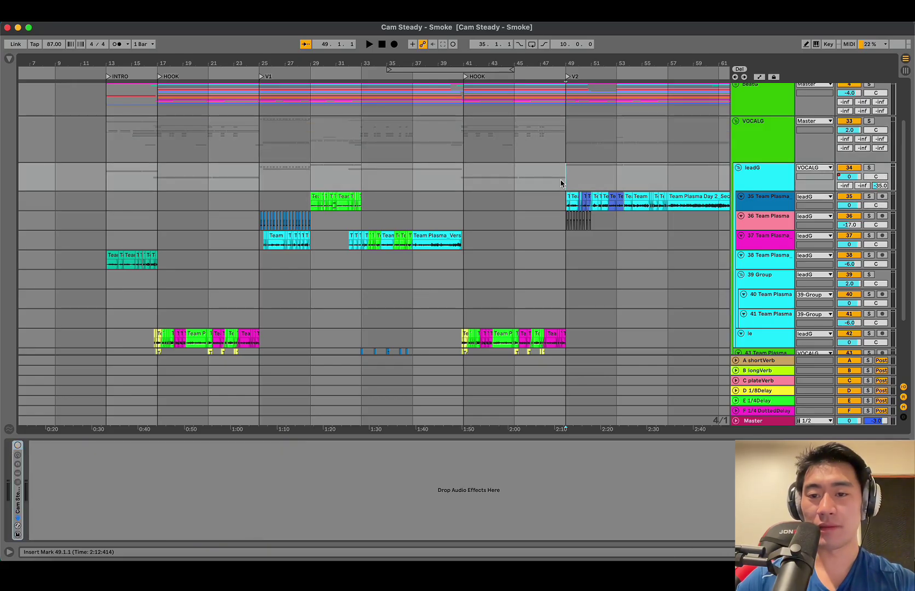
key(s)
scroll(586, 189, left, 3)
scroll(586, 188, right, 10)
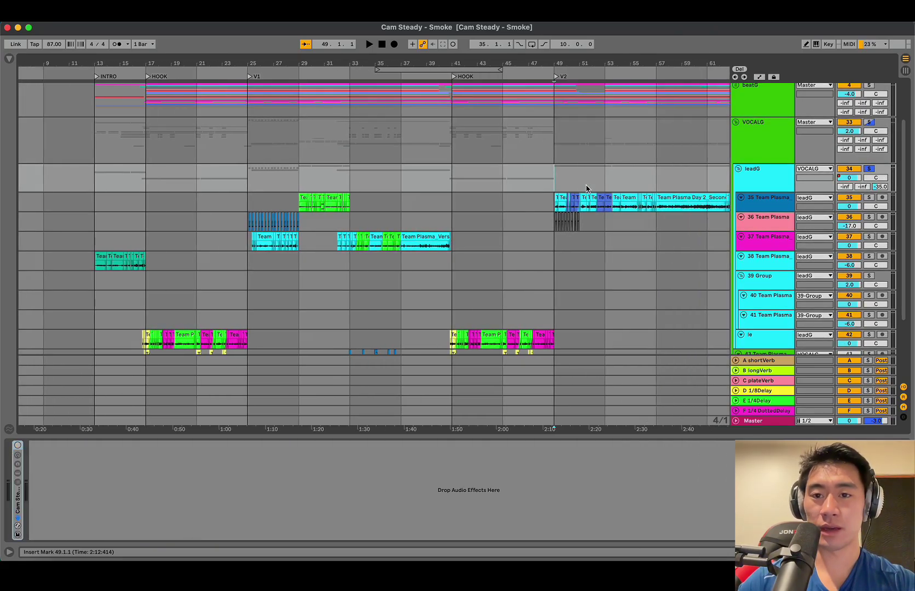
key(space)
scroll(507, 183, down, 2)
click(454, 181)
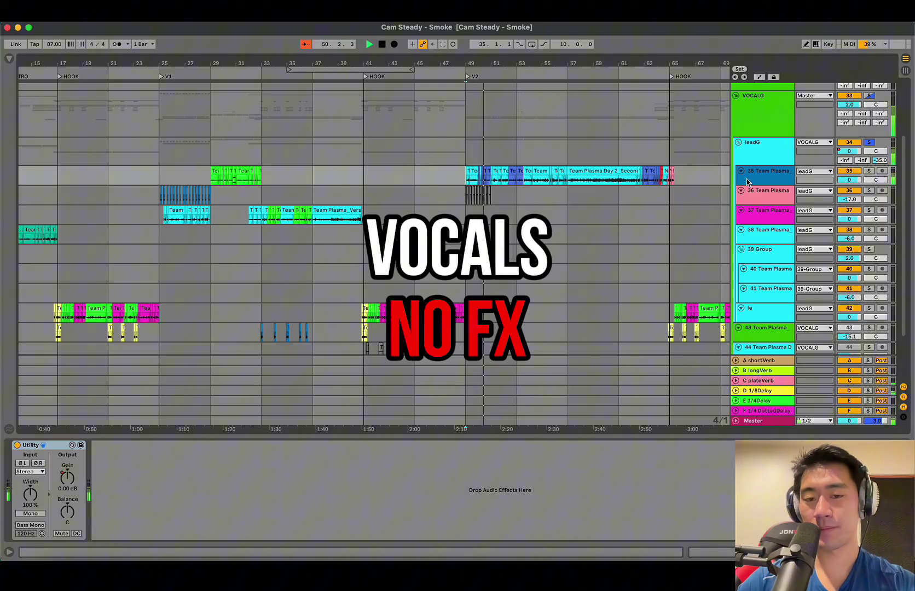
Enlarge lead track 35, zoom in on its V2 clips during playback, and stop playing.
drag(756, 185, 756, 230)
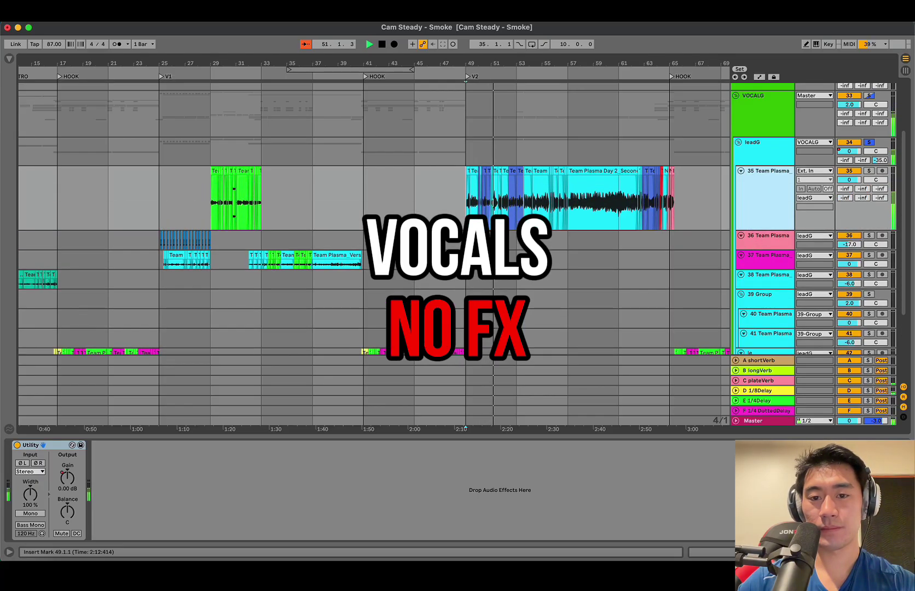
click(549, 220)
key(plus)
key(plus)
key(plus)
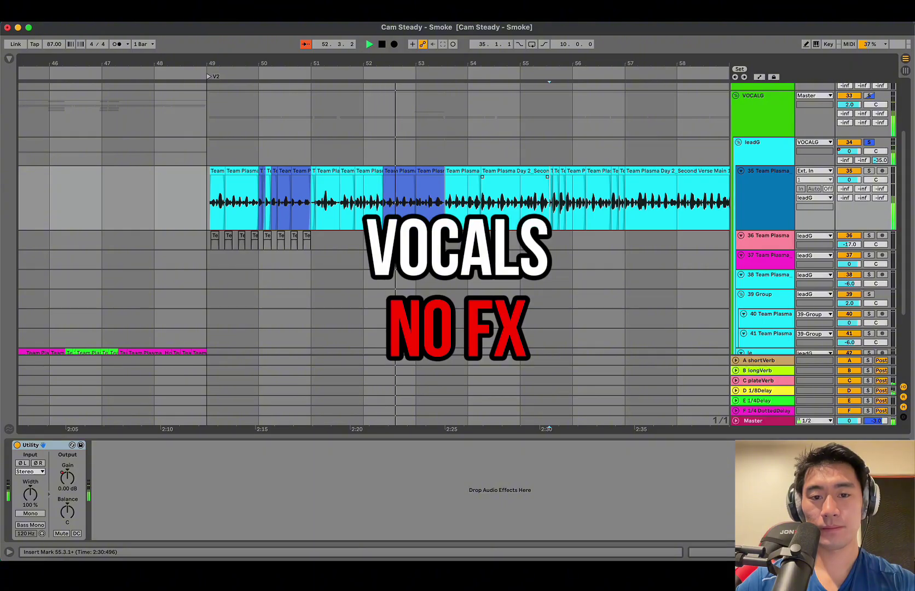
key(space)
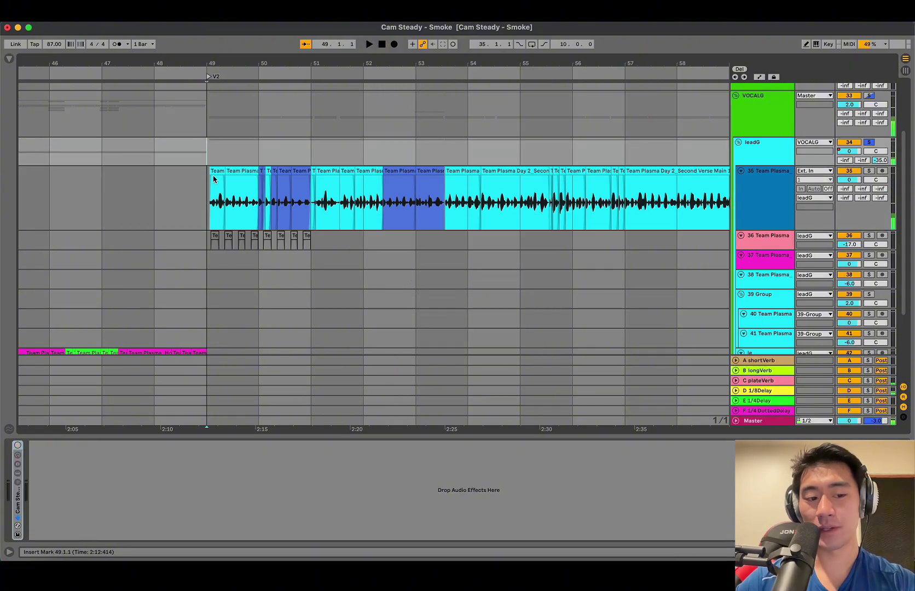
Save the set, place the insert marker at bar 49 on track 35, and view its clips across the whole song.
key(super+s)
click(205, 211)
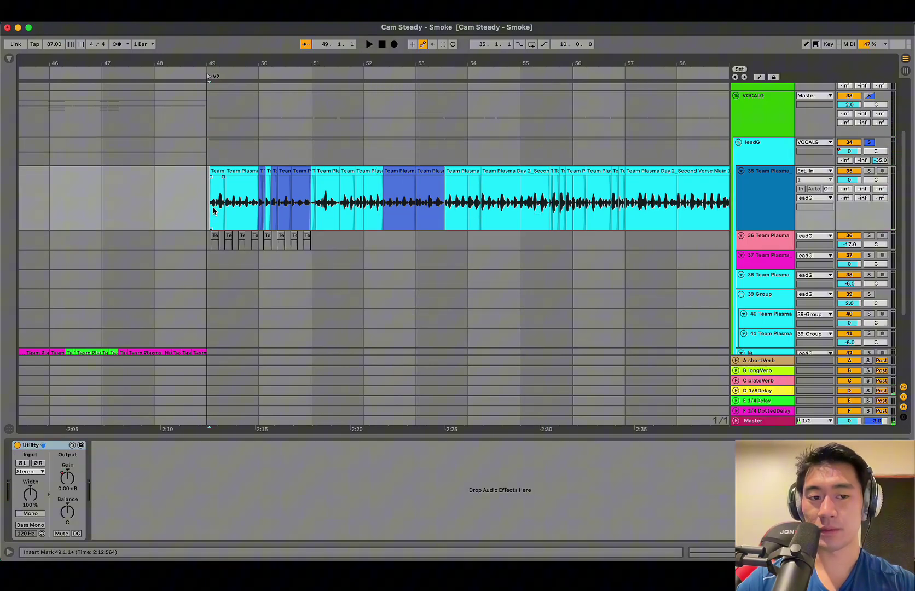
key(w)
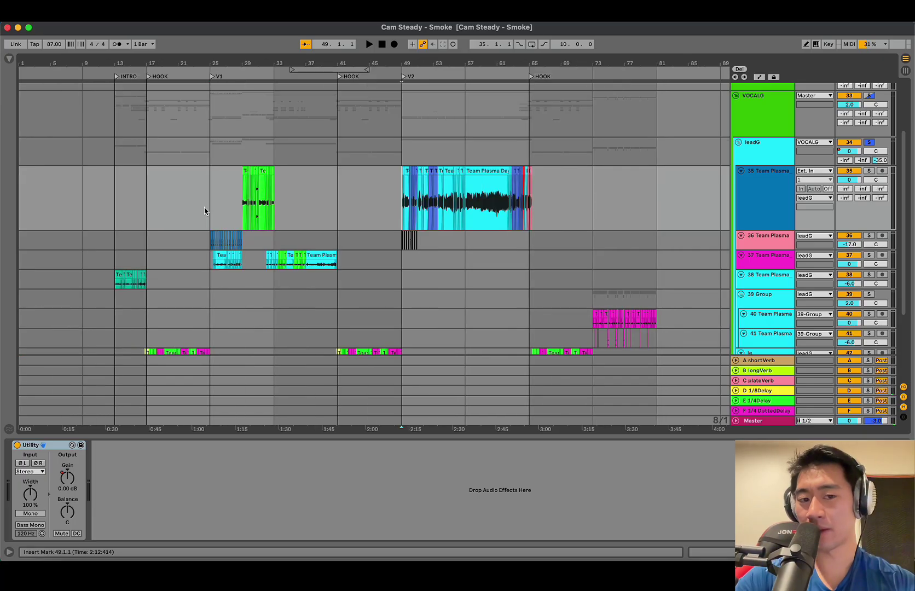
key(plus)
key(plus)
key(minus)
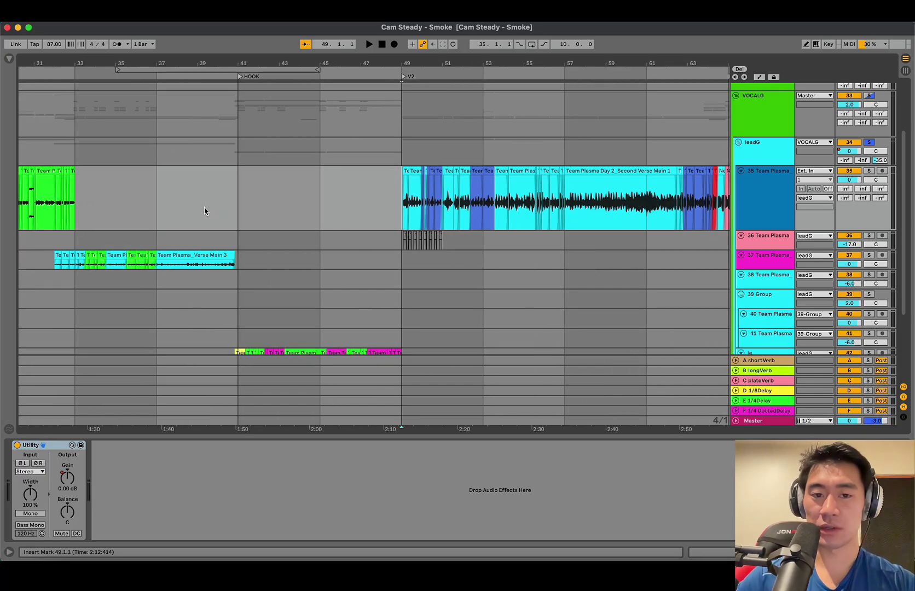
Zoom in on the opening V2 clips of track 35 and move the insert marker to bar 51.
scroll(448, 104, right, 3)
click(331, 207)
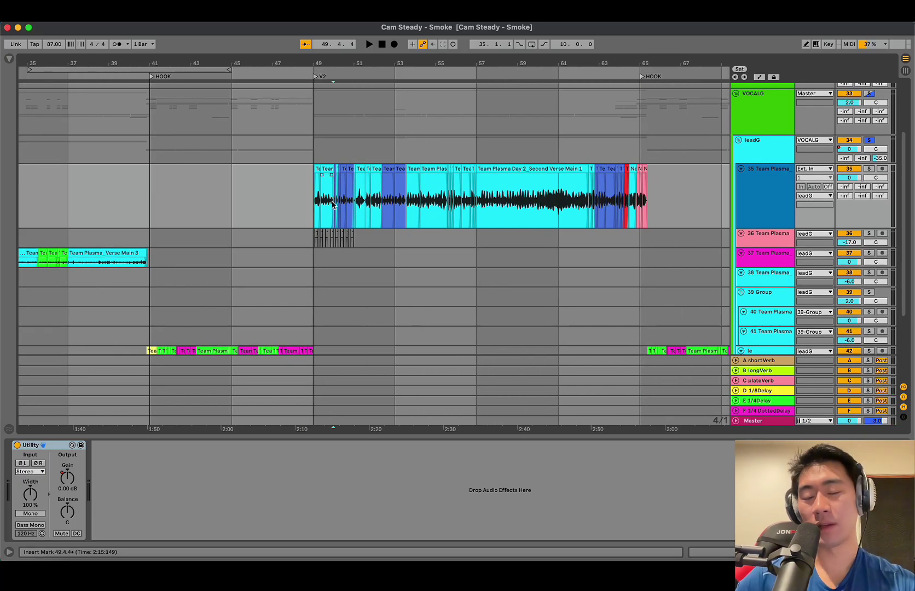
key(plus)
key(plus)
click(411, 214)
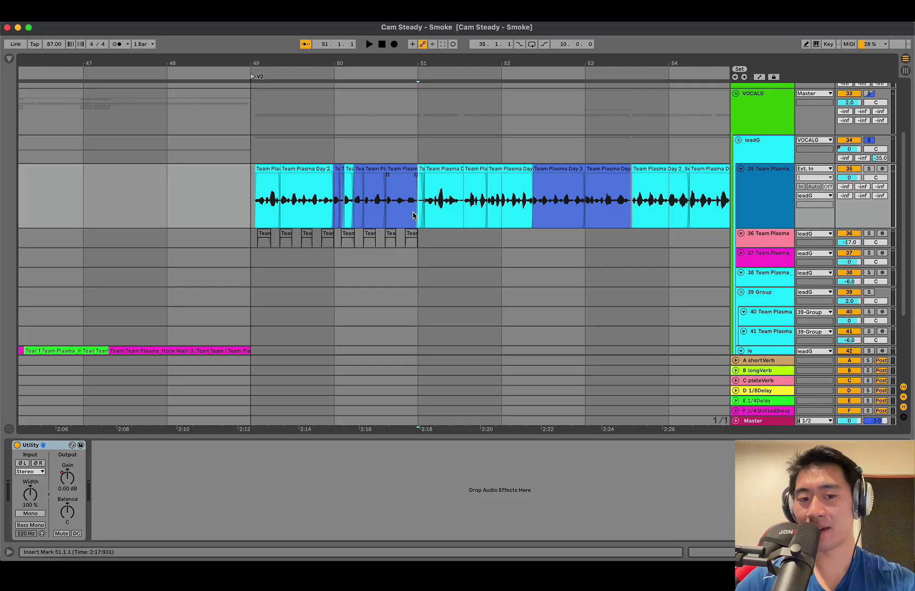
Examine the rest of track 35's V2 clips, highlighting bars 57 to 61 and ending on the clip just past bar 64.
key(minus)
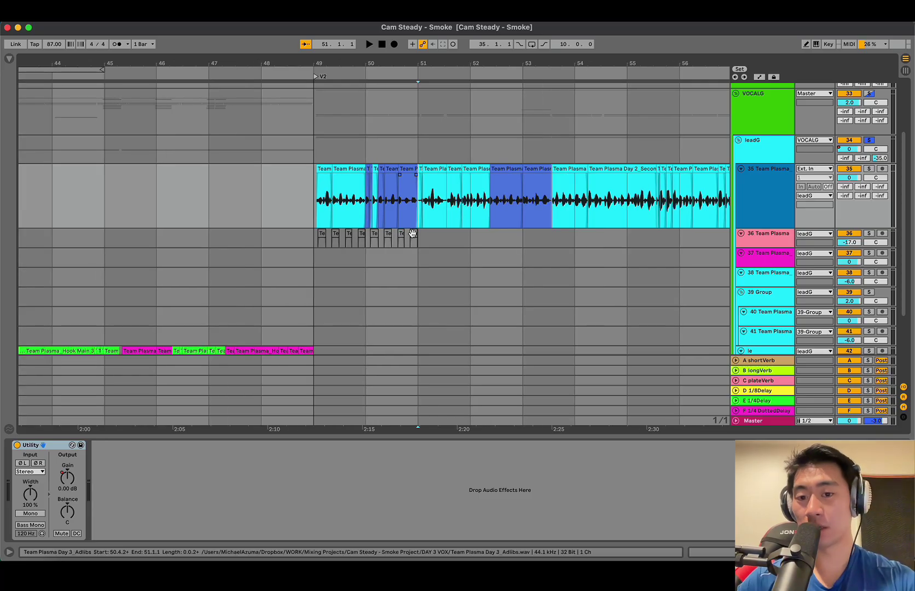
scroll(412, 233, right, 10)
click(507, 231)
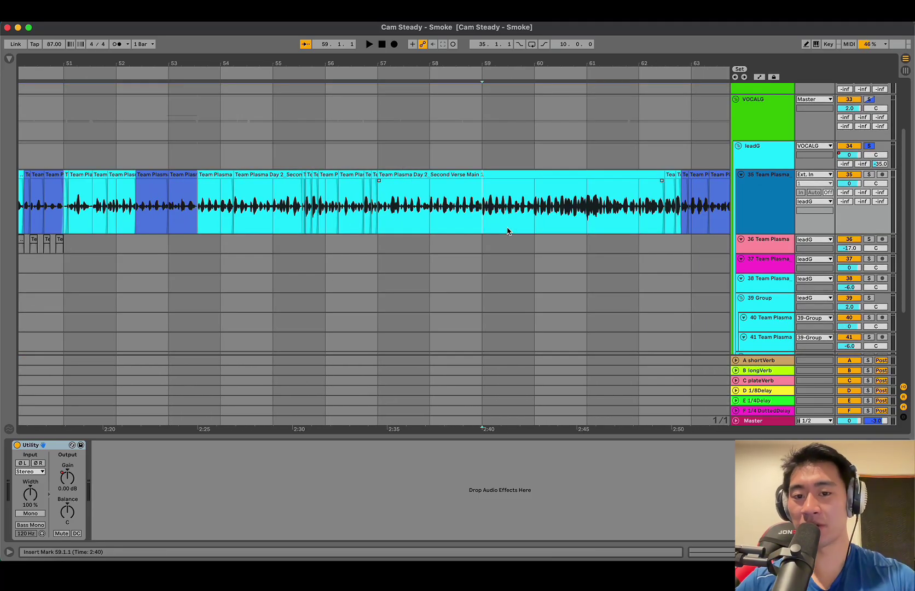
drag(402, 224, 603, 224)
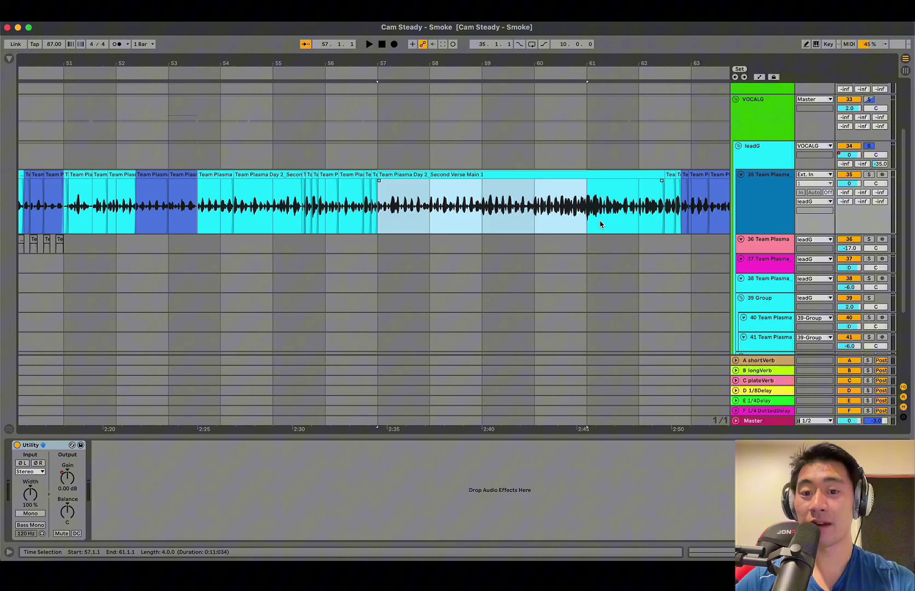
click(496, 225)
scroll(497, 225, right, 6)
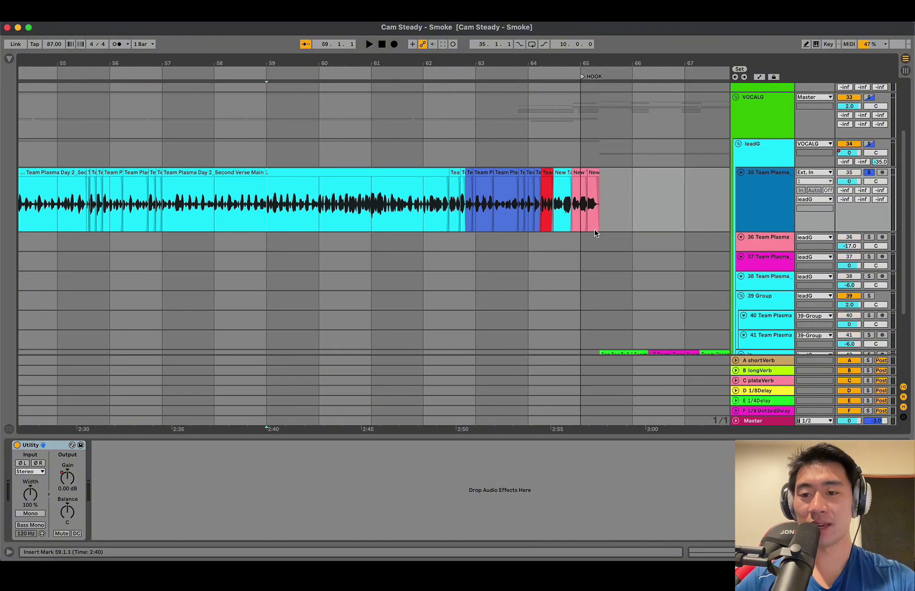
click(558, 219)
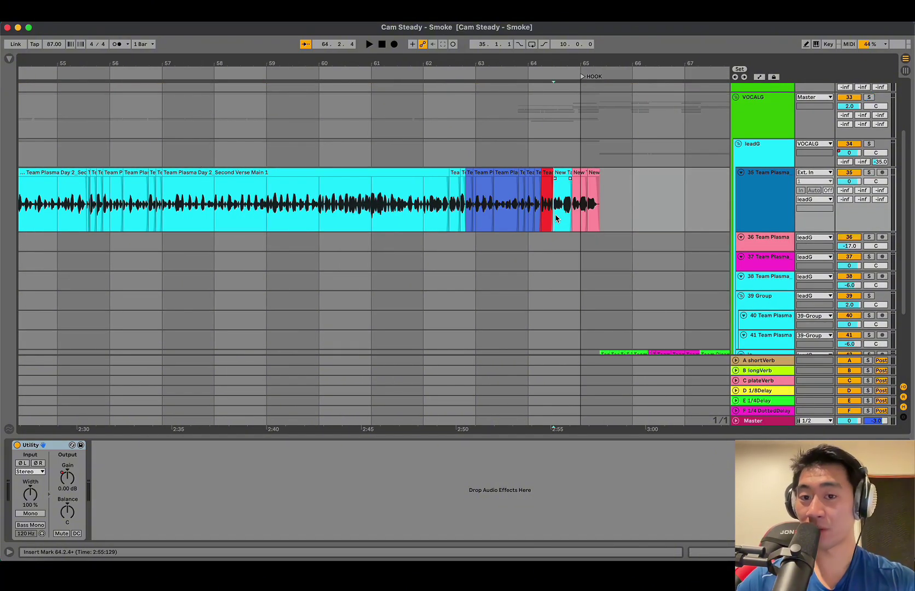
Return the insert marker to the start of V2 at bar 49 on track 35 and zoom in on the clips there.
key(minus)
scroll(556, 218, left, 2)
click(139, 190)
key(plus)
key(plus)
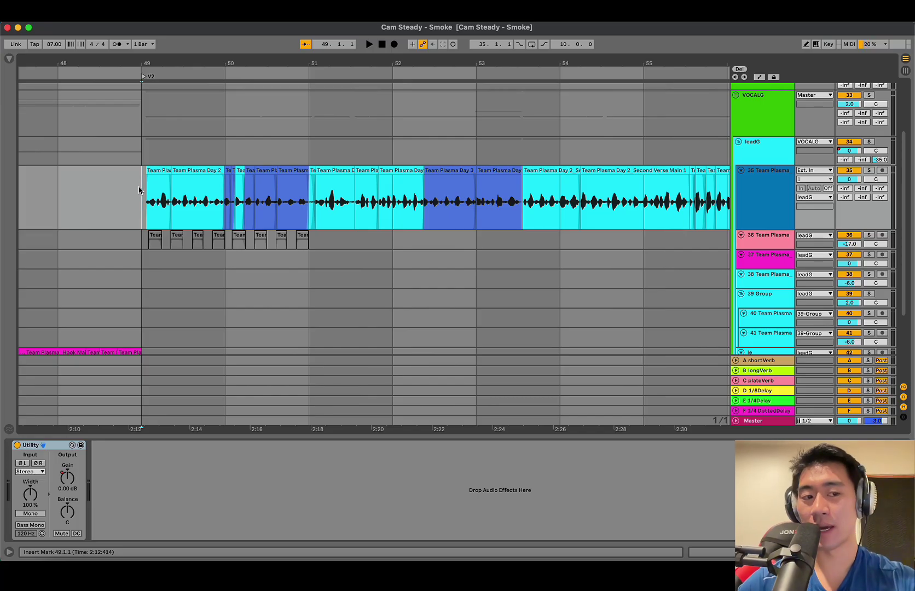
Bring up the leadG group's device chain at bar 49, along to the Audio Effect Rack with its wet and dry chains.
key(Up)
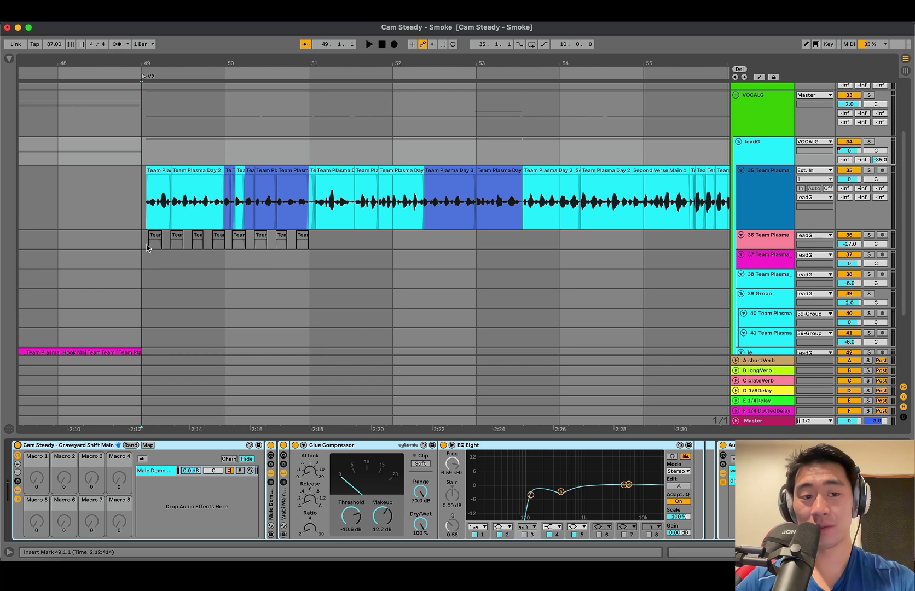
click(135, 206)
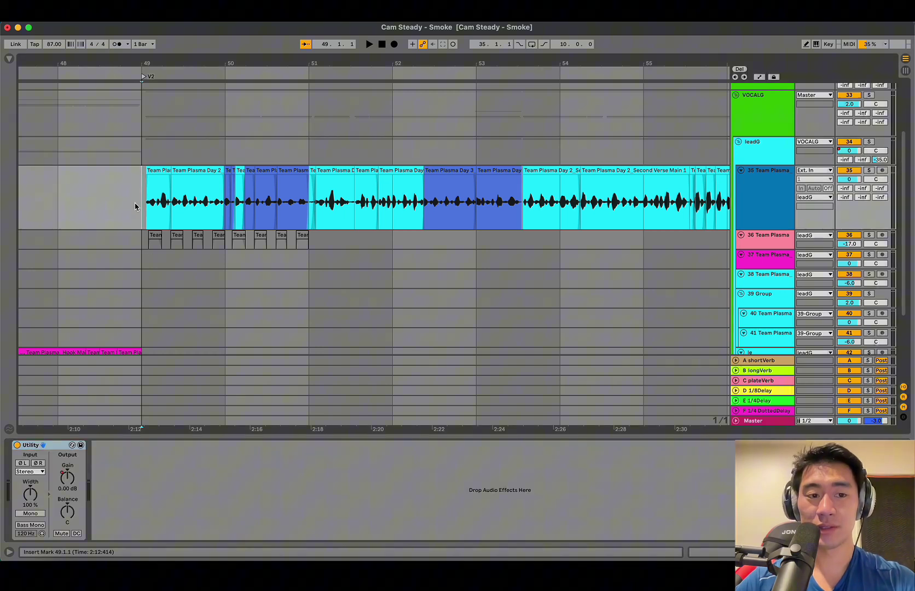
click(135, 151)
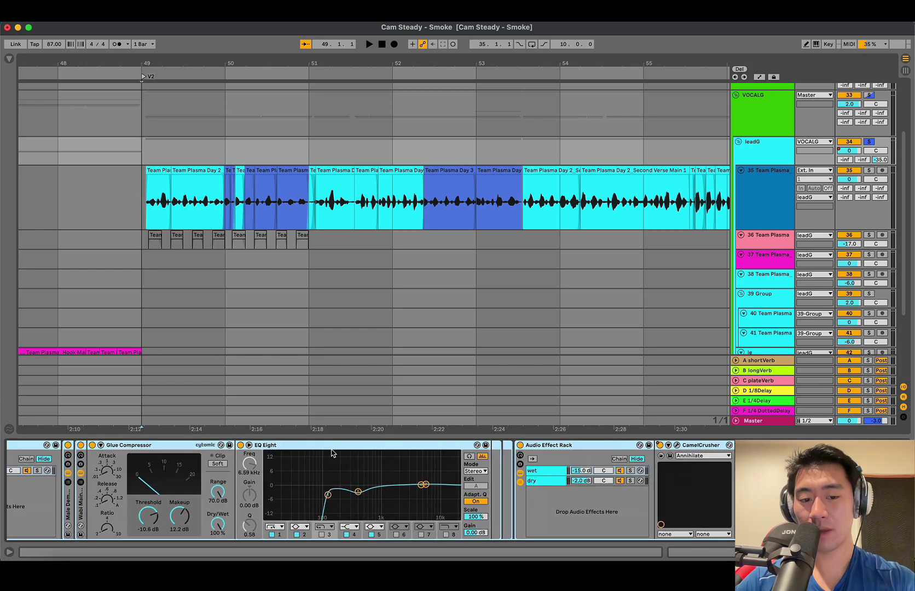
scroll(437, 462, right, 3)
scroll(471, 452, right, 2)
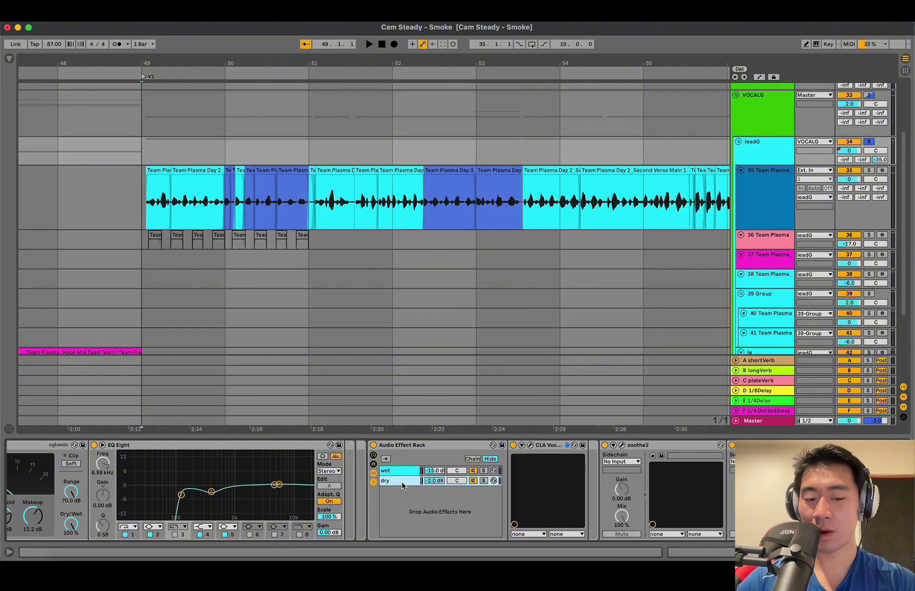
Solo the dry chain of leadG's Audio Effect Rack and audition the lead vocal from bar 49.
click(483, 480)
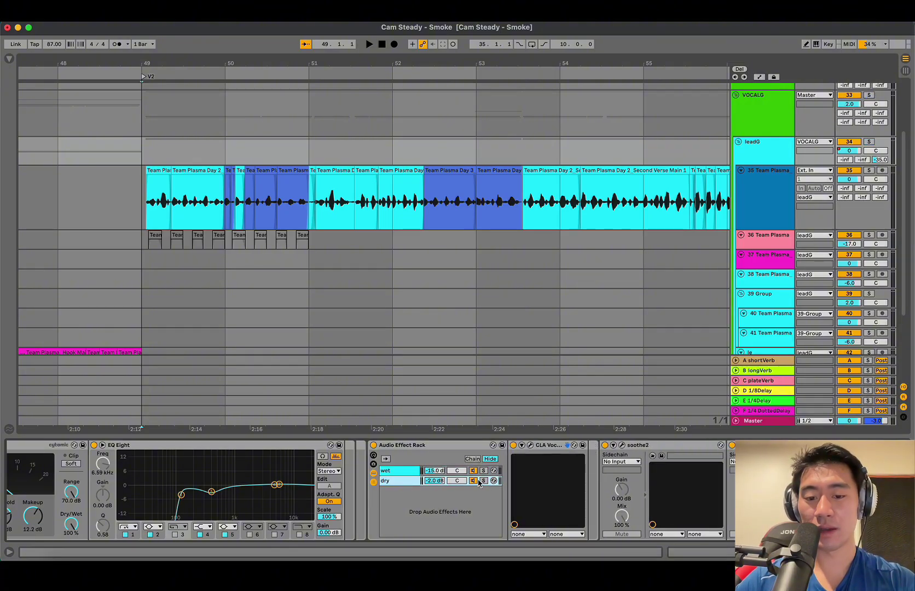
click(483, 481)
click(137, 151)
key(space)
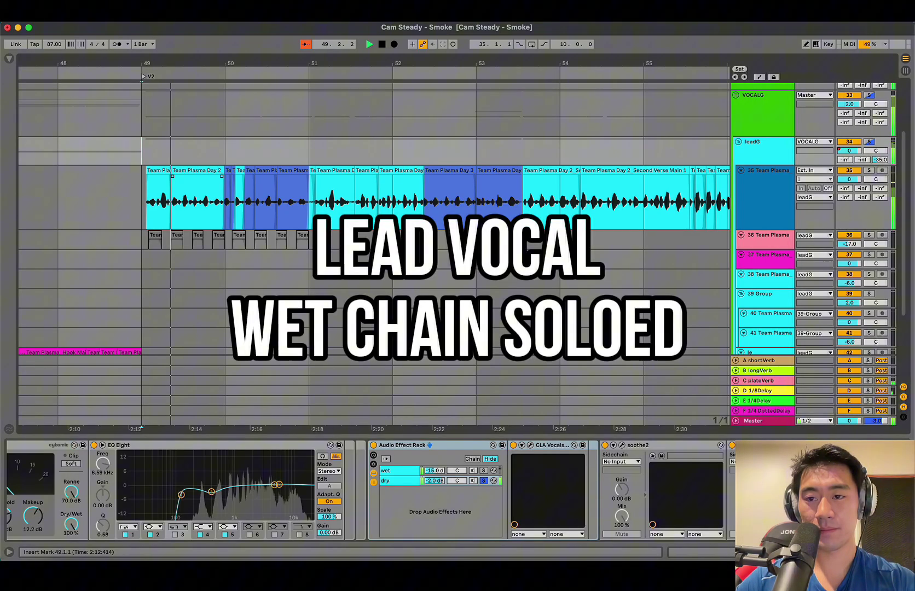
click(774, 119)
key(s)
click(137, 189)
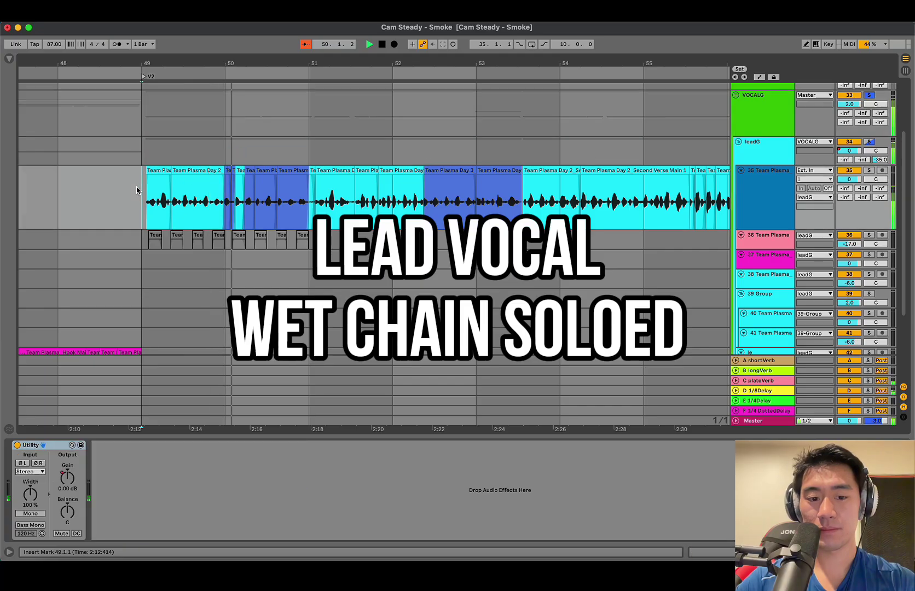
click(135, 148)
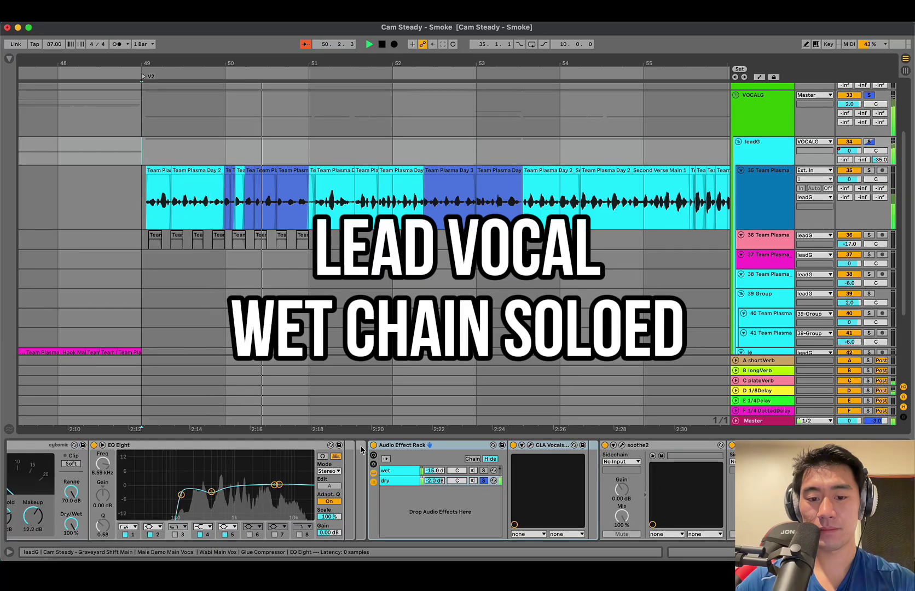
key(space)
Unsolo the dry chain and inspect the settings of its CLA Vocals plug-in.
click(483, 481)
click(530, 445)
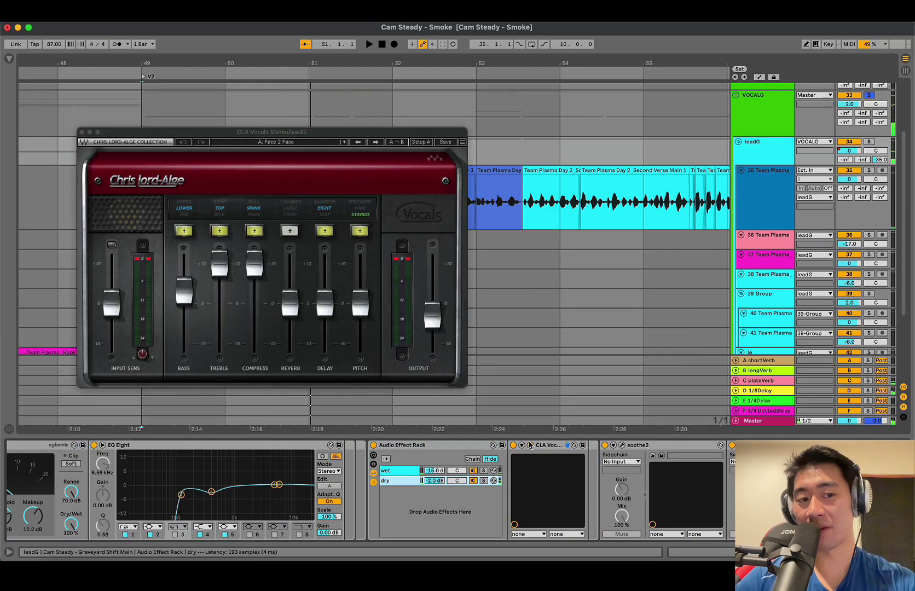
click(492, 499)
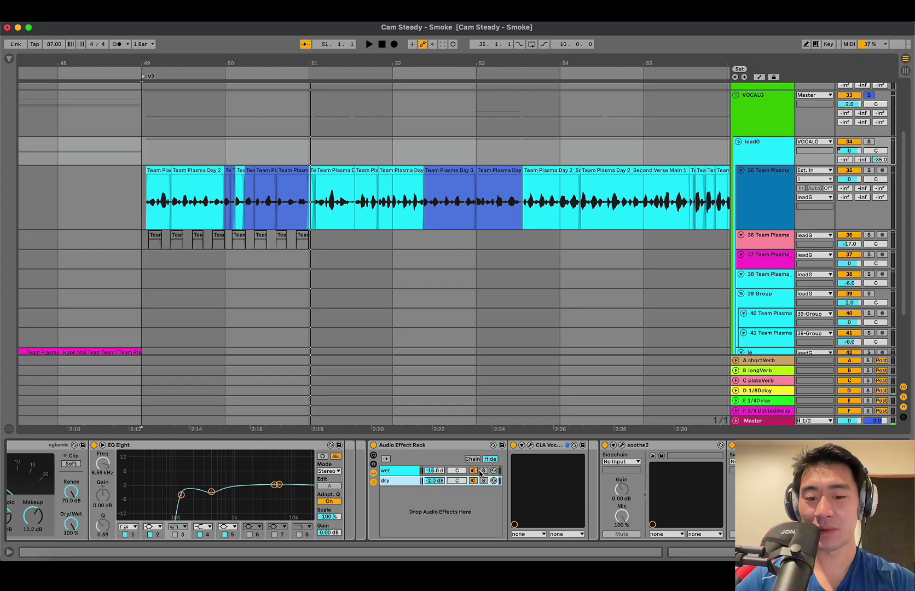
Solo the rack's wet chain, audition the lead vocal from bar 49, and inspect the wet chain's FabFilter Pro-Q 3 curve.
click(483, 471)
click(143, 145)
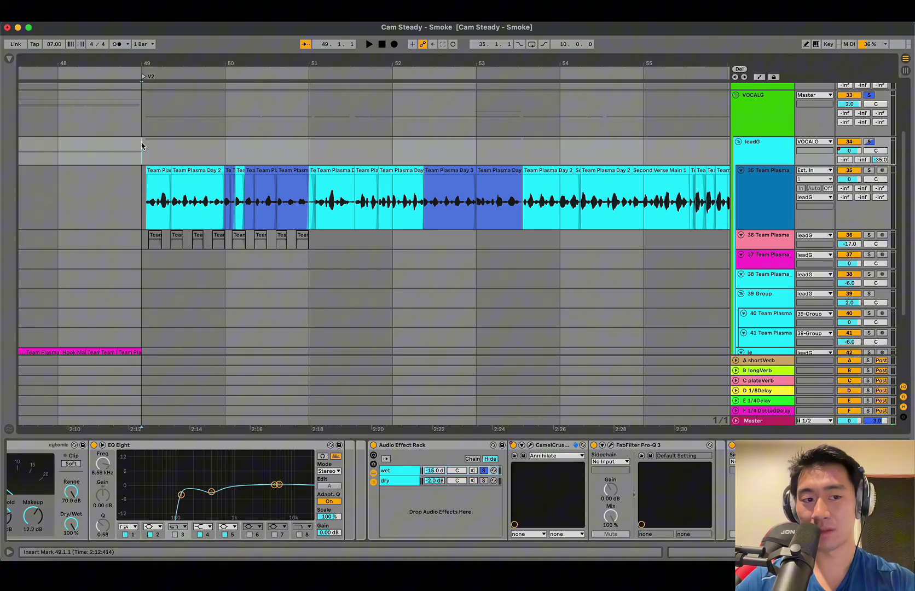
key(space)
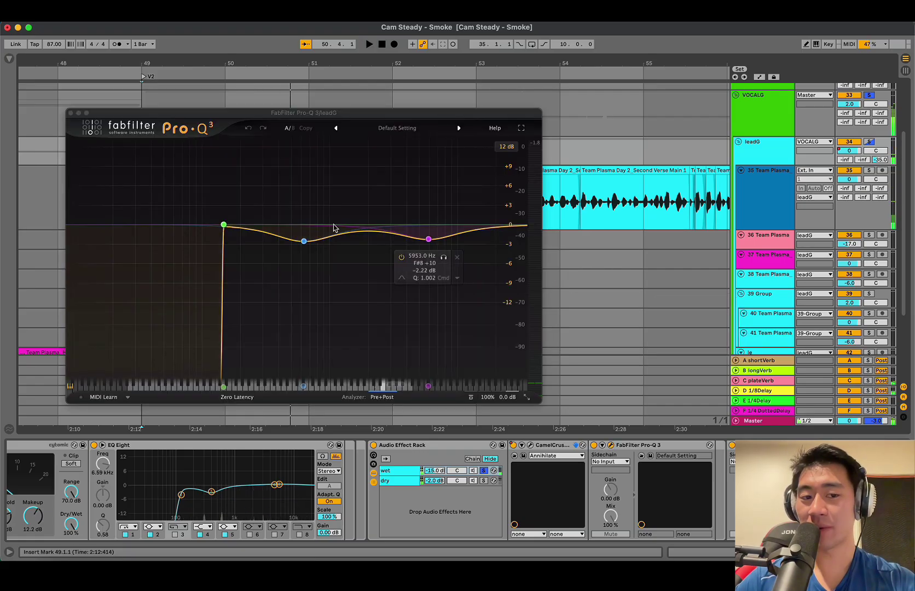
key(space)
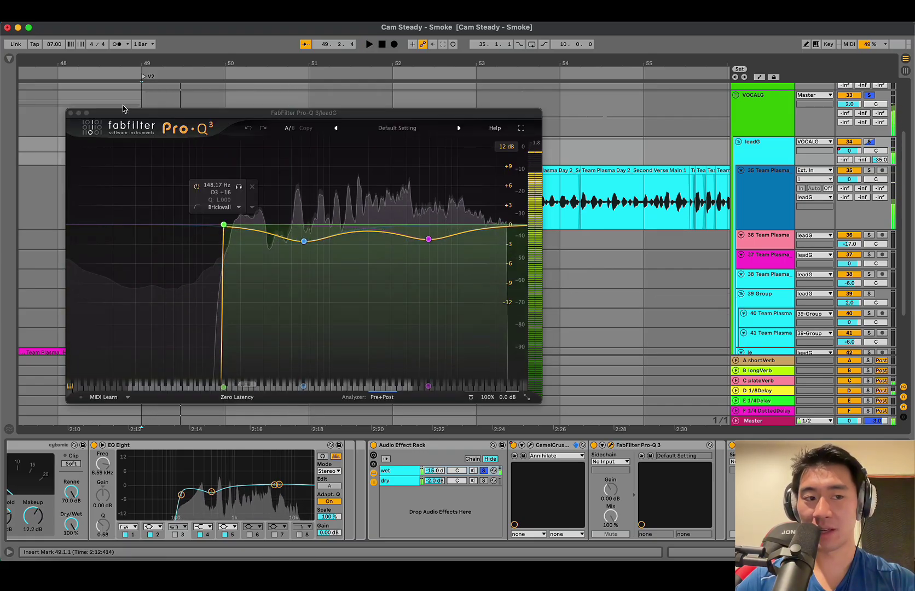
click(71, 113)
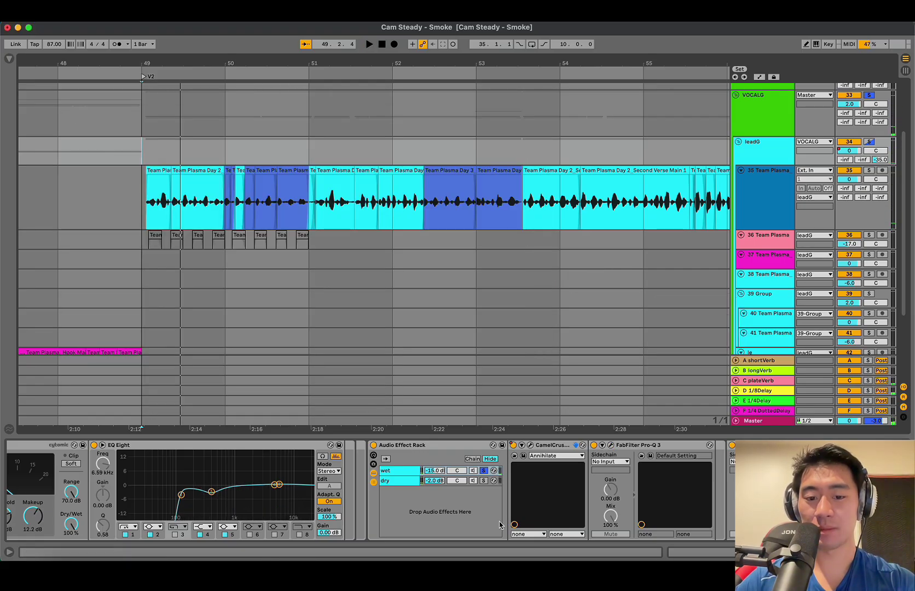
Unsolo the wet chain and audition the lead vocal from bar 49 through both chains together.
click(483, 475)
key(space)
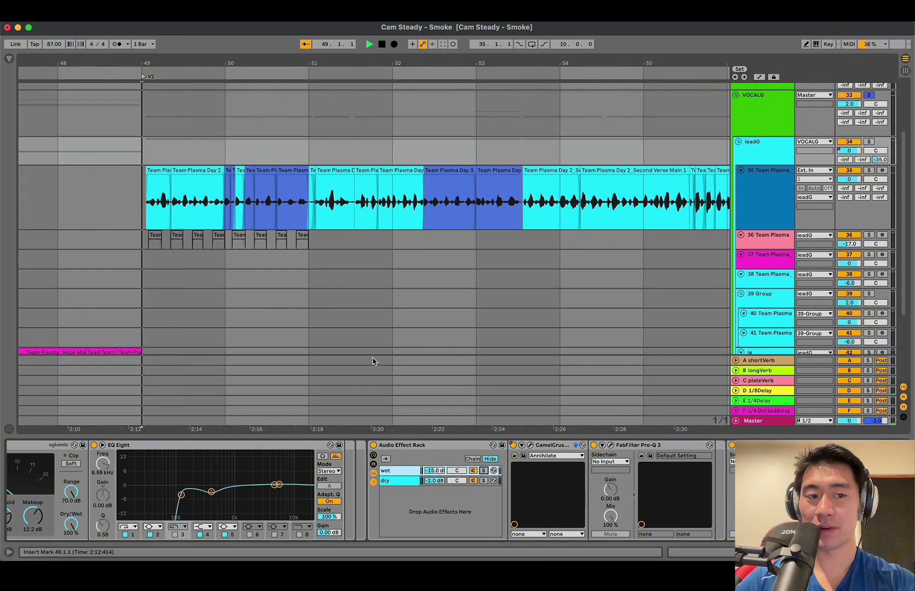
scroll(426, 507, right, 5)
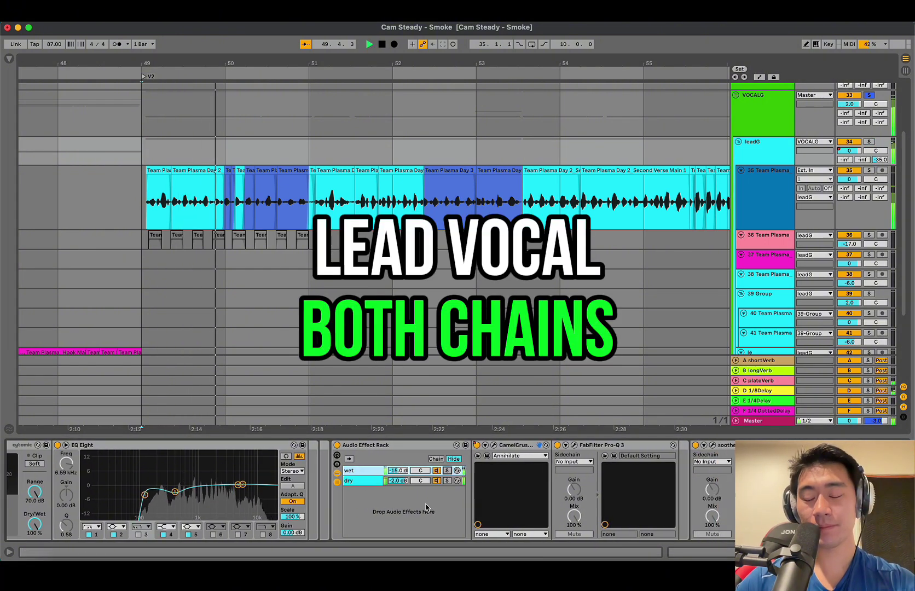
scroll(426, 507, right, 1)
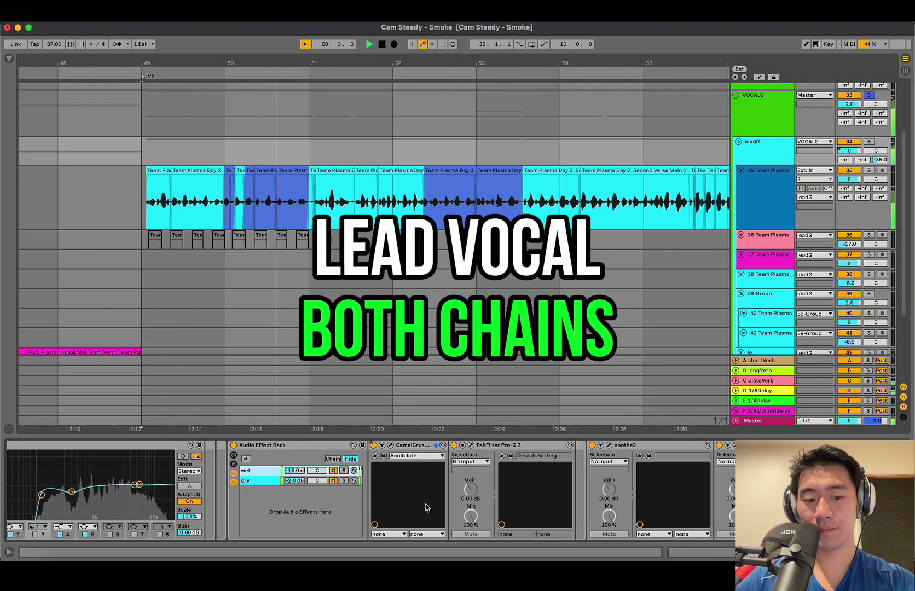
key(space)
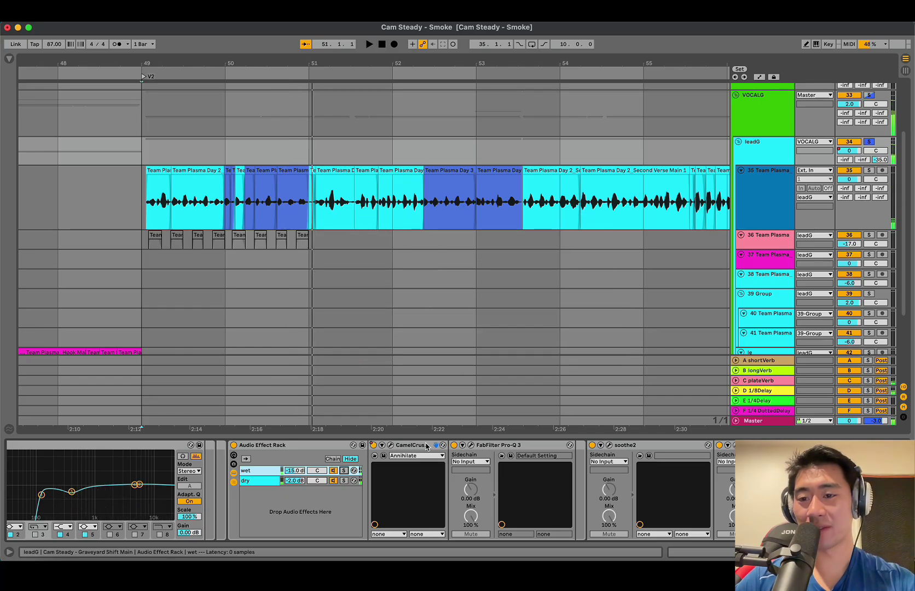
Save the set and inspect the wet chain's CamelCrusher parameters with the Annihilate preset, closing its views when done.
key(super+s)
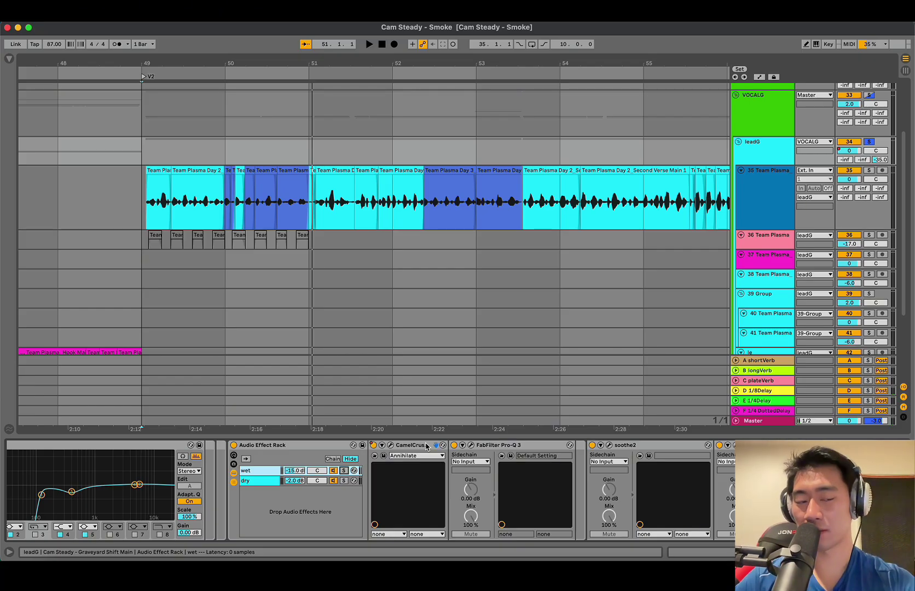
click(435, 445)
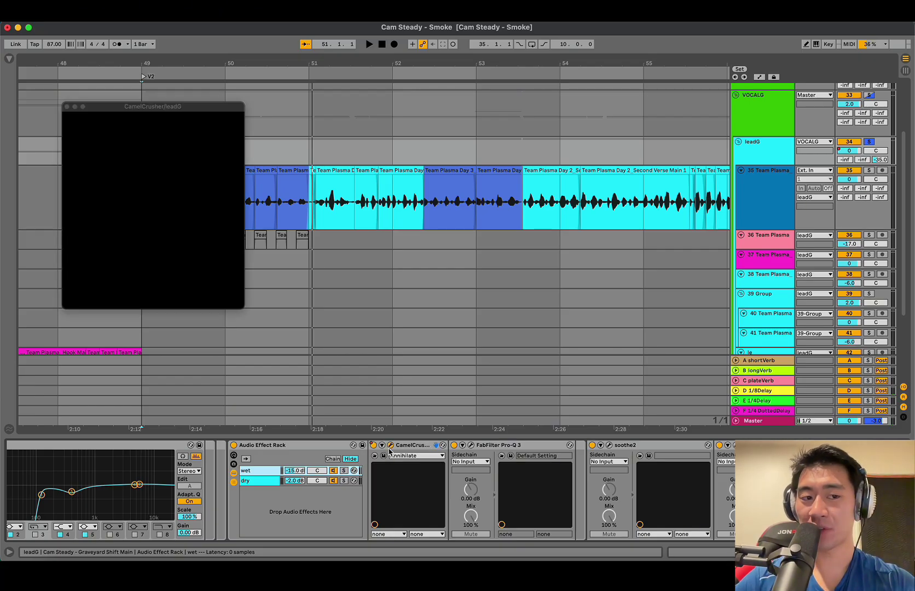
click(381, 445)
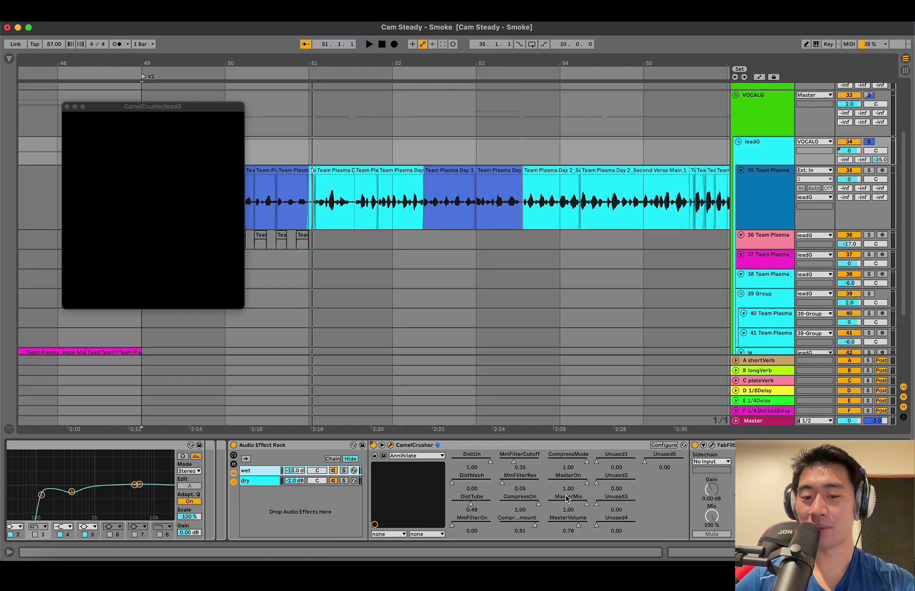
click(404, 456)
click(404, 460)
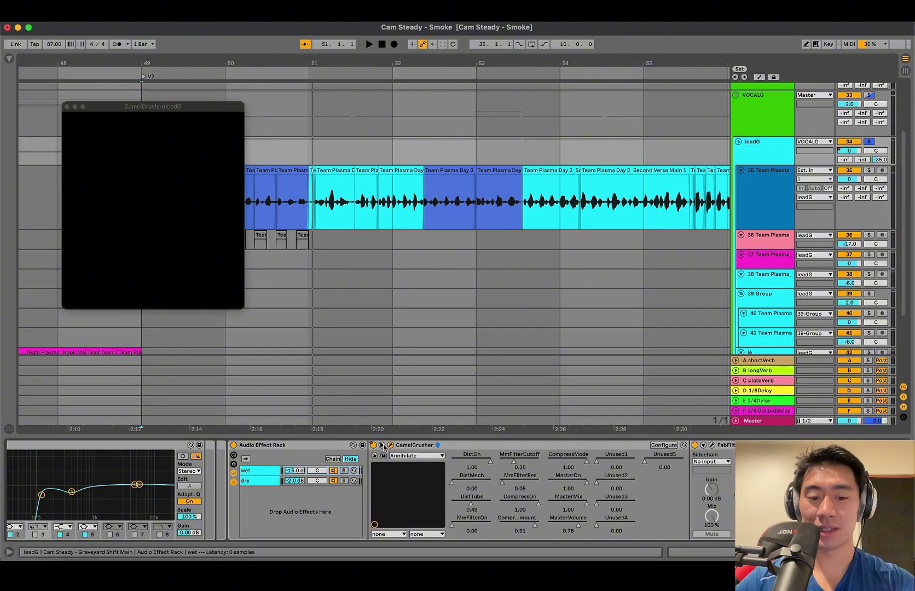
click(382, 445)
click(390, 446)
Inspect the soothe2 plug-in on leadG while auditioning the lead vocal from bar 49.
click(609, 447)
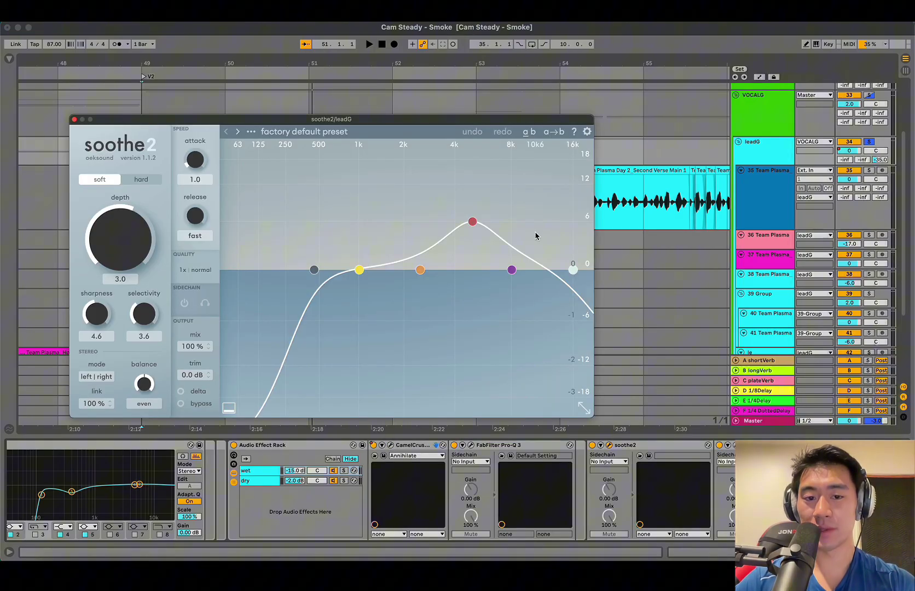
key(space)
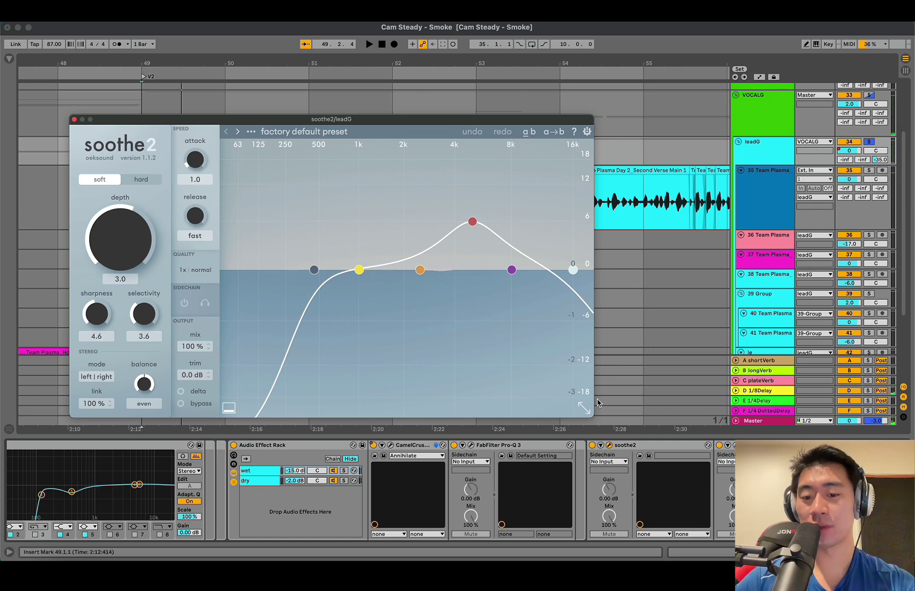
click(74, 119)
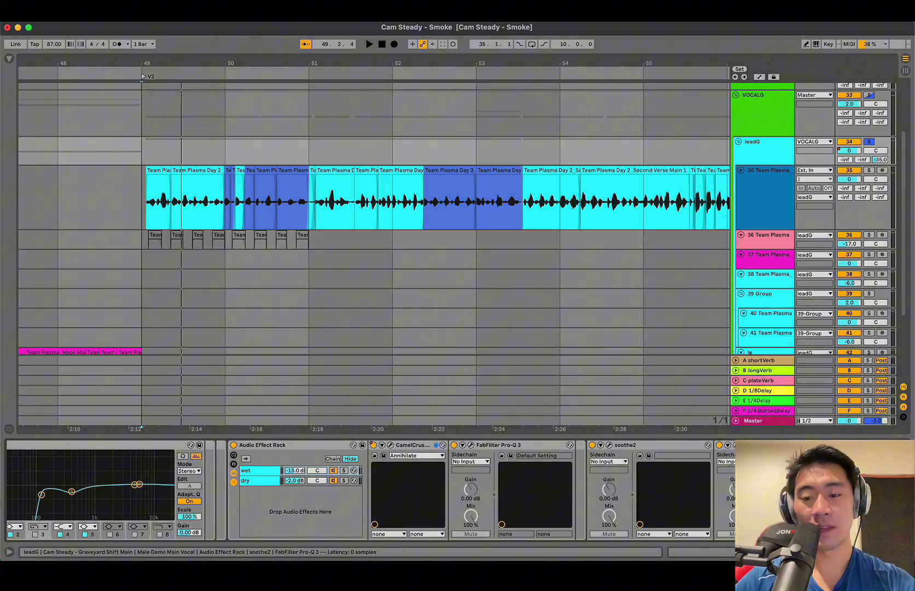
Inspect the FabFilter Pro-Q 3 that follows soothe2 on leadG while auditioning the lead vocal from bar 49.
click(471, 445)
key(space)
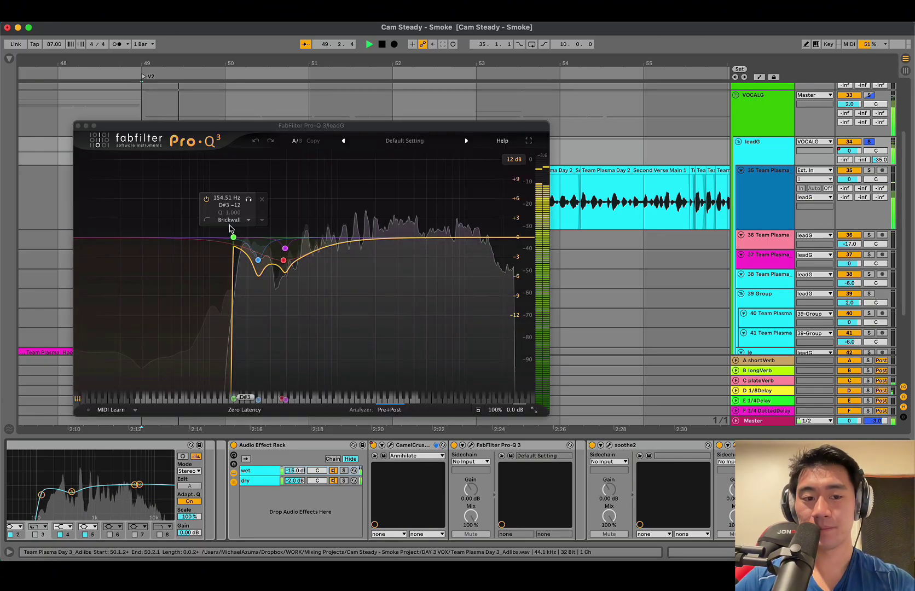
key(space)
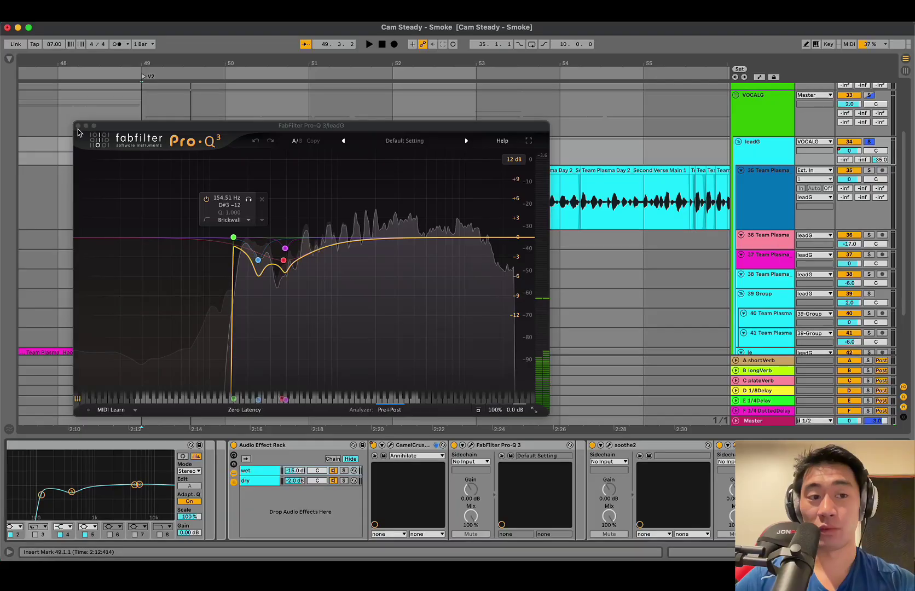
key(super+w)
Return the insert marker to bar 49 on track 35 and save the set.
click(145, 188)
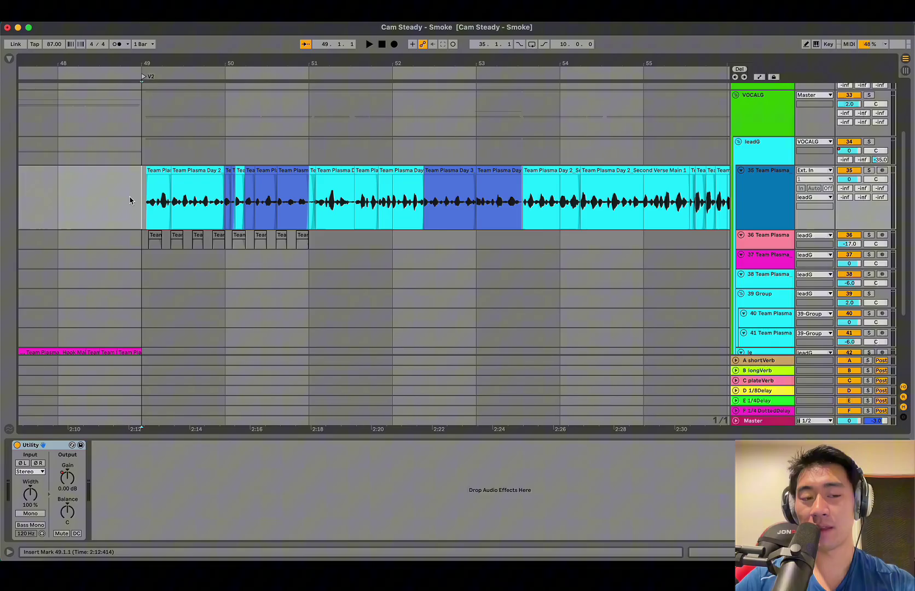
key(super+alt+l)
key(super+s)
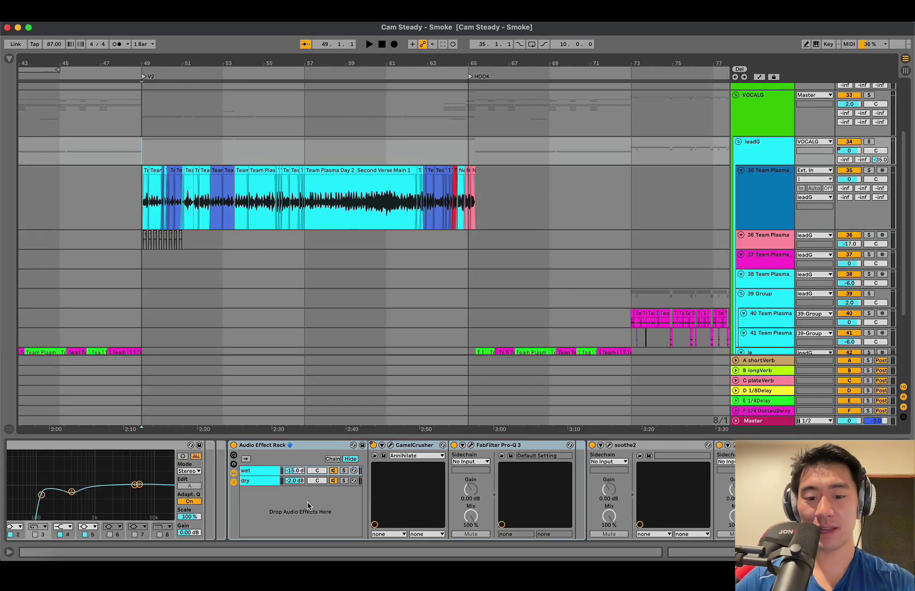
Compare the lead vocal from bar 49 with leadG's effects bypassed and re-enabled during playback.
click(18, 446)
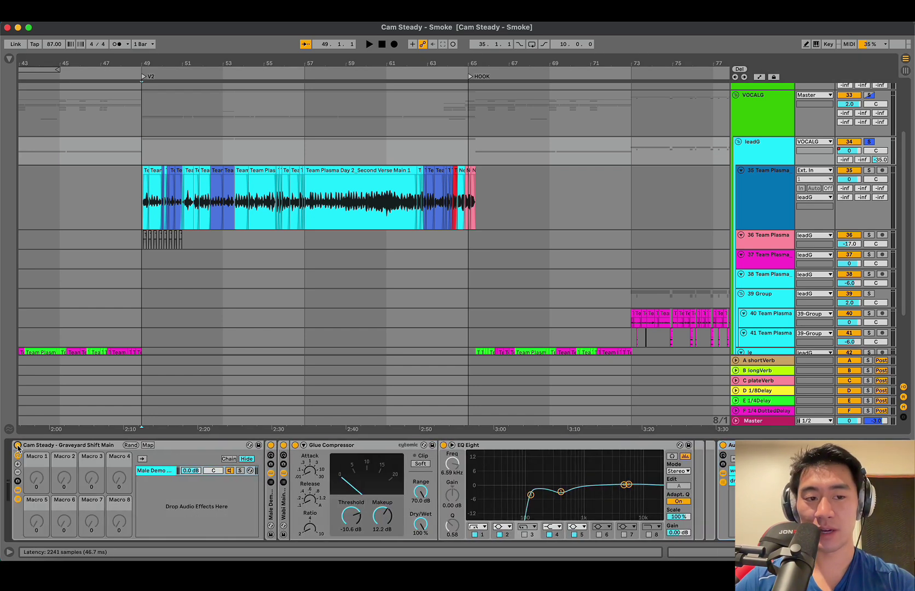
key(space)
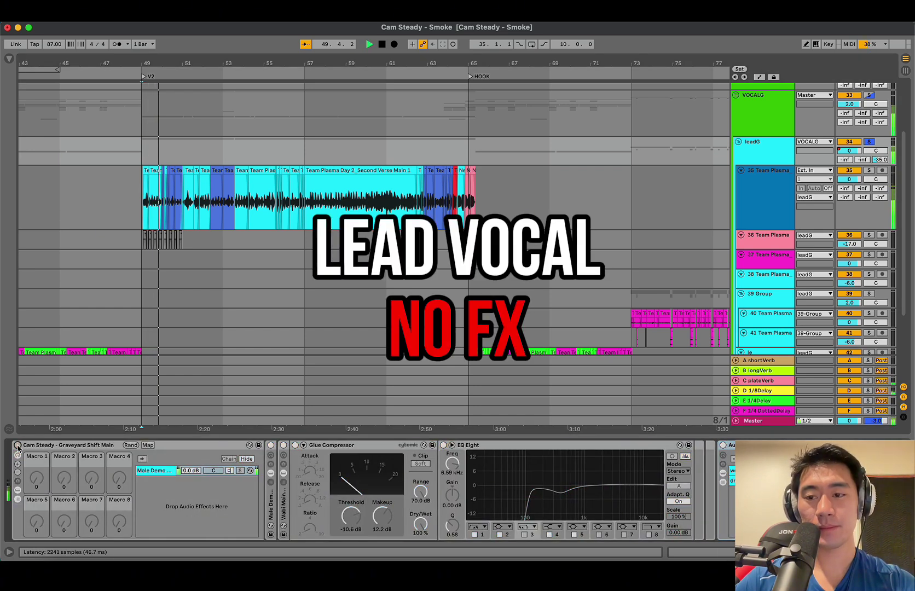
click(18, 446)
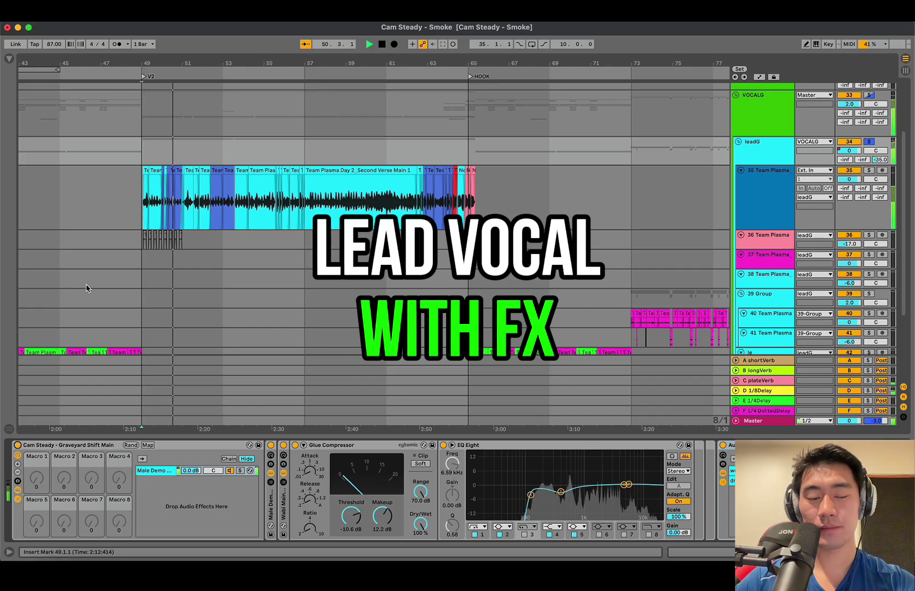
Place the insert marker at bar 49 on track 35, hide the device view, save the set, and show V2 through the following hook.
click(104, 221)
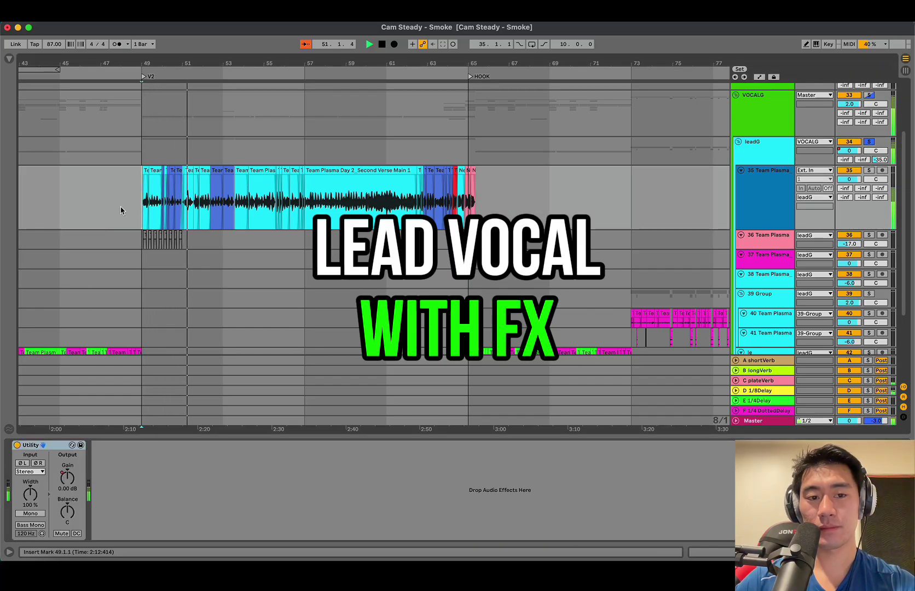
key(plus)
key(alt+super+l)
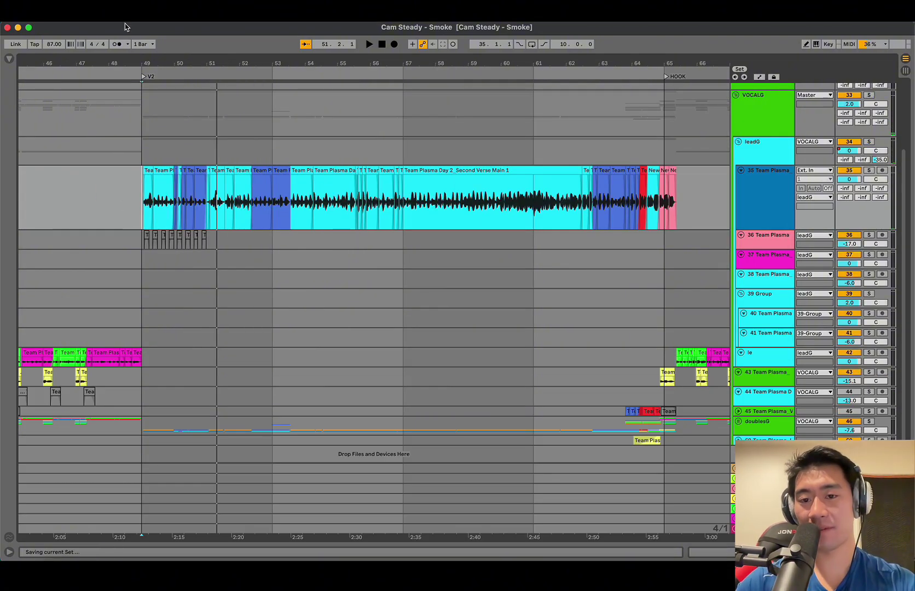
key(minus)
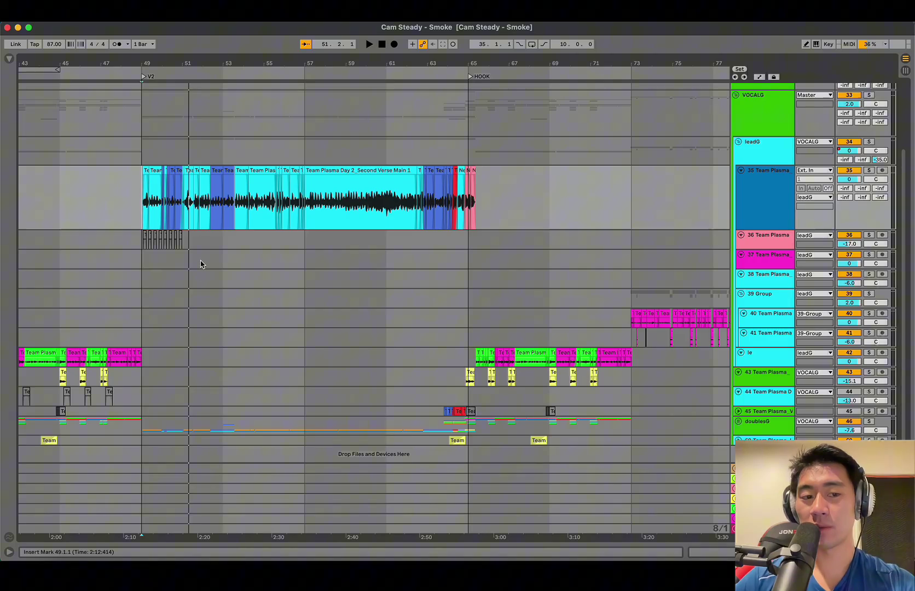
Show the whole arrangement and place the insert marker at bar 25, the start of V1, on track 37.
click(200, 271)
key(minus)
click(209, 220)
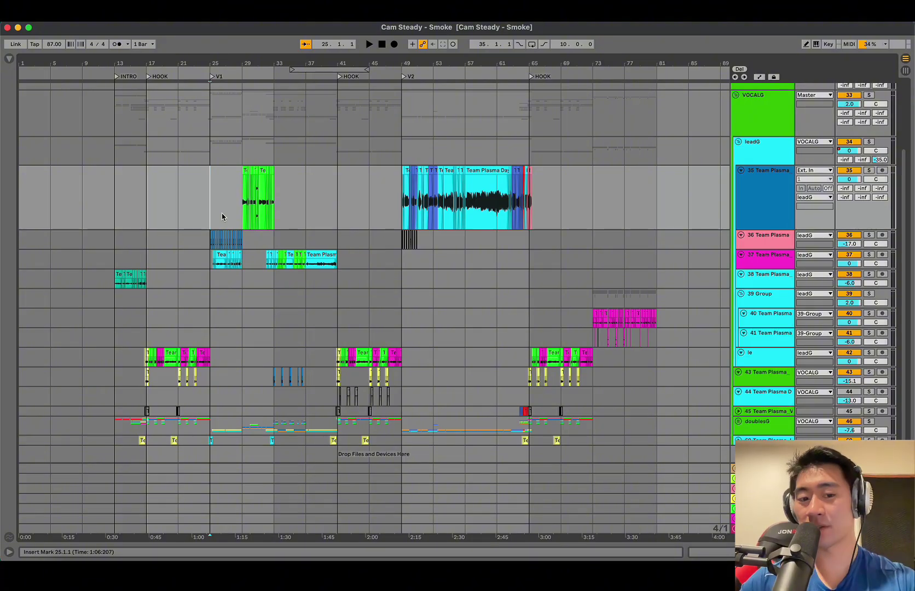
scroll(222, 217, down, 1)
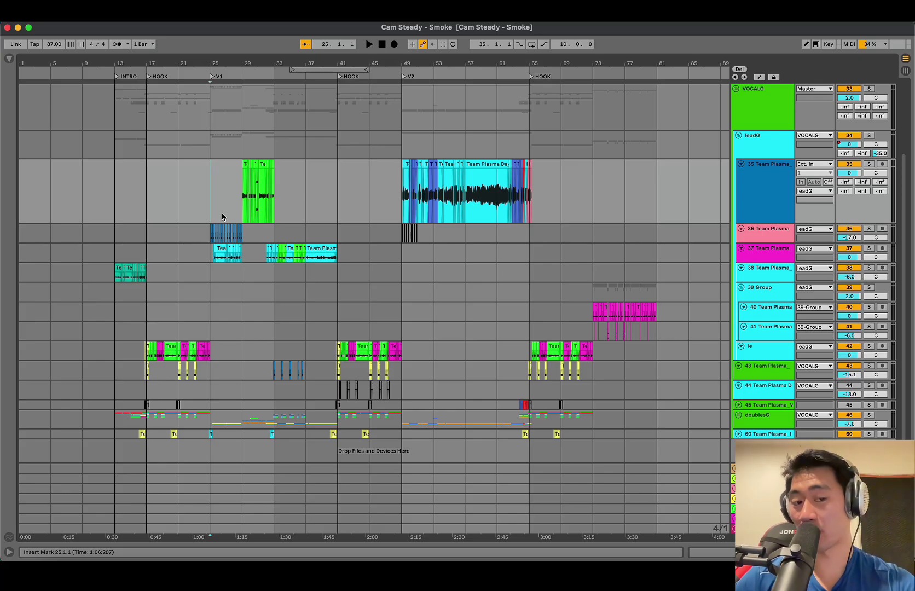
click(203, 252)
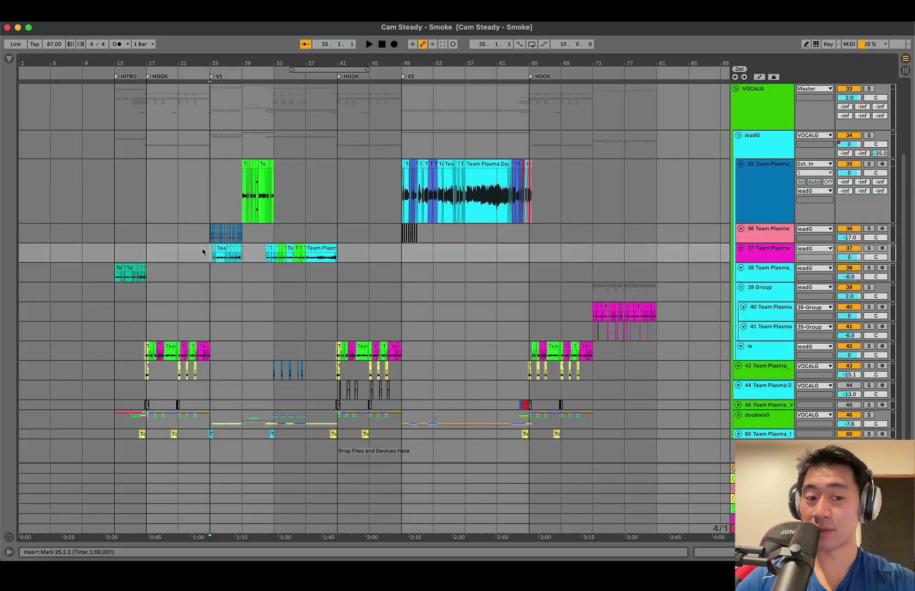
Highlight bars 31 to 37 on tracks 37 and 38 in V1, and move the insert marker to bar 32 on the 39 Group.
key(plus)
key(plus)
click(415, 255)
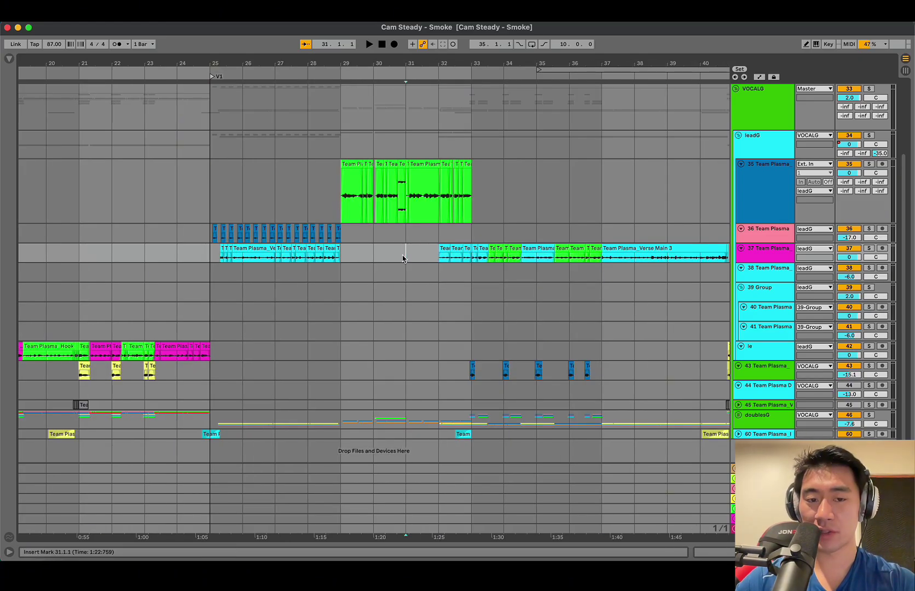
drag(403, 259, 602, 275)
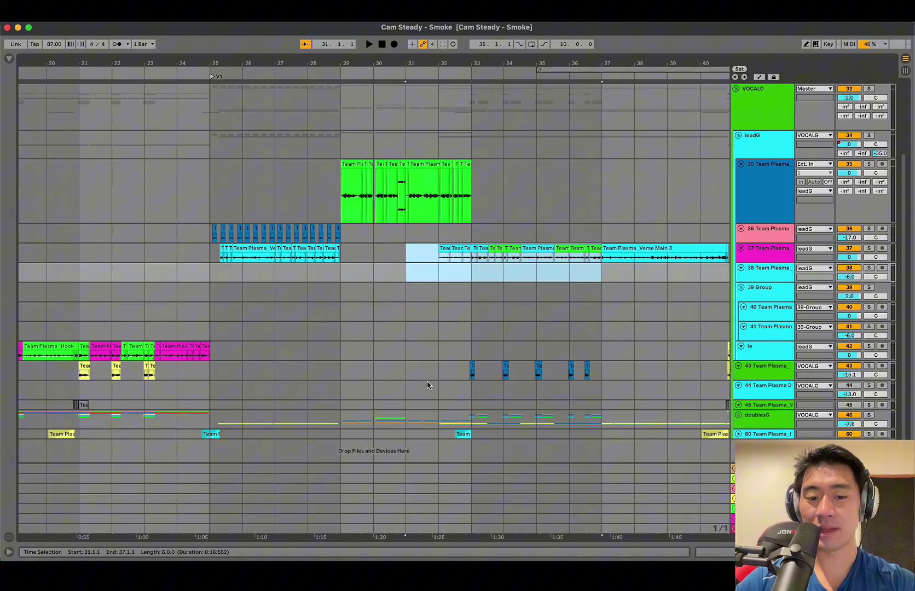
click(405, 390)
click(433, 301)
key(minus)
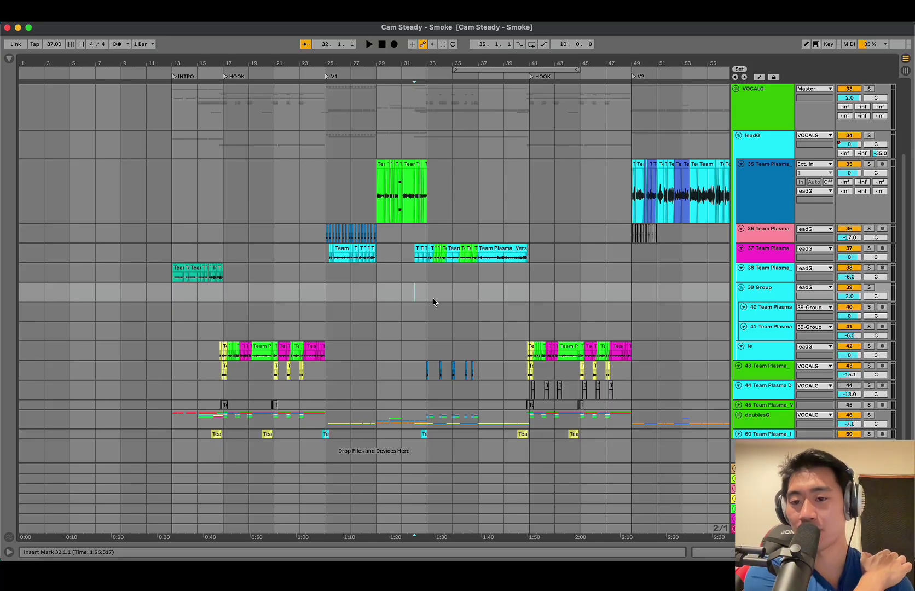
Show leadG's effect chain and track 36's own effect chain, placing the insert marker at bar 41 on track 36.
click(769, 182)
double_click(764, 147)
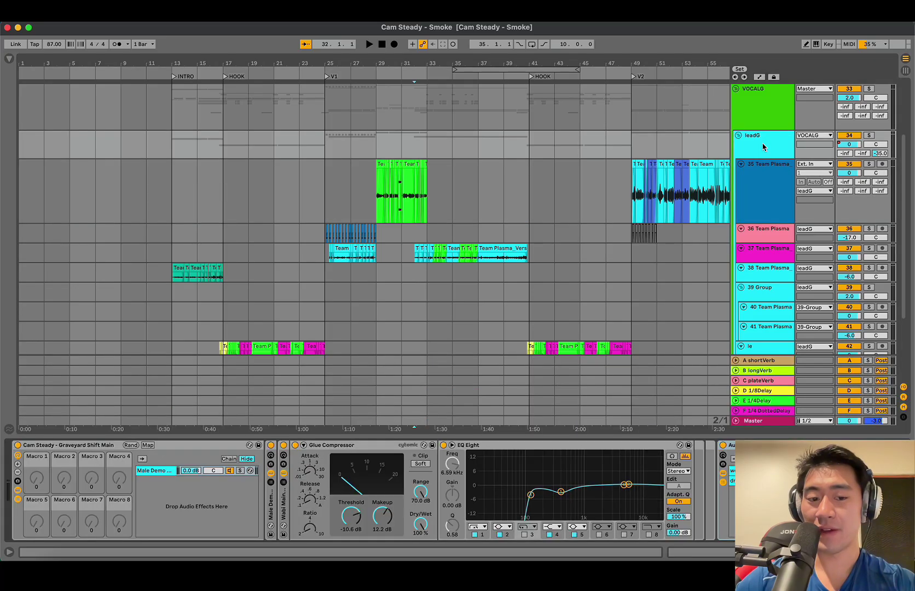
click(764, 147)
click(619, 175)
click(531, 235)
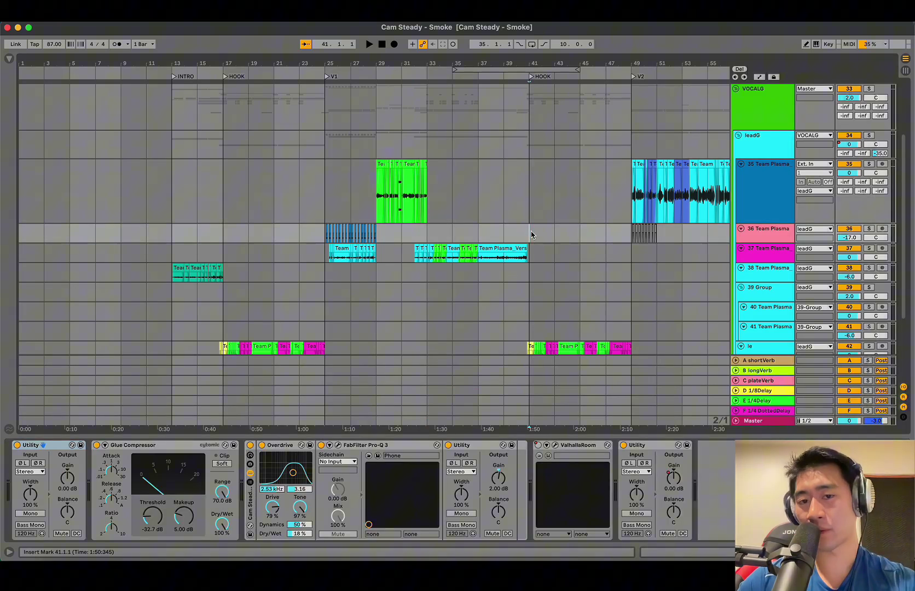
click(769, 237)
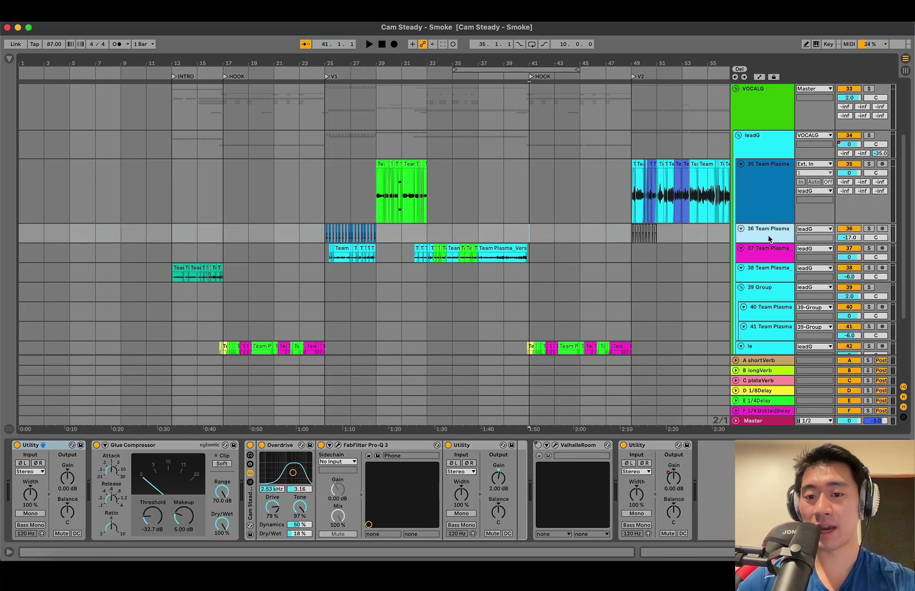
Compare the devices on track 37 at bar 29 with the effect chain on track 36.
click(374, 258)
click(375, 270)
click(386, 258)
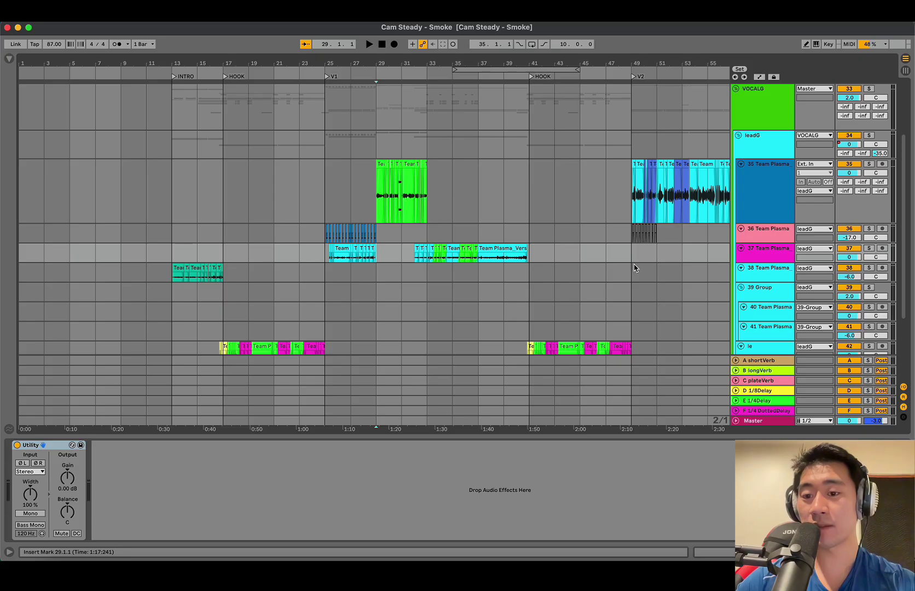
click(756, 239)
Solo track 36 and audition its vocal from bar 25 with its effect chain showing.
click(325, 237)
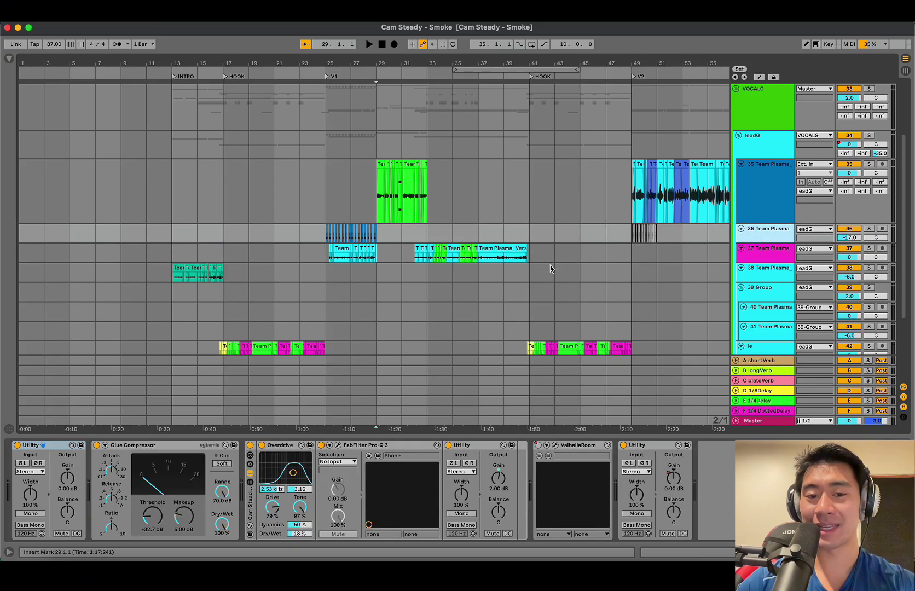
scroll(324, 241, up, 3)
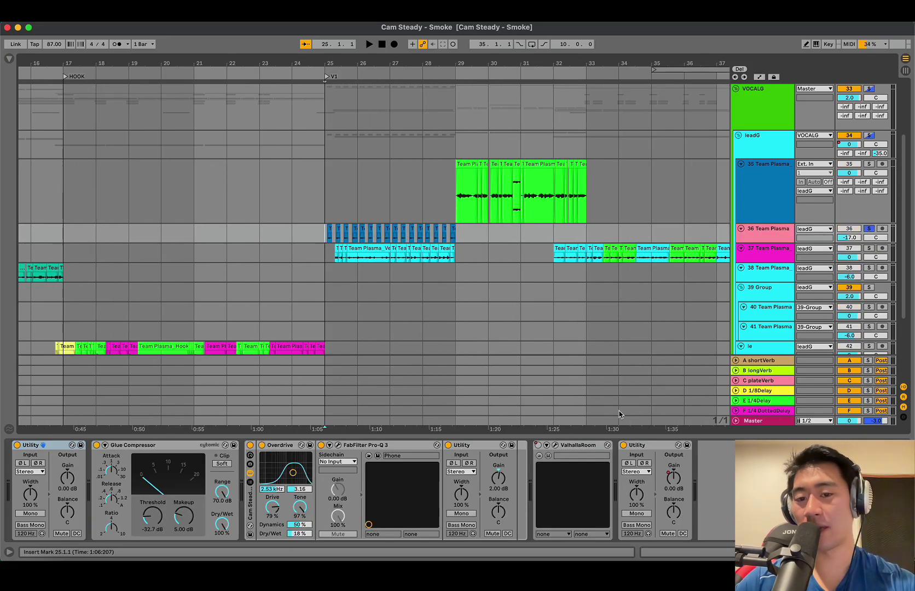
click(775, 154)
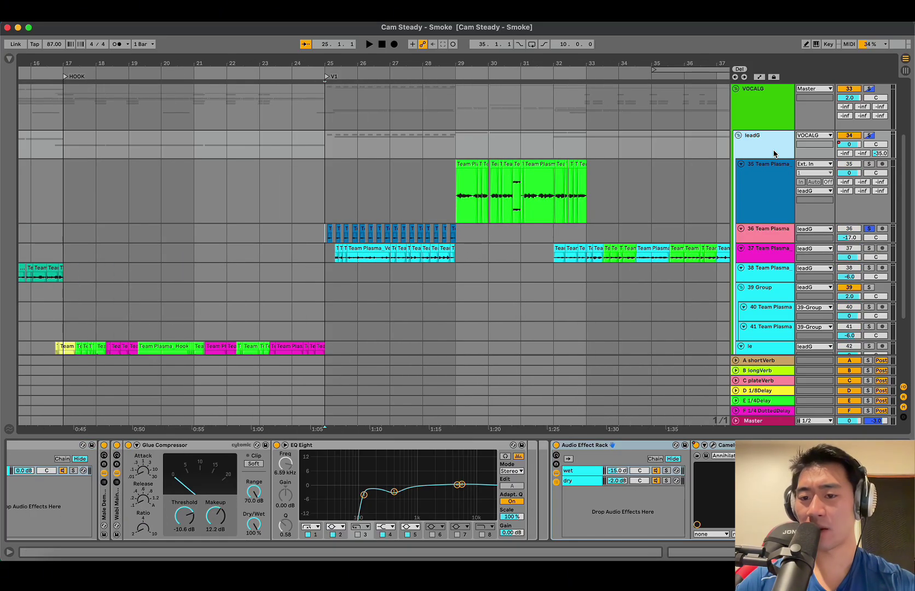
click(758, 239)
key(space)
key(space)
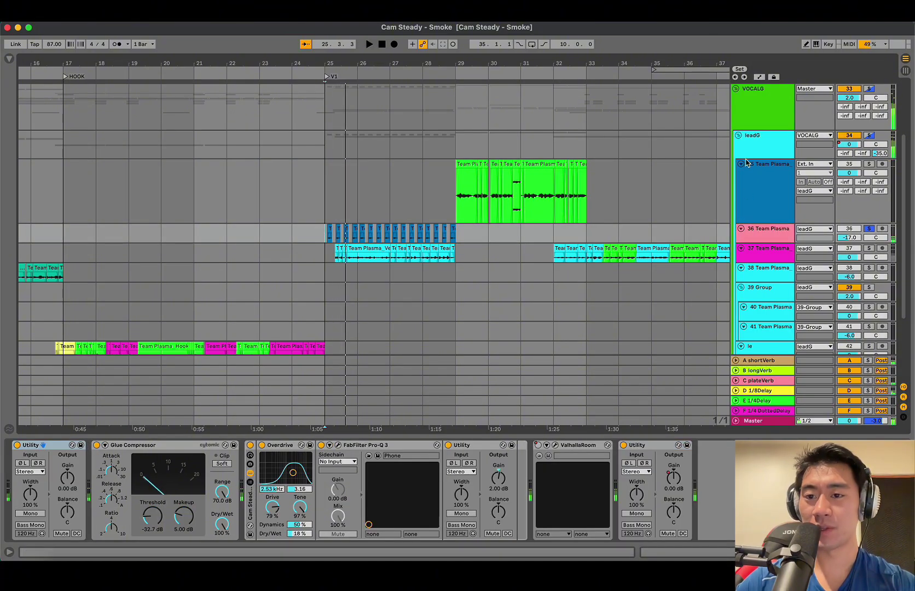
Solo the leadG group and audition all its vocals together from bar 25.
click(758, 167)
click(754, 152)
key(s)
click(331, 140)
key(space)
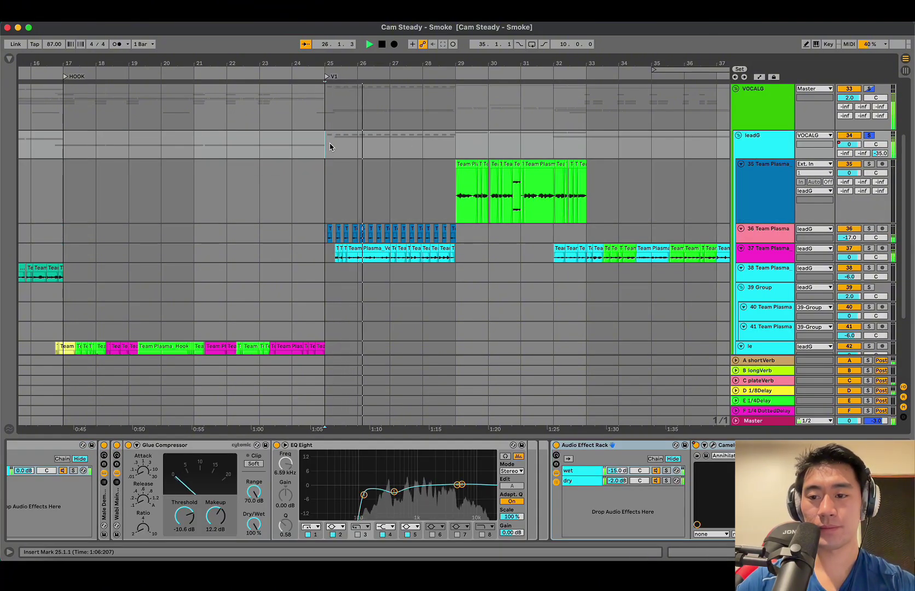
key(space)
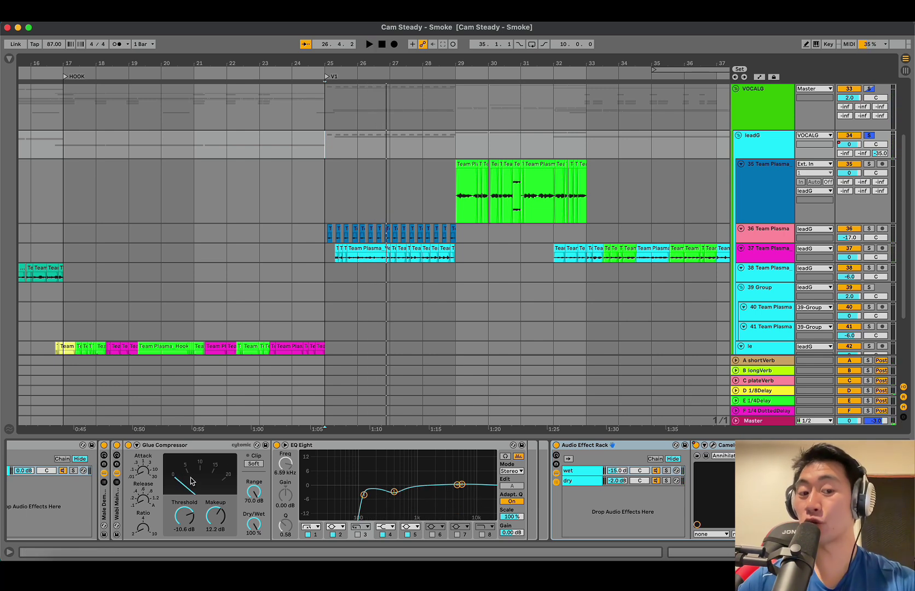
Place the insert marker at bar 25 on track 37, hide the device view, and turn off the track's solo.
click(326, 258)
key(super+alt+l)
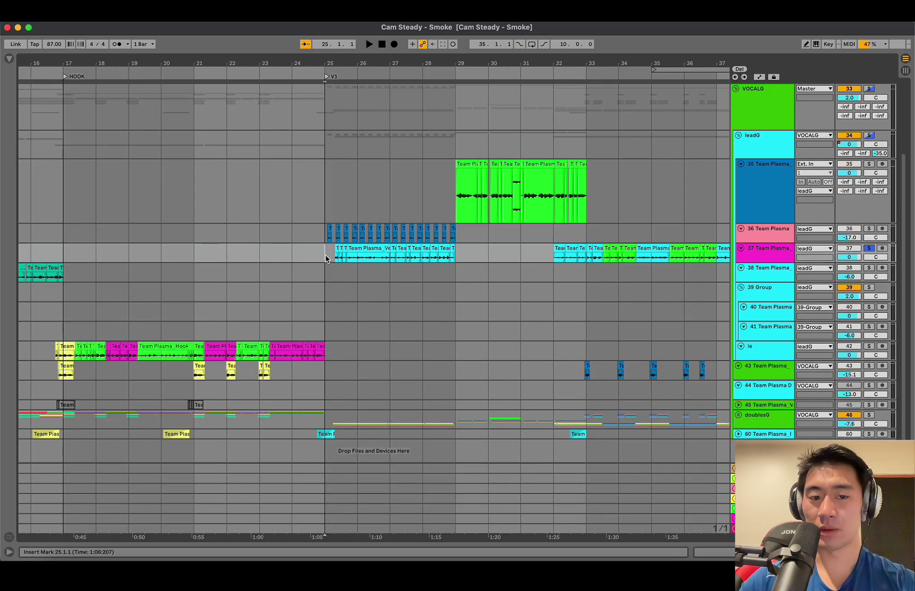
key(s)
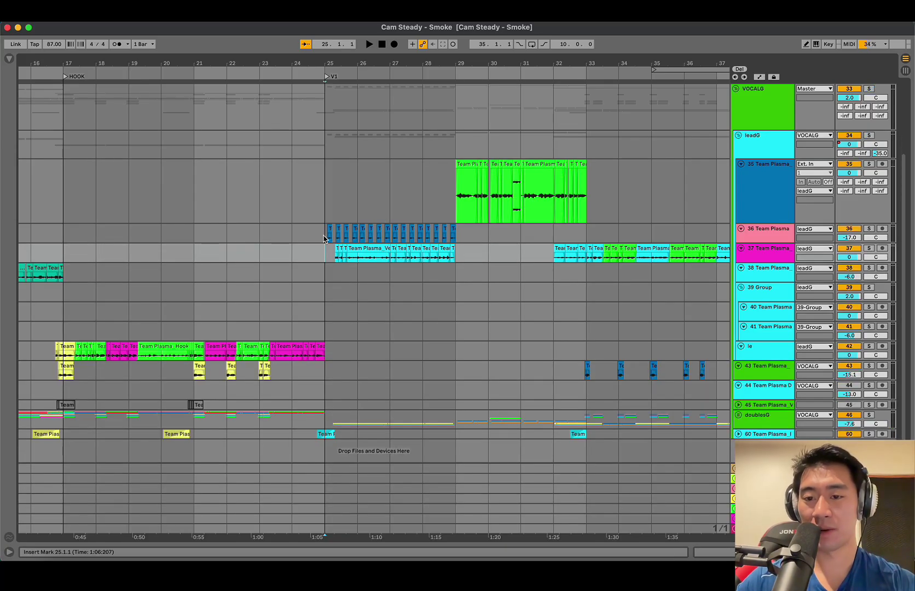
Inspect leadG's effect chain against the individual vocal tracks' devices, placing the insert marker at bar 35 on track 38.
double_click(764, 140)
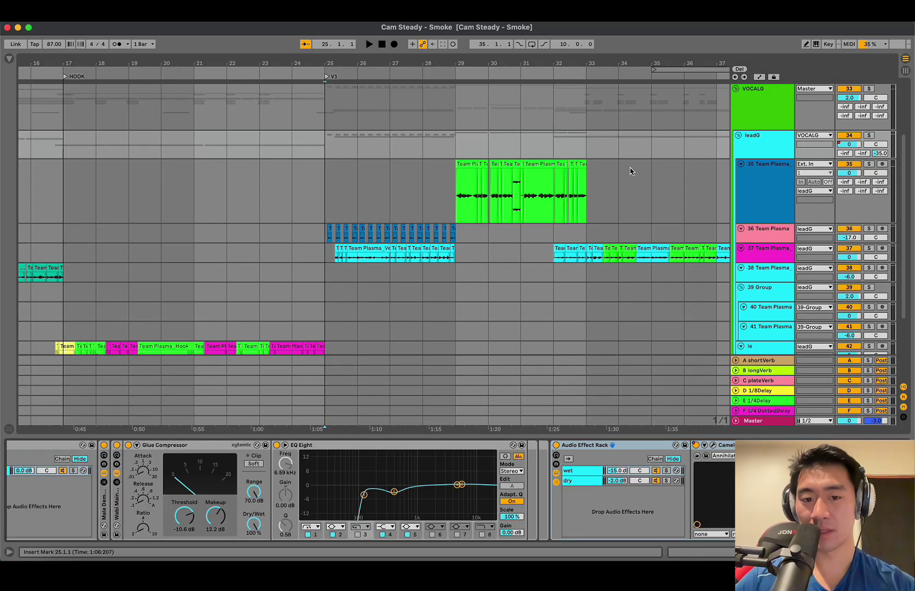
scroll(631, 171, down, 2)
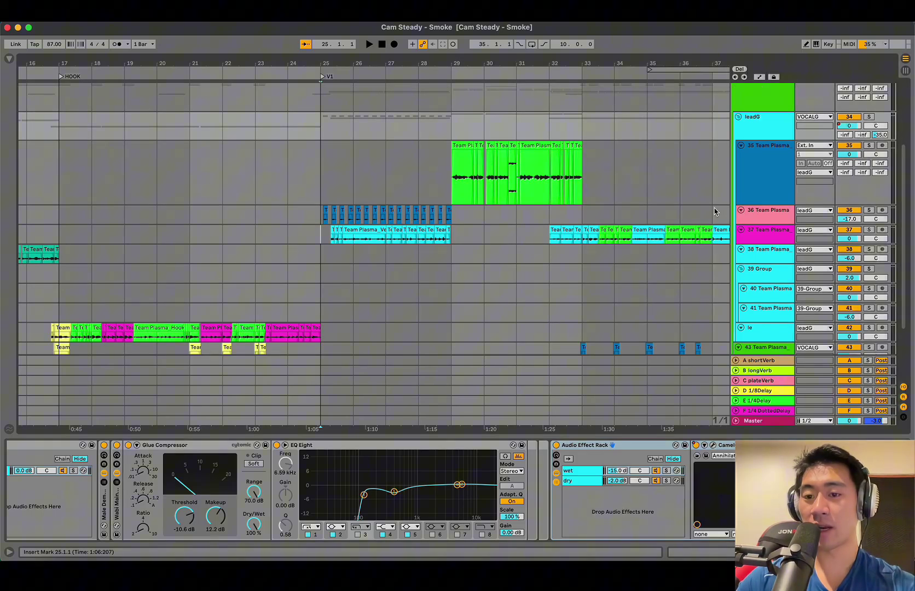
click(753, 160)
click(758, 234)
click(658, 261)
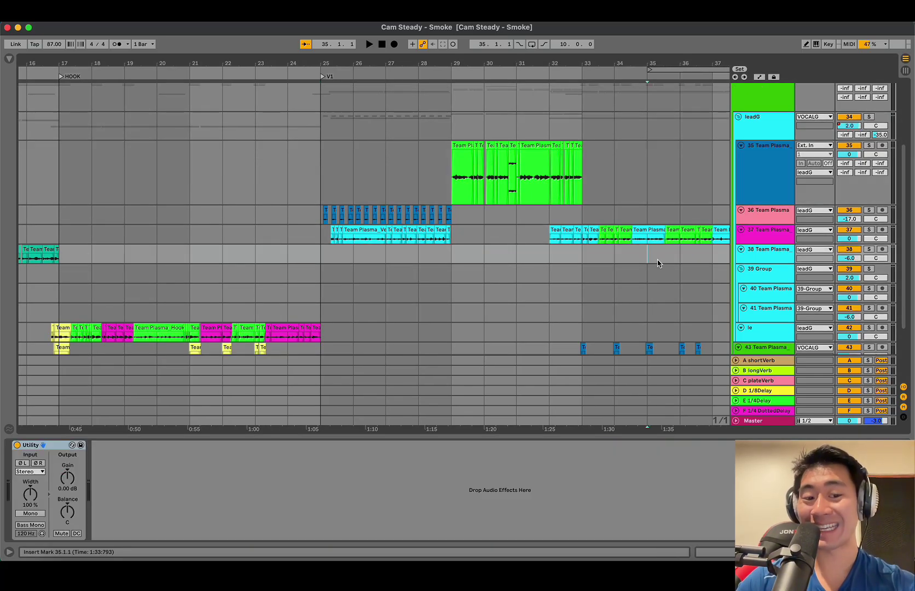
Show the full arrangement and inspect the 39 Group's devices with the insert marker at bar 65.
key(minus)
key(minus)
key(minus)
key(minus)
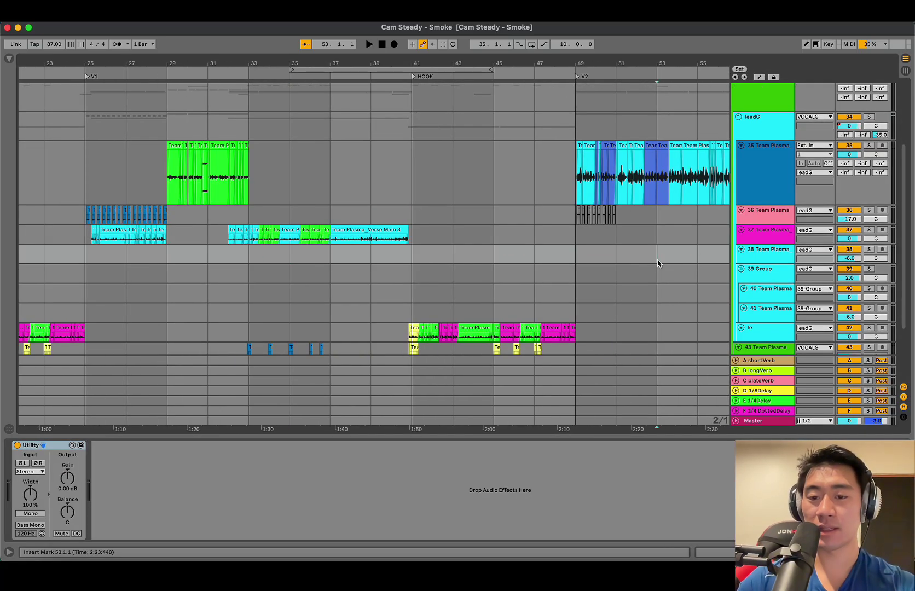
click(528, 273)
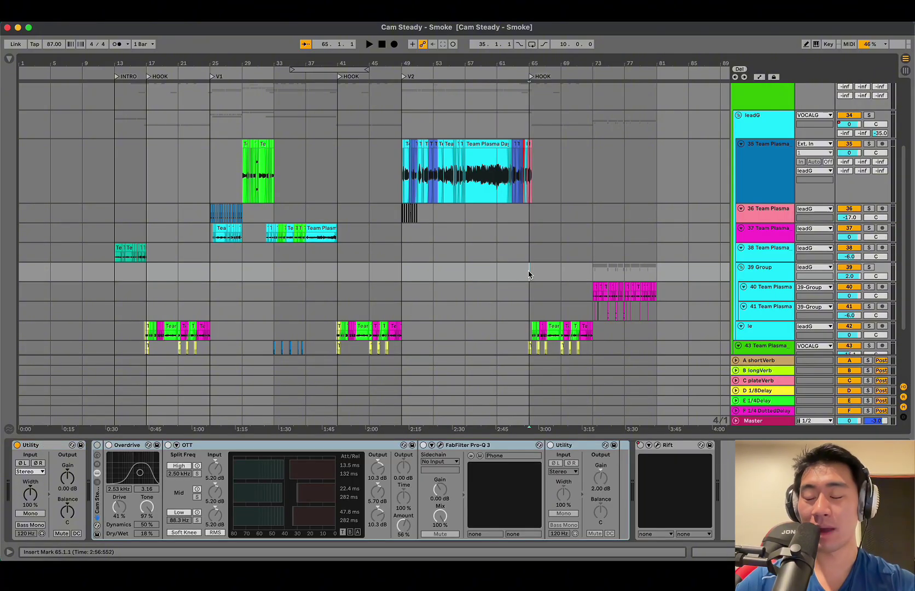
Show the intro vocal on track 38 with its devices and place the insert marker at bar 19.
key(plus)
scroll(529, 274, left, 6)
scroll(528, 274, down, 2)
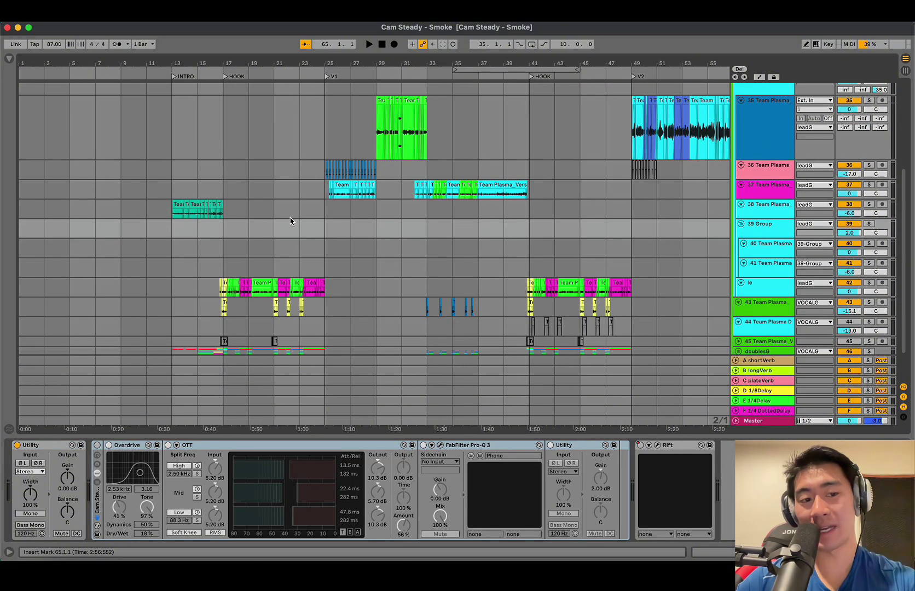
click(173, 223)
click(173, 214)
click(219, 234)
click(248, 214)
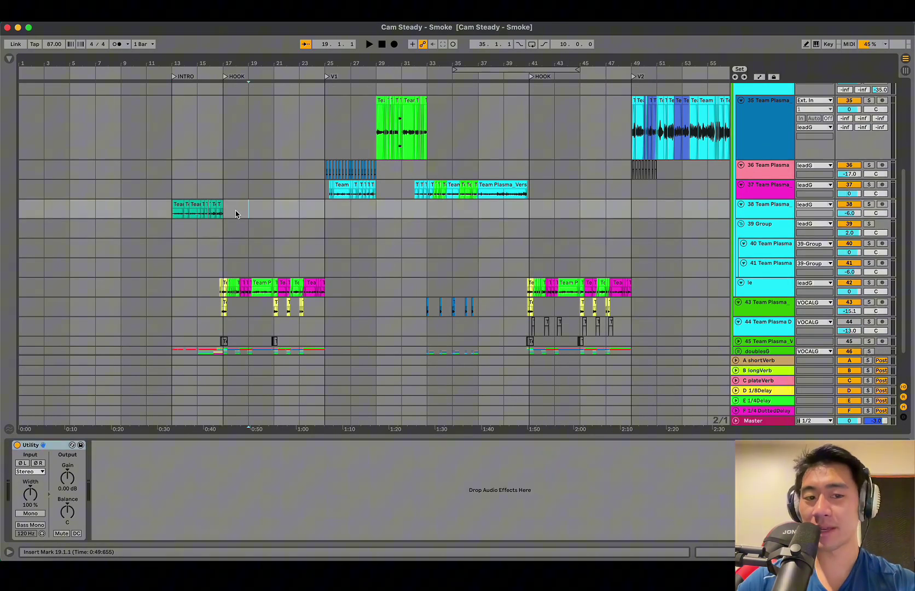
Move the insert marker at bar 19 from track 38 up to track 35 to view that track's devices.
key(Up)
key(Up)
key(Up)
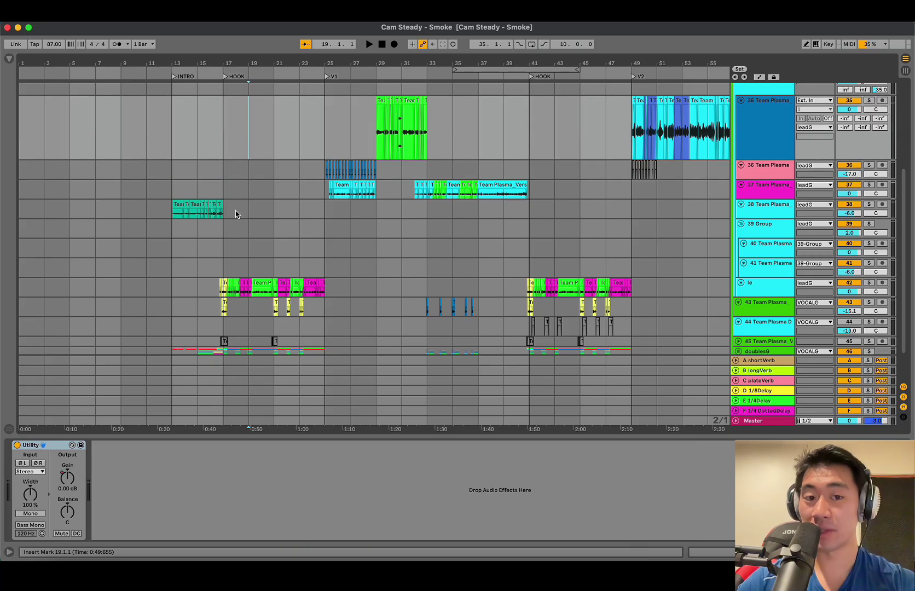
key(Down)
key(Up)
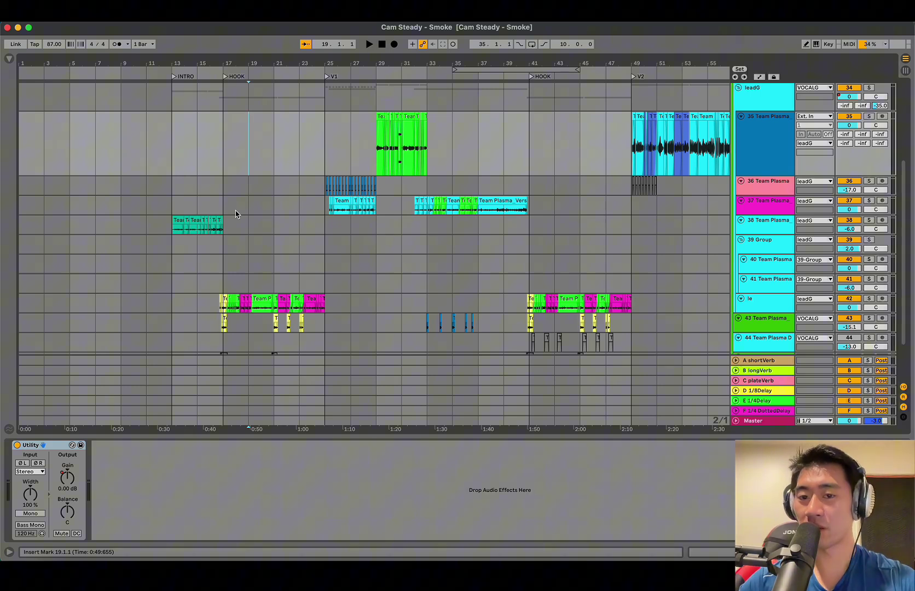
Place the insert marker at bar 29 on track 35 and show the automation, including the track's Utility gain.
key(a)
key(a)
scroll(466, 137, right, 5)
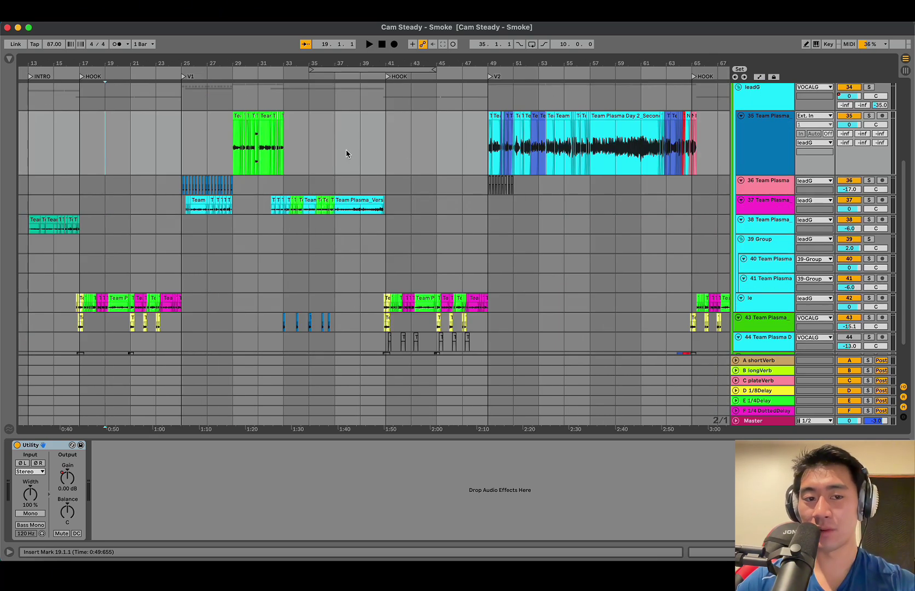
drag(340, 155, 188, 168)
key(shift+Tab)
key(shift+Tab)
click(232, 172)
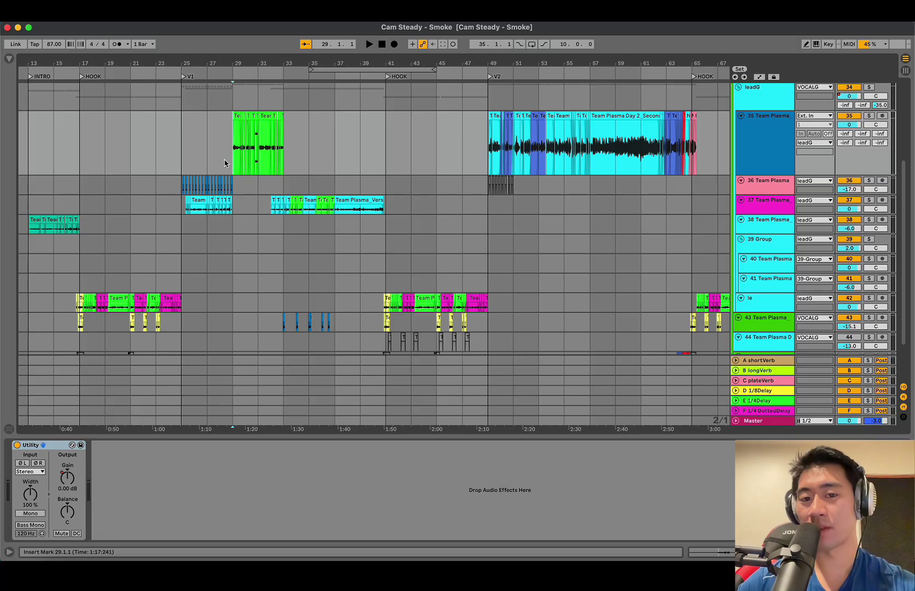
key(a)
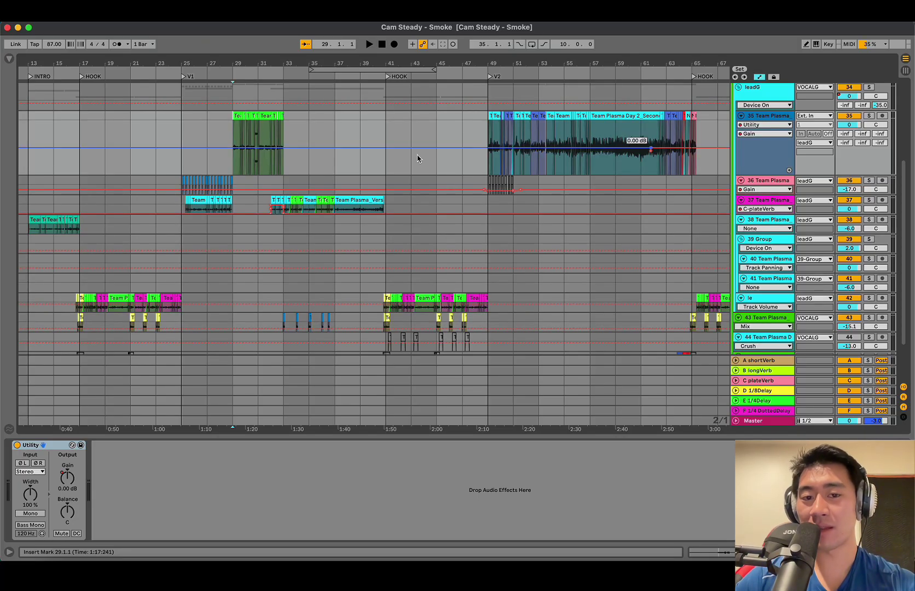
Solo track 35 and audition the second verse around its gain automation from bar 61.3.
scroll(453, 163, right, 10)
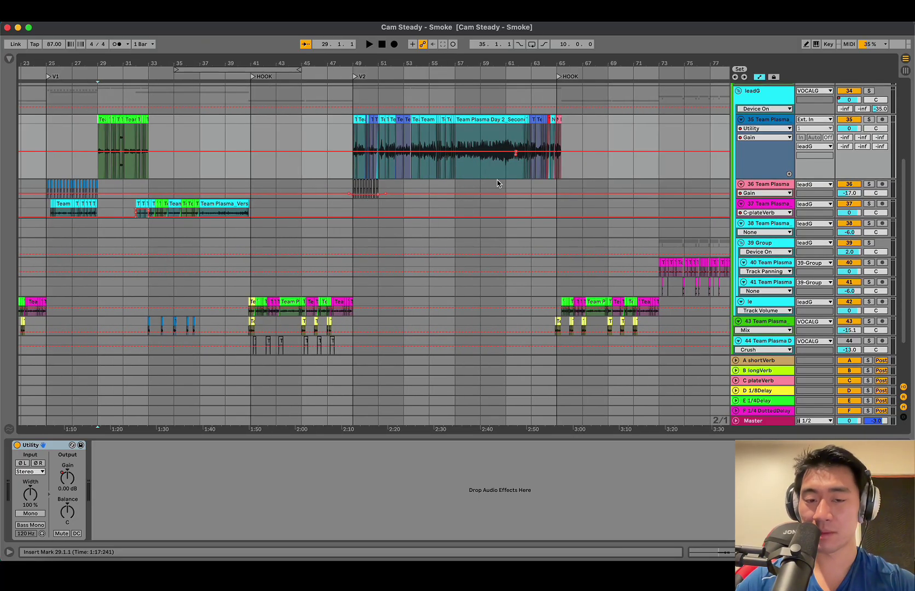
click(413, 173)
scroll(414, 172, up, 5)
click(412, 172)
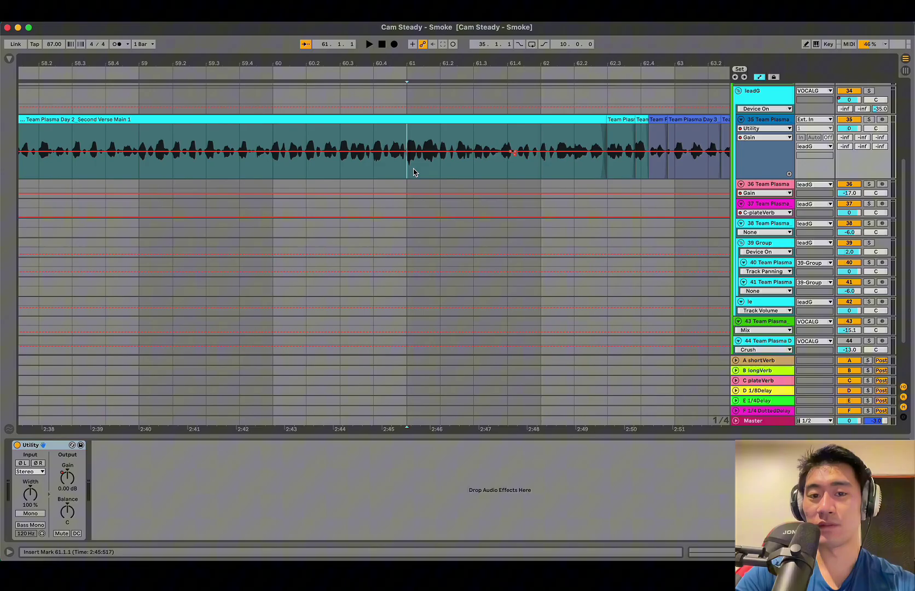
key(space)
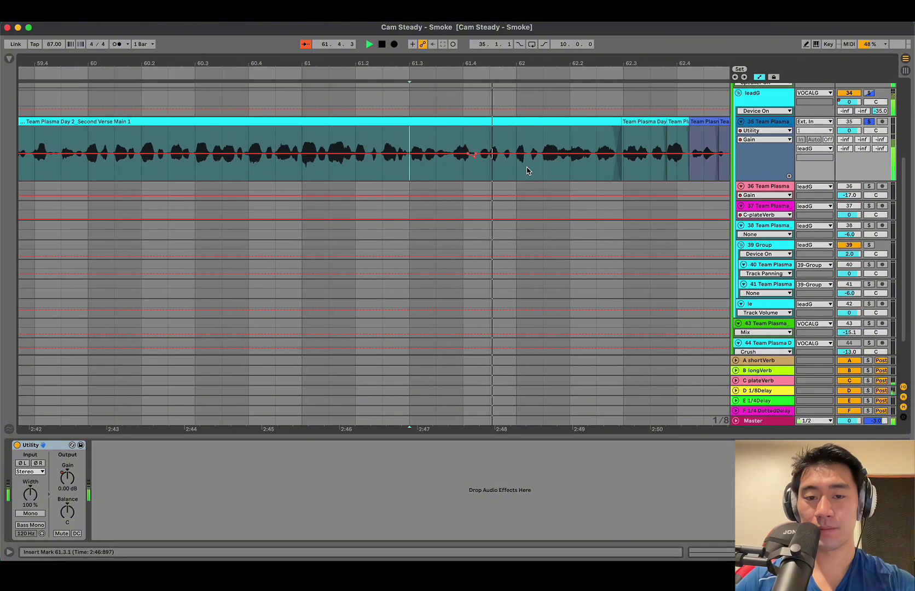
key(space)
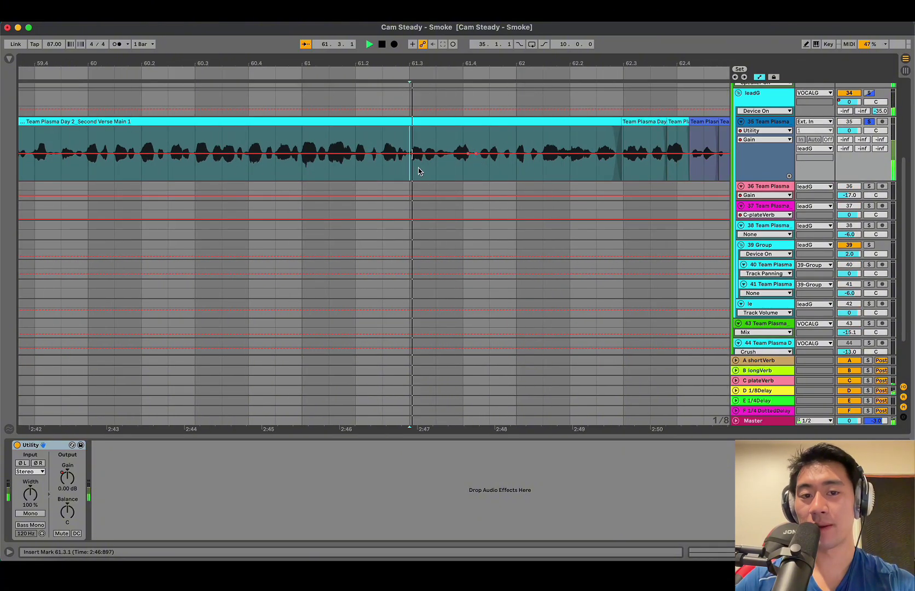
key(space)
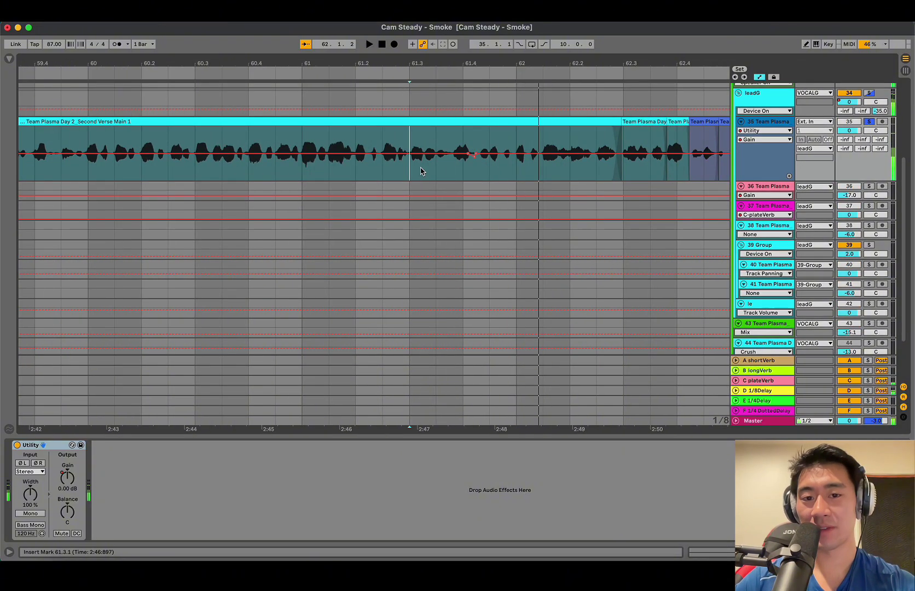
Stop at bar 61.3 on track 35, save the set, and clear the track's solo and automation display.
click(457, 183)
scroll(458, 182, down, 10)
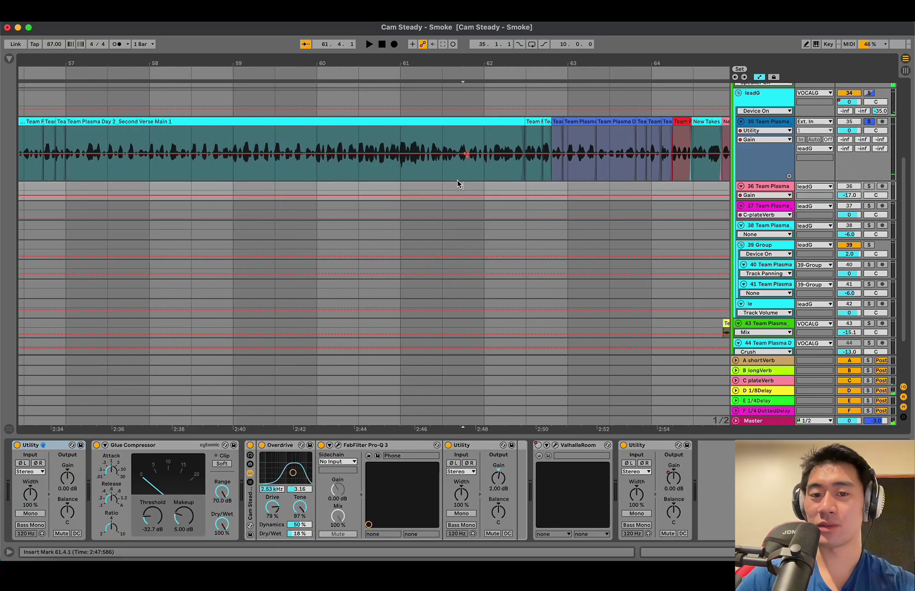
click(457, 180)
key(super+s)
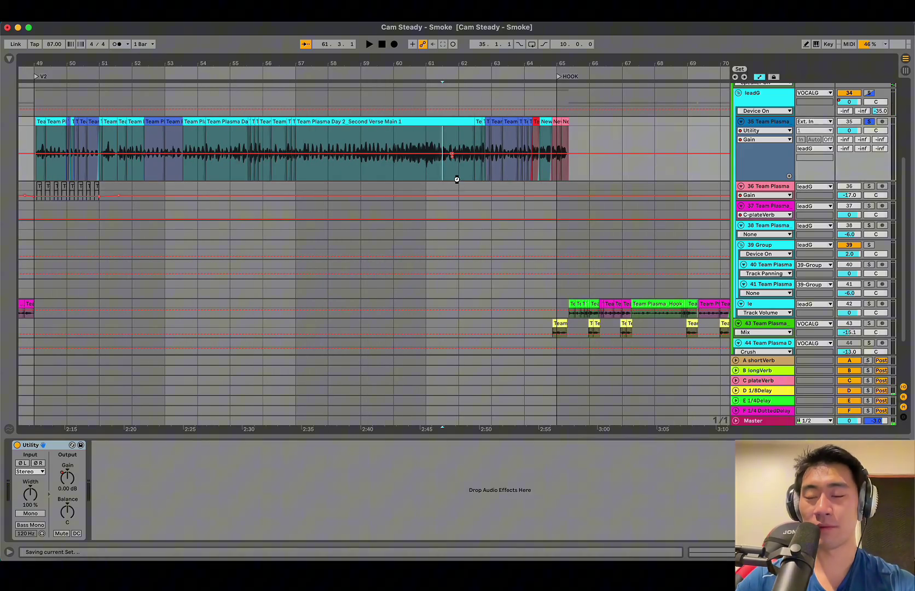
scroll(457, 180, down, 8)
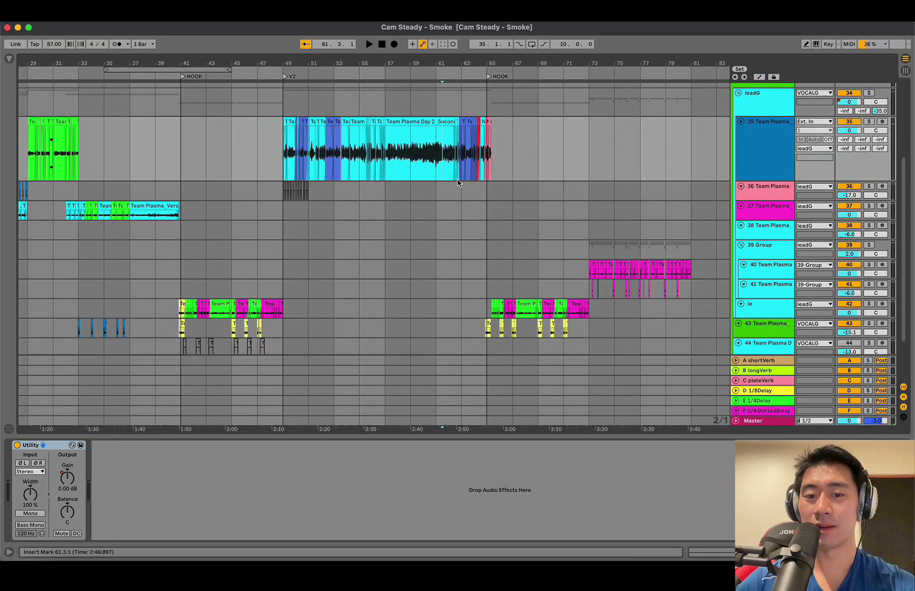
View the whole arrangement and place the insert marker at bar 61 on track 40.
scroll(458, 183, left, 5)
click(415, 227)
key(minus)
scroll(415, 229, down, 3)
click(446, 209)
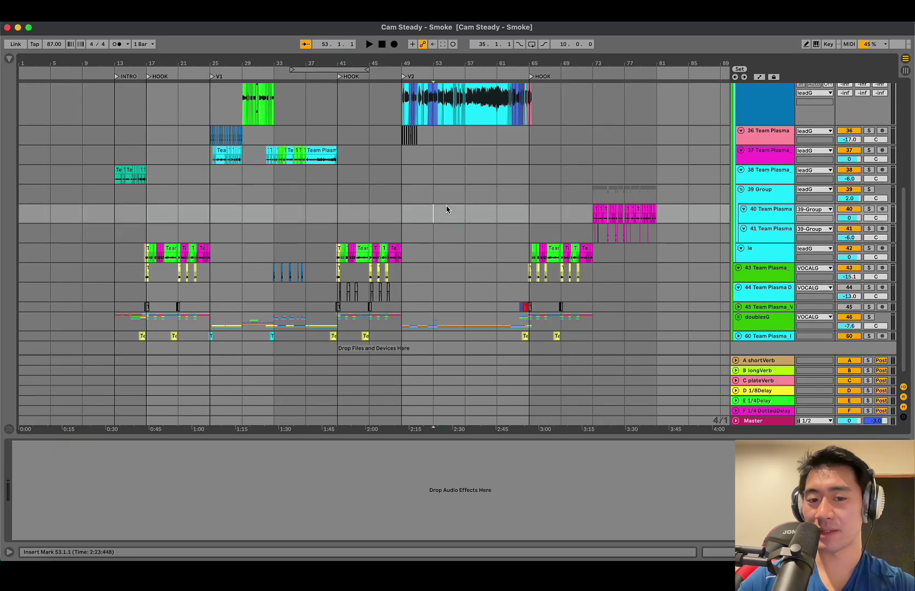
click(478, 198)
key(Down)
key(Right)
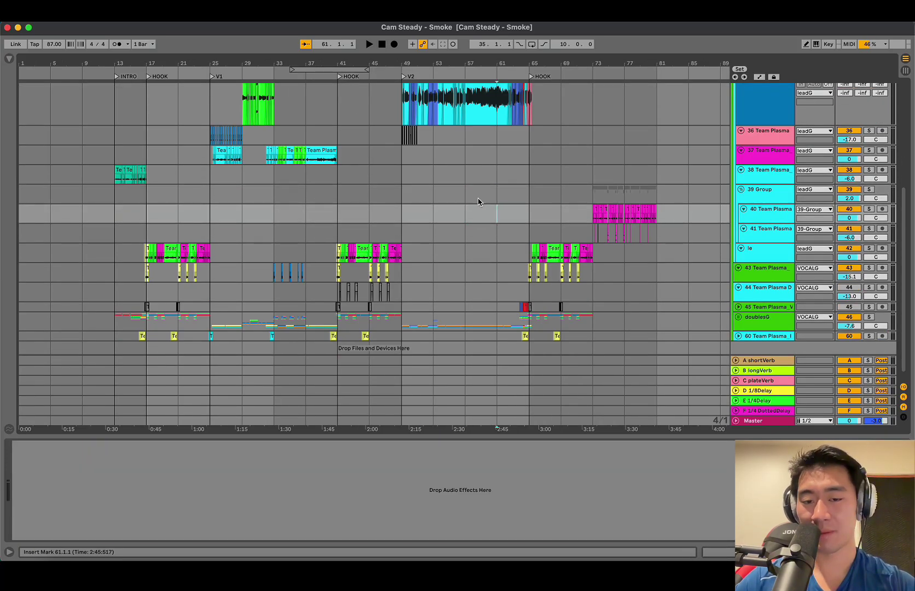
Show the volume control of track 35 in the leadG group.
scroll(478, 201, up, 5)
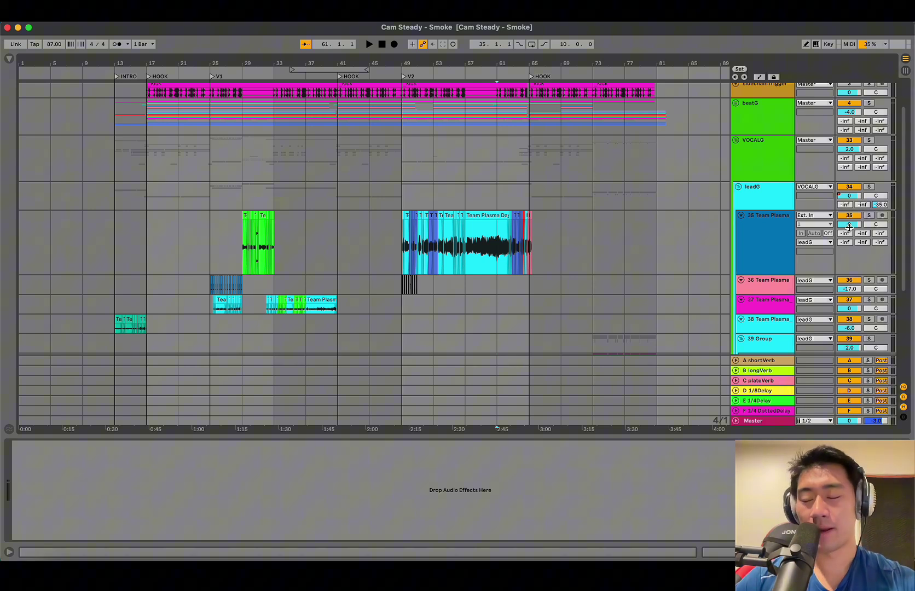
drag(849, 226, 853, 229)
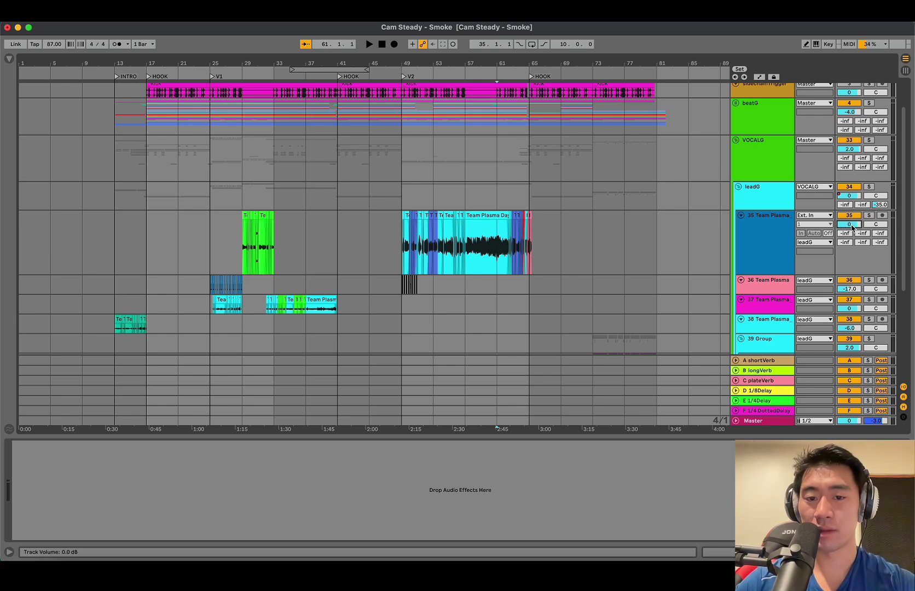
scroll(569, 286, down, 2)
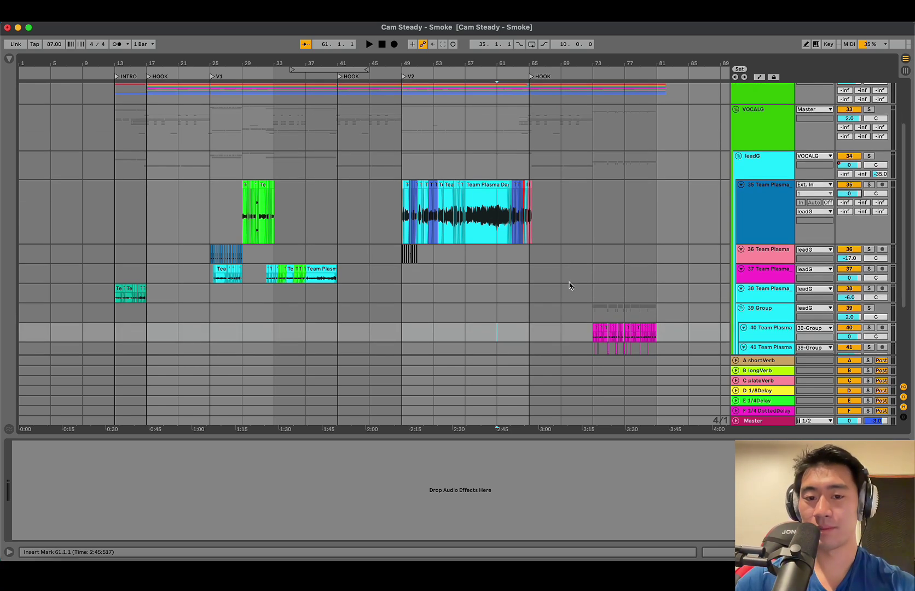
Place the insert marker at bar 73 on the 39 Group, solo the group and audition its ad-lib vocals.
click(596, 185)
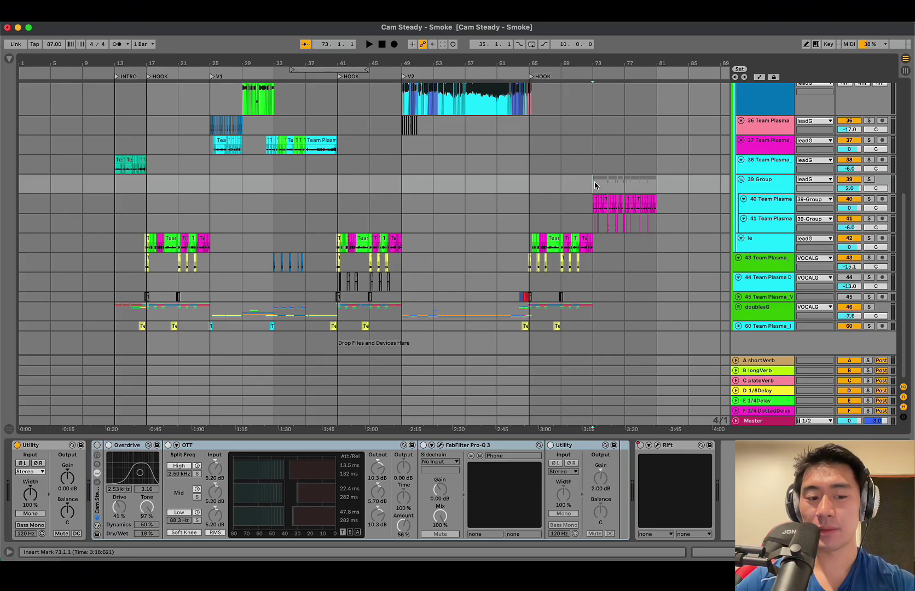
key(plus)
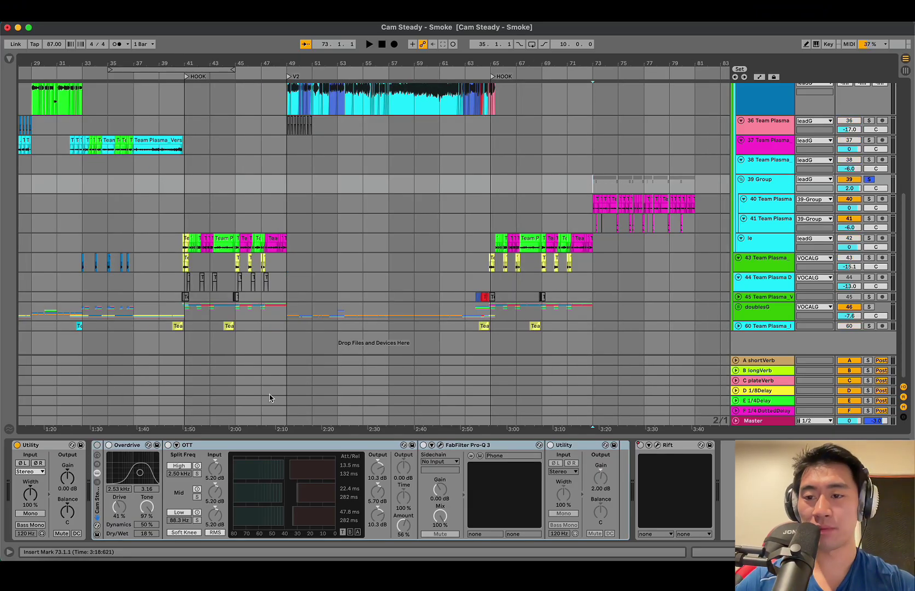
scroll(516, 204, right, 4)
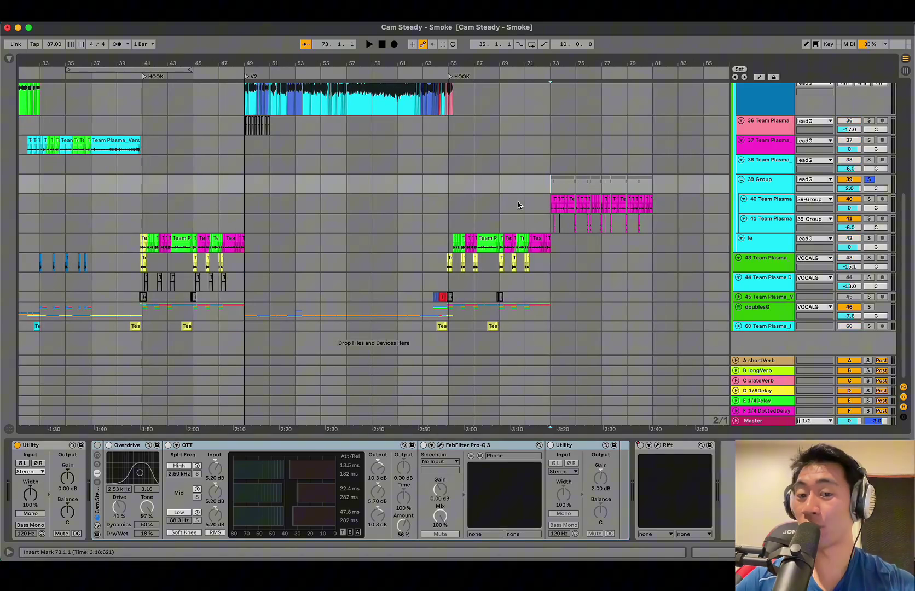
scroll(517, 188, right, 2)
key(plus)
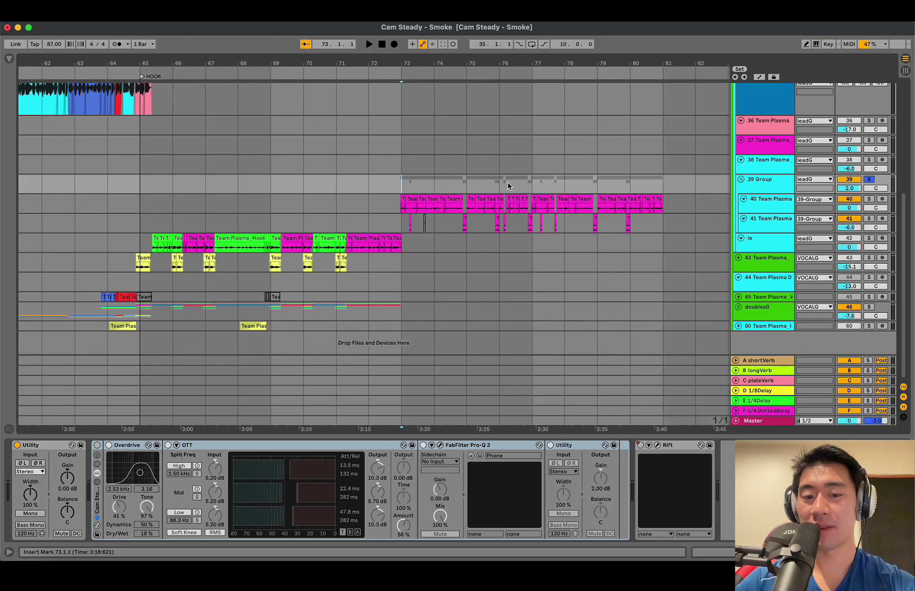
key(space)
scroll(508, 186, up, 3)
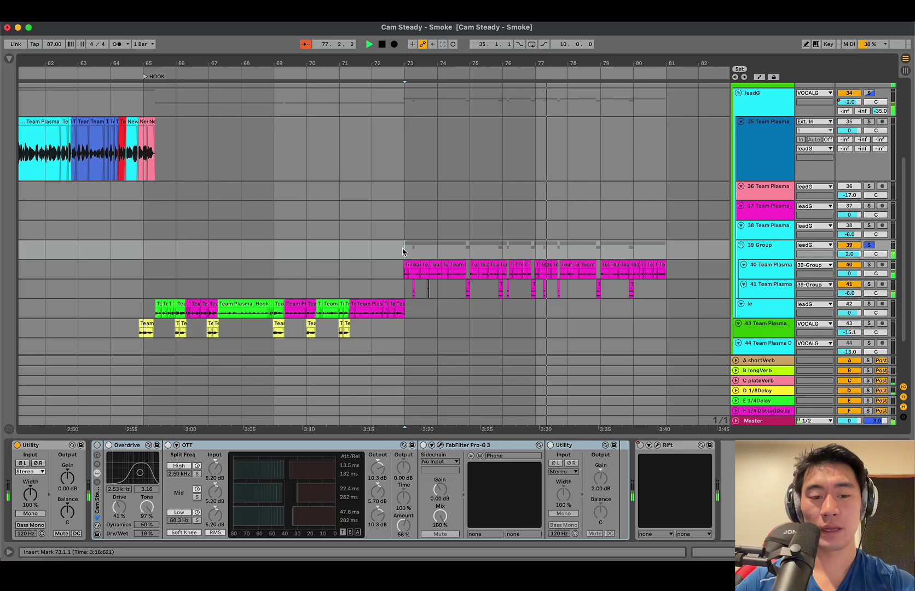
key(space)
Switch on the 39 Group's Riddler Radio rack, audition it and inspect the Phone preset in FabFilter Pro-Q 3.
click(96, 445)
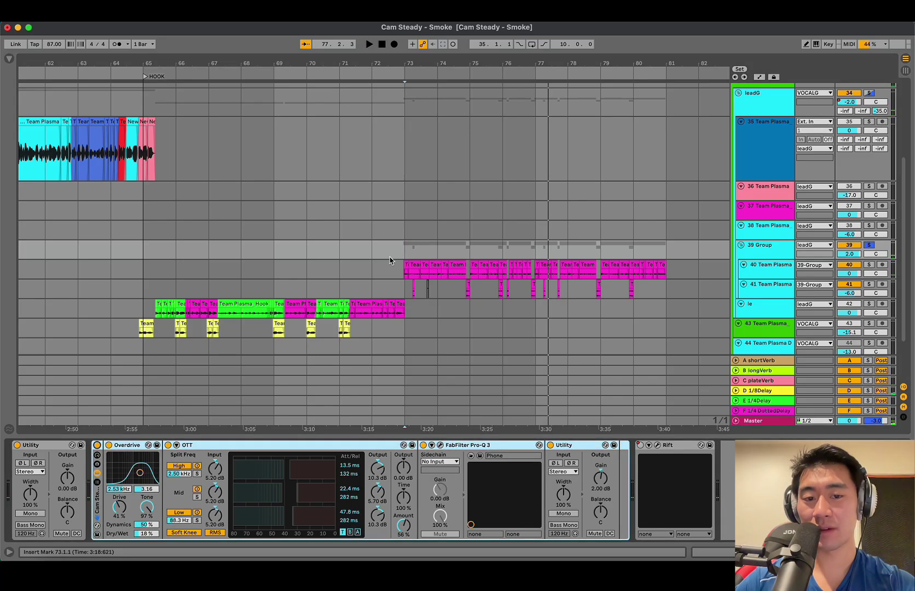
key(space)
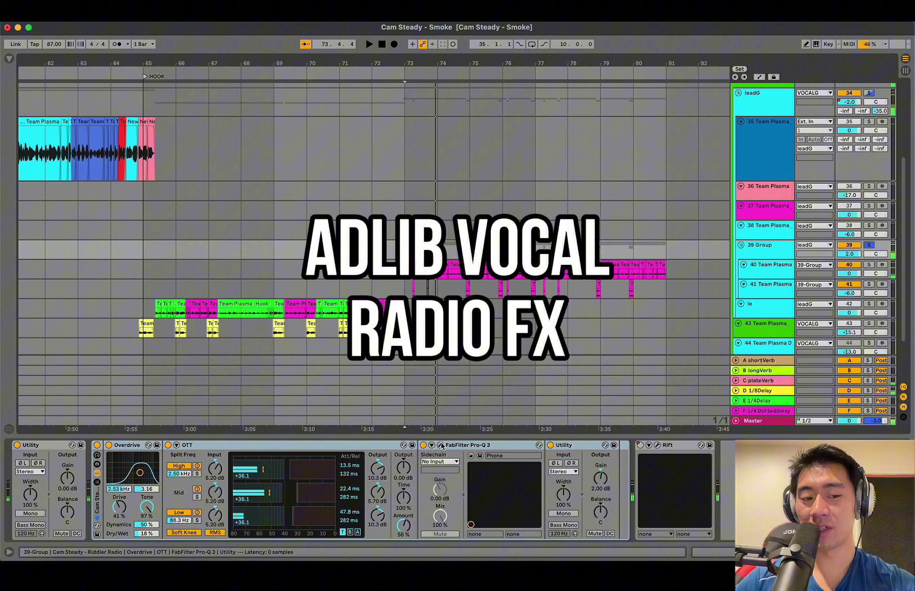
click(442, 445)
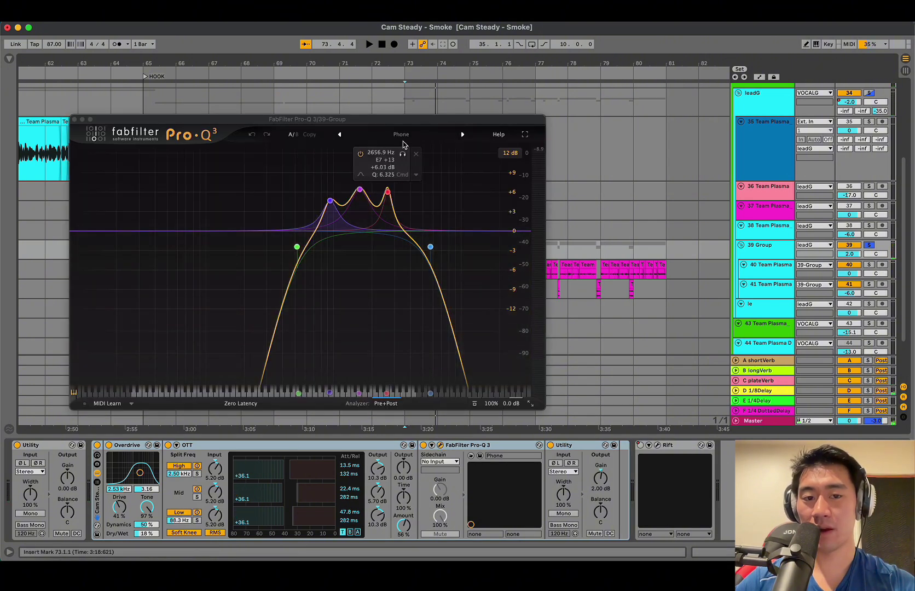
click(74, 120)
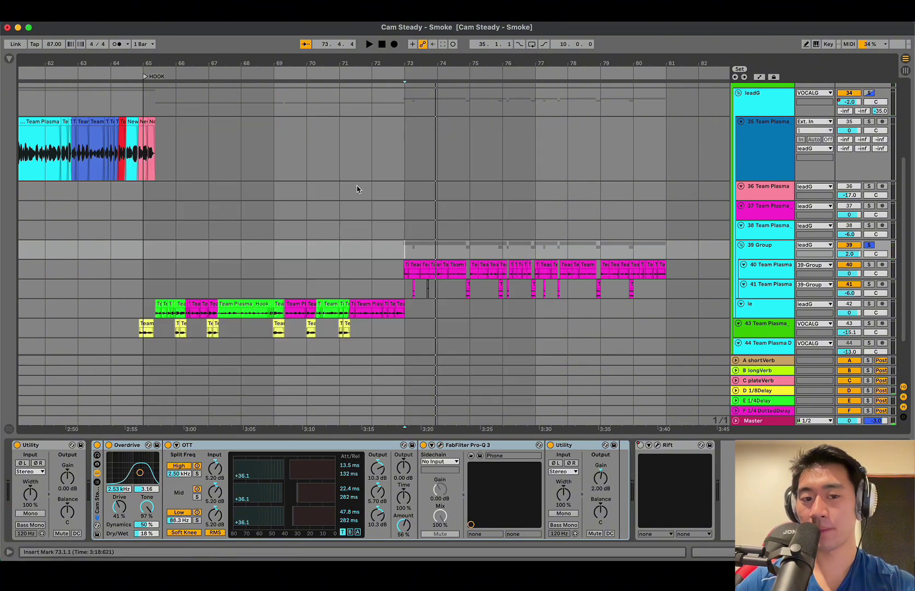
Show the leadG group's device chain at bar 73 and hide the detail view.
double_click(359, 188)
click(383, 181)
click(408, 140)
key(shift+Tab)
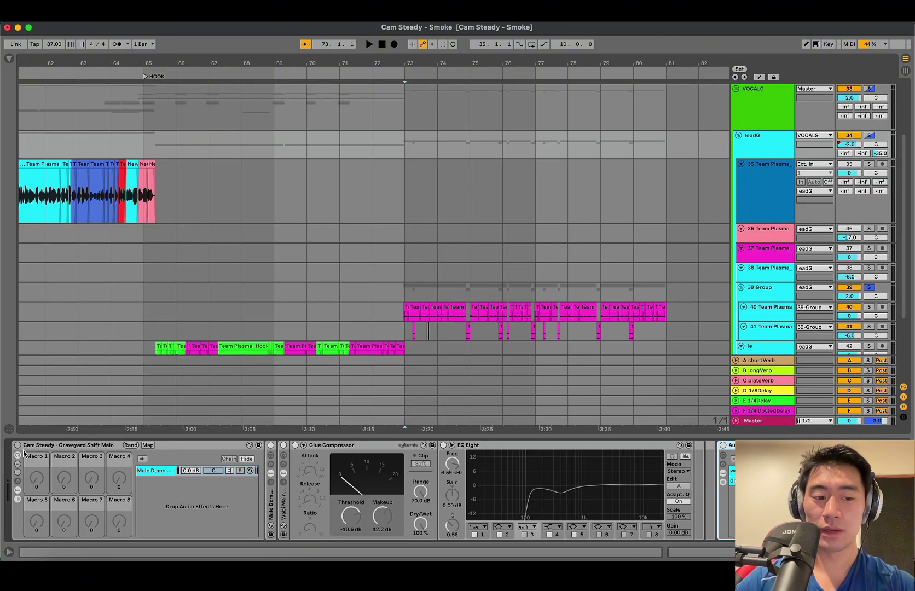
key(super+alt+l)
Play the ad-lib vocal from bar 73 with all effects and clear the track solos.
click(416, 213)
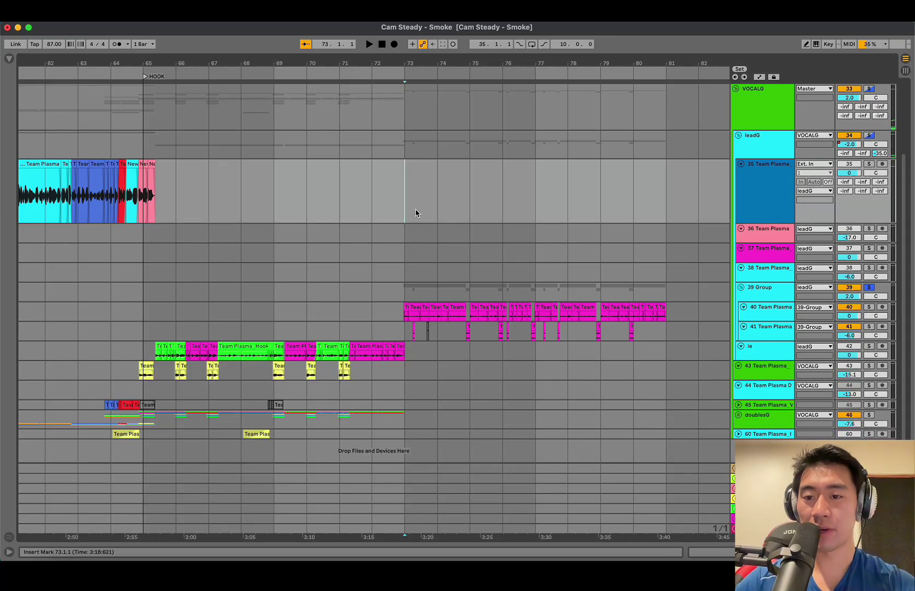
key(space)
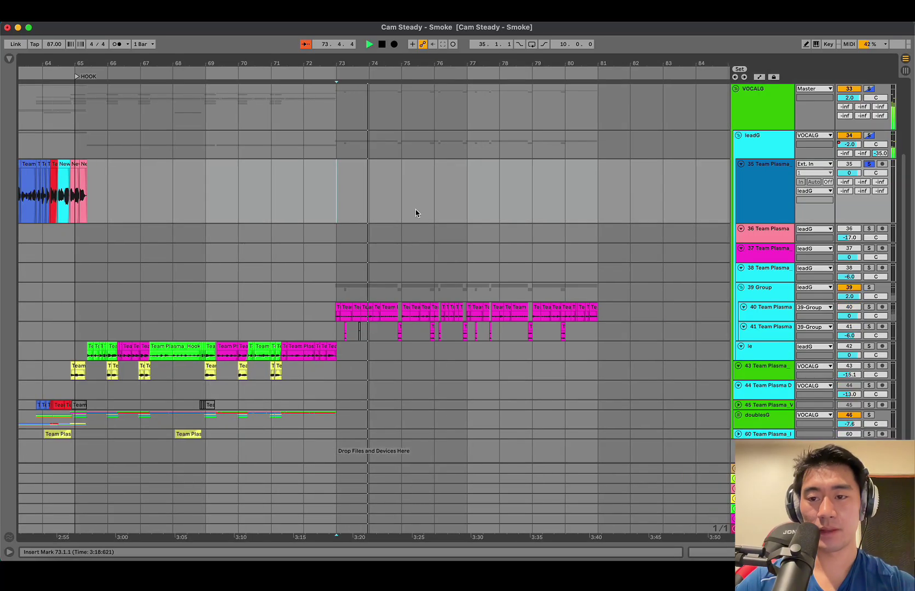
key(s)
click(869, 164)
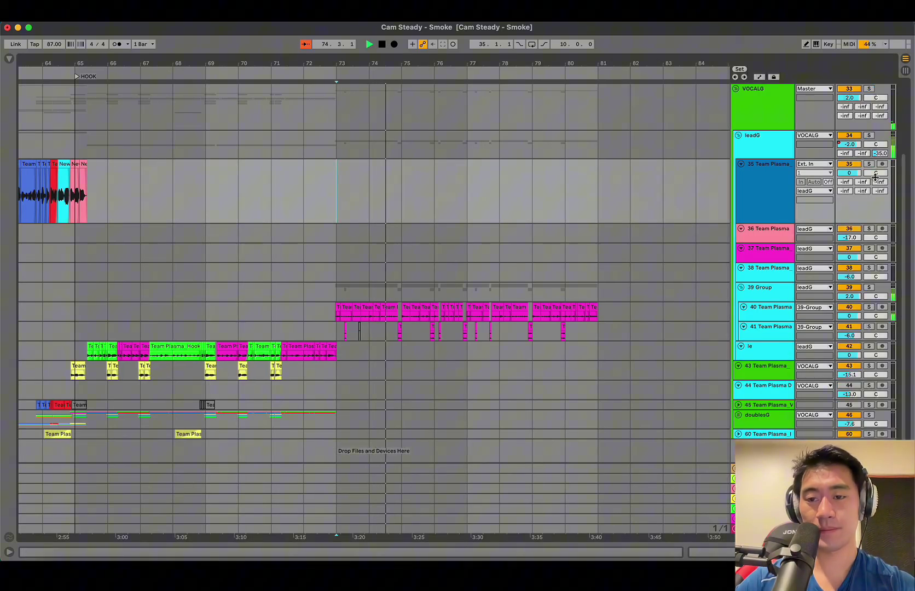
click(337, 253)
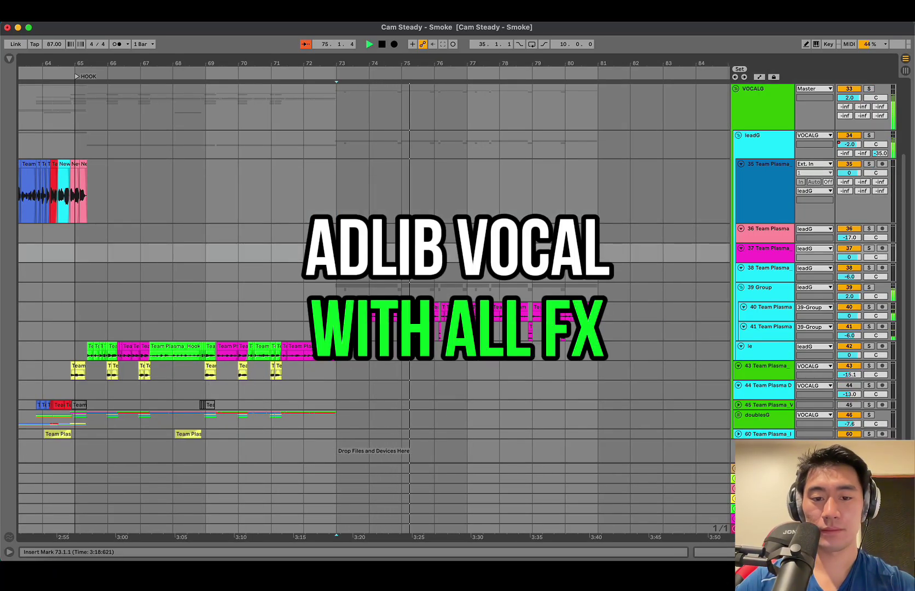
click(334, 286)
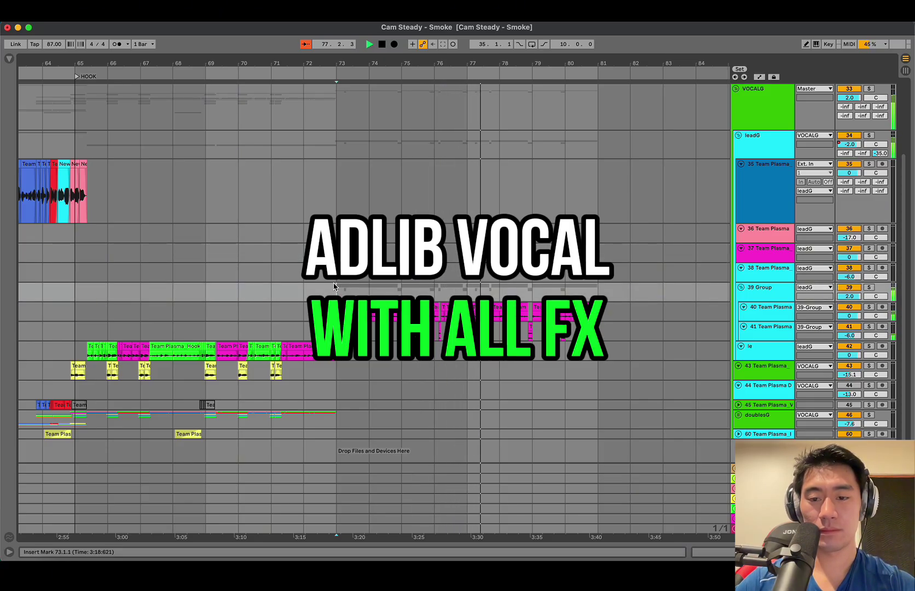
Solo track 41, select its clip at bar 73.2 and audition the short ad-lib clips.
click(360, 327)
key(space)
key(plus)
key(plus)
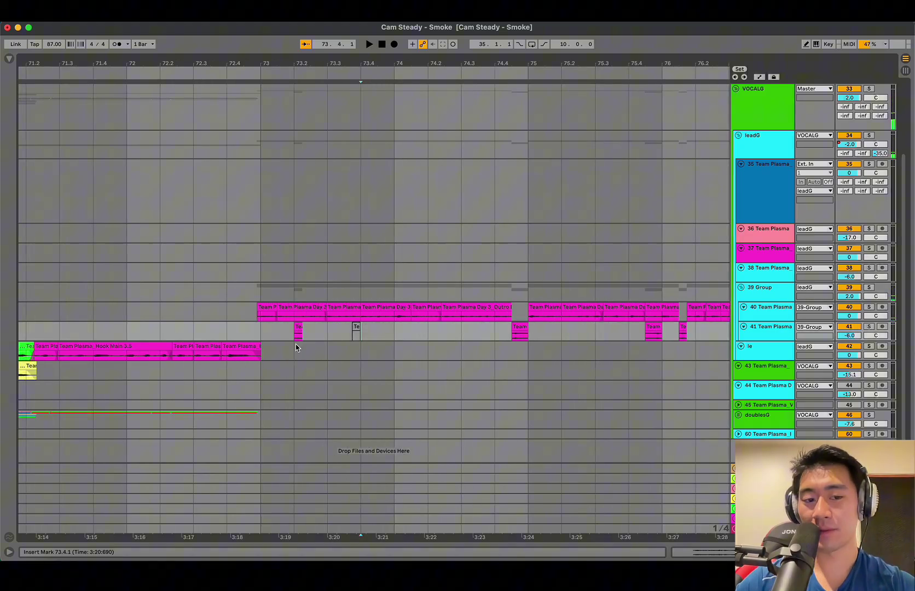
key(minus)
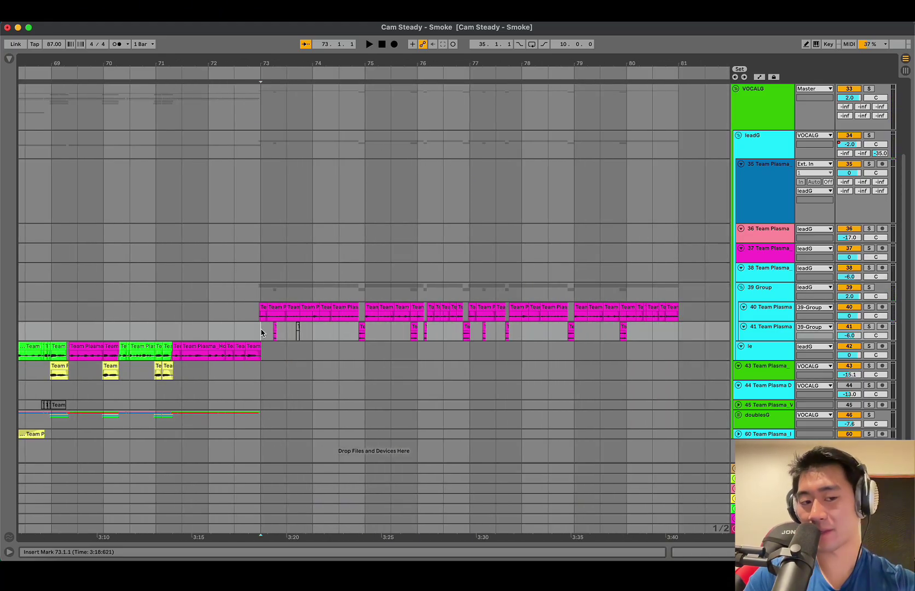
key(plus)
key(plus)
double_click(329, 331)
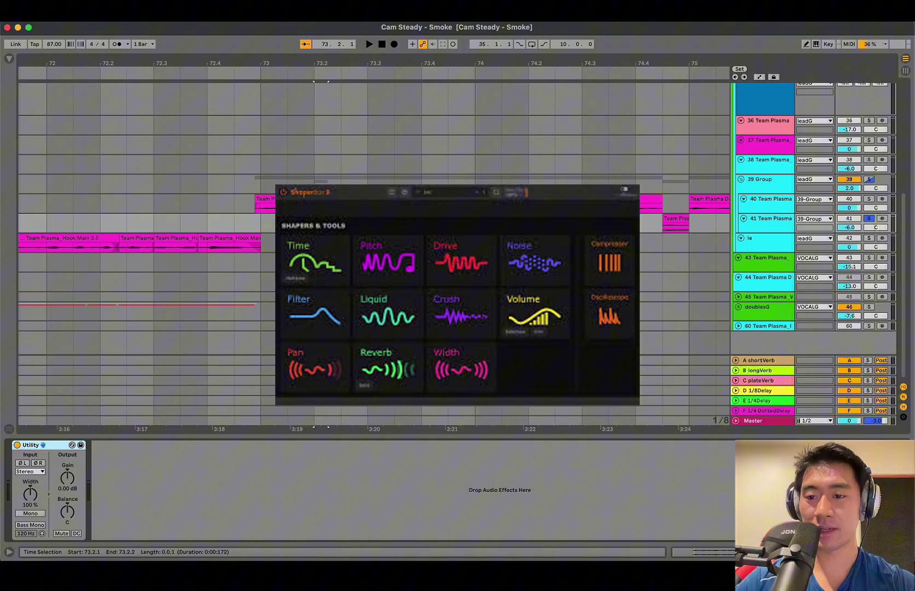
key(space)
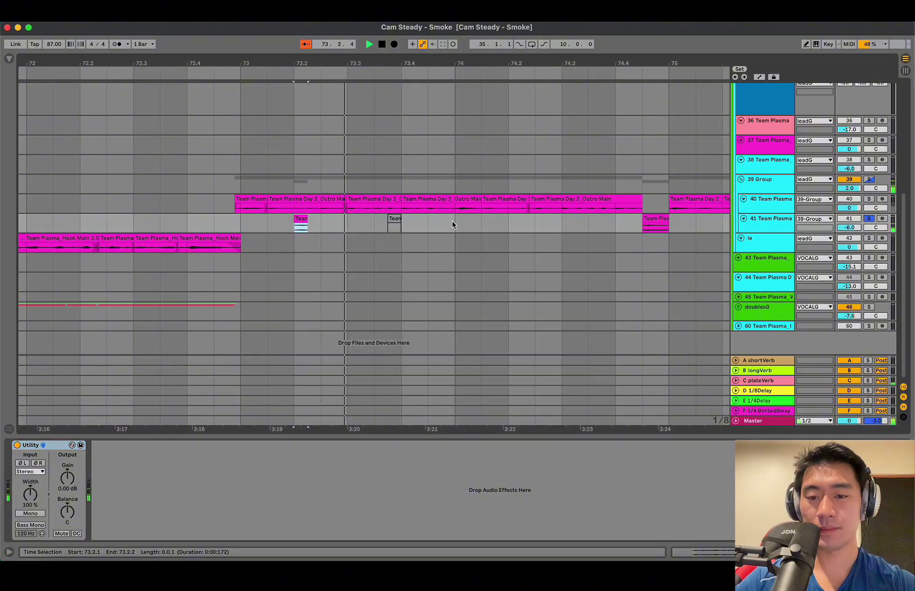
click(535, 228)
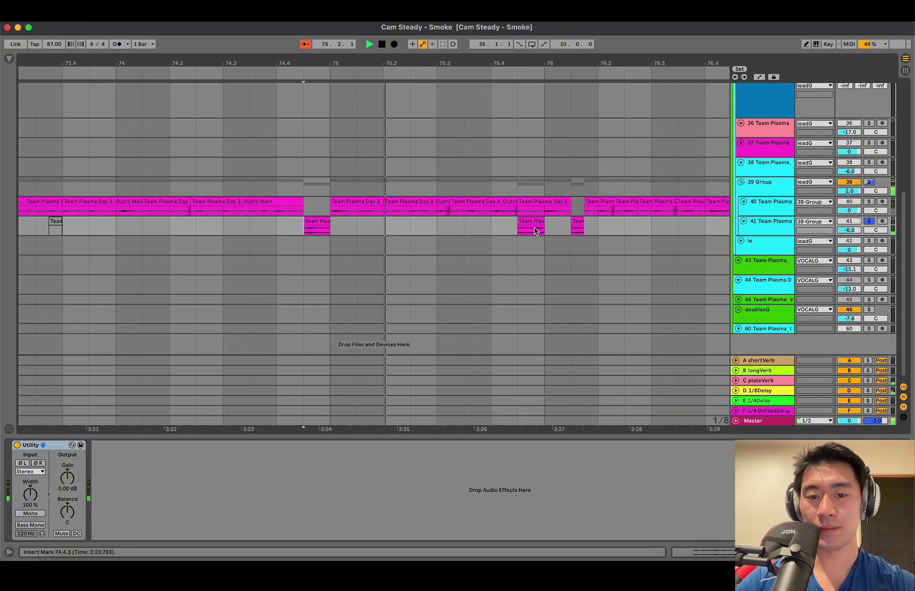
click(535, 230)
Enlarge track 40 in the 39 Group and solo it from bar 73.
drag(785, 215, 785, 249)
scroll(376, 222, left, 5)
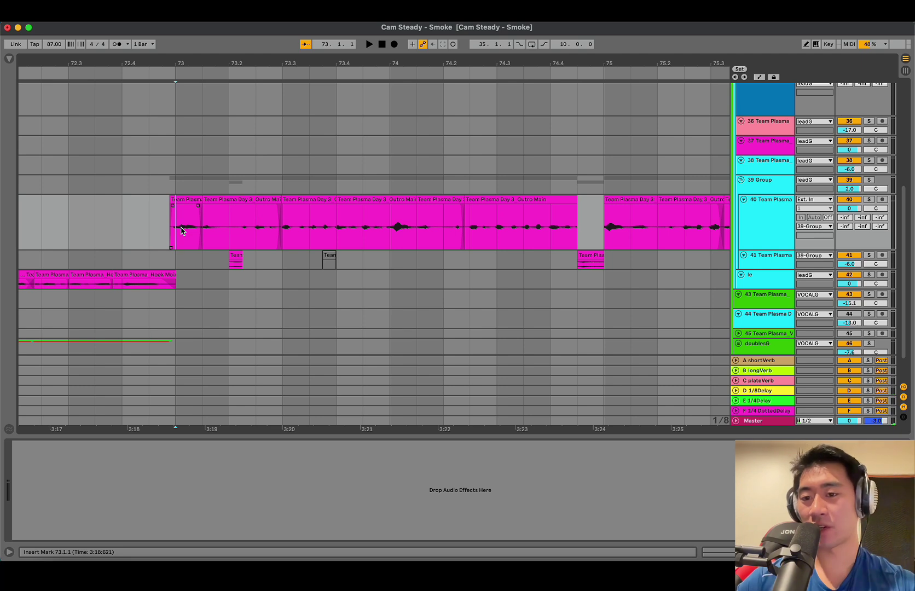
key(s)
Select the Outro Main clip at bar 74.2 on track 40 and look at its clip view.
double_click(377, 200)
key(shift+Tab)
click(461, 163)
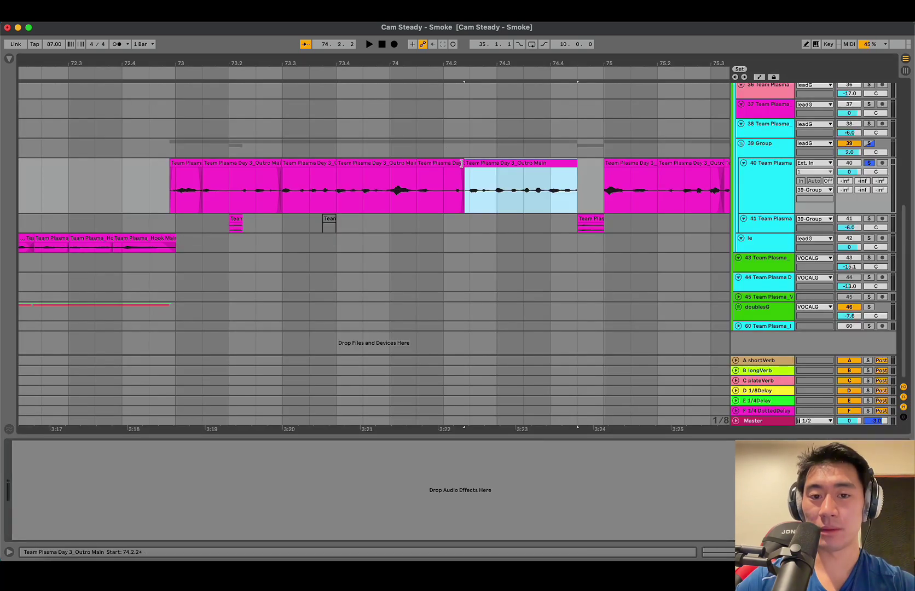
click(461, 163)
double_click(515, 163)
key(shift+Tab)
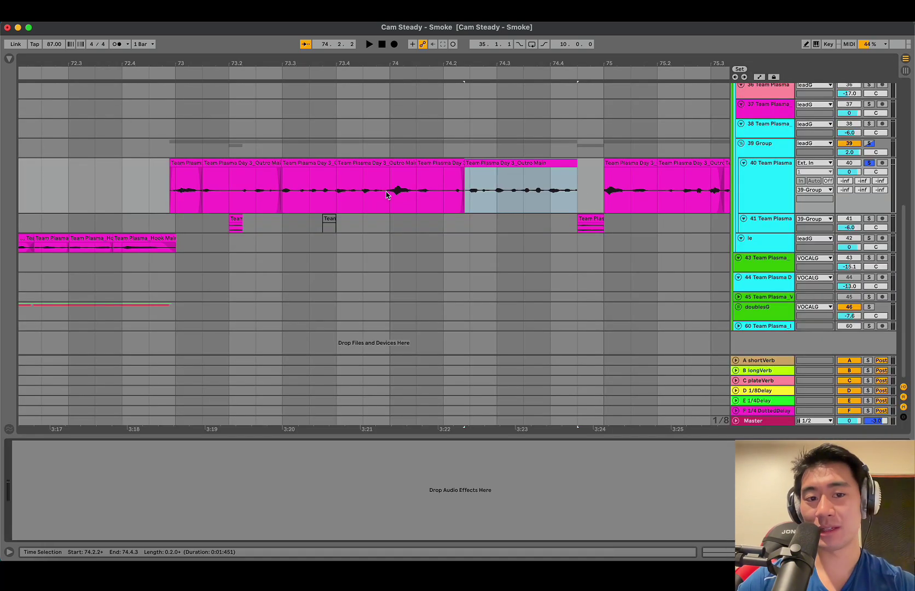
Examine the envelope choices of the outro clip at bar 75.1.3 on track 40.
click(335, 196)
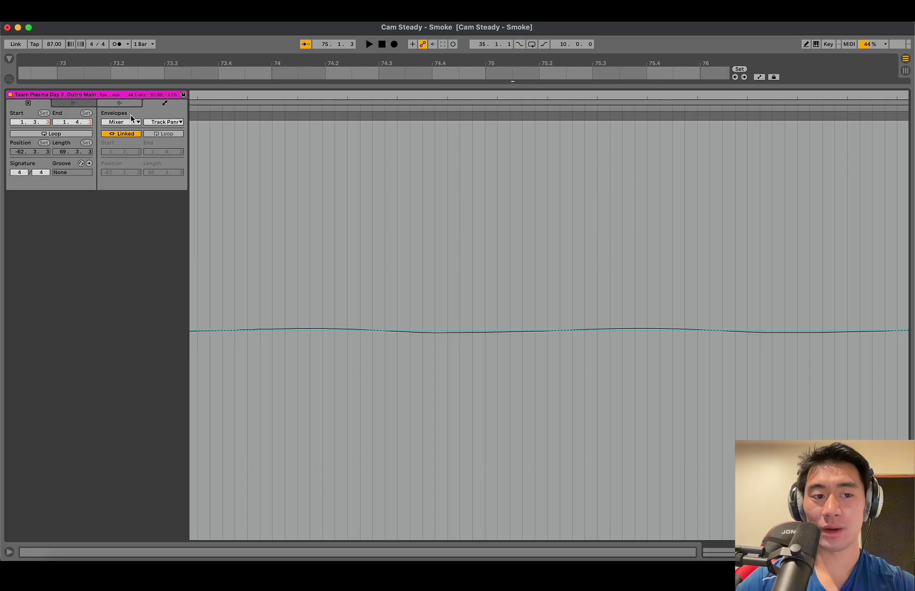
click(130, 122)
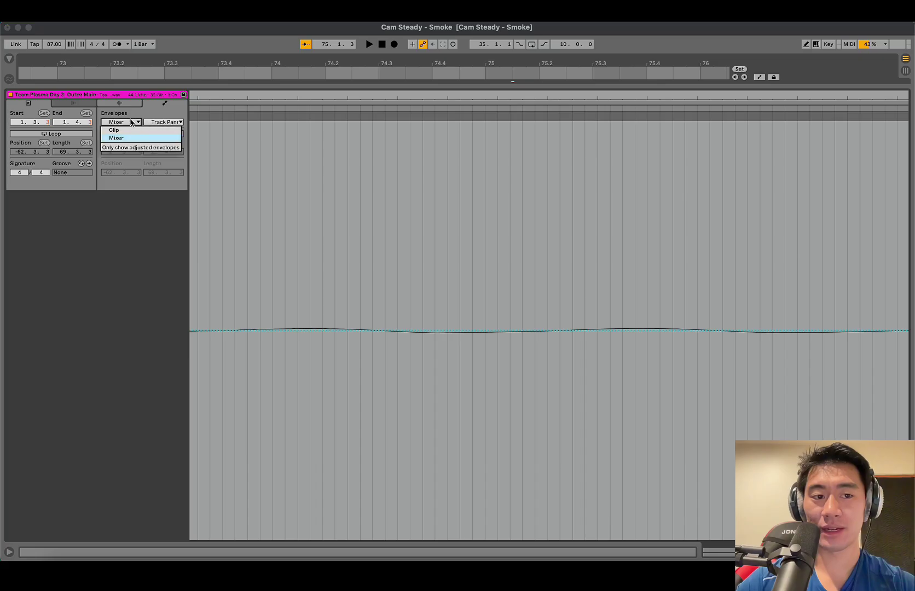
click(130, 122)
click(164, 123)
click(164, 122)
key(shift+Tab)
Place the insert marker at bar 76.4 on track 40 and audition the pitch-bent ad-lib vocal.
scroll(469, 175, right, 1)
scroll(471, 174, right, 3)
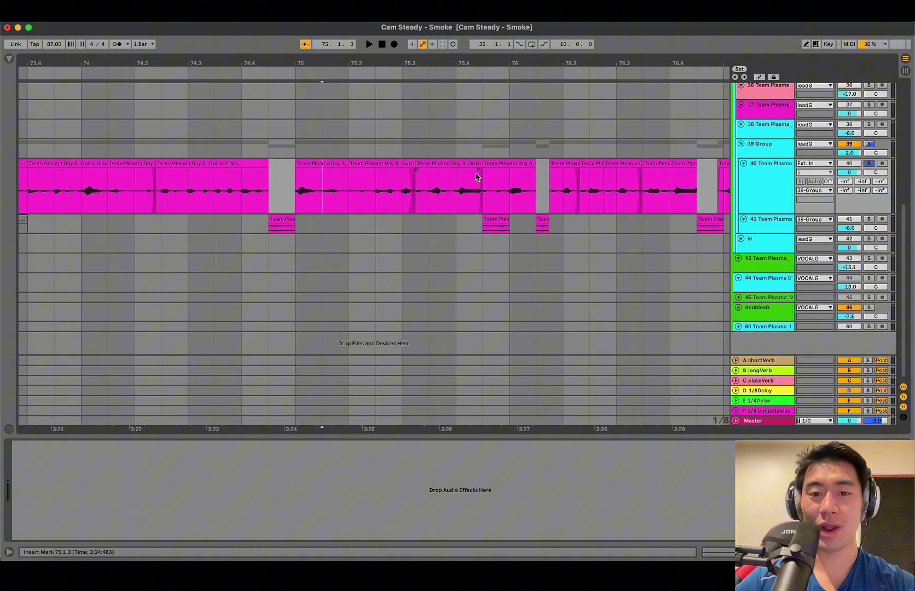
click(515, 163)
scroll(514, 169, right, 3)
click(507, 190)
key(space)
scroll(506, 190, right, 2)
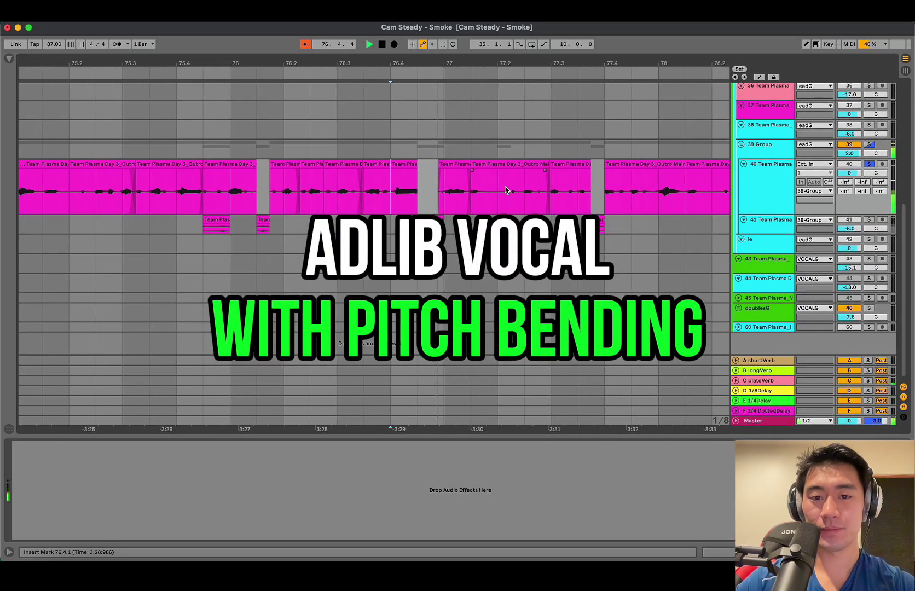
Open the Outro Main clip that starts at bar 78.1.3 on track 40 in clip view.
scroll(505, 189, right, 3)
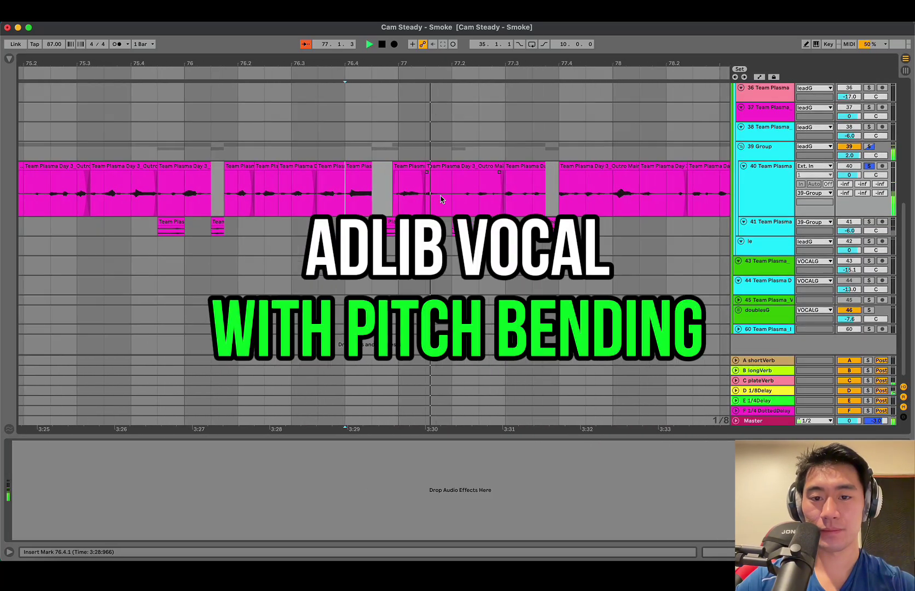
scroll(343, 201, right, 3)
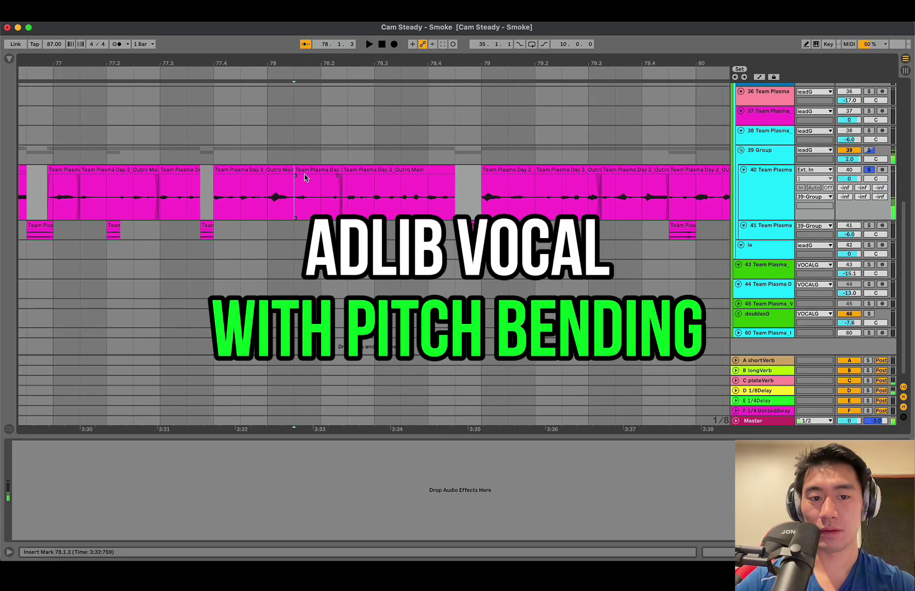
double_click(305, 176)
click(123, 131)
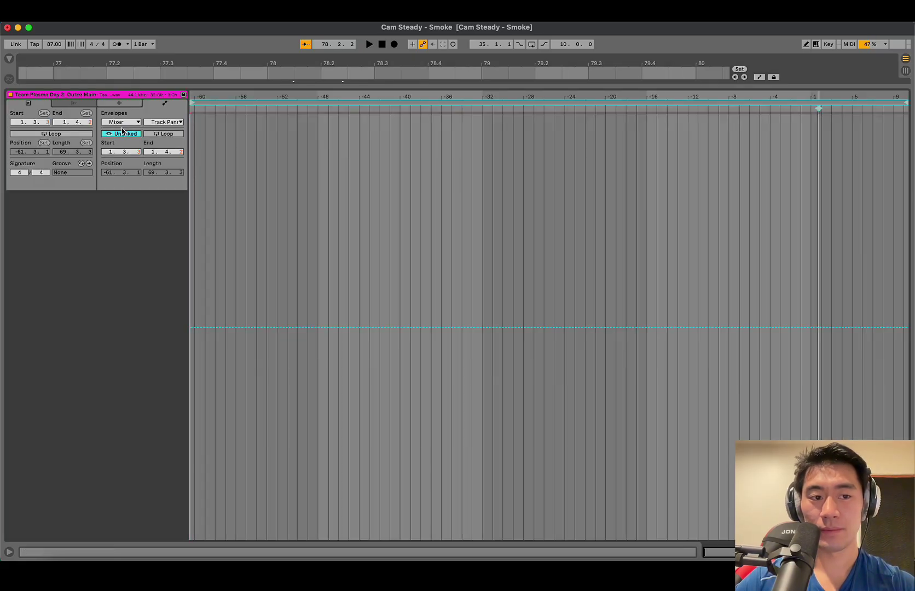
Display the outro clip's Clip Gain envelope and check the other clip envelope choices.
click(122, 124)
click(121, 132)
click(160, 121)
click(161, 132)
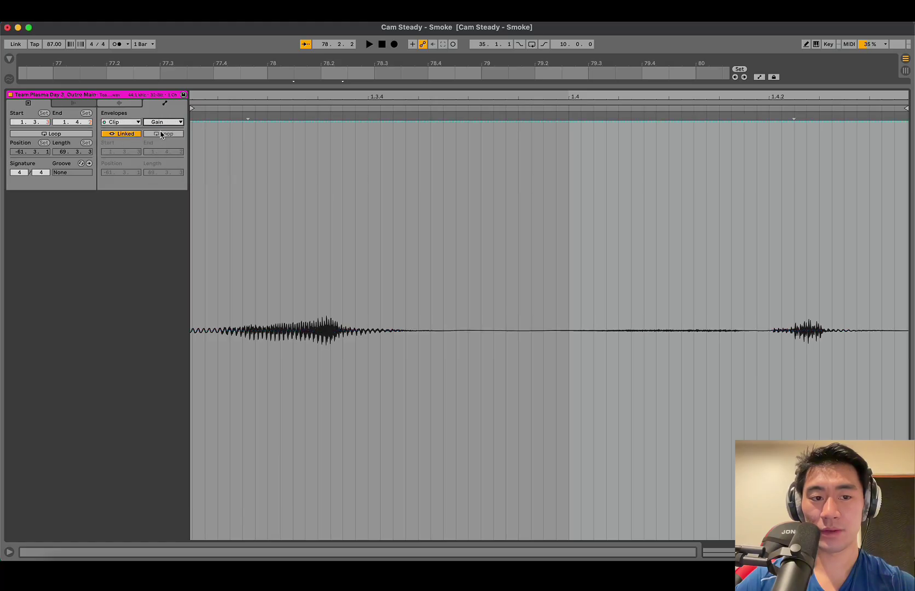
click(160, 123)
click(161, 138)
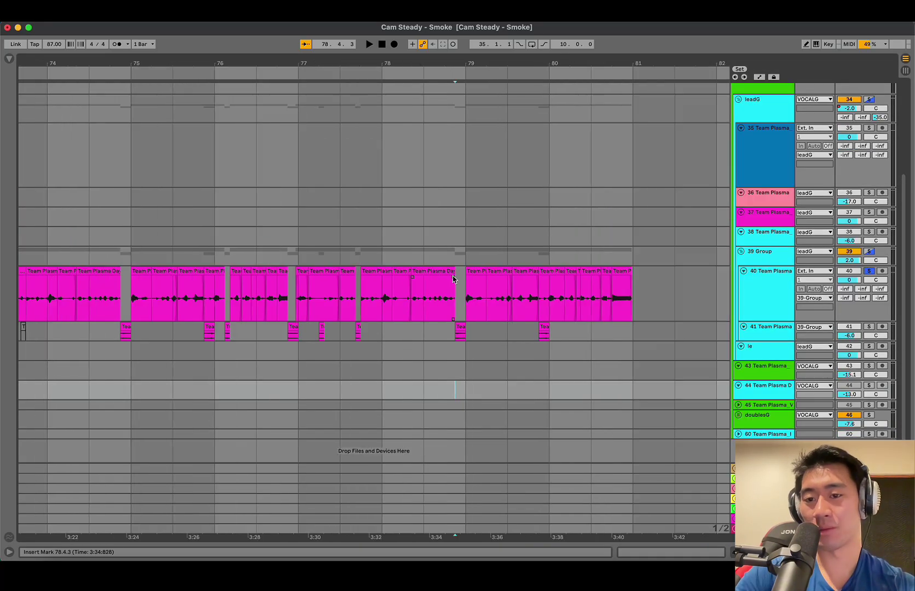
Select track 43 and look over its clips from the last hook back to the first verse.
scroll(453, 279, down, 3)
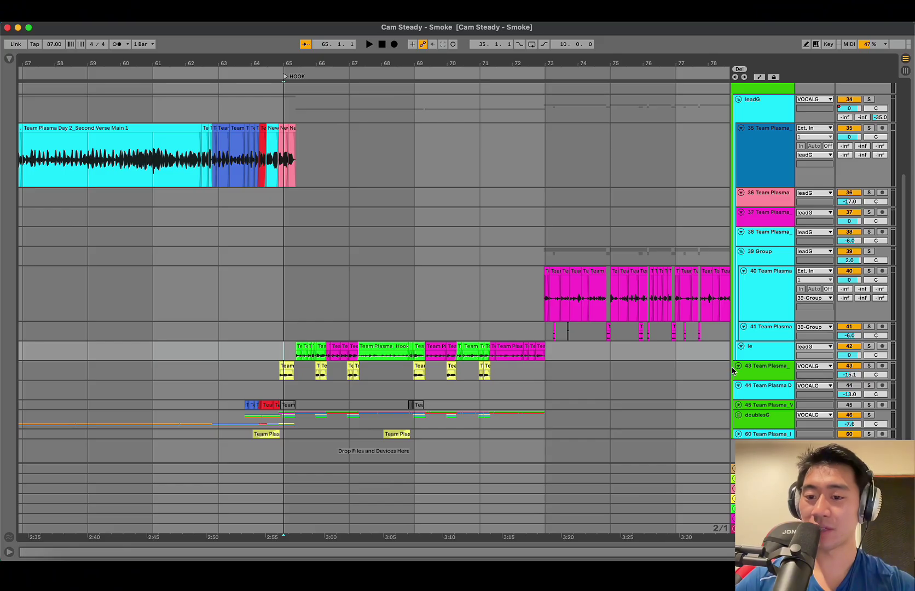
click(755, 378)
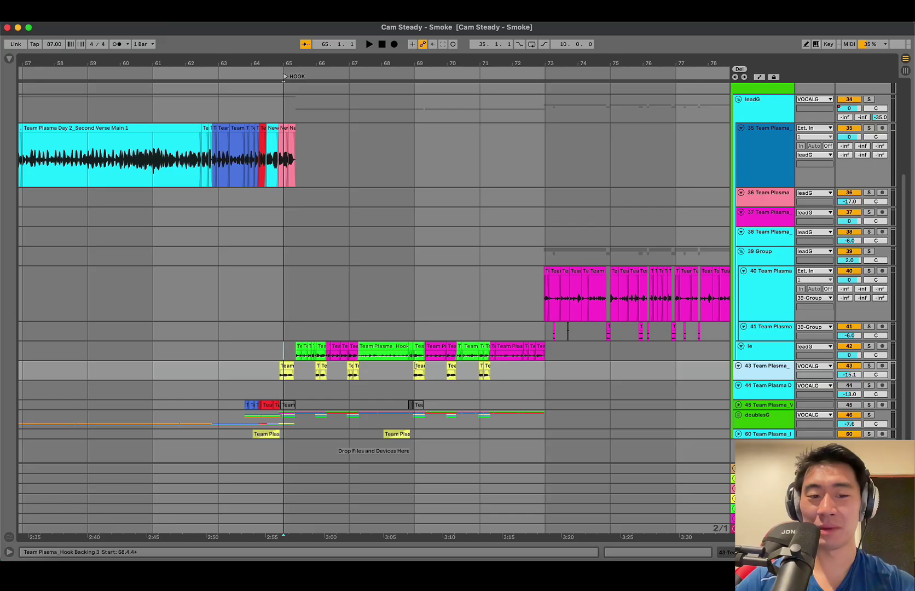
scroll(388, 368, left, 4)
click(388, 367)
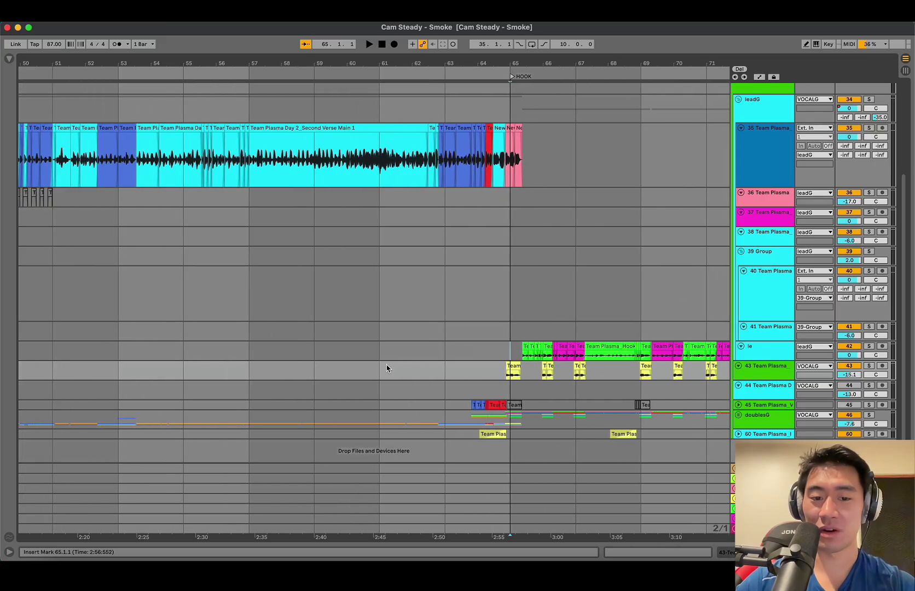
scroll(388, 368, down, 4)
scroll(377, 368, left, 1)
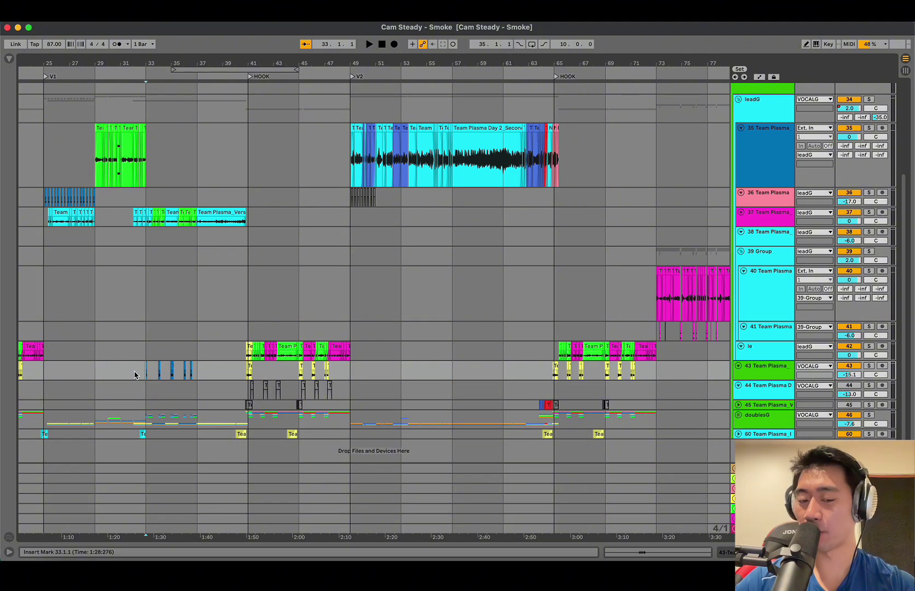
Solo hook vocal track 42, play it from the hook at bar 41, and show its device chain.
key(plus)
key(plus)
click(406, 356)
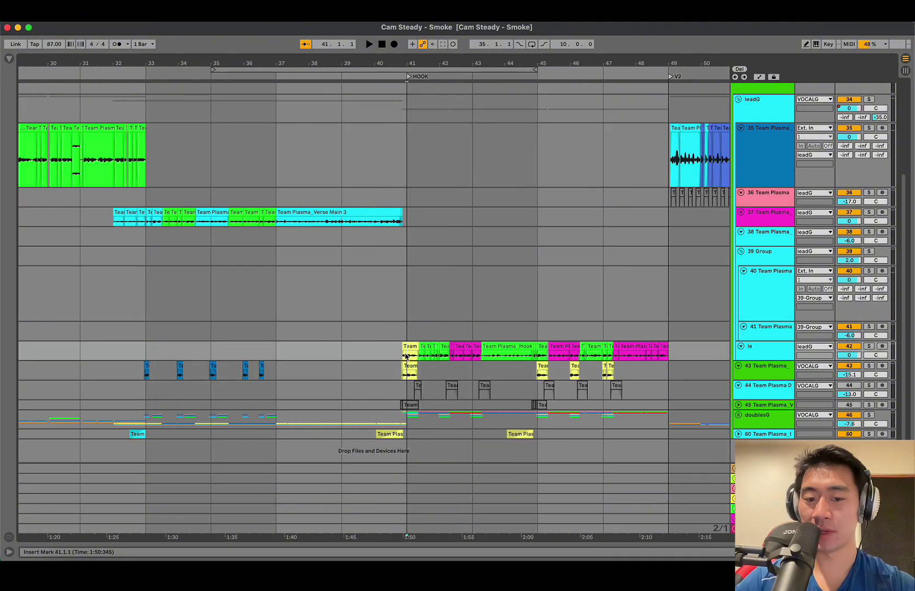
key(s)
key(space)
double_click(752, 352)
scroll(523, 288, down, 4)
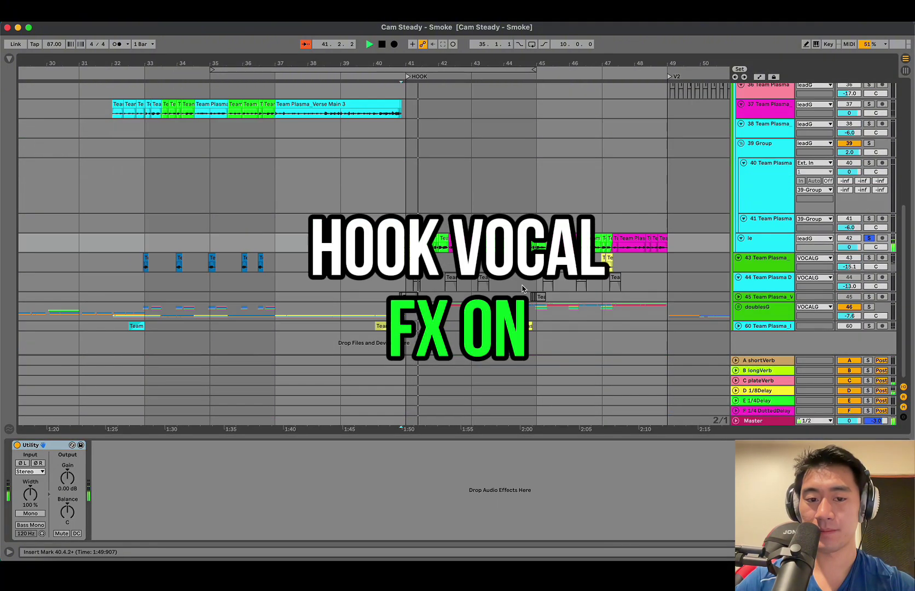
Show track 43's effects chain, and enlarge track 42 to expose the hook clips' waveforms.
click(401, 262)
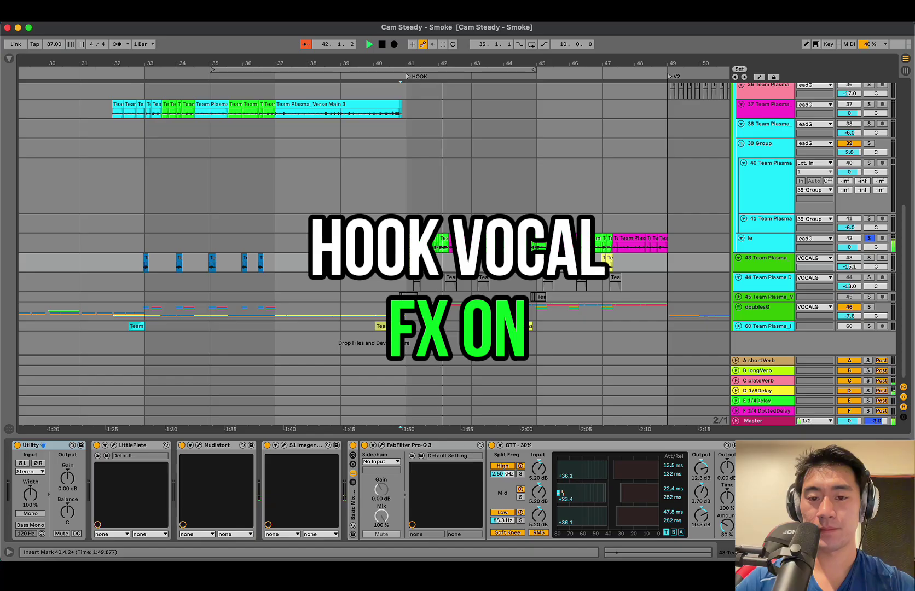
scroll(401, 263, right, 4)
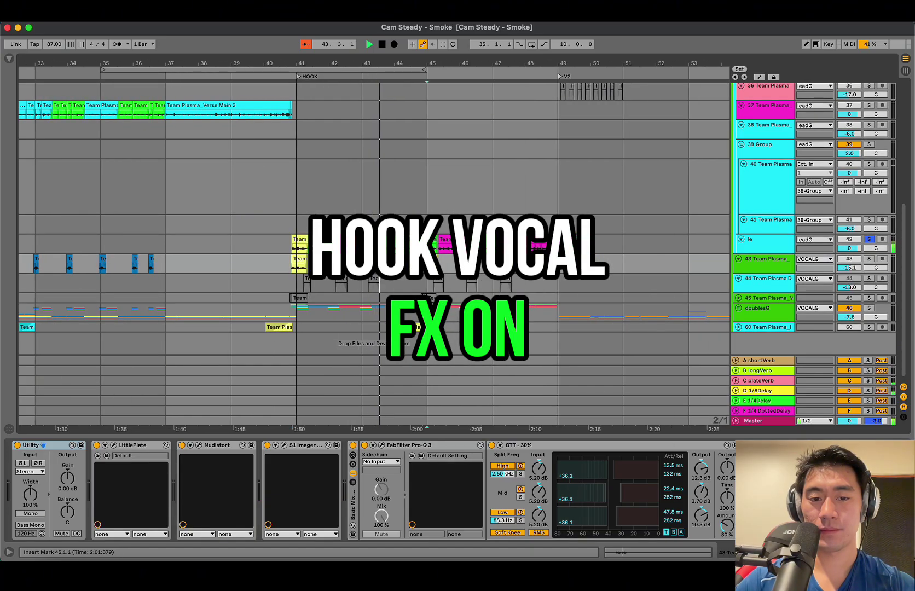
key(plus)
key(plus)
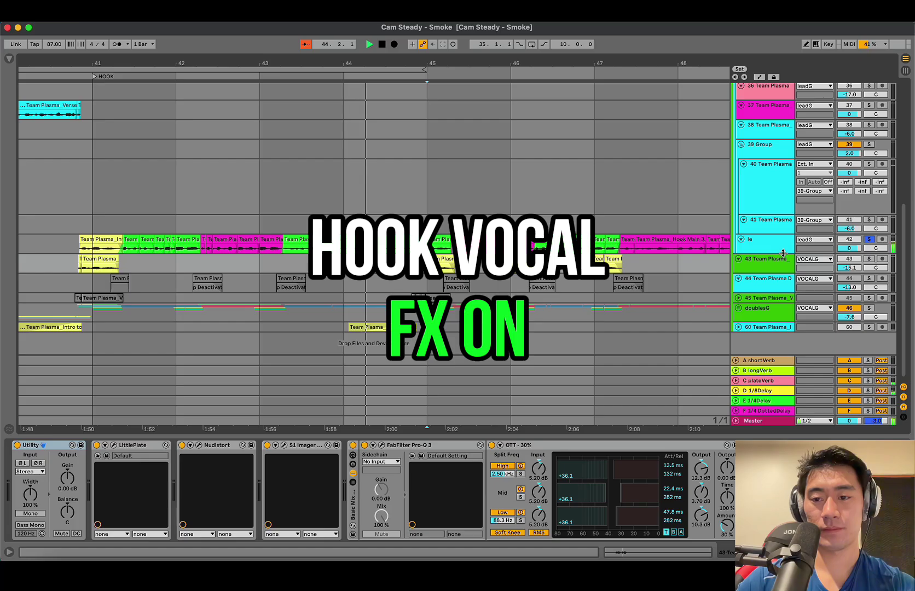
drag(783, 253, 784, 289)
scroll(399, 283, down, 2)
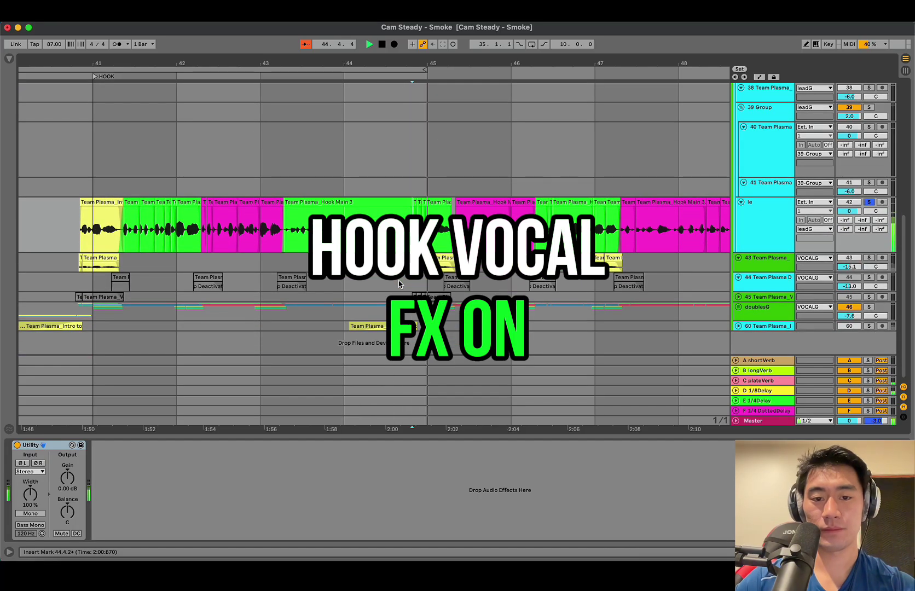
Stop playback and place the insert marker at bar 44.4.3 on track 42.
key(space)
click(418, 236)
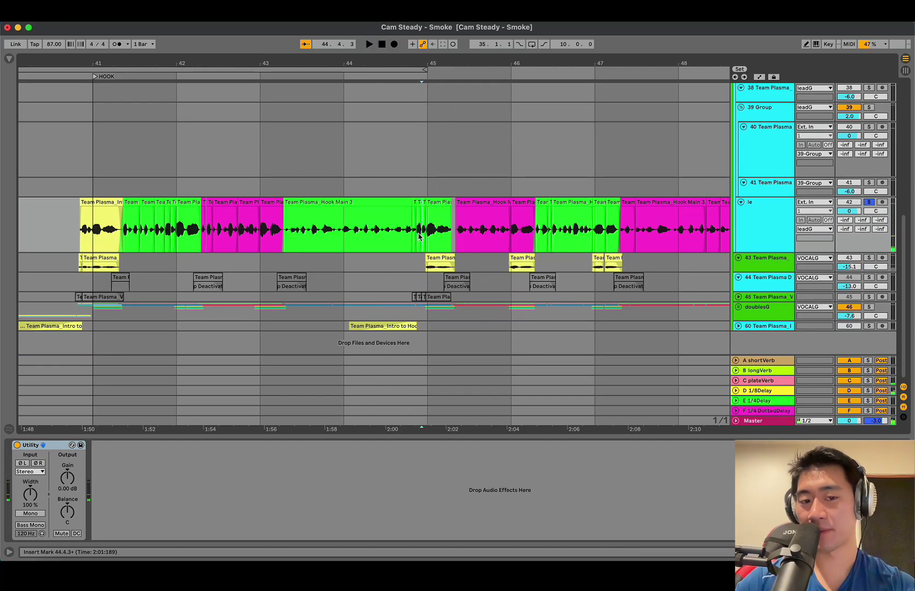
key(plus)
key(plus)
key(minus)
key(minus)
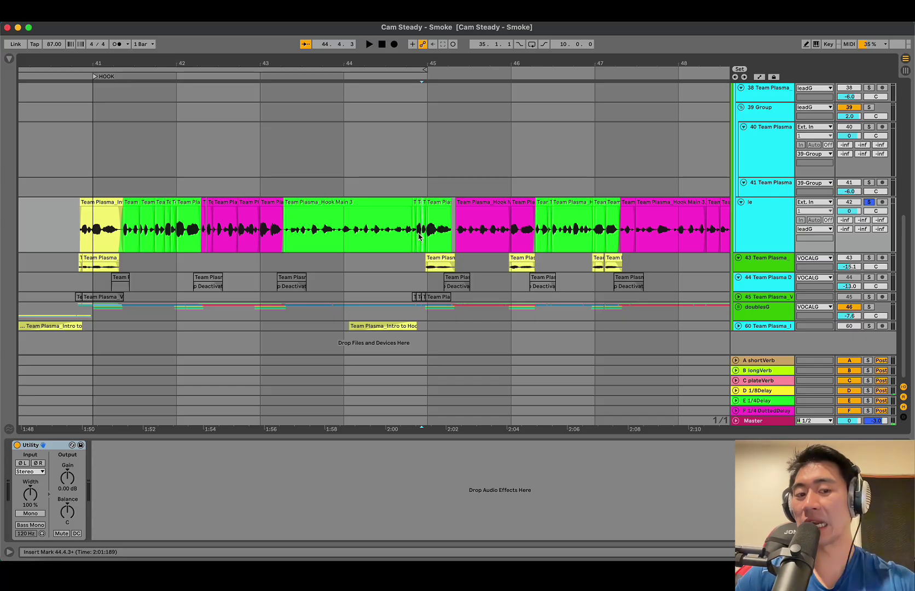
Solo track 43, the hook backing vocal, and look through its chain of effects.
click(762, 267)
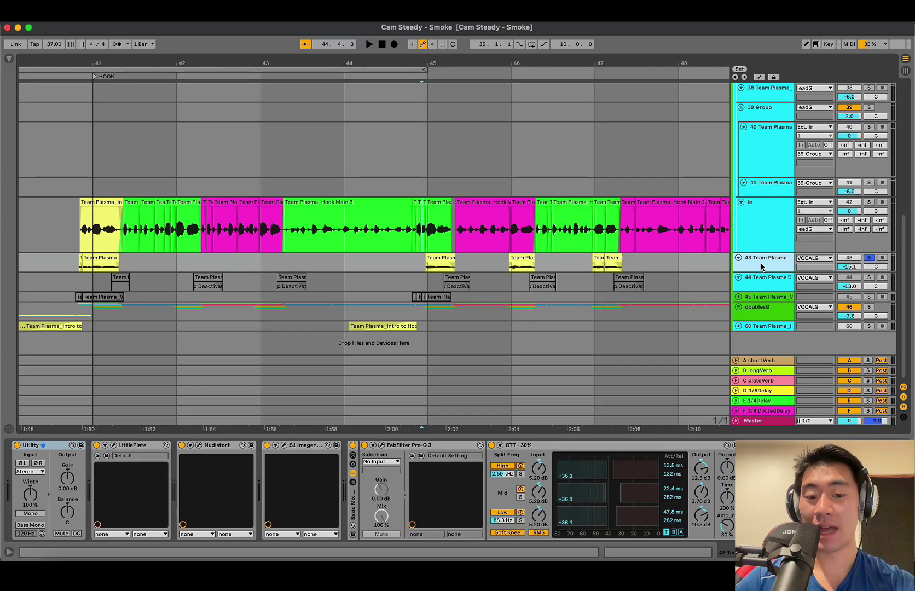
scroll(298, 535, right, 5)
scroll(297, 535, left, 5)
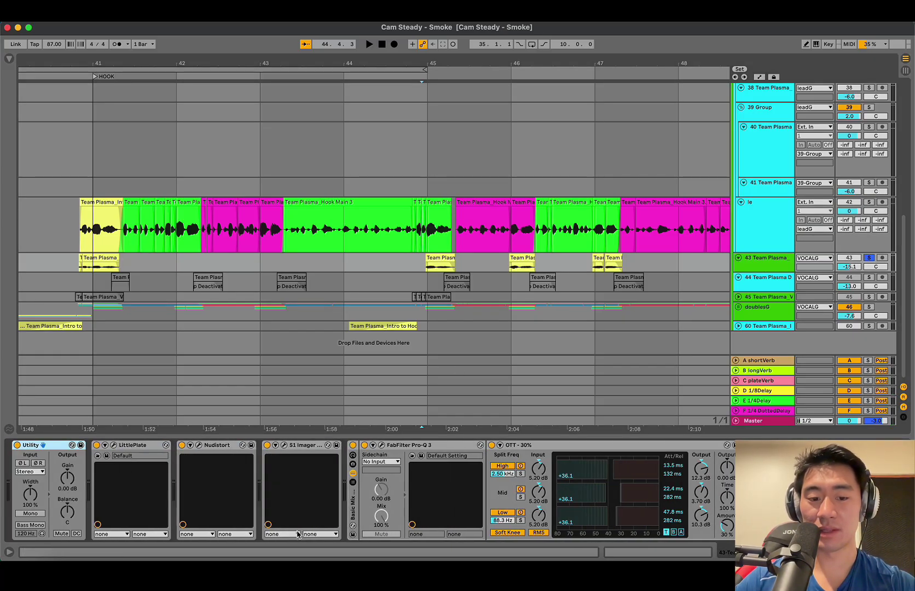
Play the soloed hook backing layer with all its effects on, starting just before the hook at bar 41.
click(76, 270)
key(minus)
key(minus)
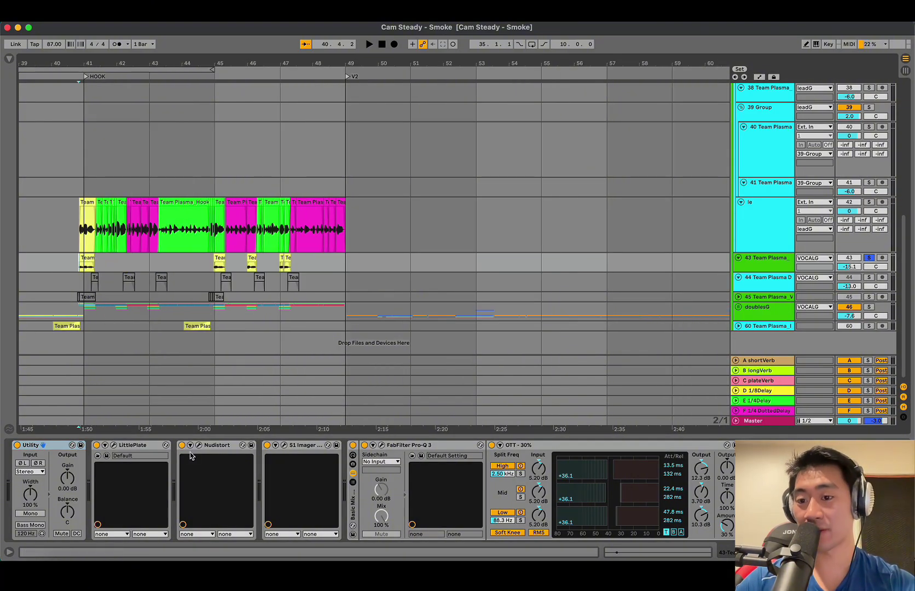
key(space)
key(plus)
key(plus)
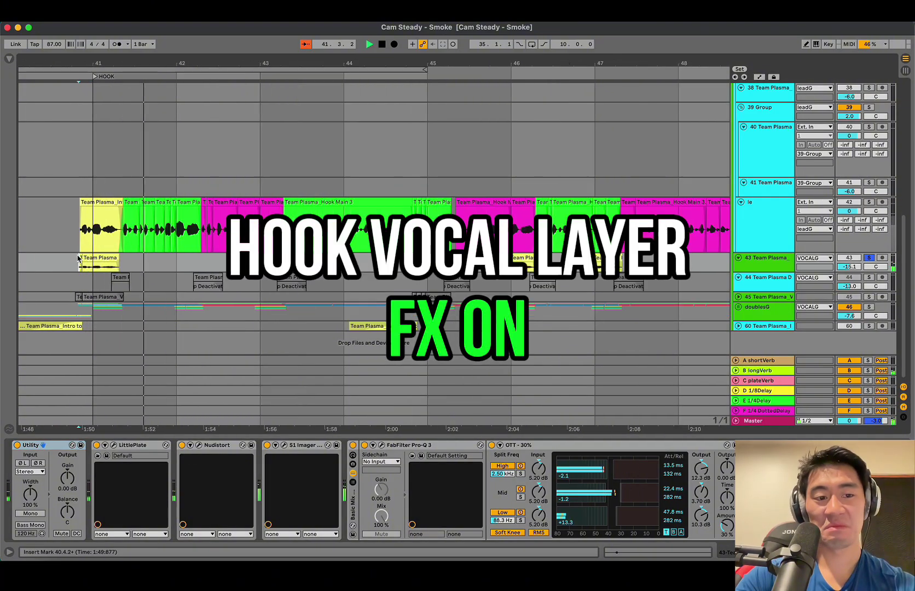
key(plus)
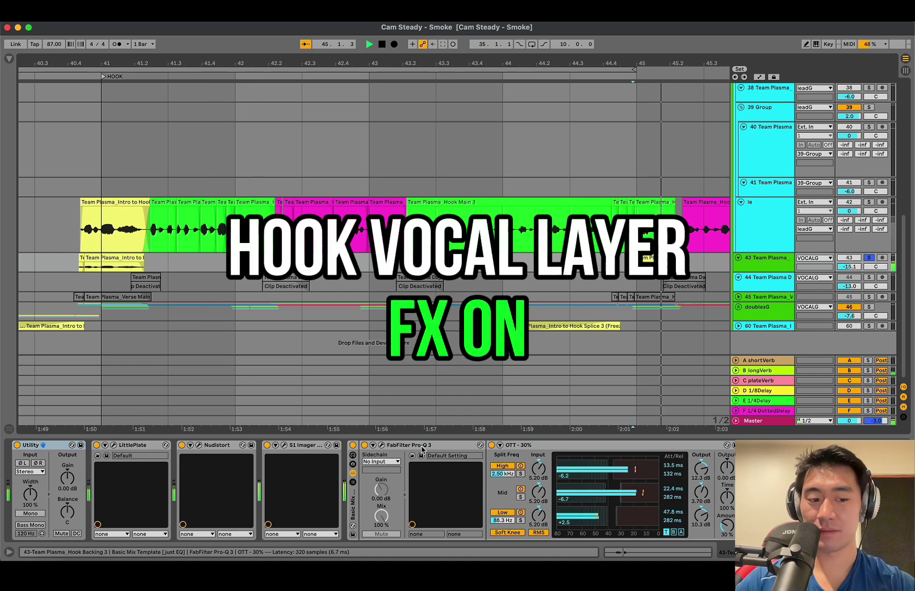
scroll(197, 456, right, 5)
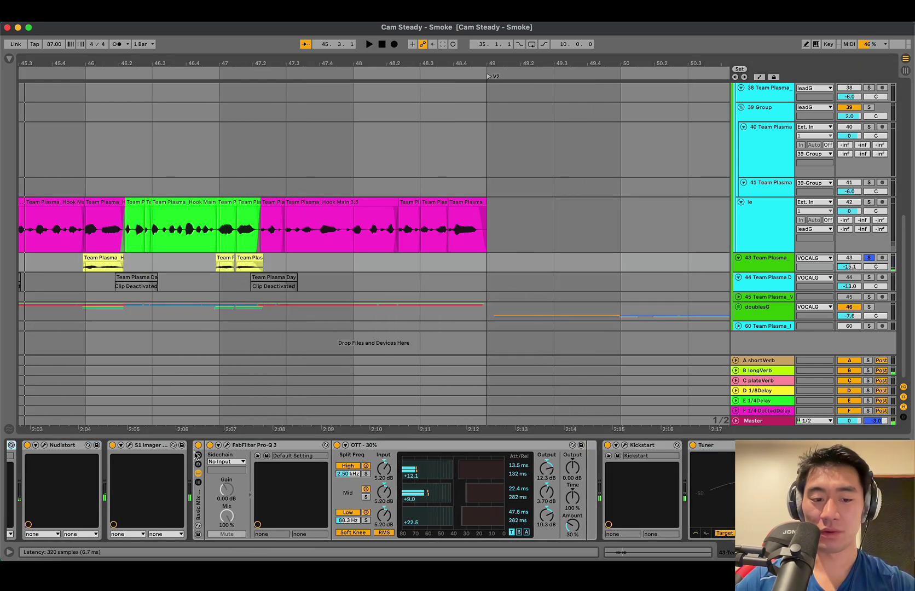
scroll(197, 456, left, 5)
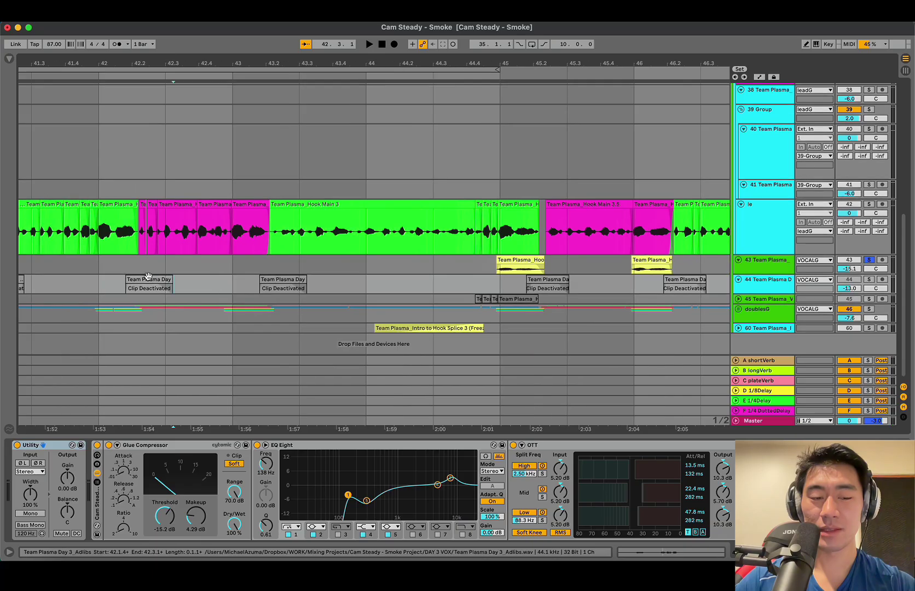
Set the loop over the first backing clips on track 43, starting at 40.4.1, and play them with the effects off.
scroll(90, 288, left, 5)
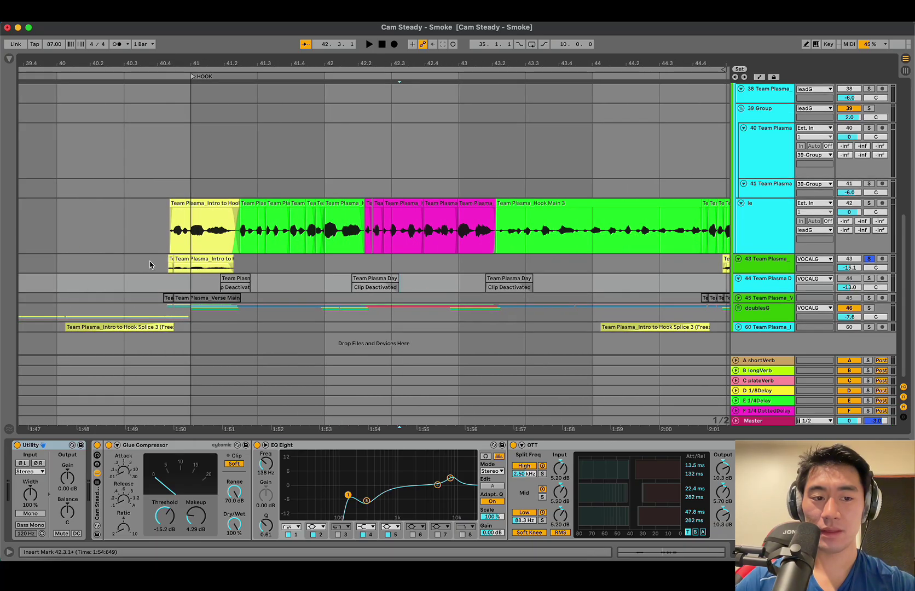
click(159, 269)
drag(159, 269, 236, 269)
key(super+l)
click(159, 269)
key(space)
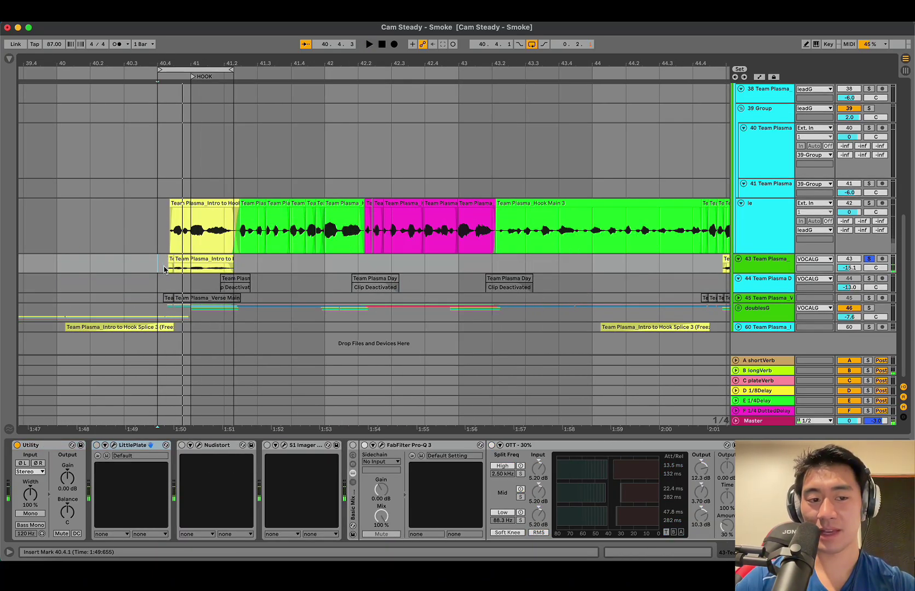
Enable LittlePlate on the hook backing track and audition the layer with only that reverb.
click(95, 446)
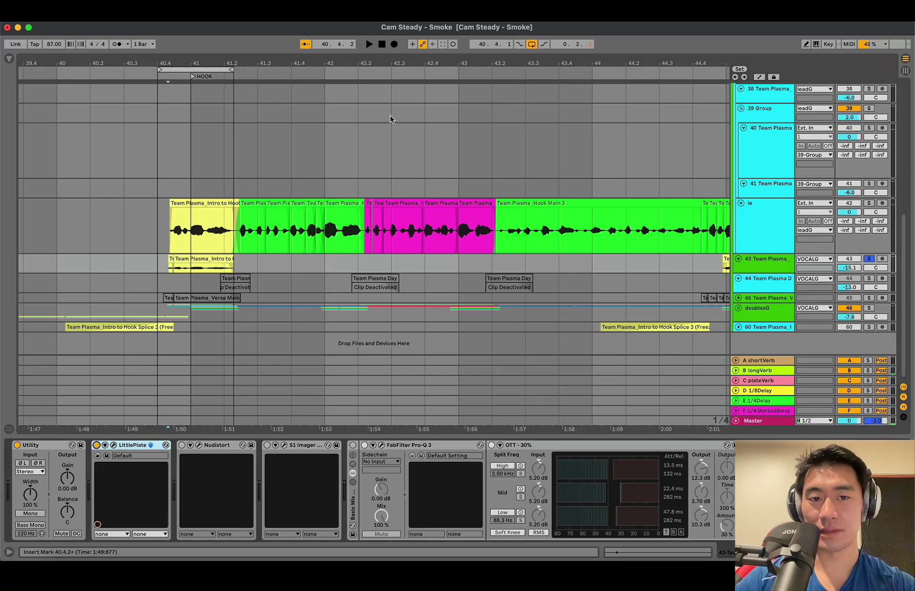
key(space)
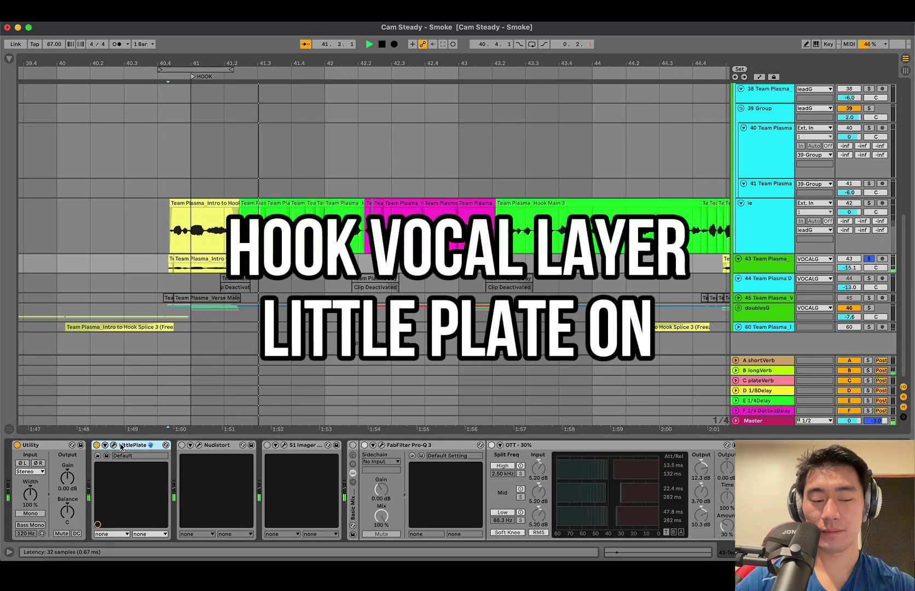
Enable Nudistort, show its settings clear of the hook clips, and audition it together with LittlePlate.
click(199, 446)
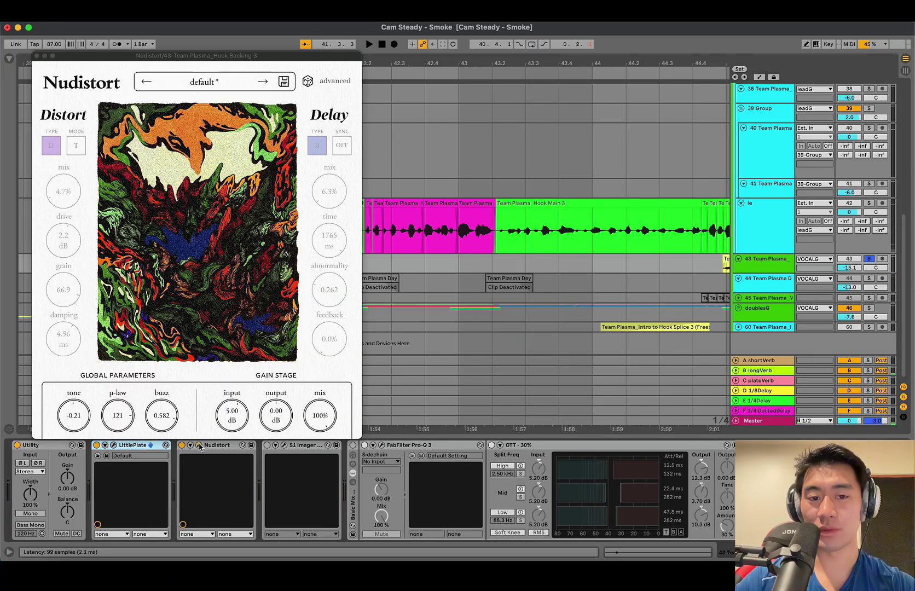
drag(319, 58, 737, 128)
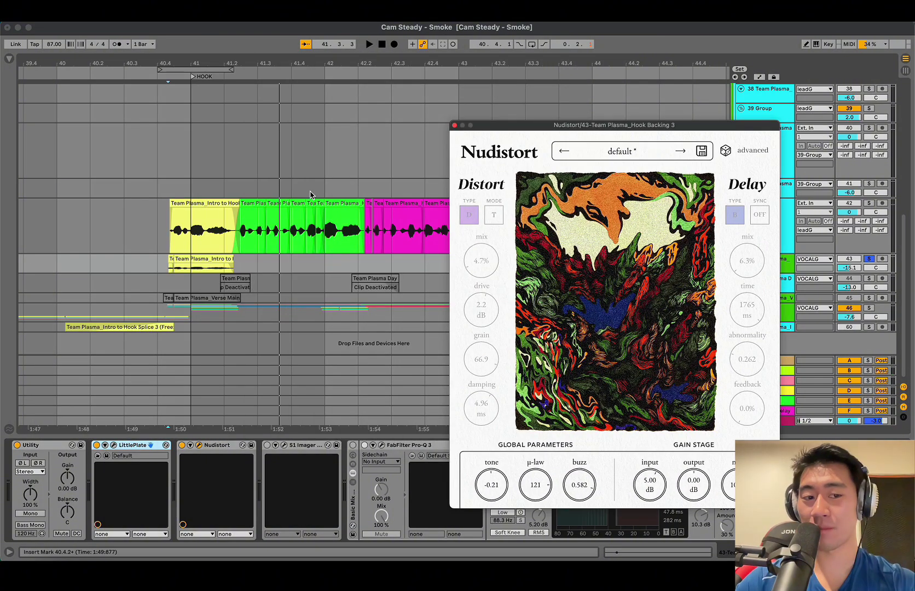
click(165, 267)
key(space)
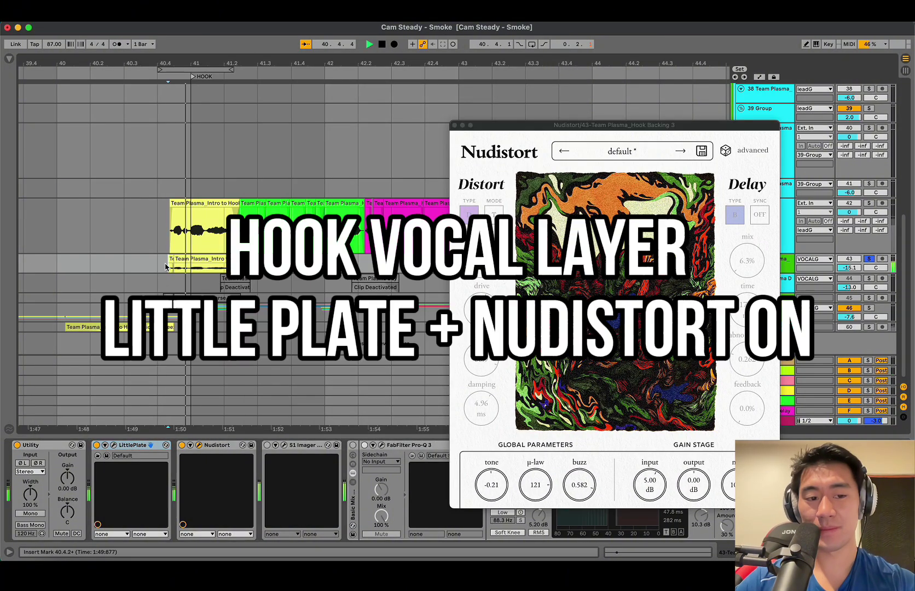
key(space)
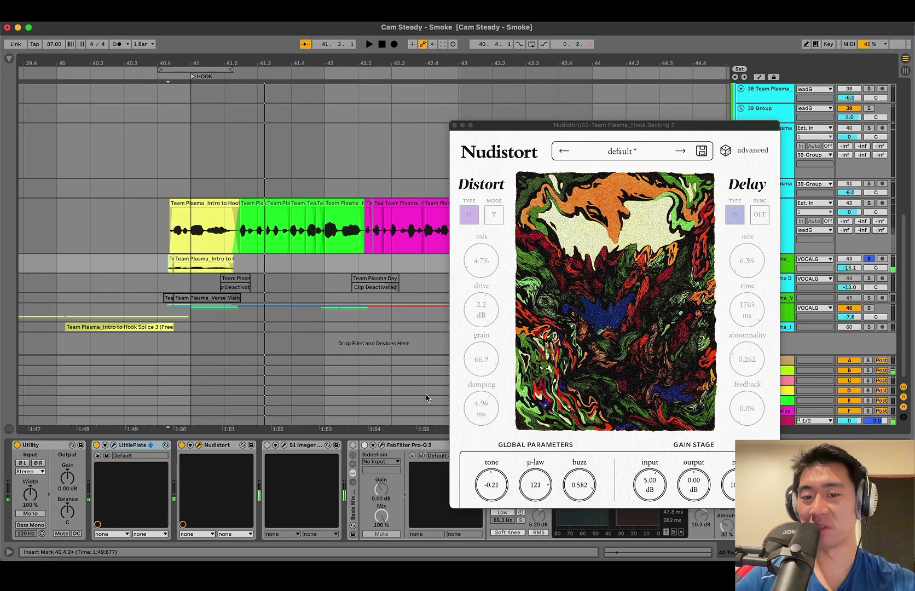
Enable the S1 Imager, show its settings, and audition it together with LittlePlate and Nudistort.
click(284, 446)
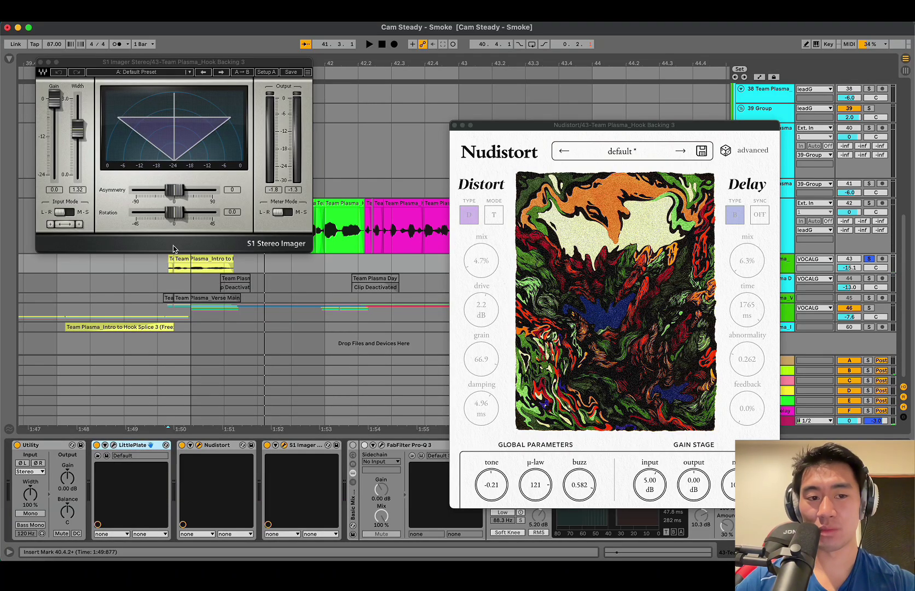
key(space)
key(space)
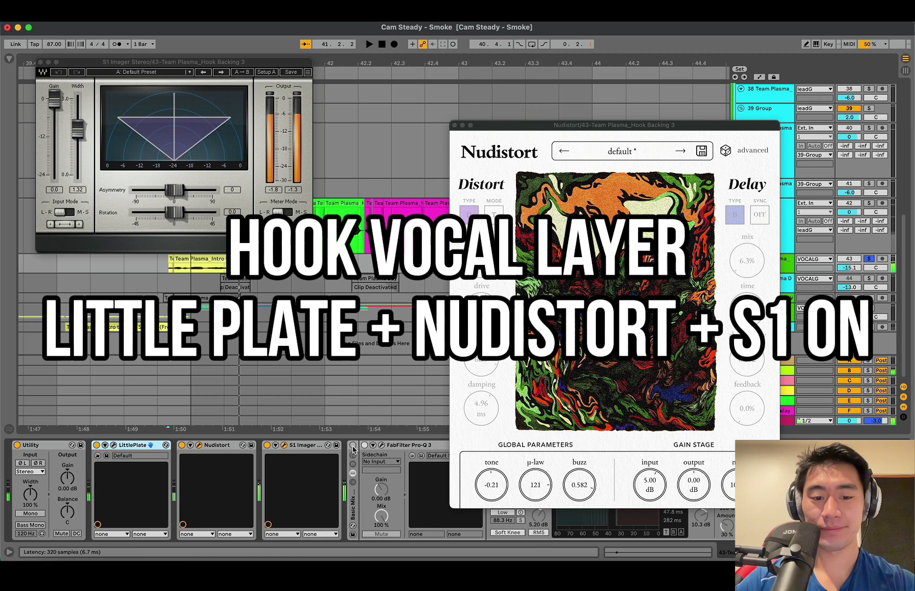
Enable the rack with FabFilter Pro-Q 3 and OTT, show only the EQ curve clear of the clips, and audition the layer.
scroll(335, 492, right, 2)
click(290, 445)
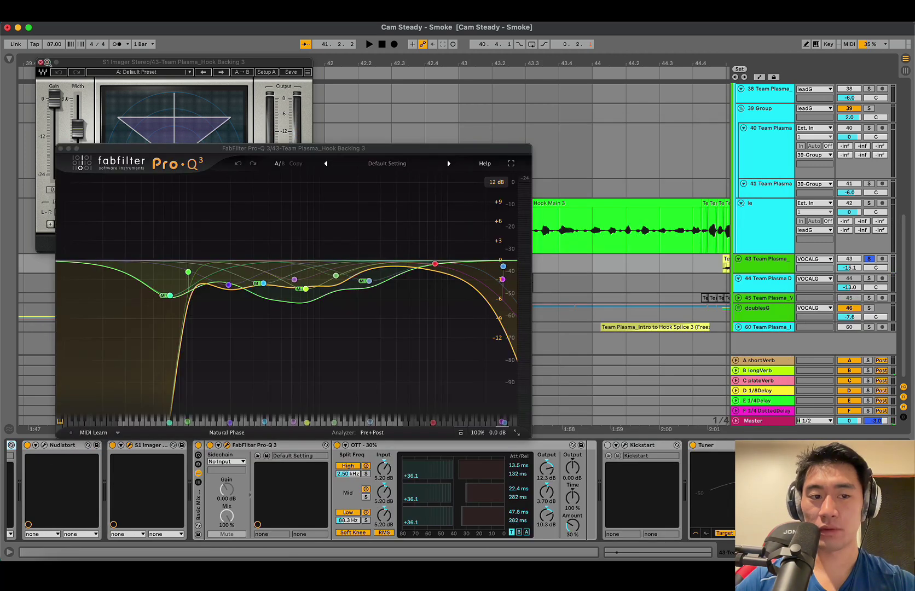
click(40, 62)
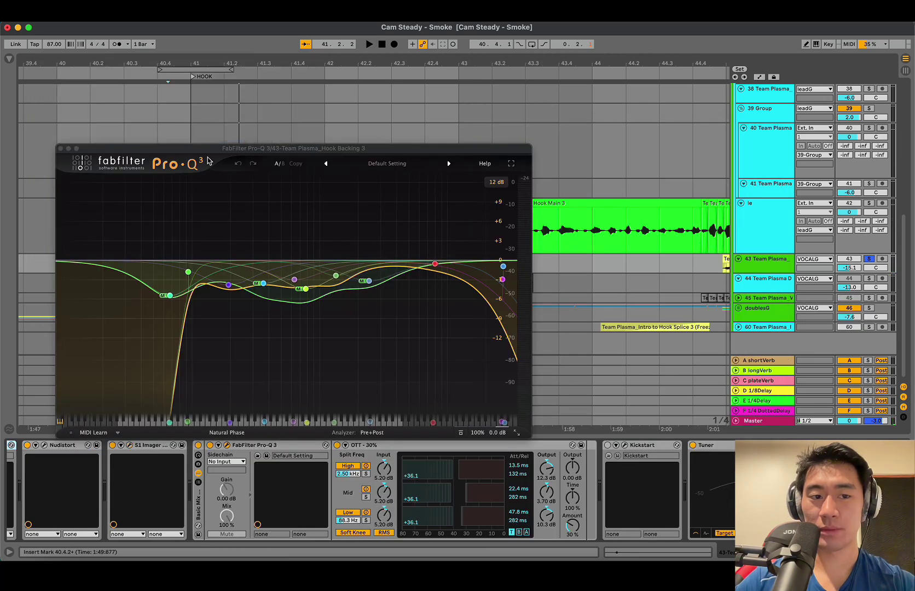
drag(208, 149, 534, 124)
key(space)
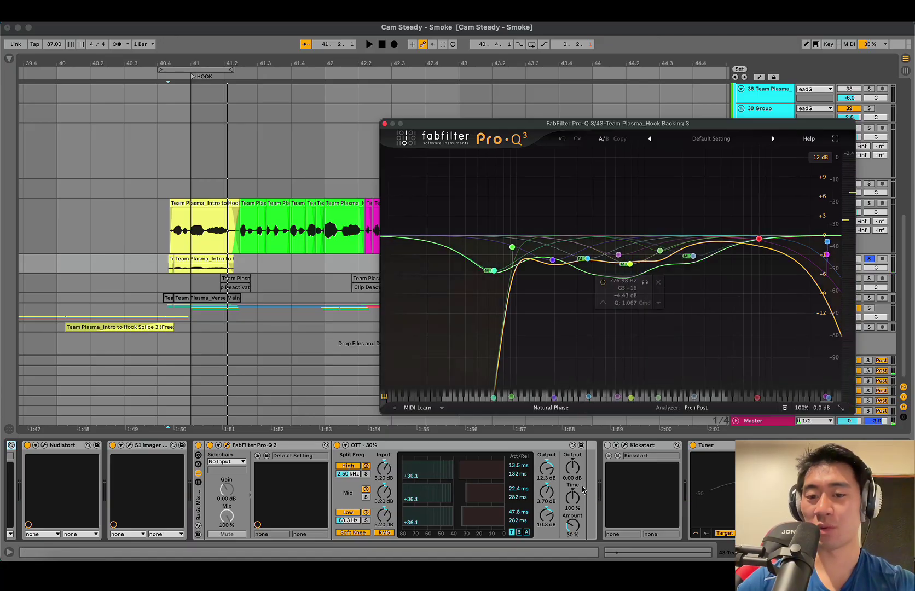
Toggle Kickstart on the hook backing track and audition the layer.
click(606, 449)
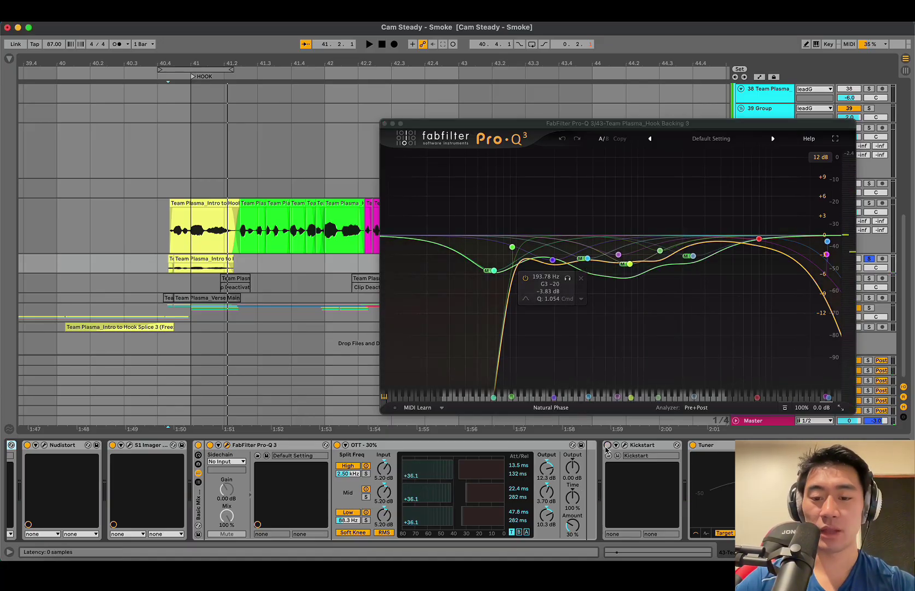
click(624, 445)
key(space)
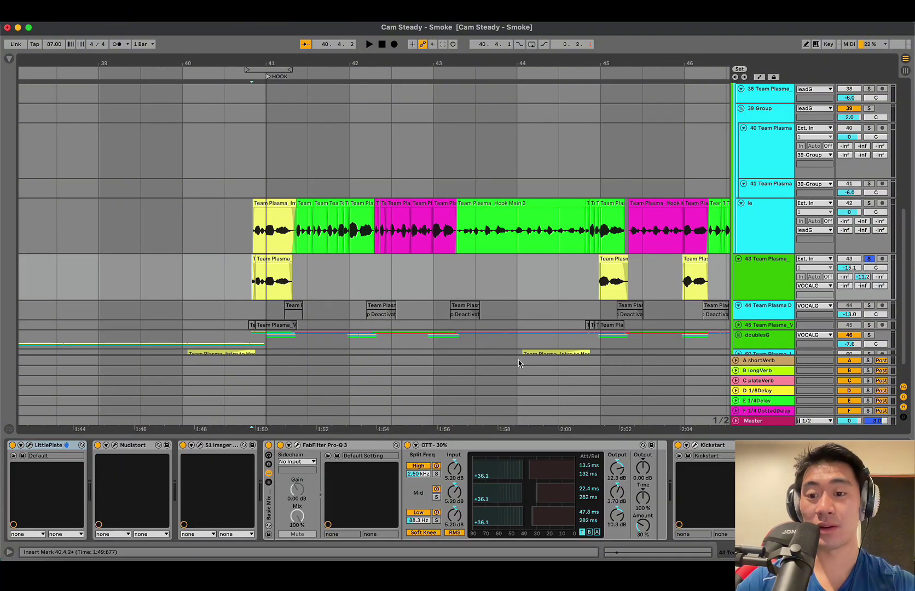
Enlarge track 43 and compare the backing layer with its B longVerb send at -inf and at -11.2 dB.
drag(864, 300, 865, 411)
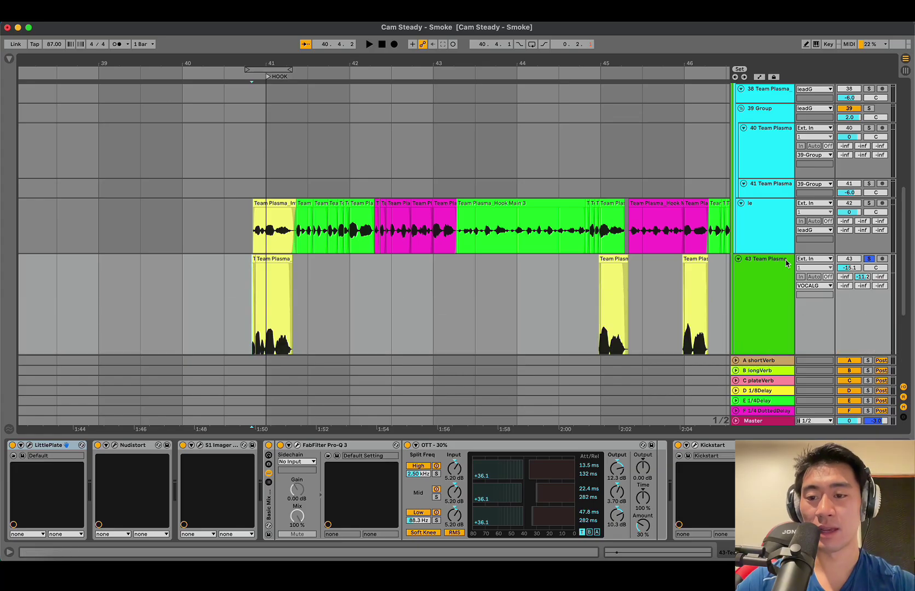
scroll(786, 263, down, 4)
drag(863, 166, 864, 171)
key(space)
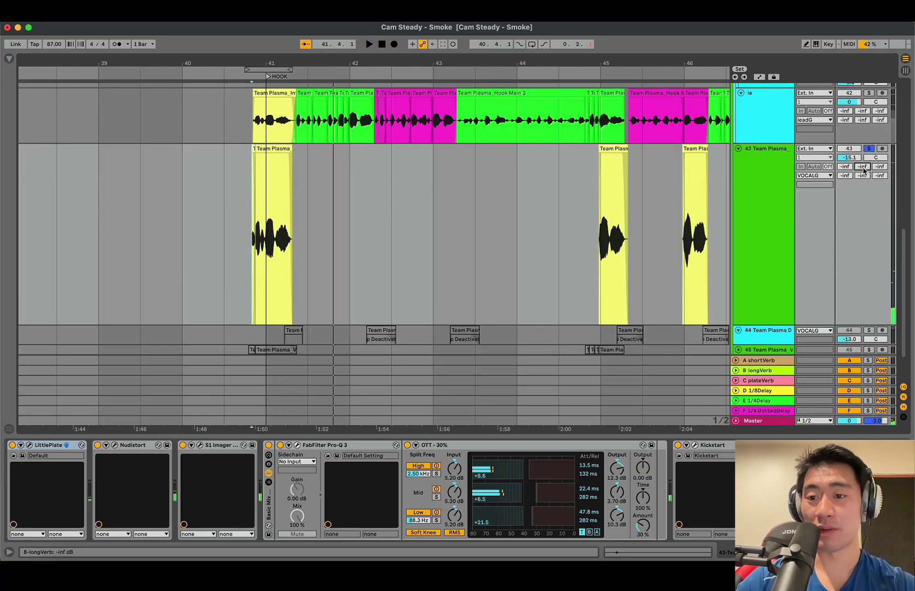
key(space)
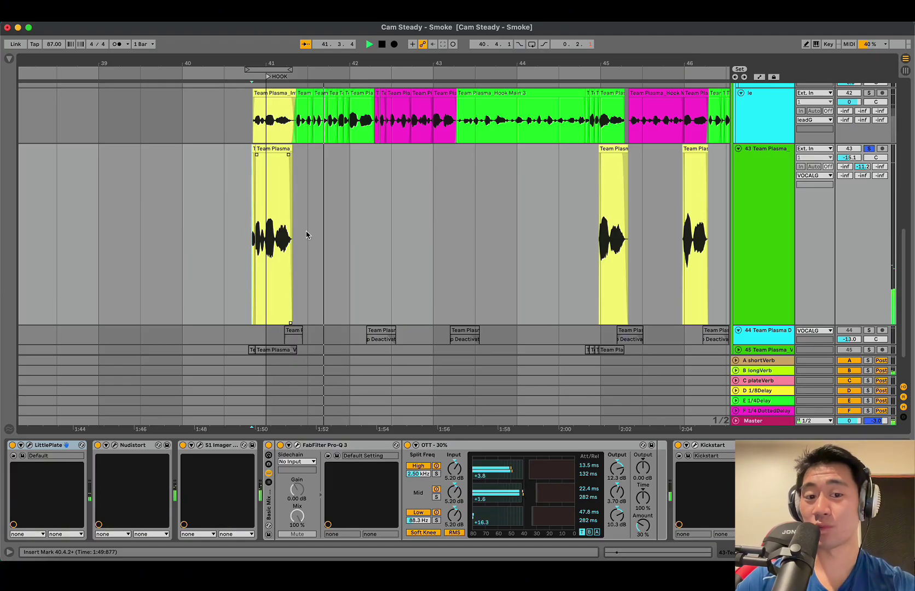
Stop playback, fit the track heights to the arrangement, and solo track 42 "le" together with track 43.
click(343, 253)
key(space)
key(minus)
key(h)
click(767, 236)
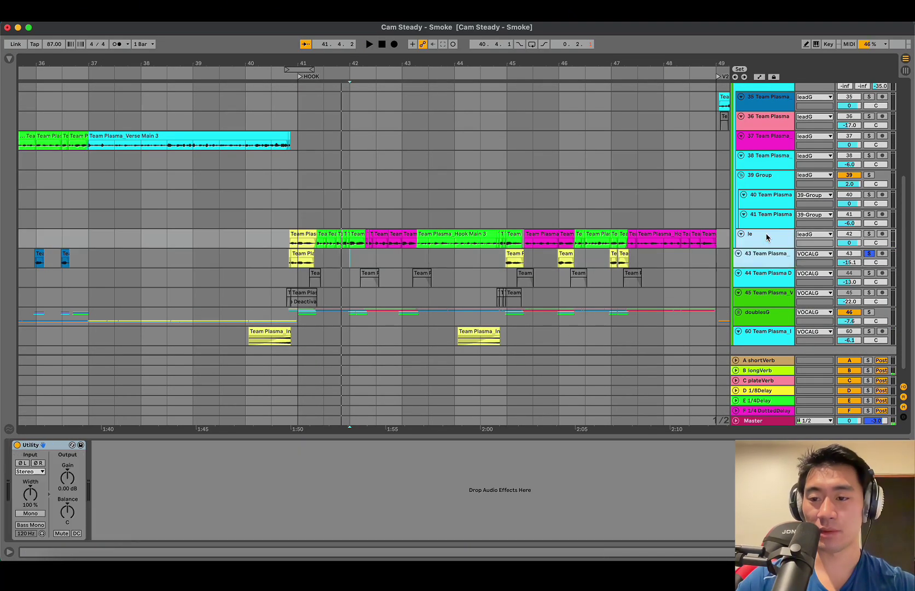
Play both hook vocal layers together from 40.3.1 and again from 44.3.1, checking LittlePlate's parameters on the backing track.
click(275, 244)
key(space)
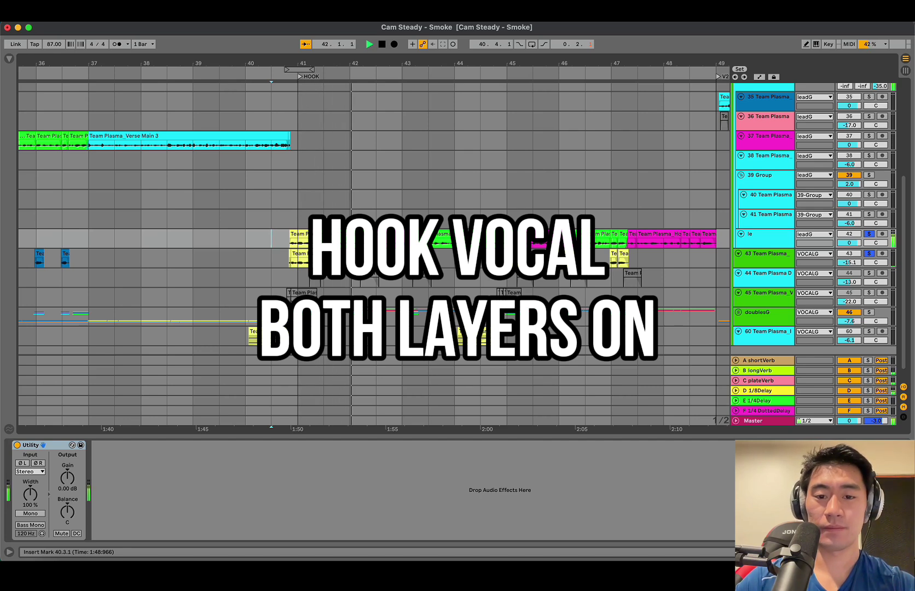
click(481, 258)
key(space)
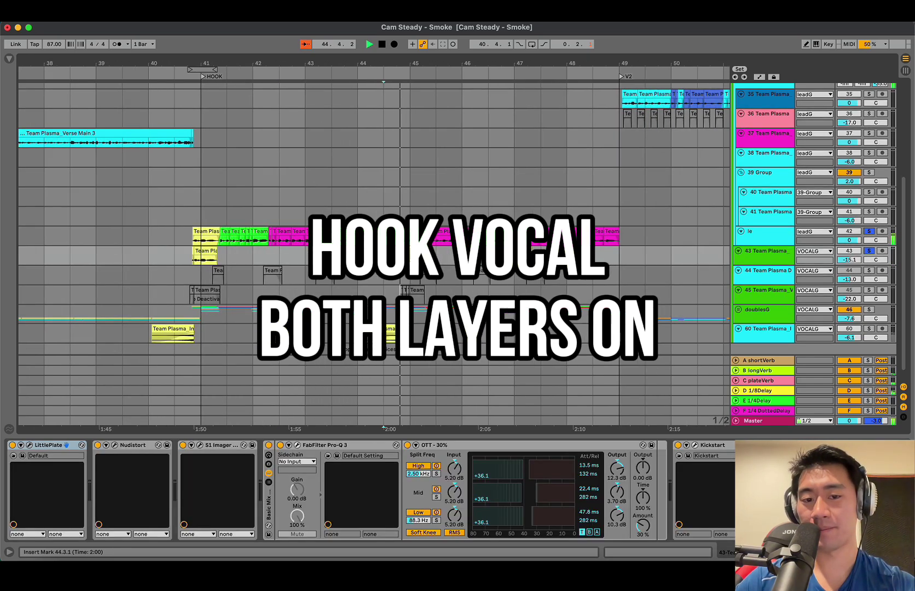
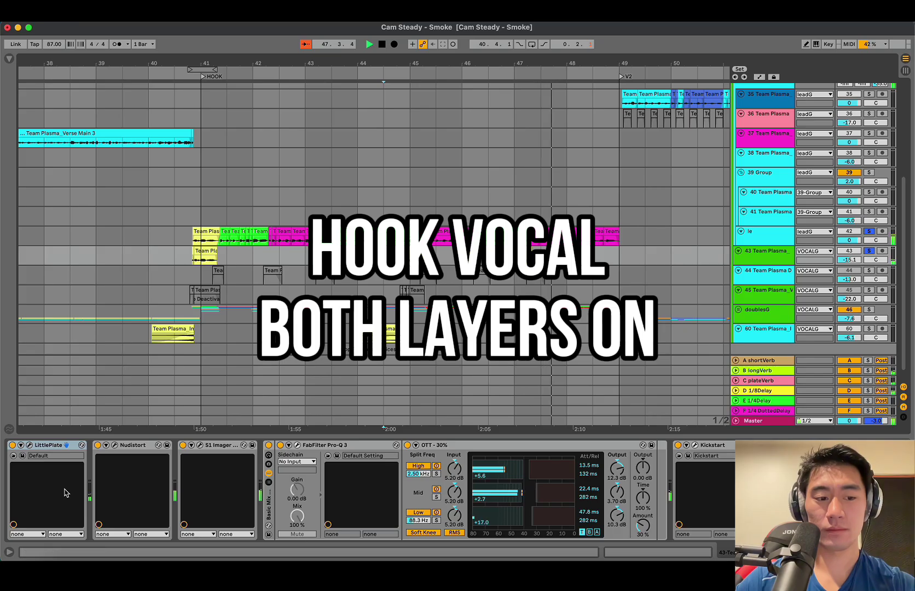
click(21, 445)
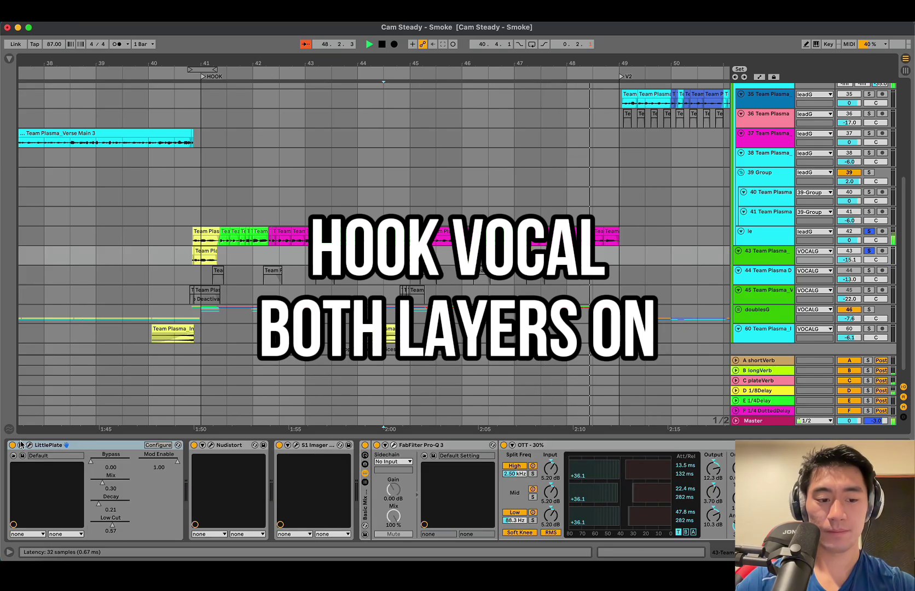
click(21, 445)
Remove the solo from tracks 42 and 43 and stop playback.
click(594, 241)
key(s)
click(594, 258)
key(s)
key(space)
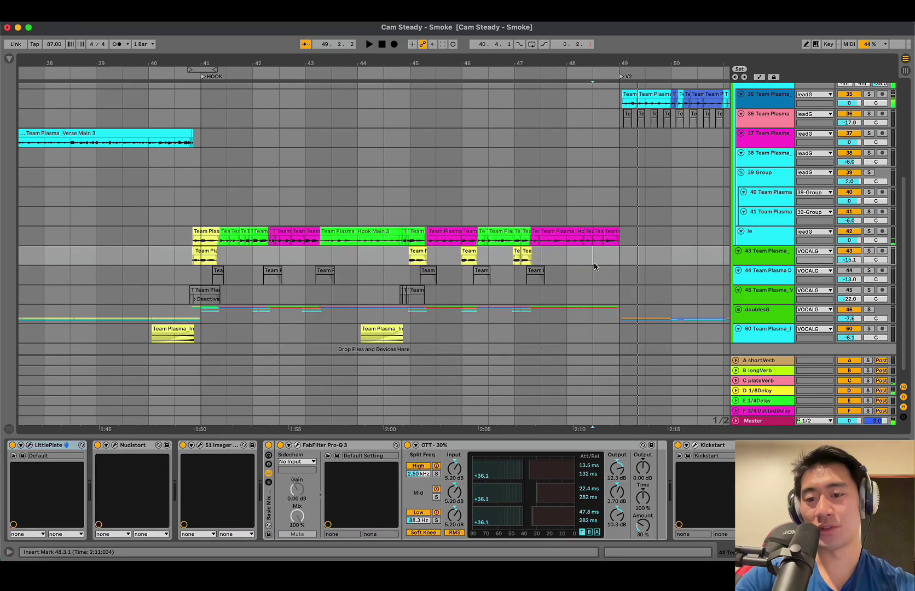
Hide the device view to enlarge the arrangement and save the set.
scroll(595, 266, down, 3)
key(alt+super+l)
click(595, 266)
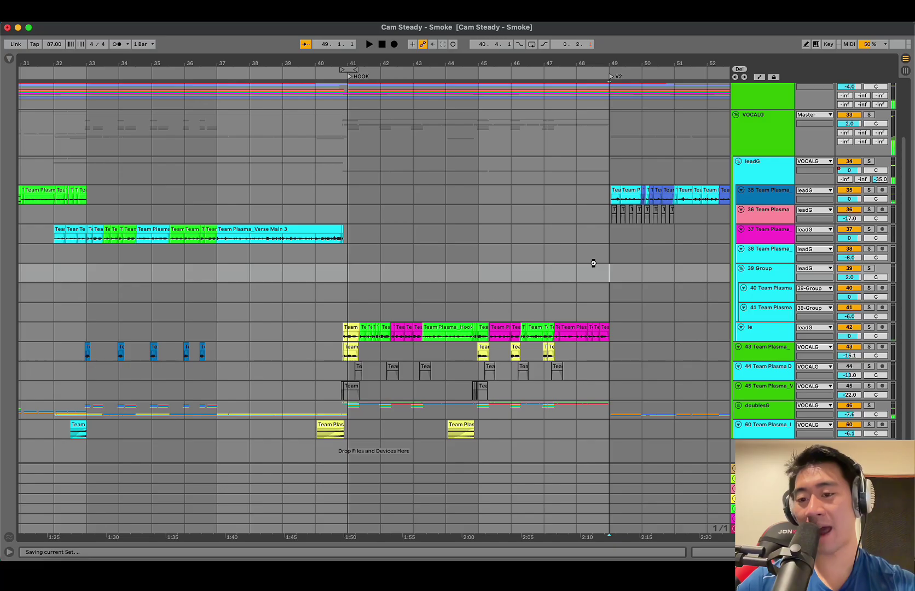
Look over where the backing layer clips on track 43 sit across the song, from the intro to the last hook.
click(317, 356)
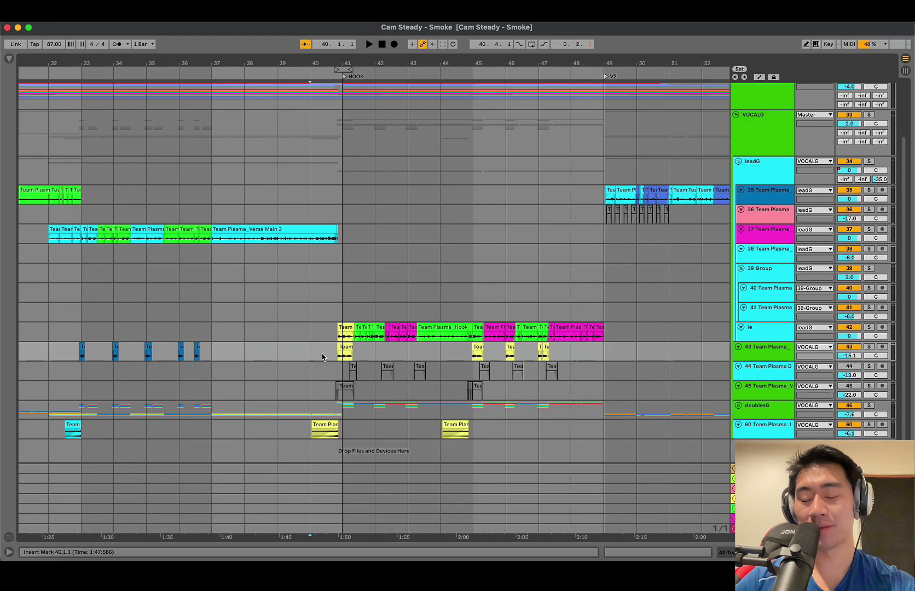
key(minus)
scroll(324, 357, left, 7)
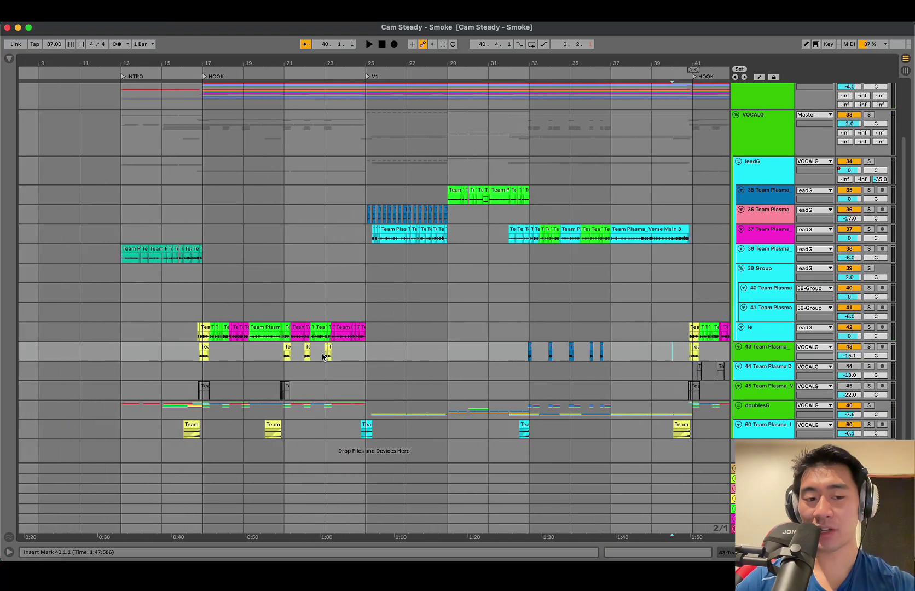
scroll(338, 357, right, 2)
scroll(338, 357, right, 10)
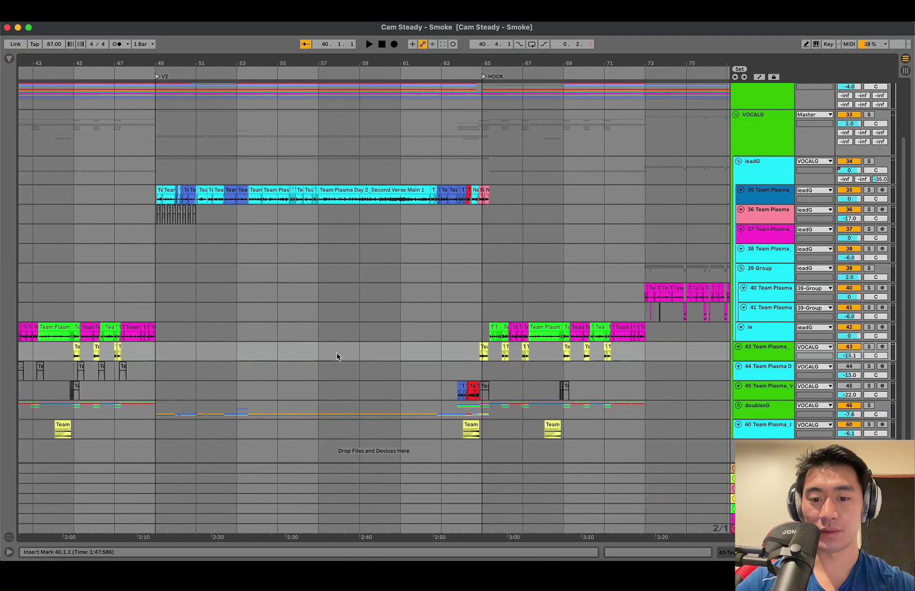
Solo the VOCALG group and play the verse 1 vocals with both layers from 32.4.1.
scroll(338, 357, left, 9)
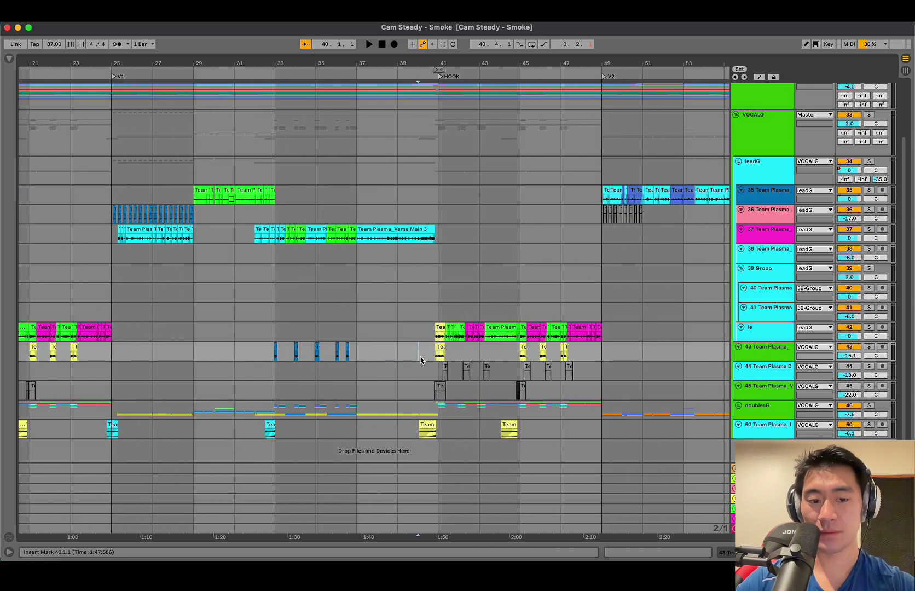
key(plus)
key(plus)
click(260, 350)
click(763, 137)
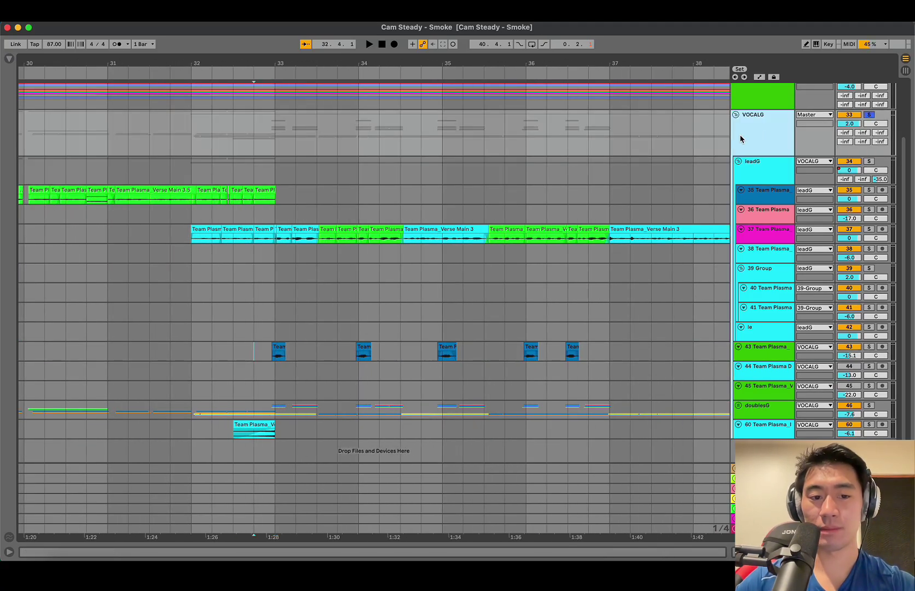
key(space)
click(253, 359)
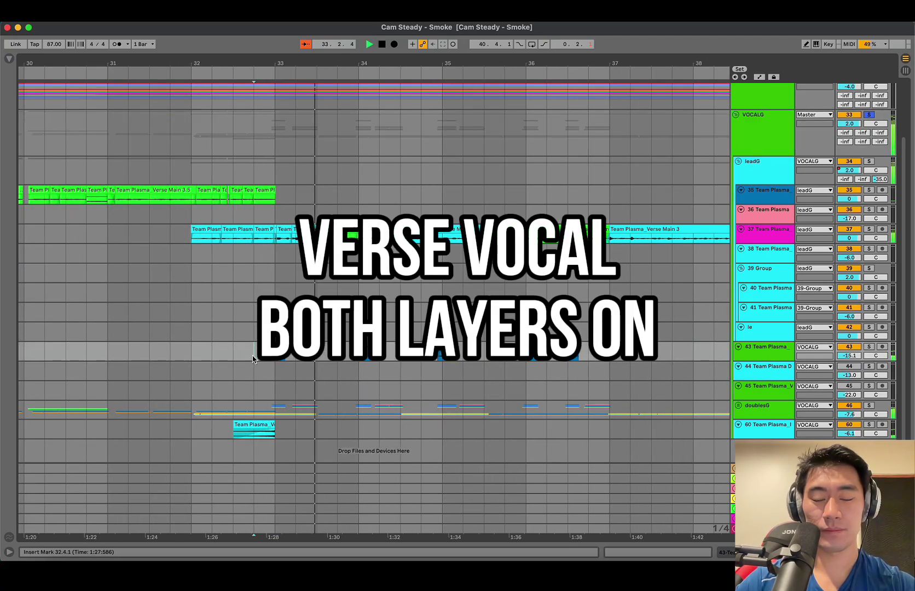
click(268, 361)
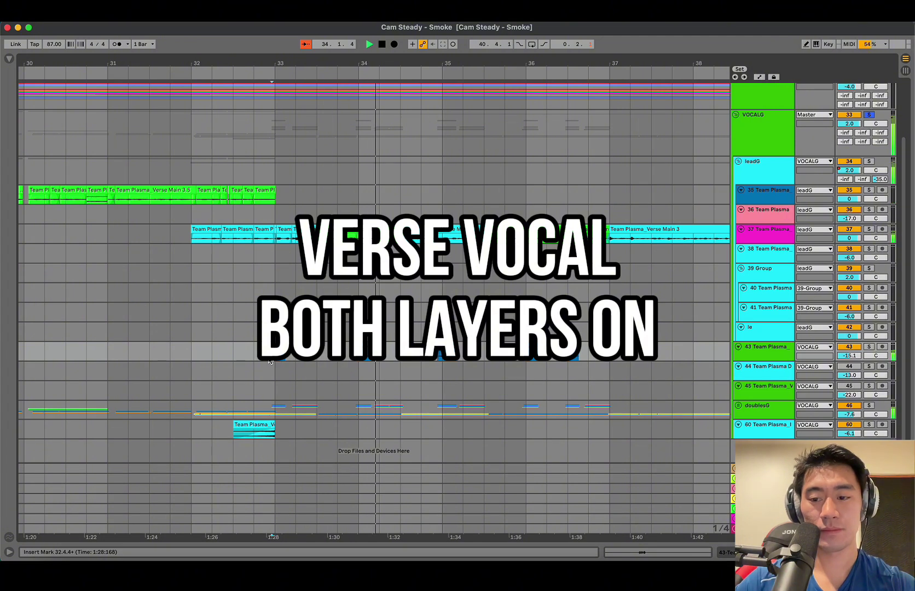
Solo the backing layer on track 43 and play its verse clips on their own.
key(space)
key(s)
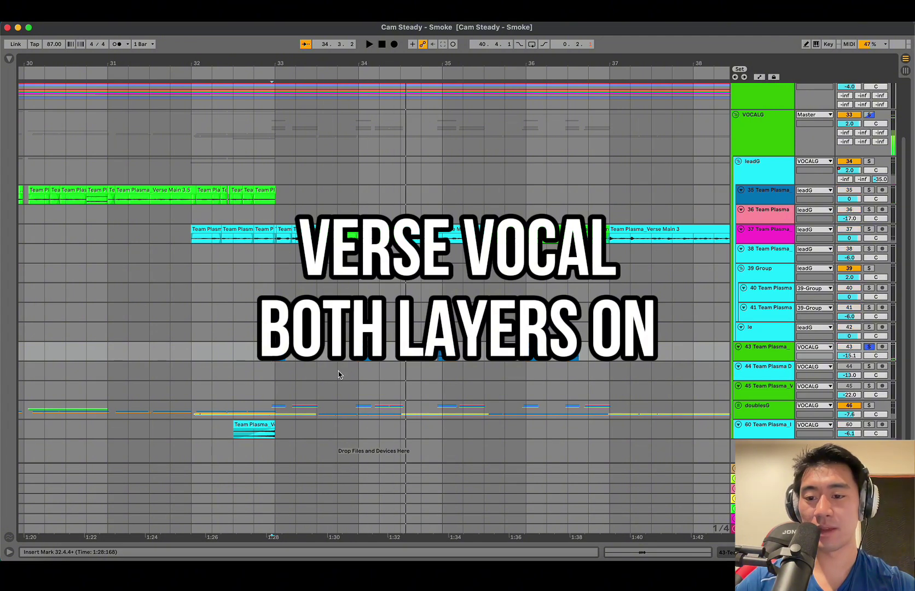
key(space)
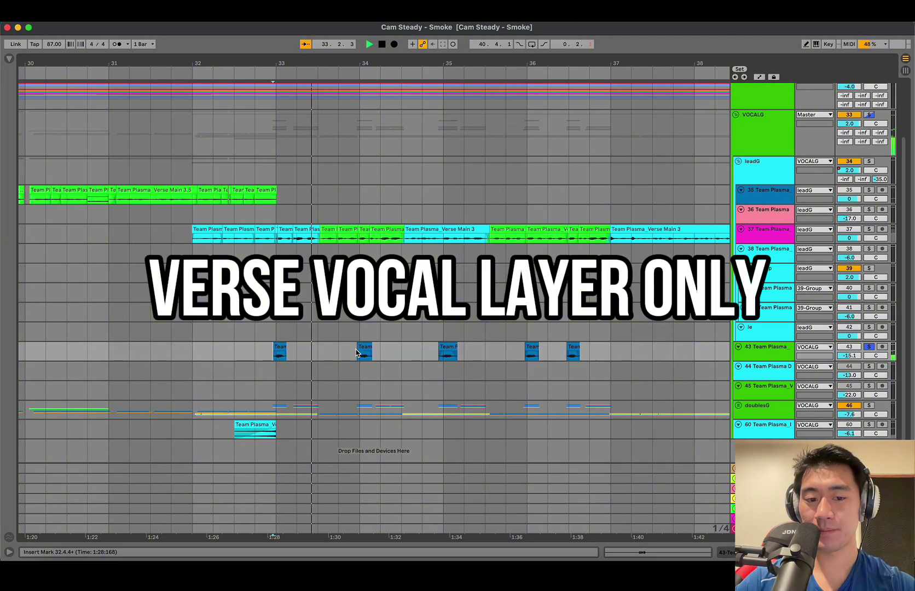
click(527, 359)
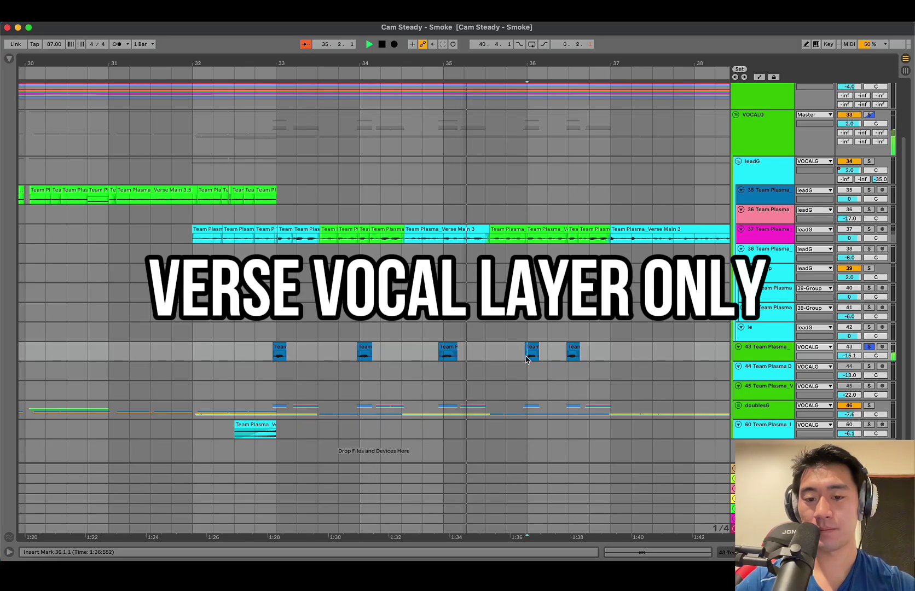
key(space)
Select the verse backing clips on track 43 from 32.4.1 to 37.1.1 and show the track's device chain.
drag(611, 357, 254, 357)
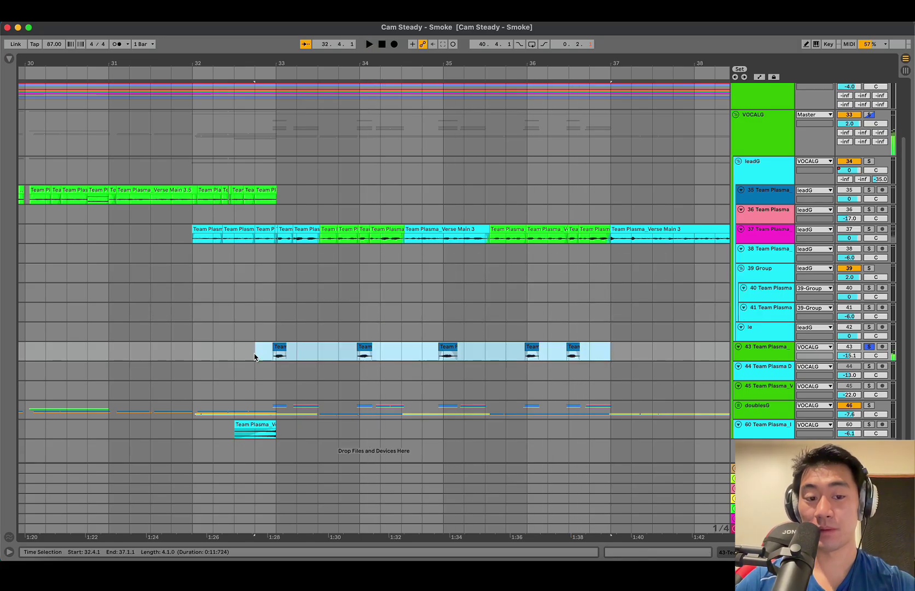
double_click(255, 357)
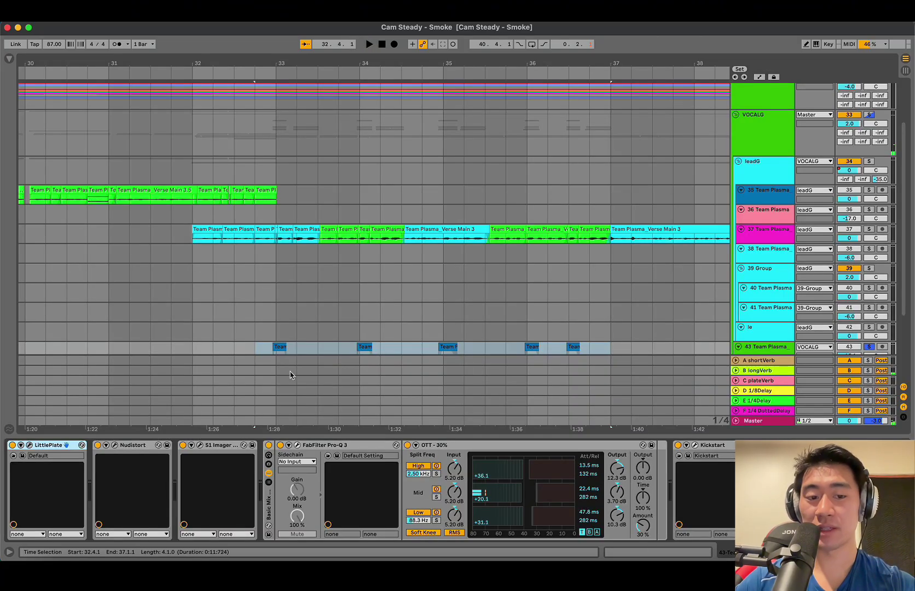
drag(255, 325, 300, 349)
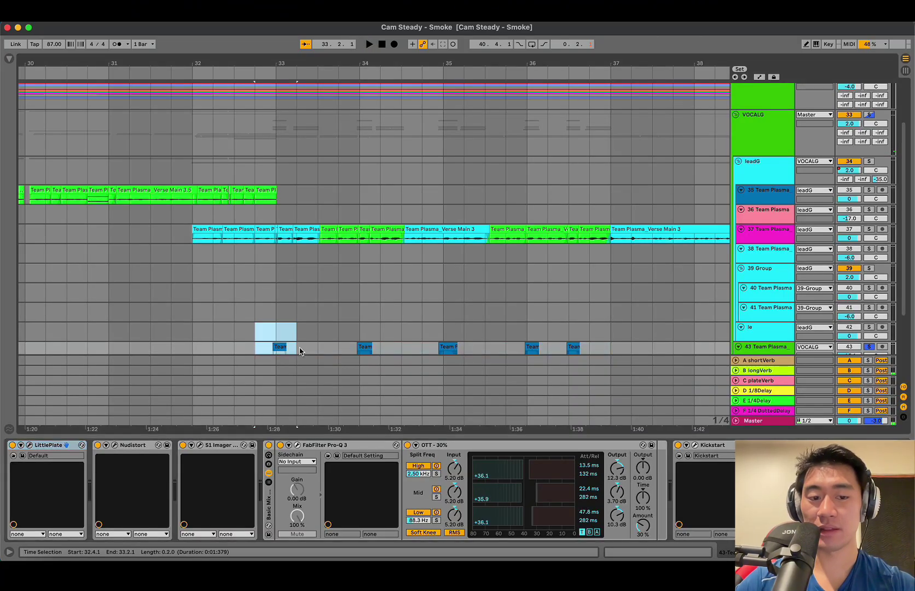
double_click(300, 349)
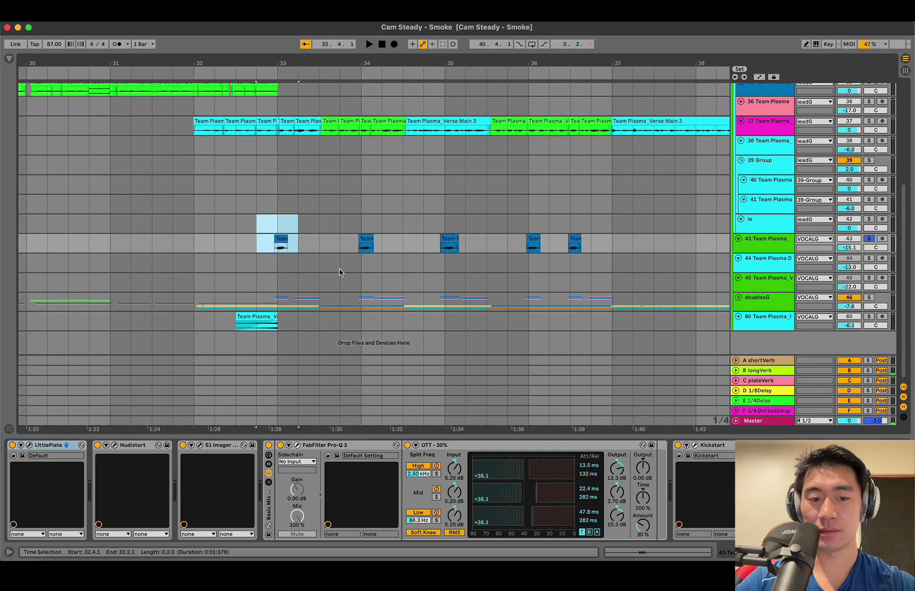
Inspect the verse backing clips on track 43, switching between their clip settings and the track's device chain.
drag(343, 238, 465, 236)
key(shift+Tab)
key(shift+Tab)
key(shift+Tab)
key(shift+Tab)
key(shift+Tab)
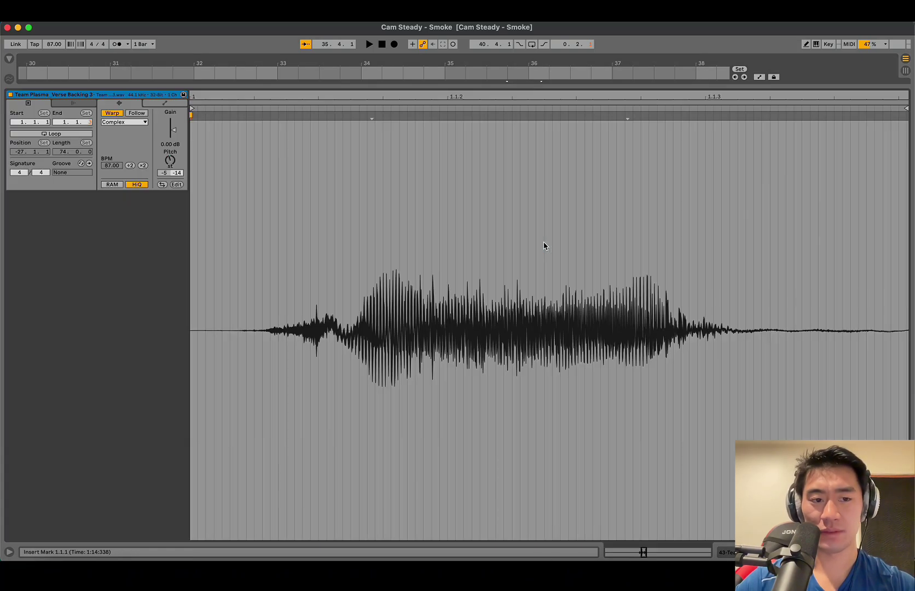
key(shift+Tab)
drag(525, 243, 556, 245)
key(shift+Tab)
key(shift+Tab)
Unfold the doublesG group to show its individual double tracks.
click(559, 264)
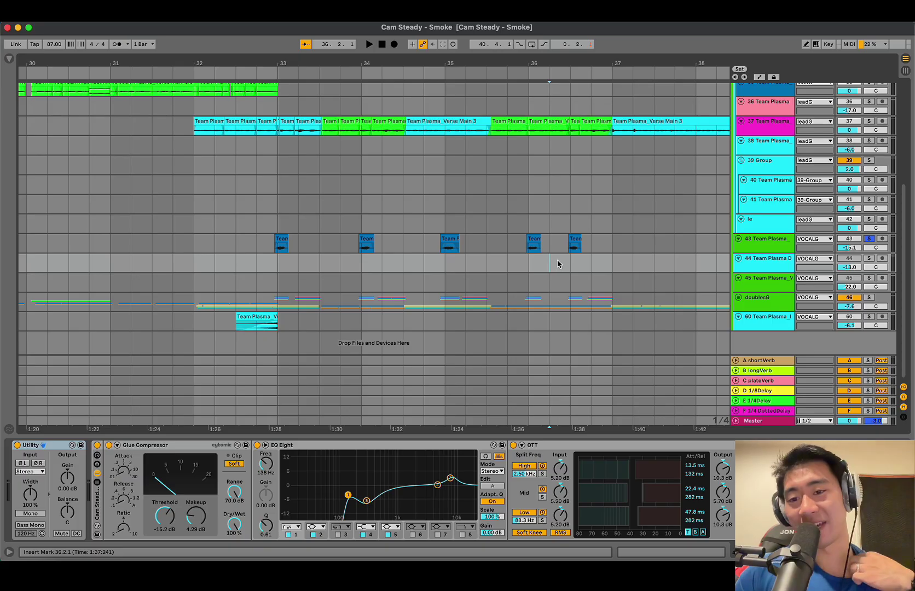
key(minus)
key(minus)
key(minus)
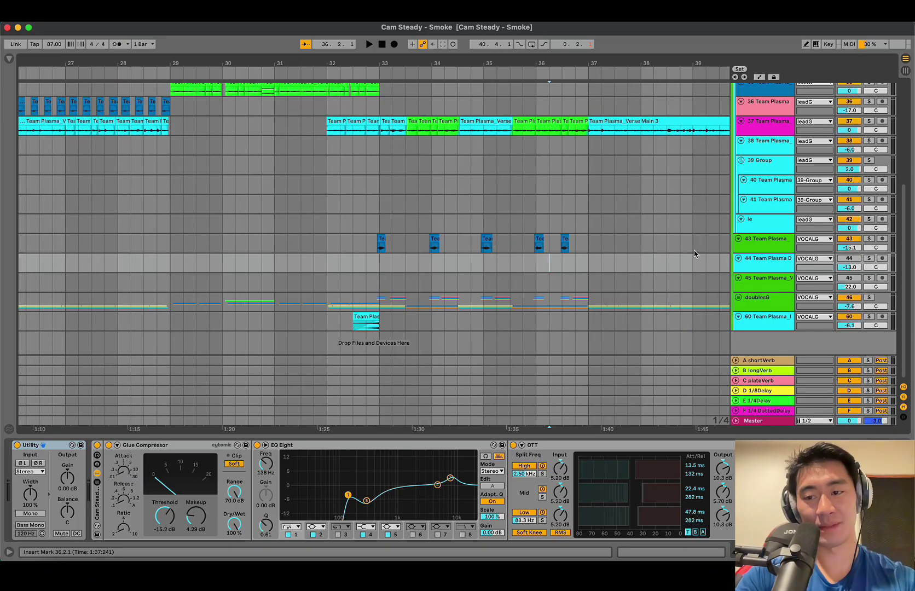
key(minus)
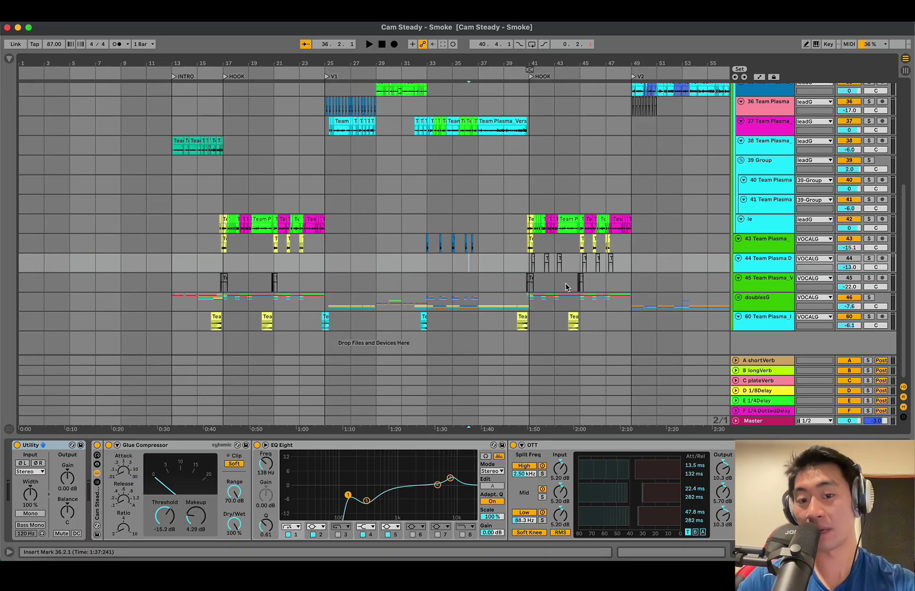
scroll(566, 287, right, 10)
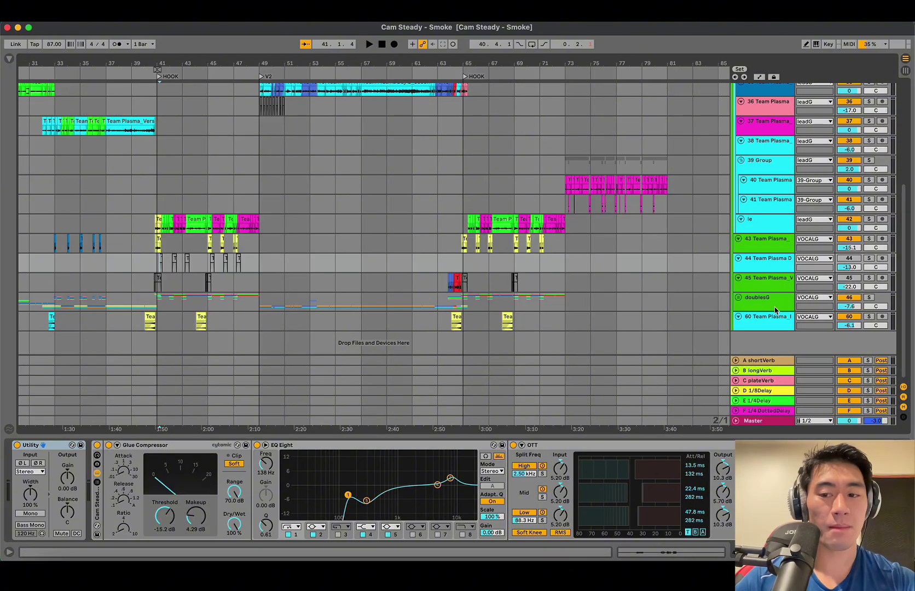
click(766, 288)
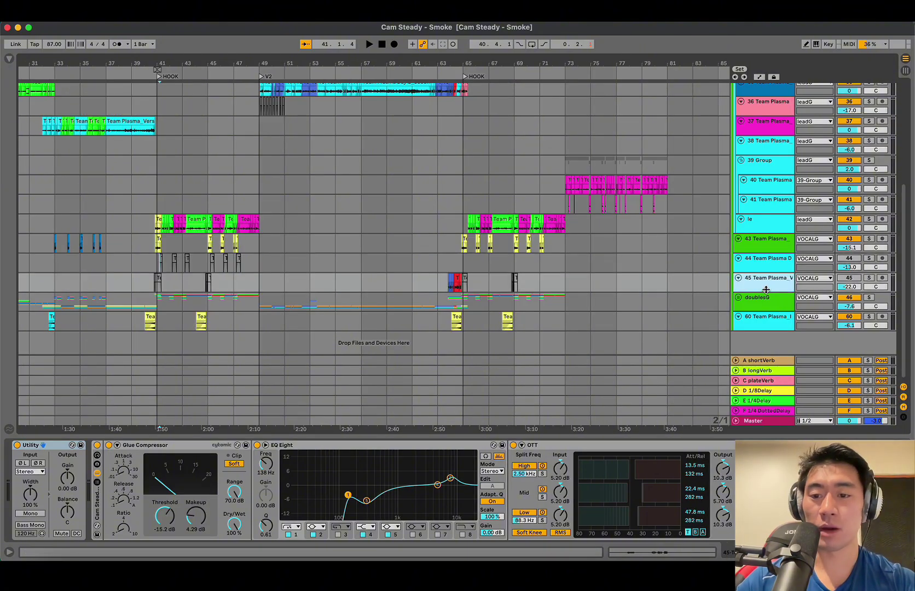
key(Down)
key(Down)
click(739, 297)
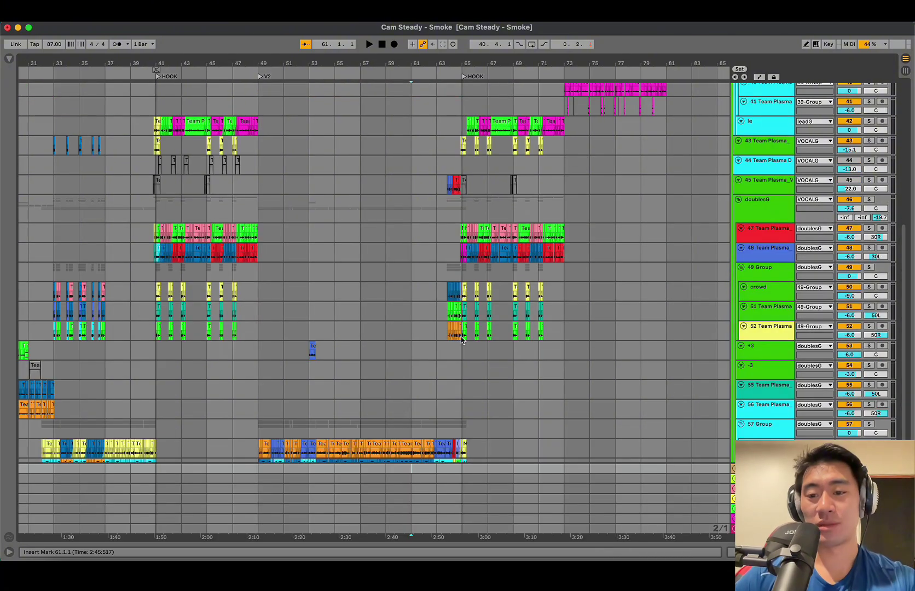
Collapse 49 Group, +3, -3, tracks 55 and 56, and 57 Group inside doublesG.
click(759, 287)
key(Up)
key(Left)
key(Down)
key(Left)
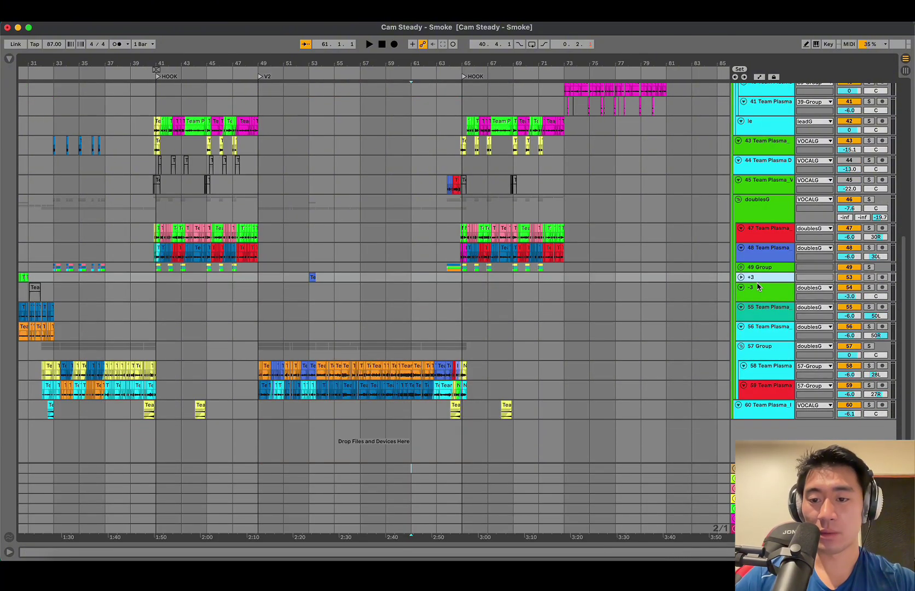
key(Down)
key(Left)
key(Down)
key(Left)
key(Down)
key(Left)
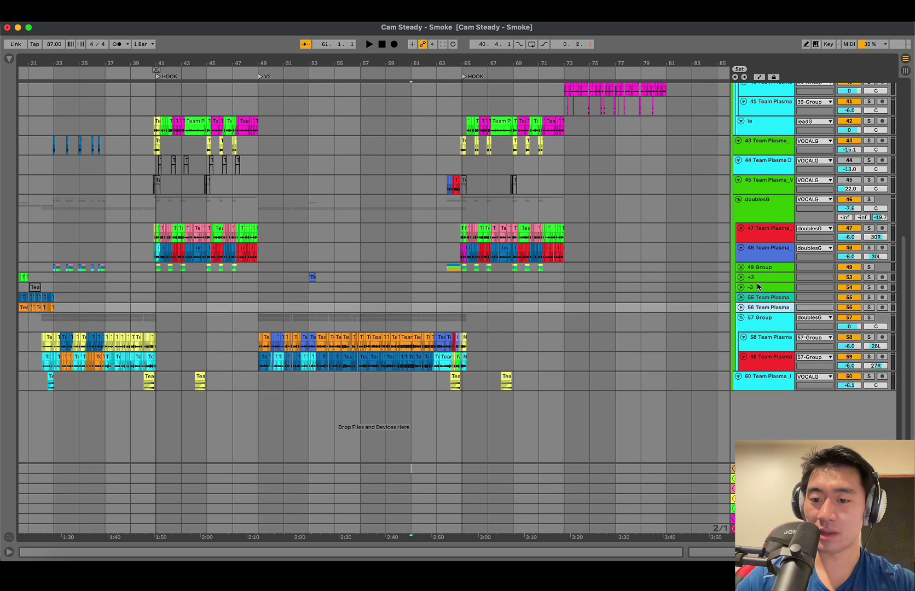
key(Down)
key(Left)
shift+click(766, 268)
shift+click(764, 328)
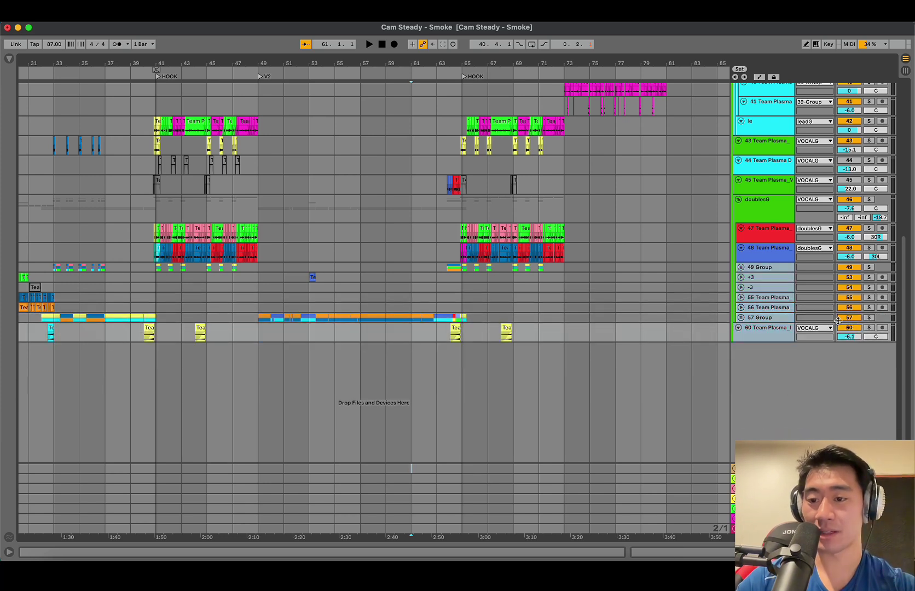
Set the insert mark to the first hook at 17.1.1, solo the doublesG group and open its device chain.
scroll(484, 269, left, 5)
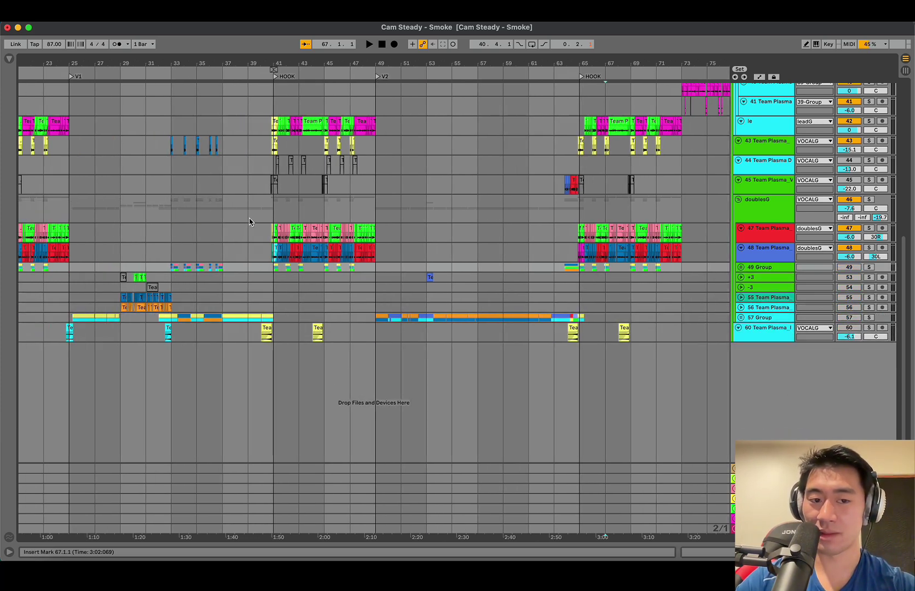
click(257, 230)
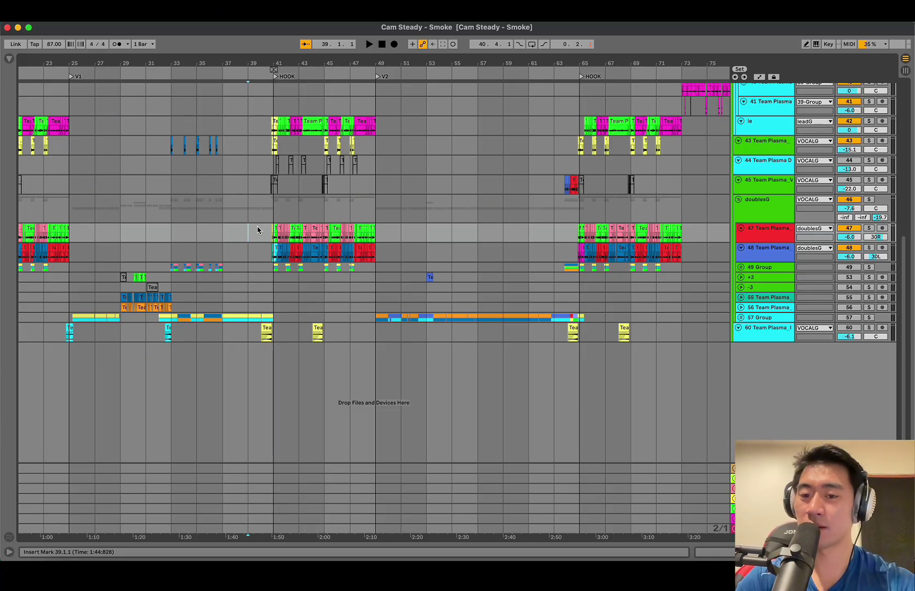
scroll(259, 230, left, 4)
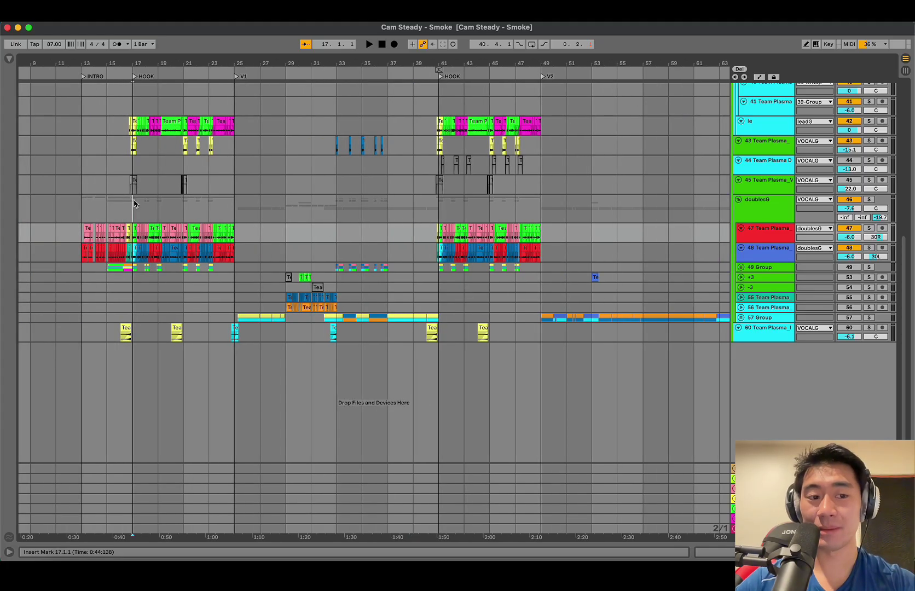
key(plus)
key(plus)
key(s)
double_click(762, 202)
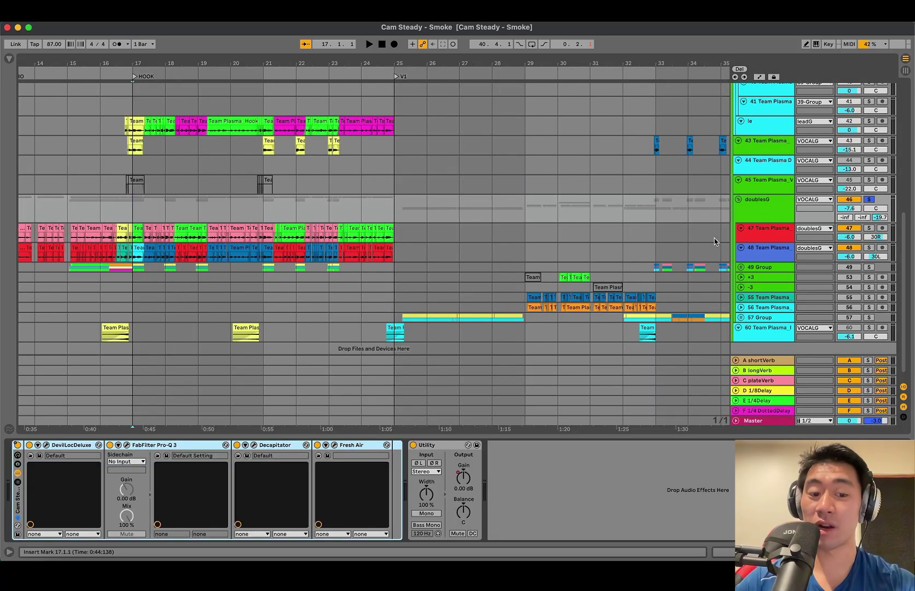
Play the hook doubles from 17.1.1 with the doublesG effects rack bypassed, and again with the rack restored.
click(18, 446)
click(137, 210)
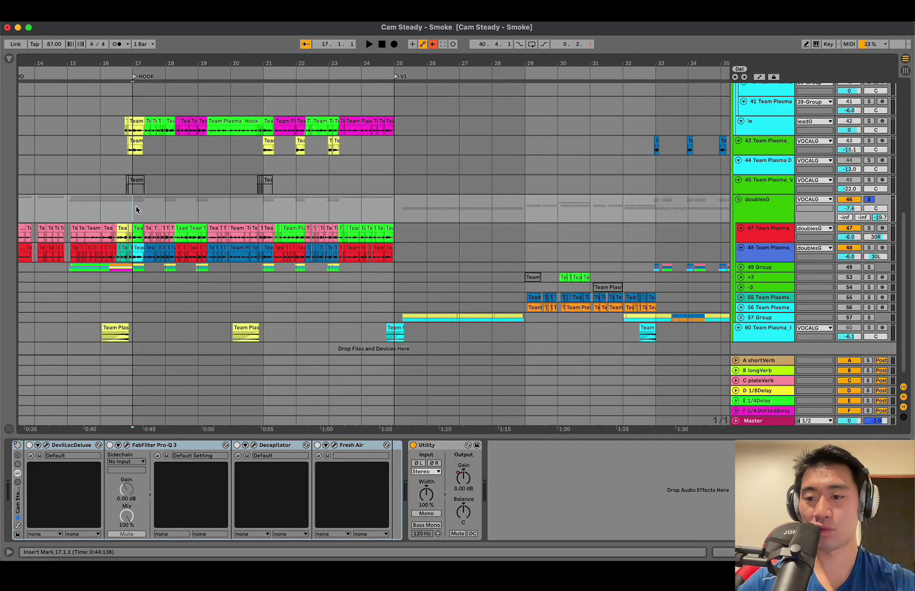
key(space)
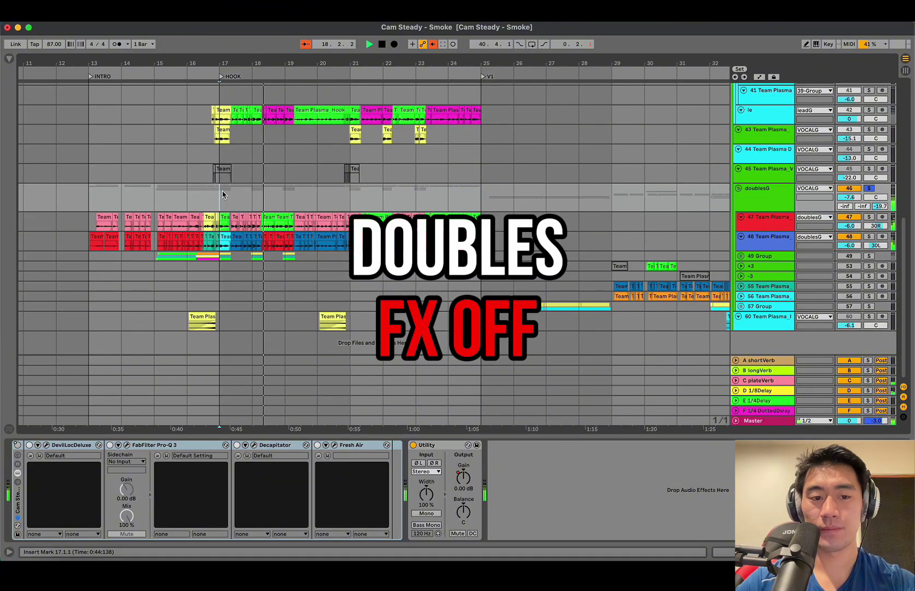
click(433, 45)
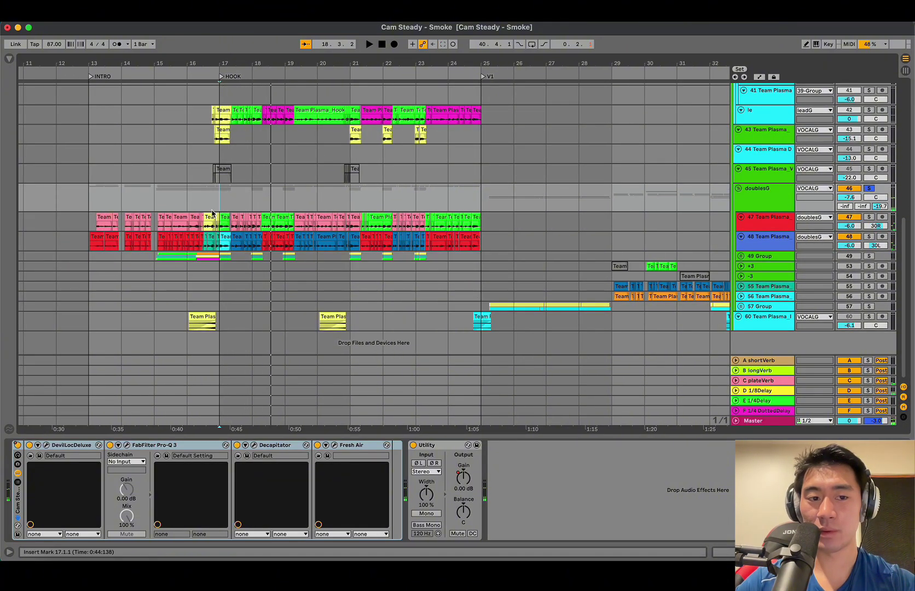
key(space)
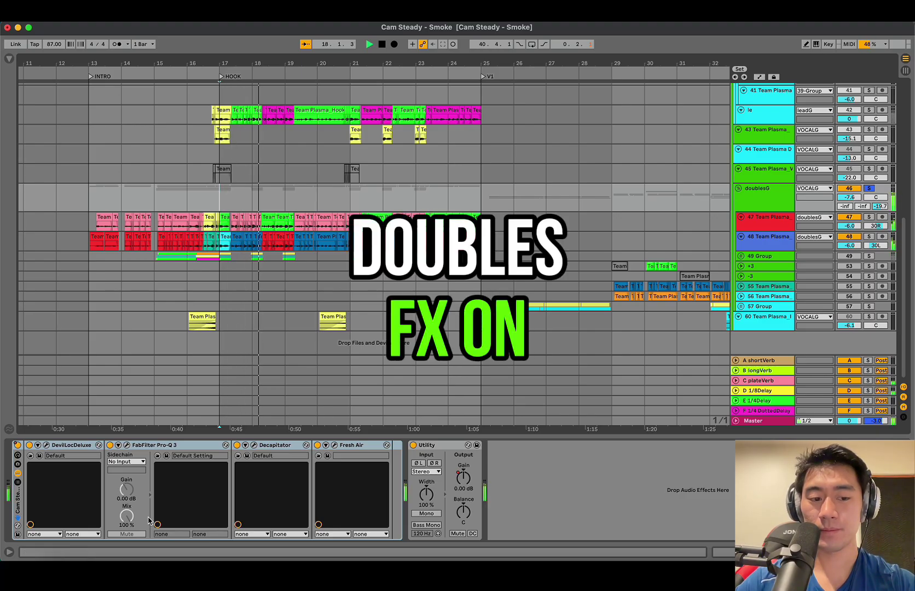
Open the DevilLocDeluxe, FabFilter Pro-Q 3, Decapitator and Fresh Air windows of doublesG and spread them apart.
click(46, 445)
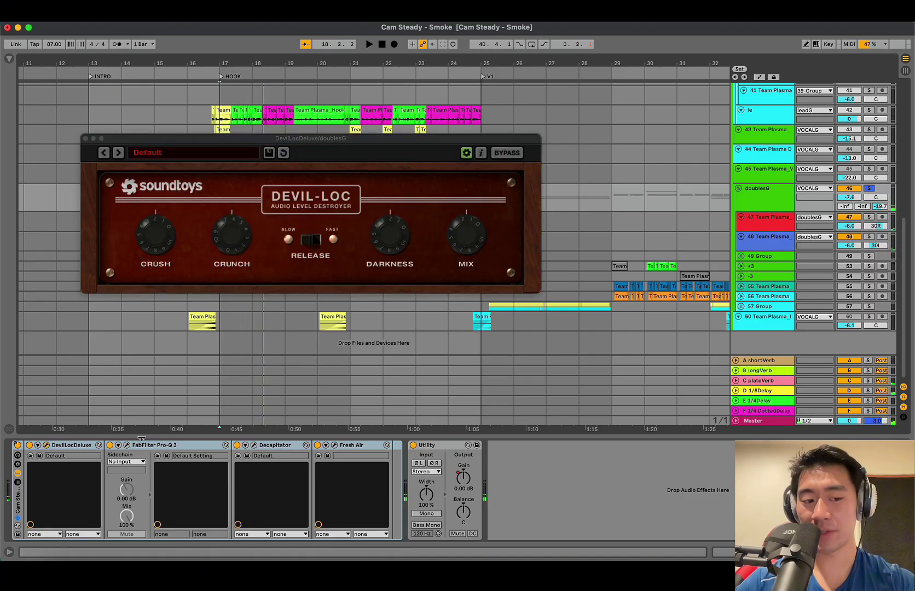
click(127, 445)
click(254, 445)
click(334, 445)
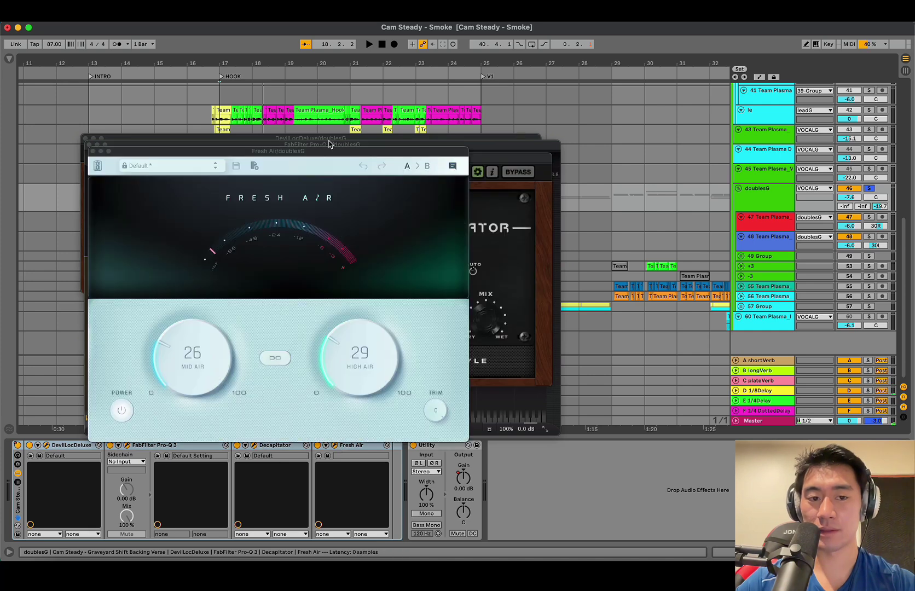
drag(353, 145, 614, 175)
drag(241, 161, 457, 173)
drag(333, 147, 272, 109)
Turn off FabFilter Pro-Q 3, Decapitator and Fresh Air on doublesG, leaving only DevilLocDeluxe active in the rack.
click(192, 445)
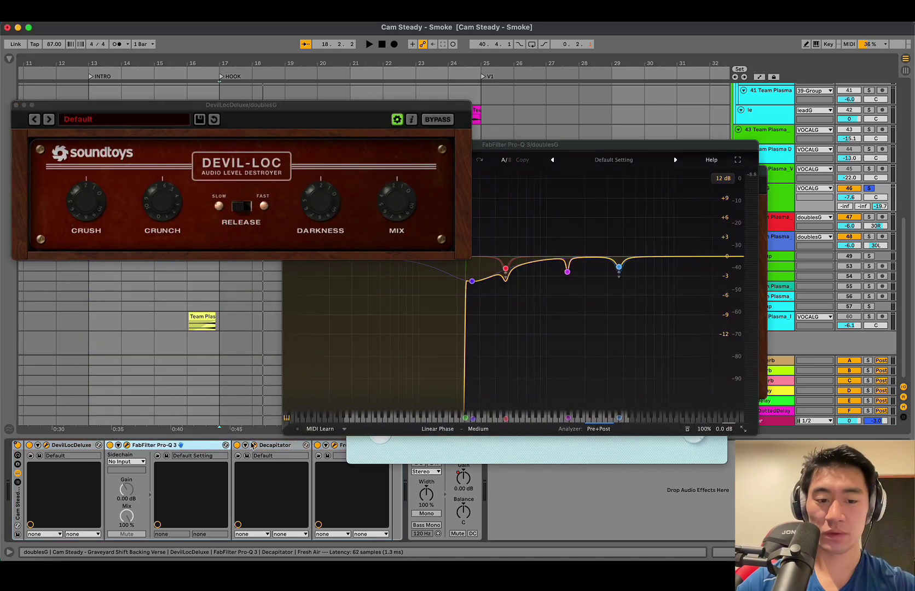
shift+click(342, 447)
click(318, 446)
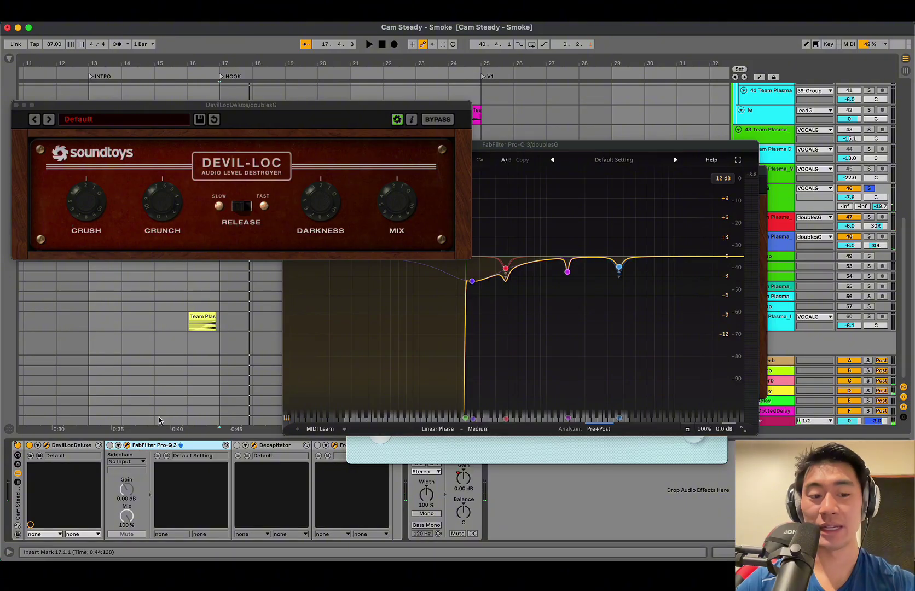
Turn FabFilter Pro-Q 3 back on, examine its EQ curve and bring the DevilLocDeluxe window to the front.
click(110, 446)
drag(561, 145, 508, 152)
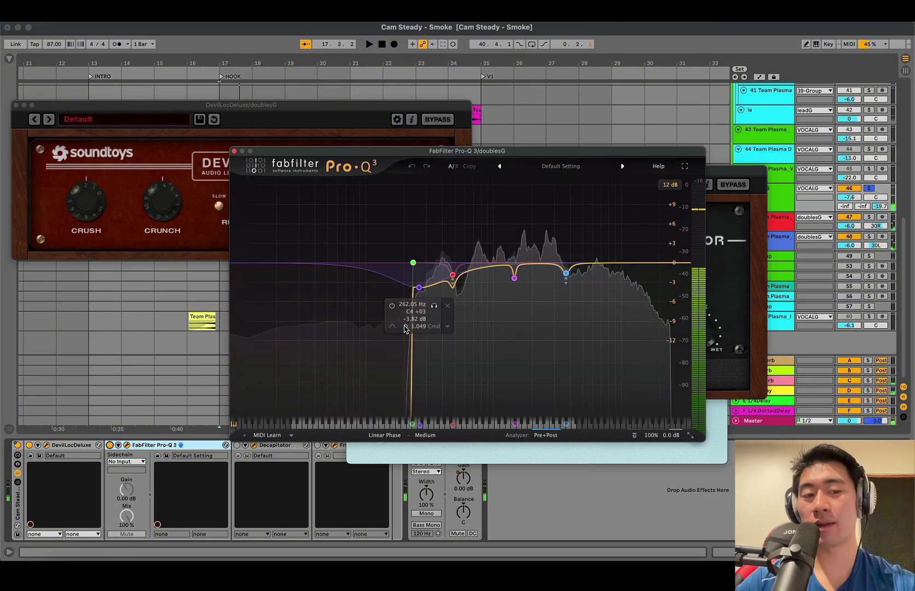
click(215, 184)
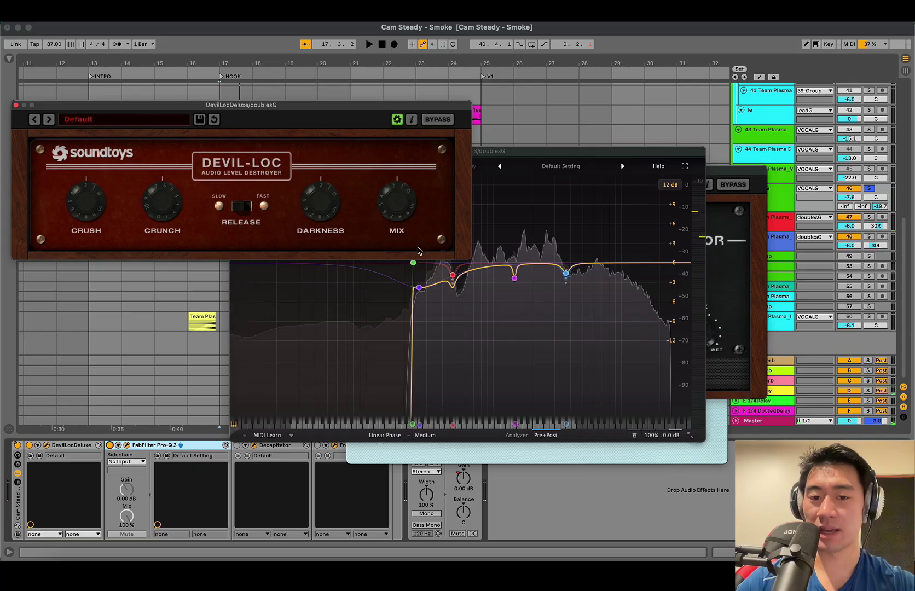
Examine the notches in the FabFilter Pro-Q 3 curve, close that window and shift the Decapitator window aside to reveal it fully.
click(481, 332)
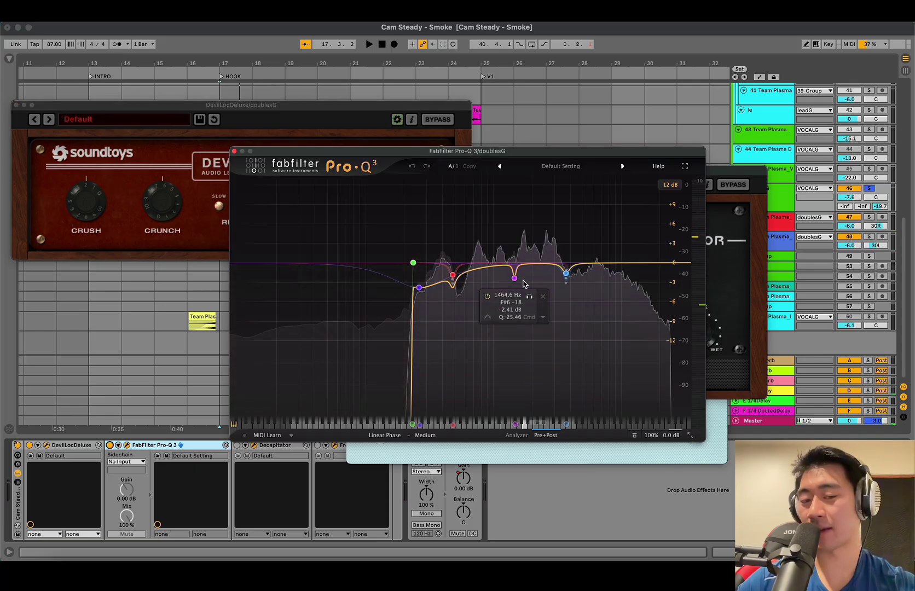
click(235, 150)
drag(497, 174, 509, 174)
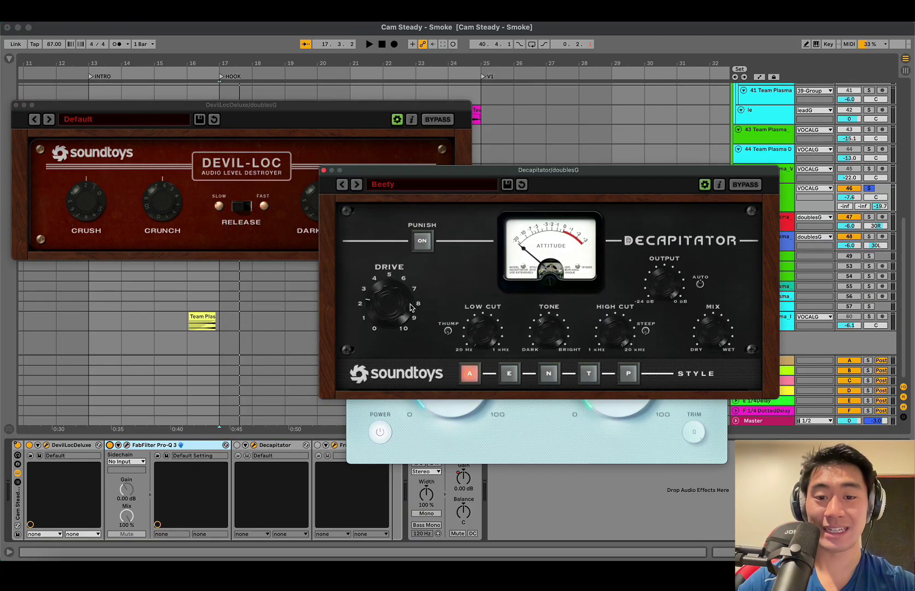
Turn Decapitator on in the doublesG rack, play the hook doubles with it and close the Decapitator window.
key(space)
click(237, 446)
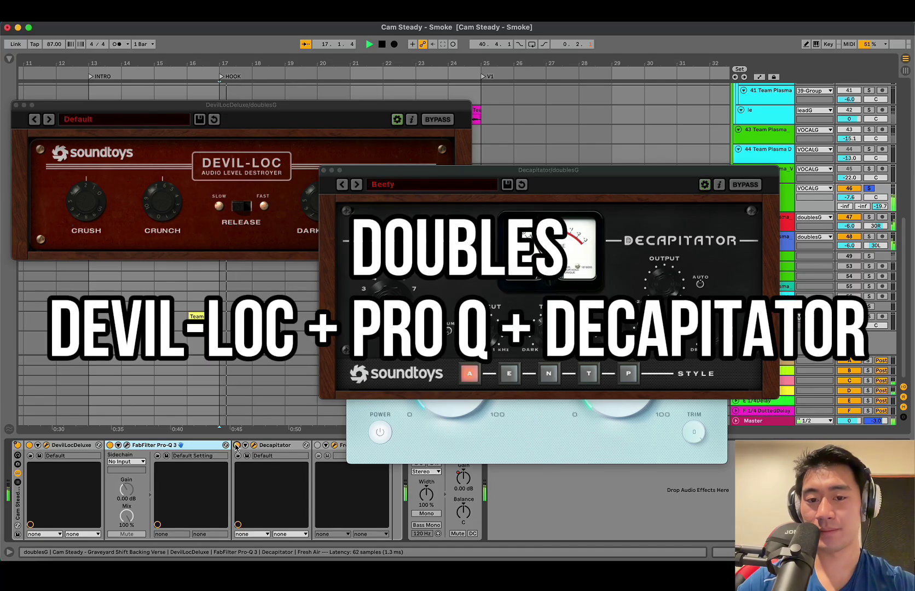
key(space)
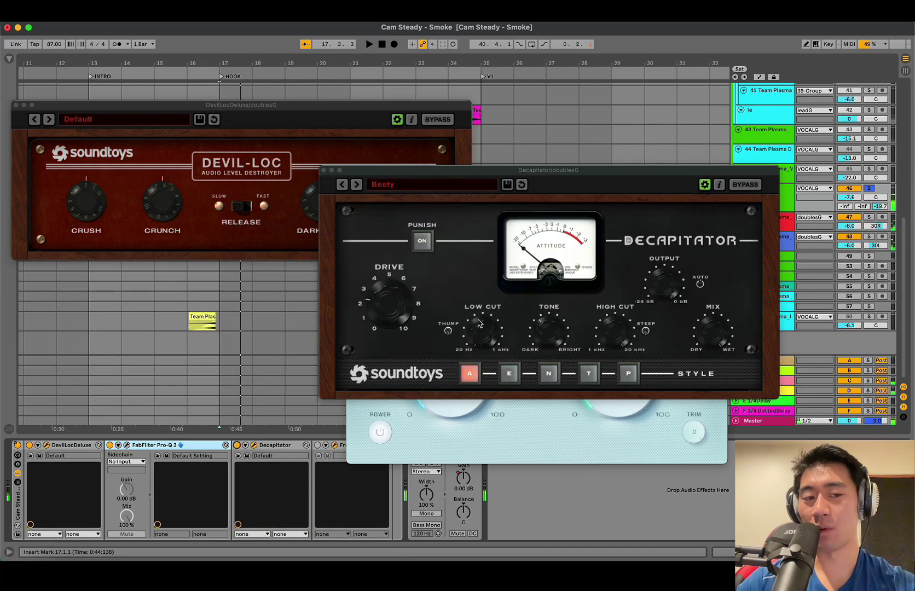
click(324, 170)
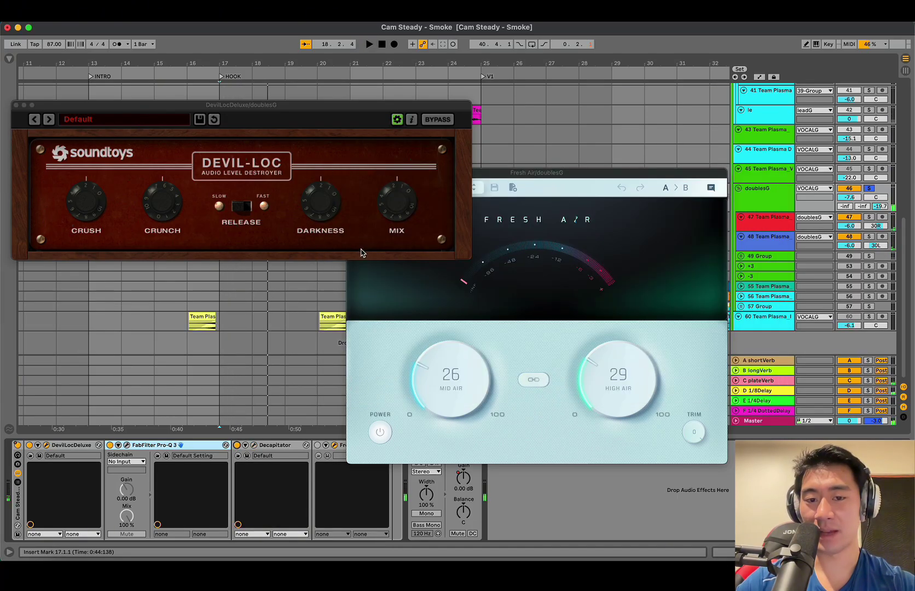
Turn Fresh Air on in the doublesG rack, play the doubles from 17.1.1 and close the remaining plug-in windows.
key(space)
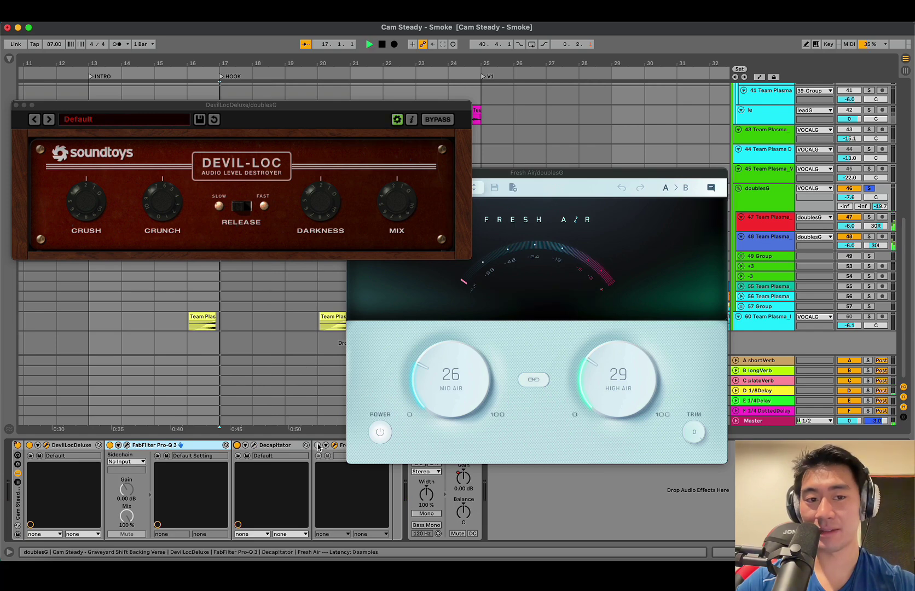
drag(523, 173, 535, 173)
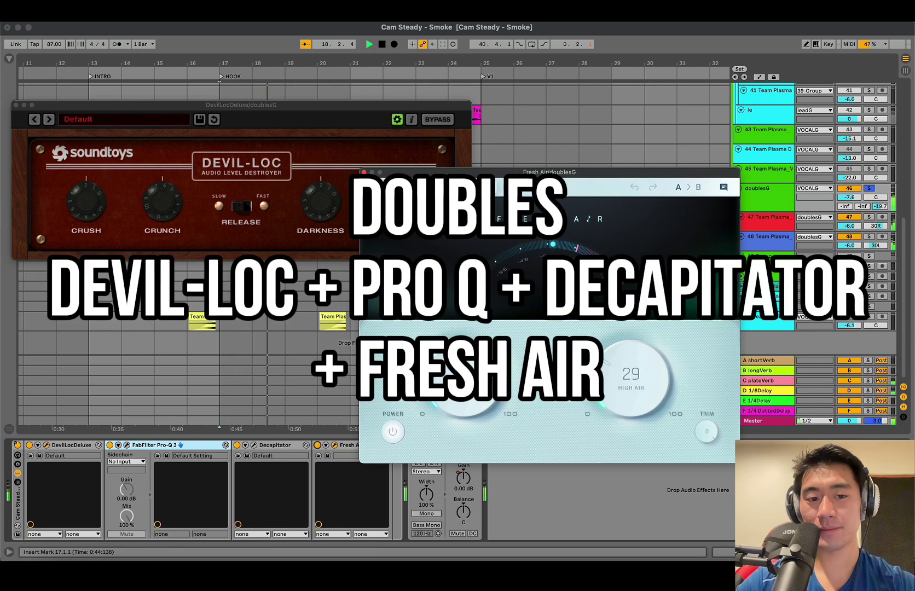
key(space)
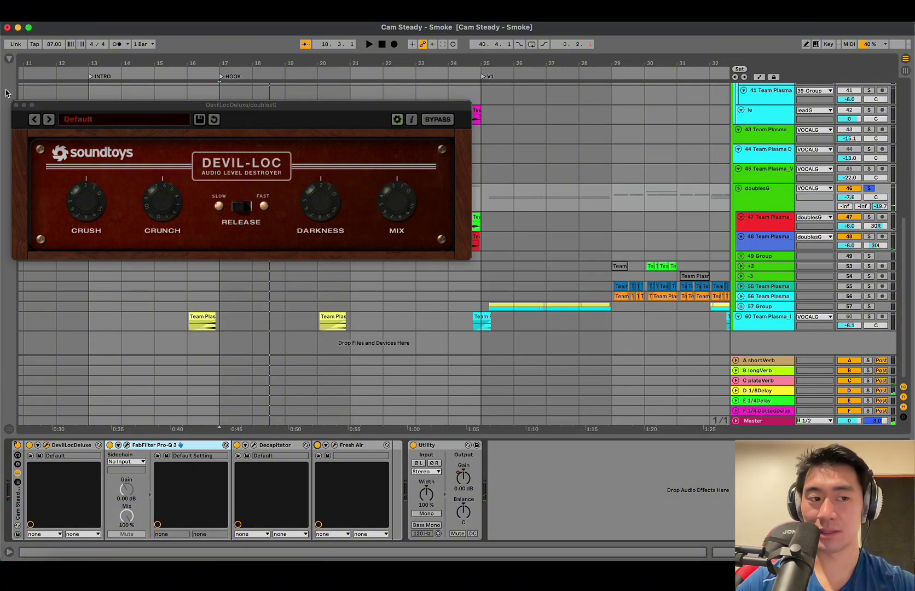
click(15, 105)
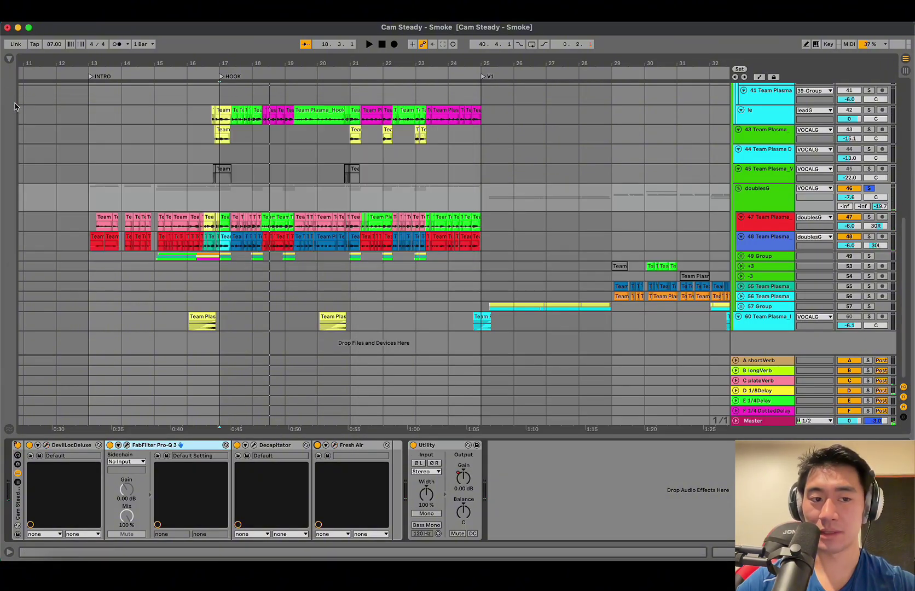
Hide the device view, mute and unsolo doublesG, and play the full song from 17.1.1 without the doubles.
click(221, 226)
click(220, 203)
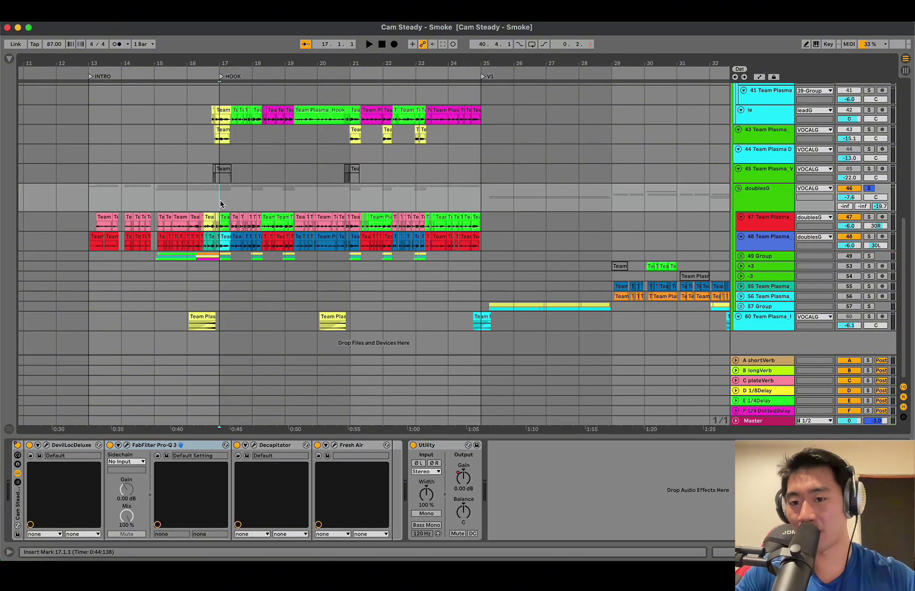
scroll(602, 203, up, 5)
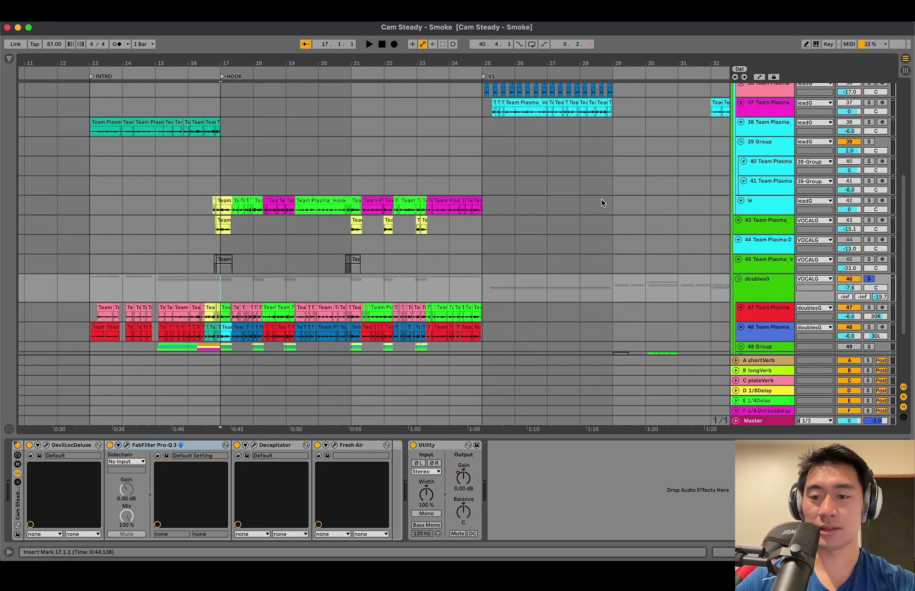
key(super+k)
key(super+alt+l)
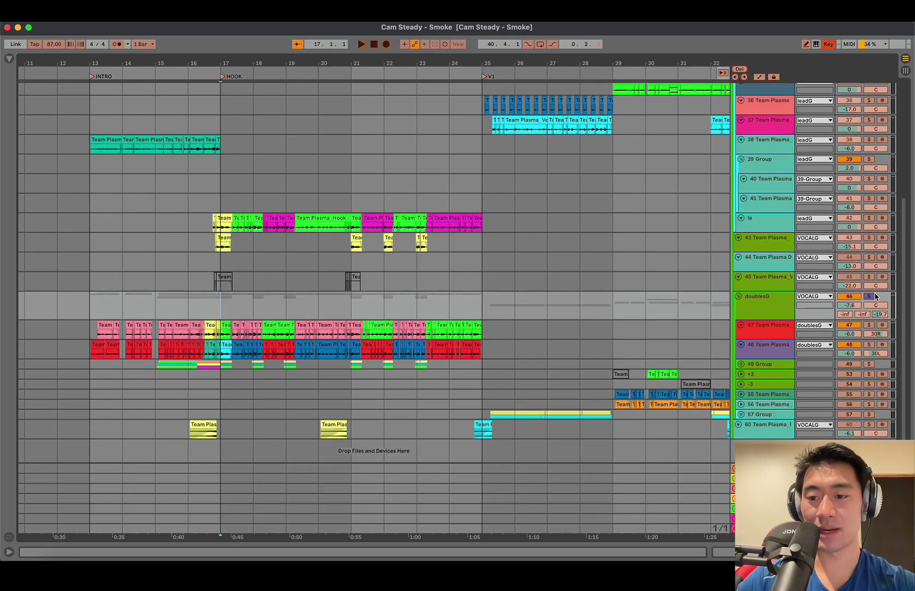
key(super+k)
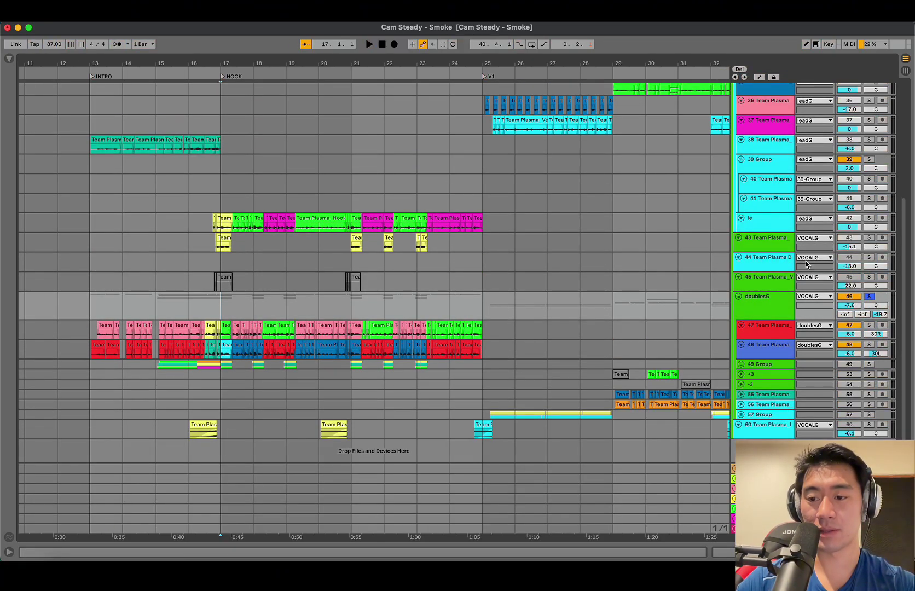
click(849, 286)
click(851, 296)
click(869, 297)
click(224, 311)
key(space)
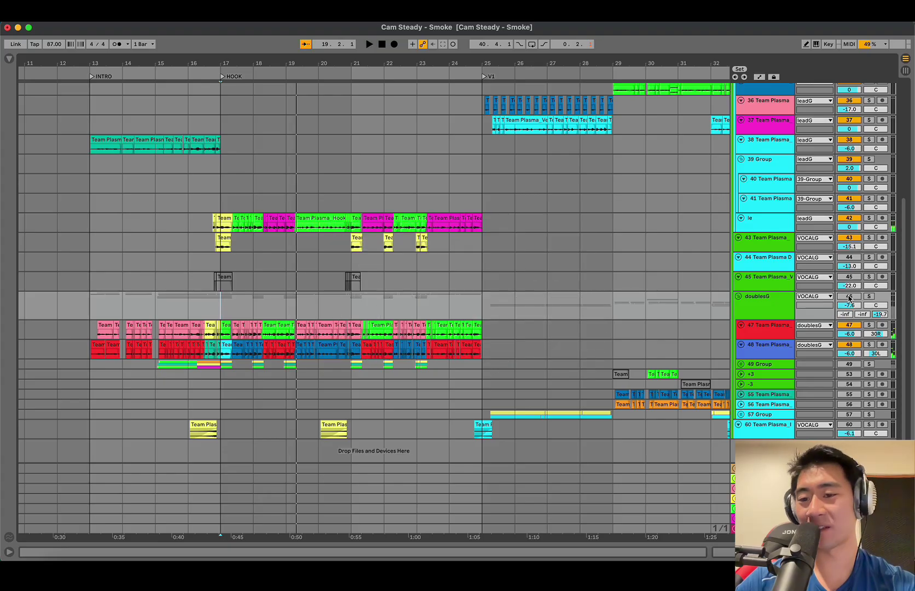
Play the full hook with doublesG unmuted, placing the insert marker at 20.1.1, 21.1.1 and 22.1.1 along the way.
scroll(545, 231, up, 5)
scroll(538, 233, left, 1)
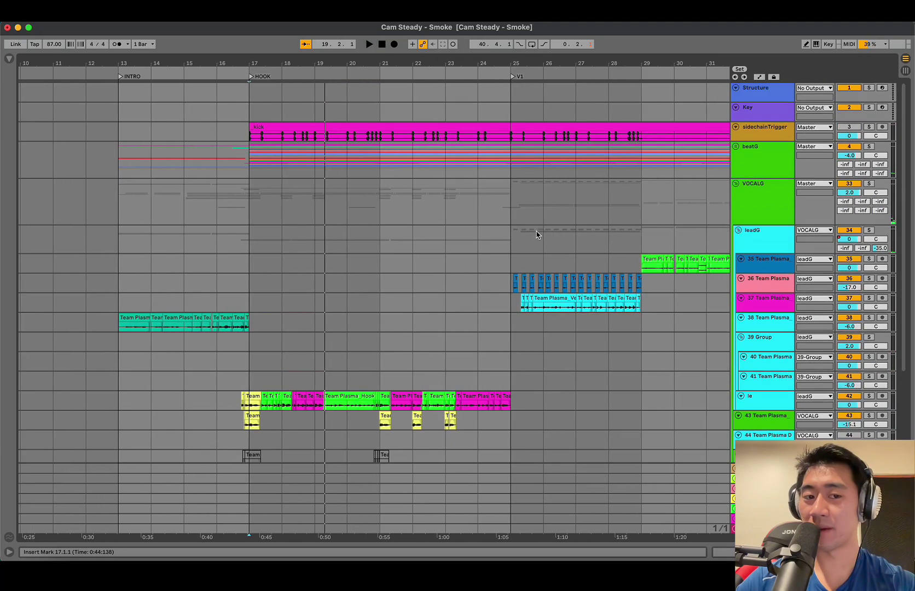
scroll(538, 233, down, 5)
key(space)
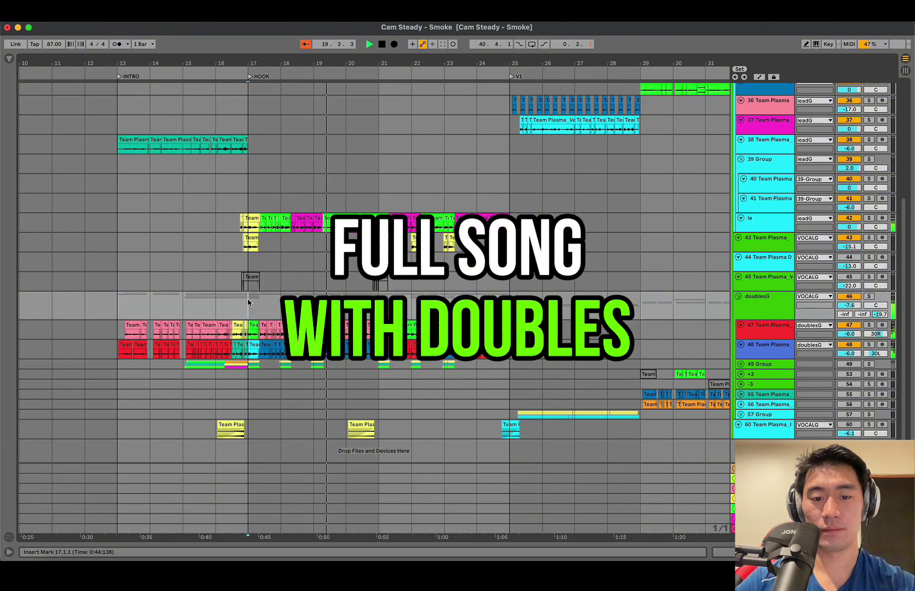
scroll(323, 302, right, 1)
click(323, 302)
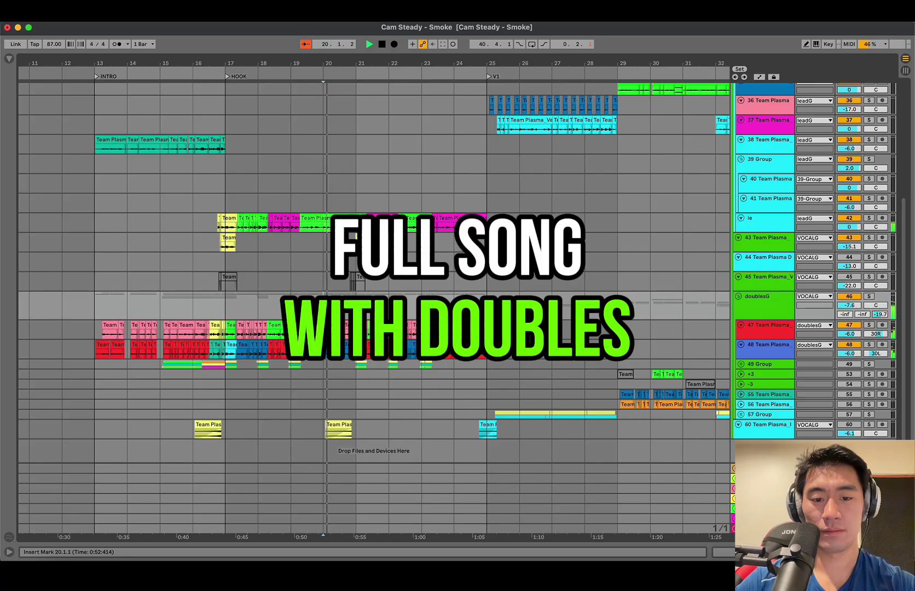
click(356, 301)
scroll(356, 302, right, 1)
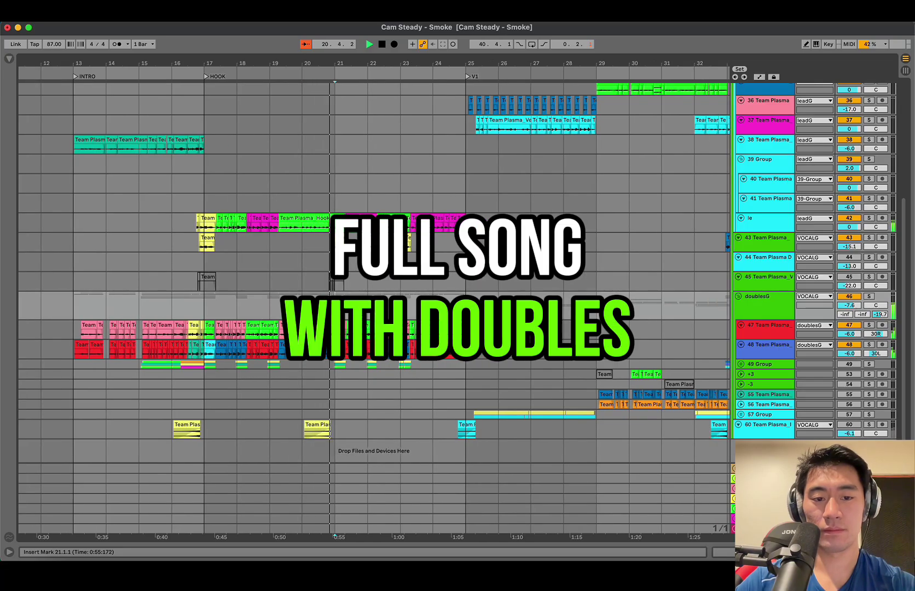
key(space)
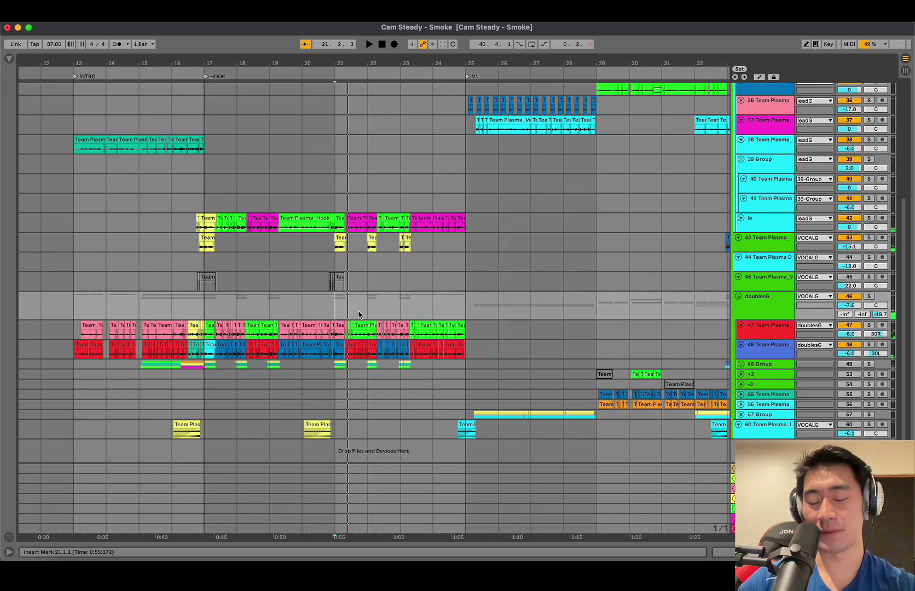
click(358, 315)
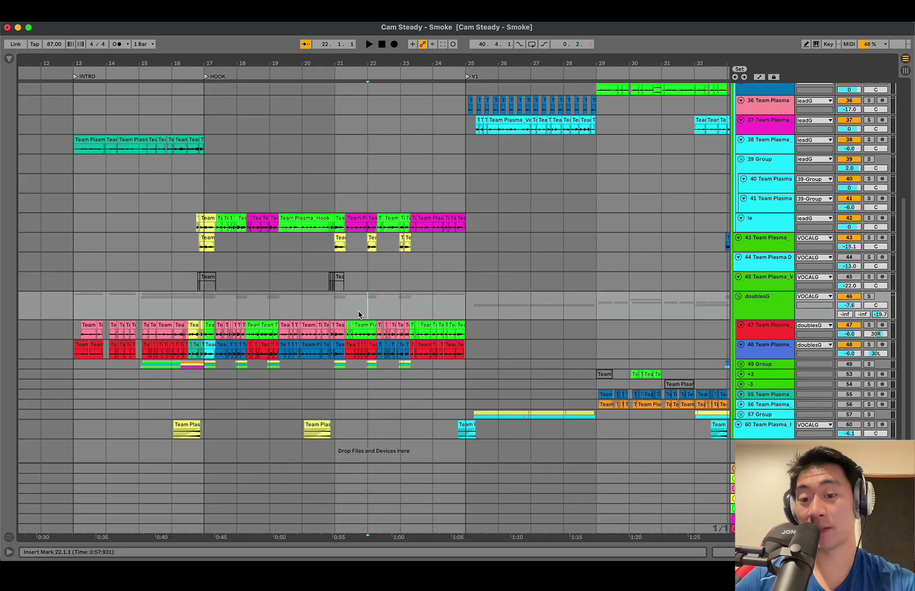
Unfold 49 Group inside doublesG to show its crowd vocal tracks, and increase the group track's height.
click(765, 307)
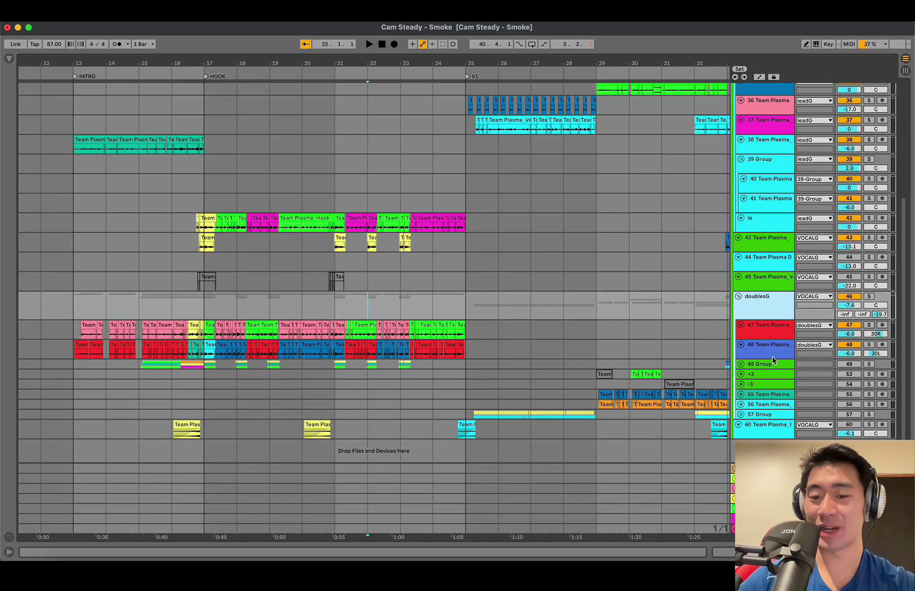
click(775, 364)
key(Right)
scroll(776, 366, down, 3)
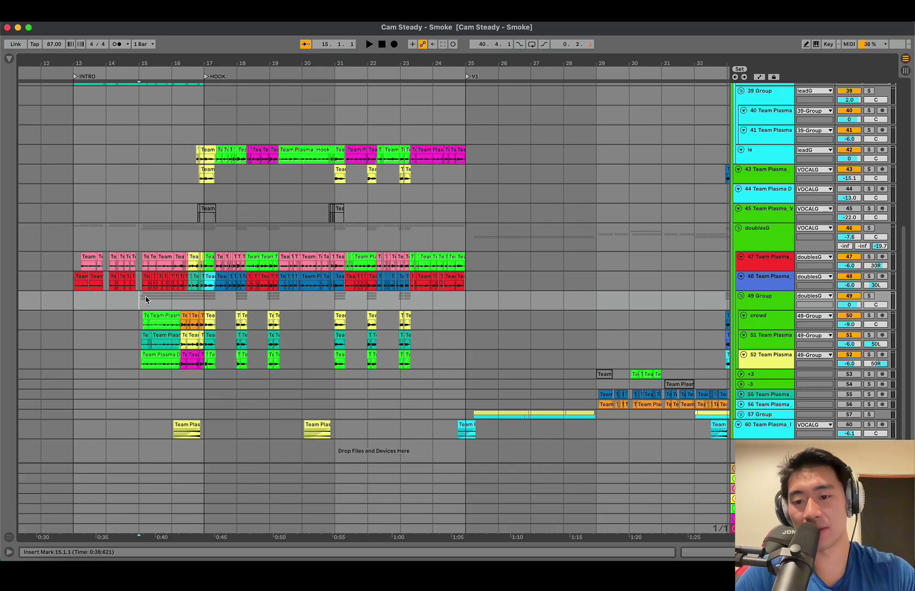
click(772, 303)
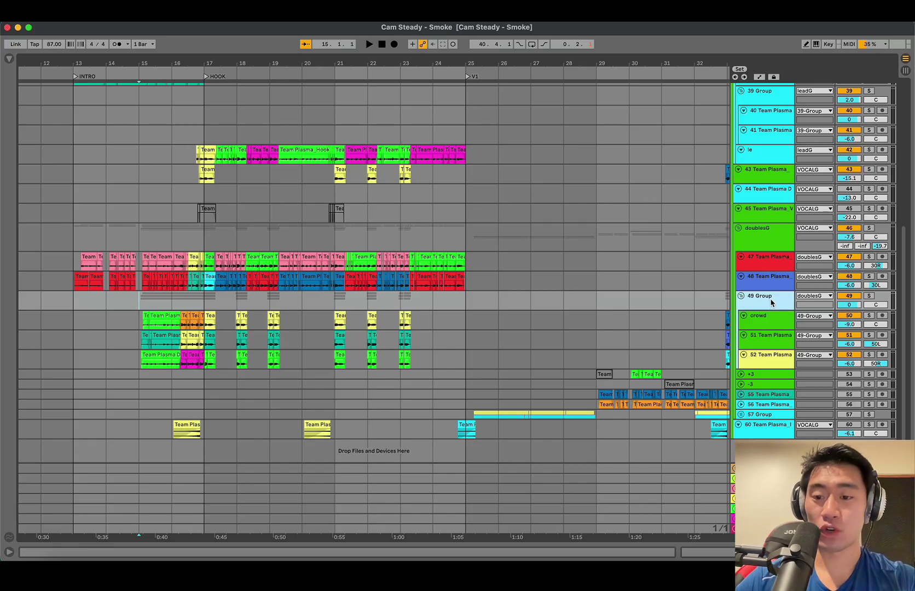
drag(765, 308, 767, 318)
scroll(766, 287, down, 1)
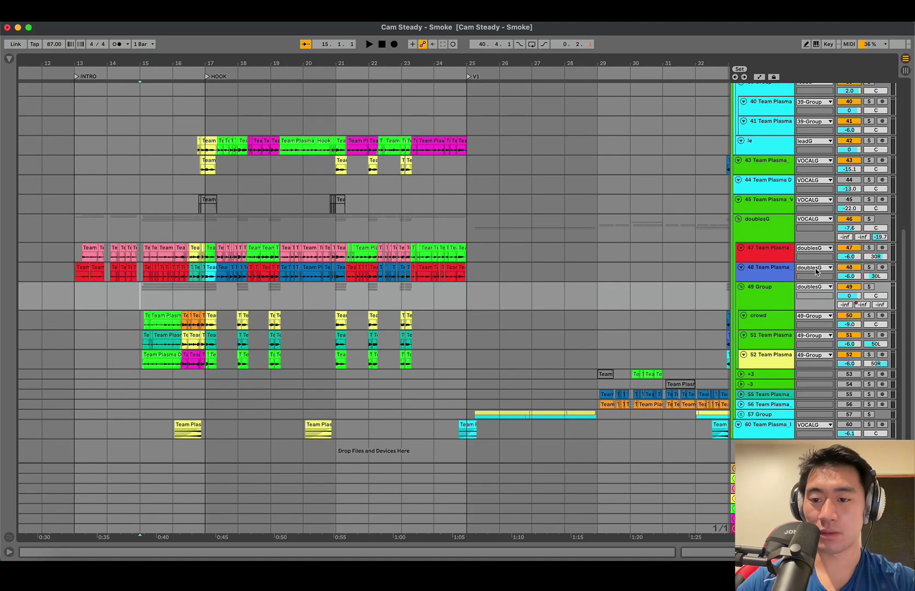
Solo 49 Group and play the crowd vocals with their effects from 15.1.1, then set the insert marker at 17.1.1.
click(869, 286)
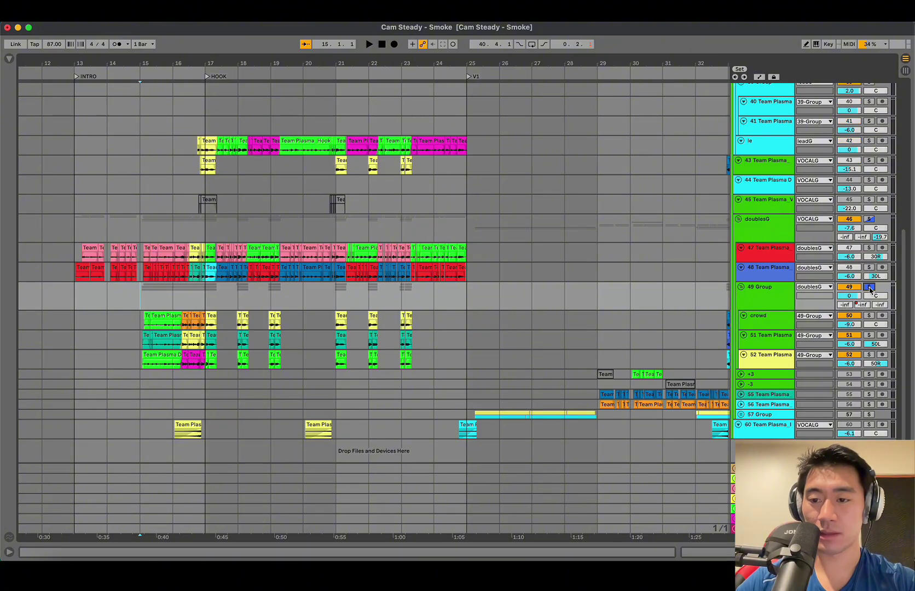
key(space)
click(216, 295)
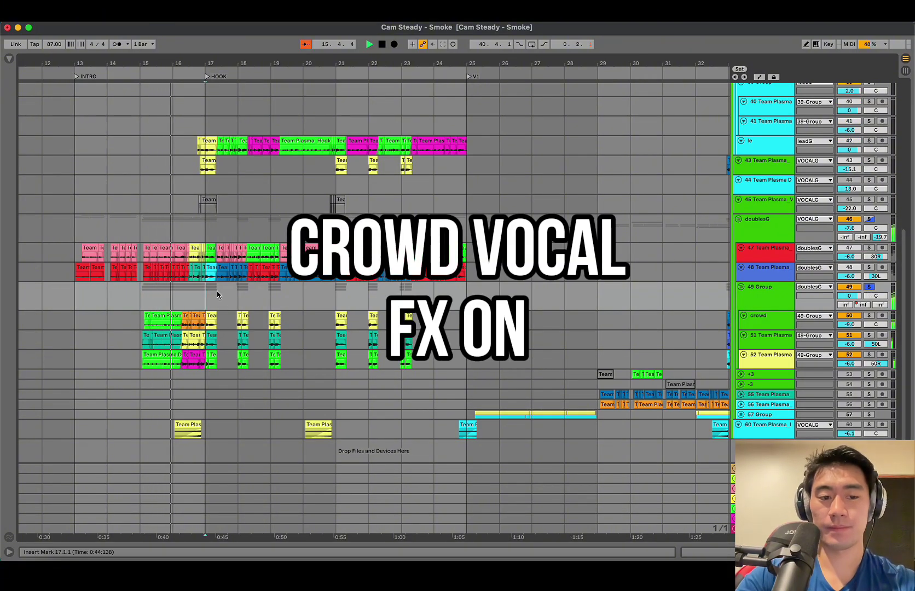
key(plus)
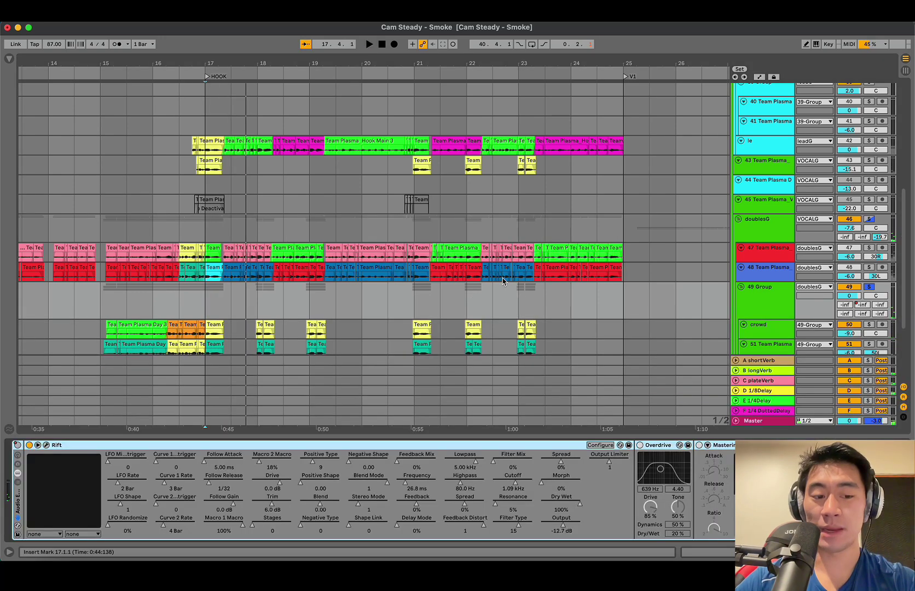
Solo the crowd track, track 51 and track 52 of 49 Group one after another, playing each from 17.1.1.
scroll(332, 290, down, 4)
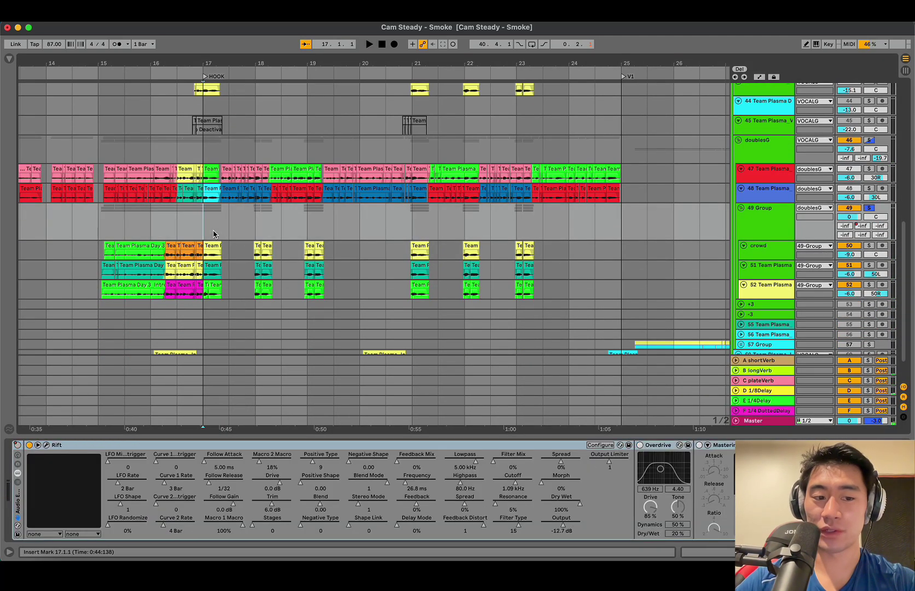
click(869, 245)
key(space)
click(871, 265)
key(space)
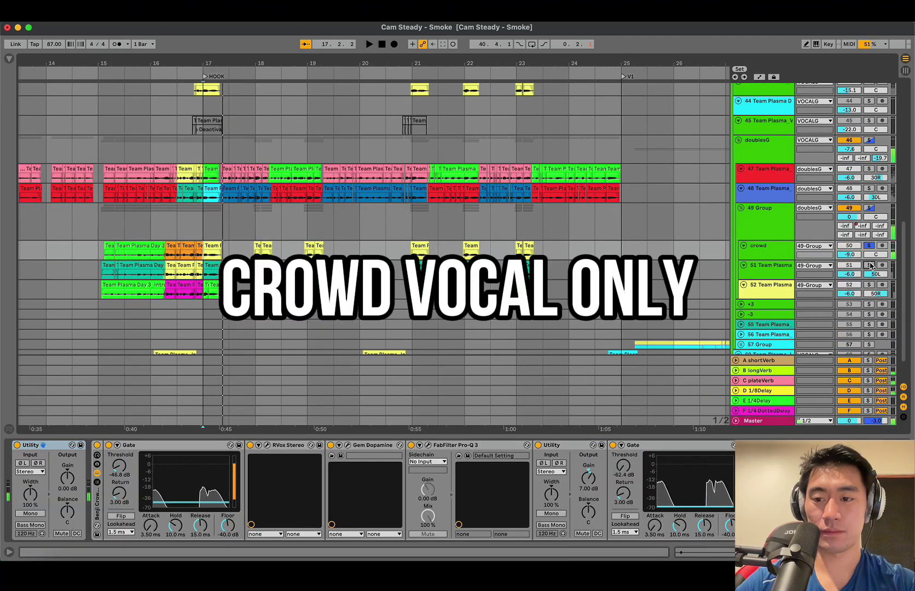
key(space)
click(868, 285)
key(space)
key(space)
click(869, 284)
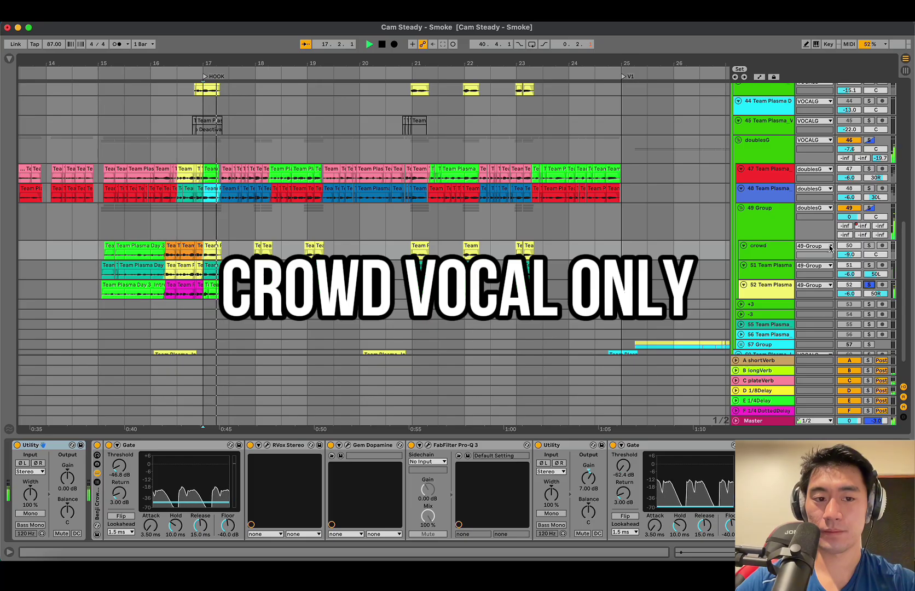
key(space)
Hide the device view, place the insert marker at 27.3.1 on 49 Group and save the Set.
click(360, 219)
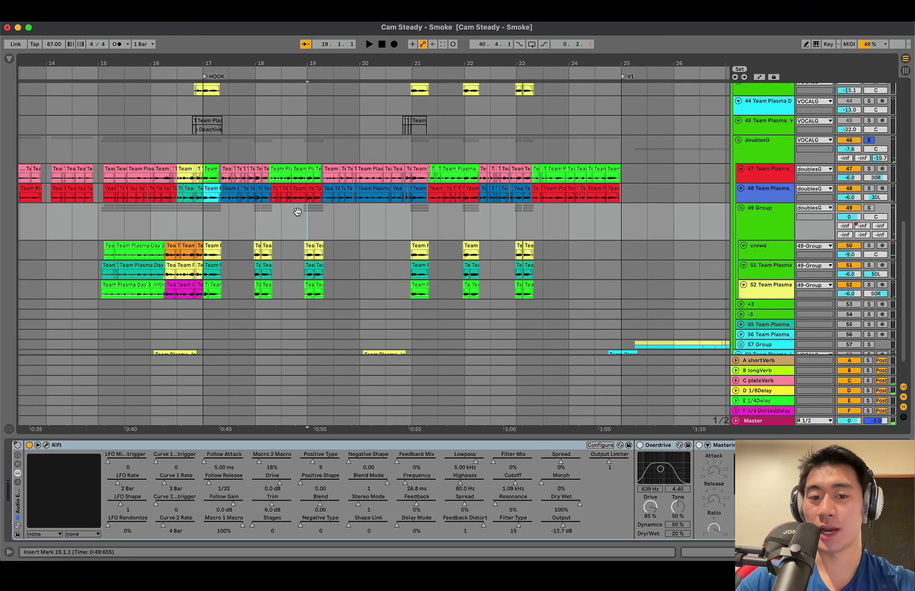
key(super+alt+l)
scroll(285, 262, right, 5)
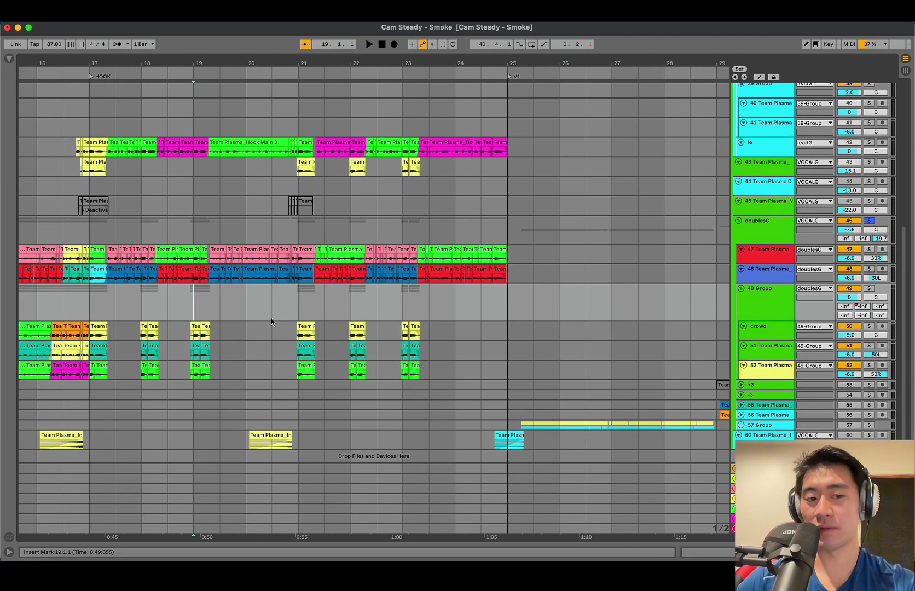
scroll(271, 322, right, 3)
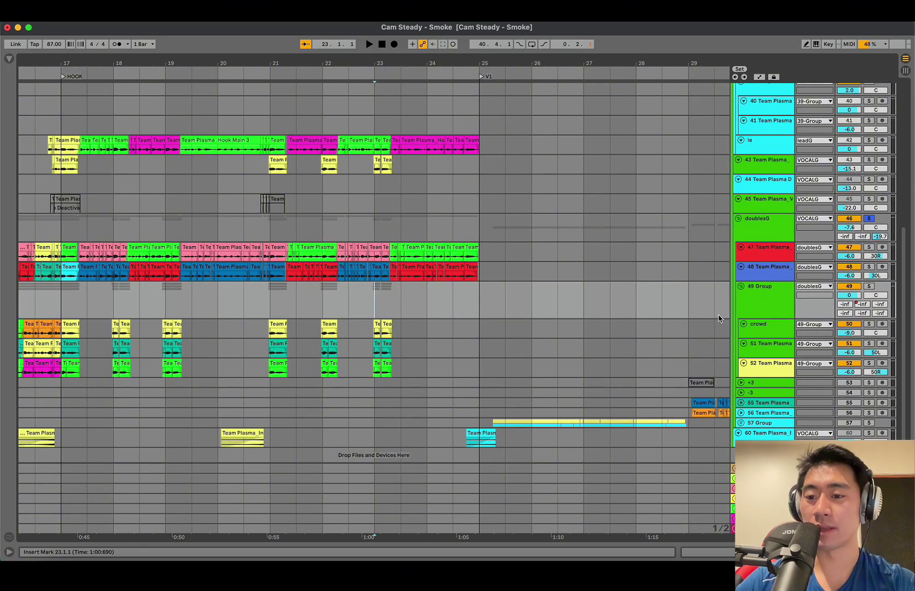
click(613, 300)
scroll(611, 299, down, 3)
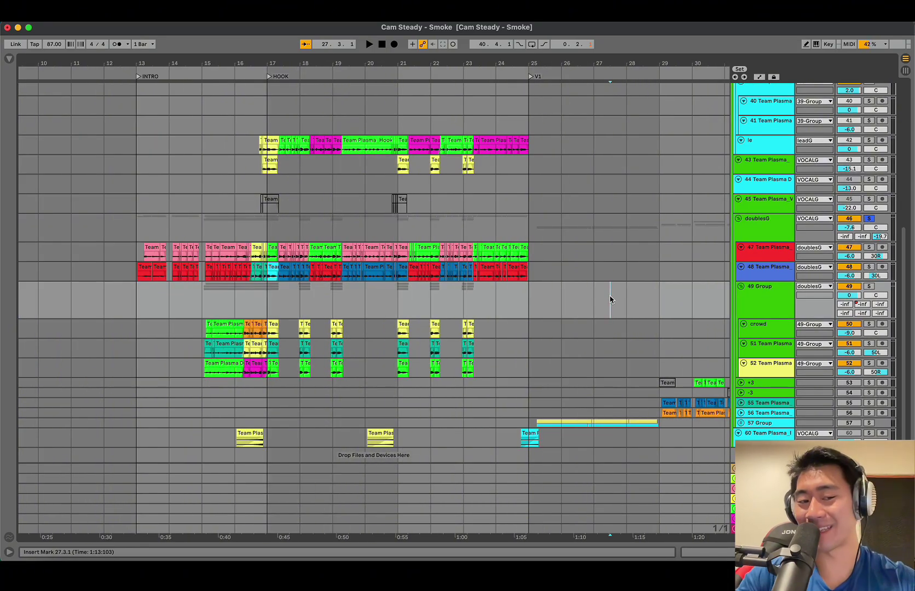
scroll(610, 299, right, 1)
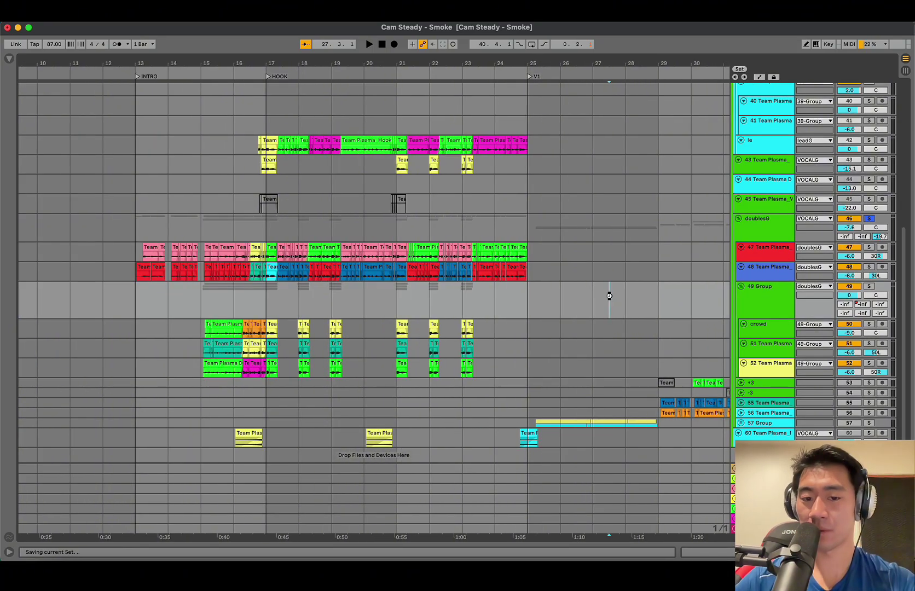
Go to the verse backing clips at 33.1.1, hide the plug-in windows and play track 43 soloed from there.
scroll(609, 298, right, 5)
click(626, 300)
scroll(629, 301, right, 3)
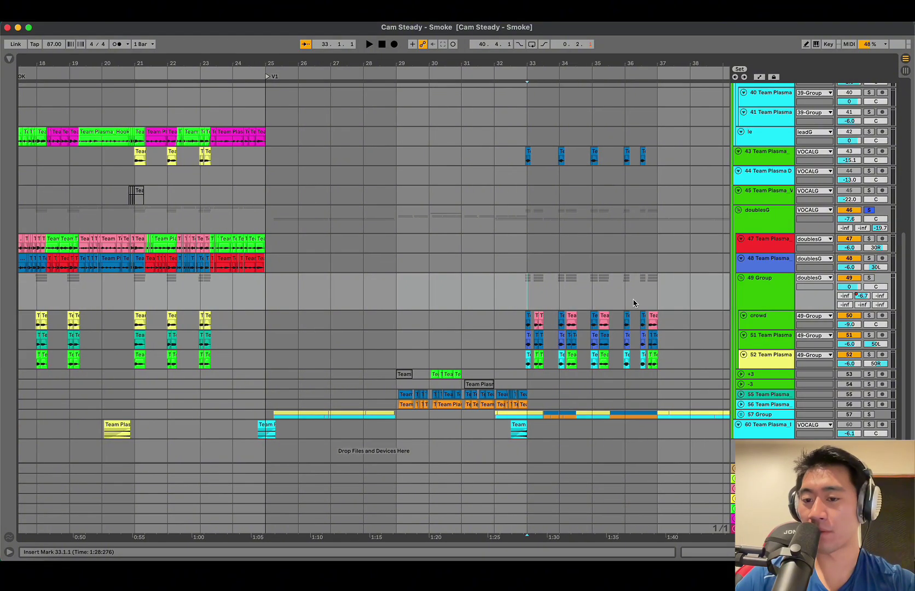
click(634, 303)
scroll(633, 303, up, 3)
click(339, 164)
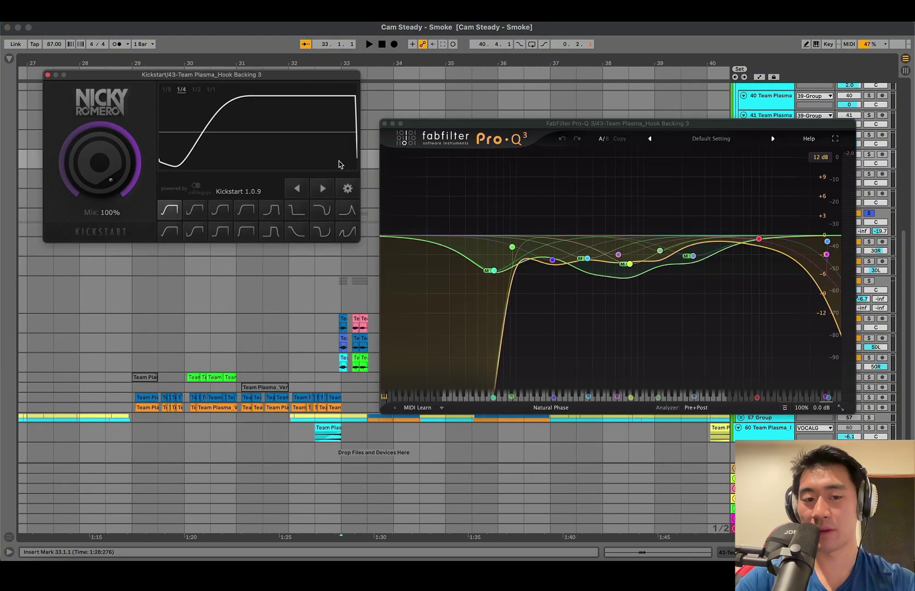
key(alt+super+p)
key(space)
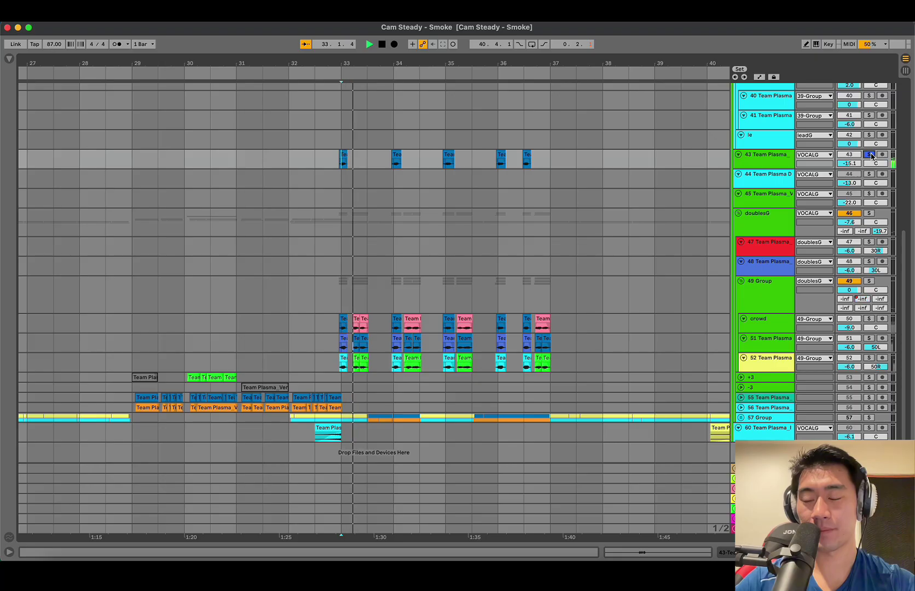
Solo 49 Group and play its verse crowd vocals from 33.1.1.
click(789, 302)
click(869, 281)
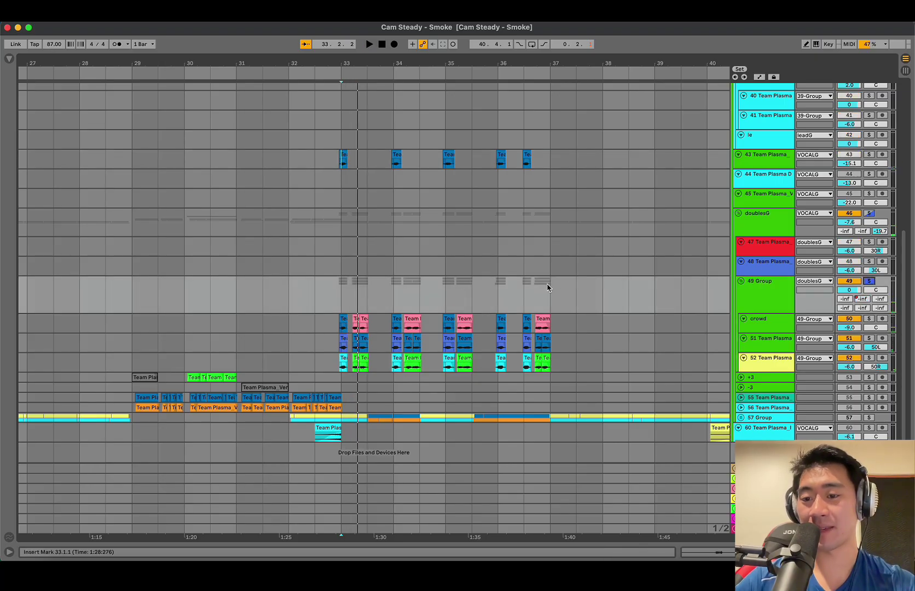
key(space)
key(space)
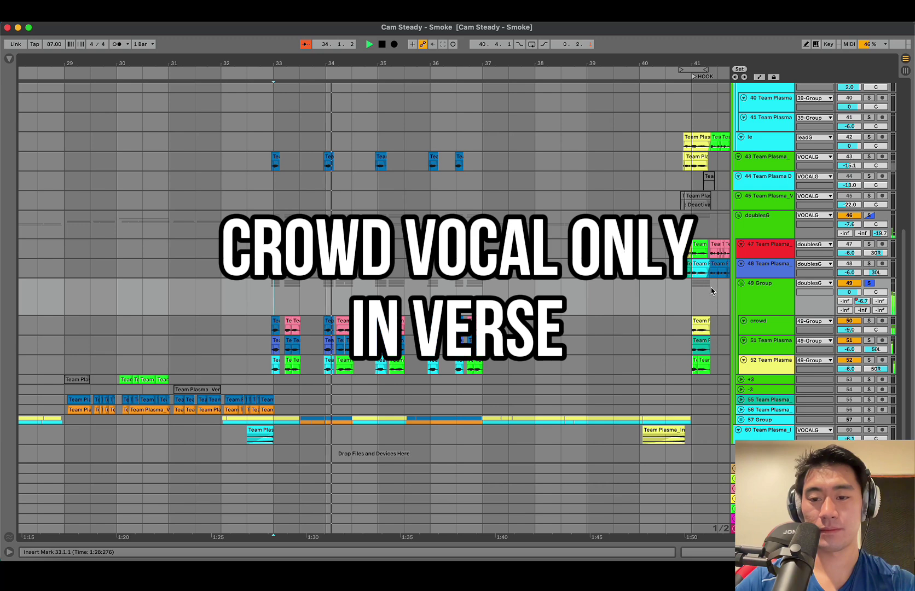
scroll(754, 291, down, 1)
Show the devices of 49 Group, open the Rift plug-in window and play the crowd vocals with the effects switched off.
click(754, 292)
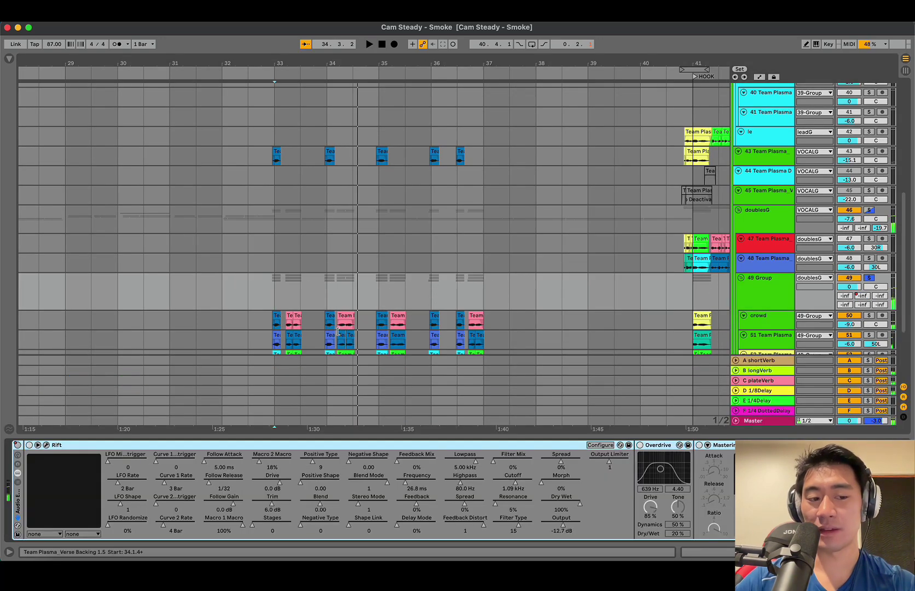
scroll(511, 289, down, 6)
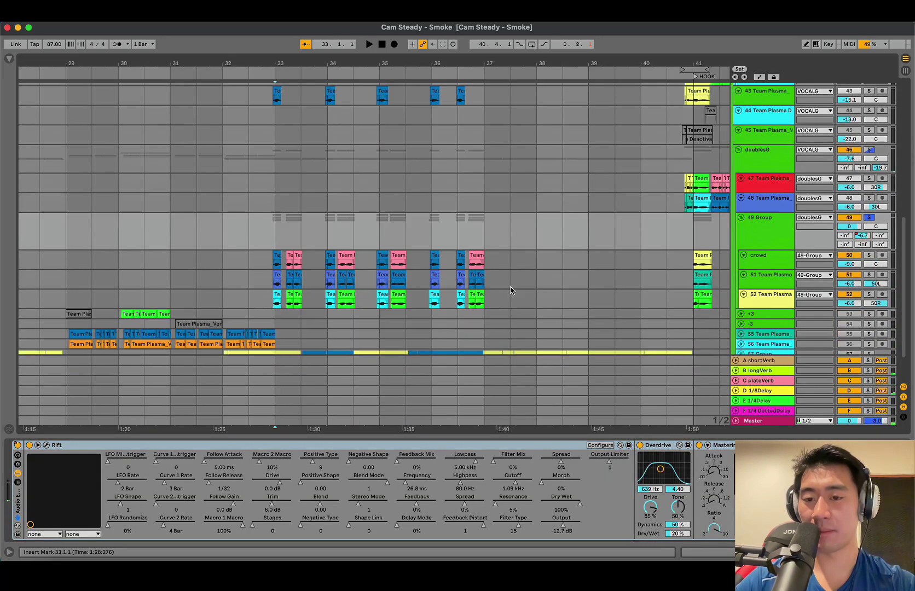
click(47, 445)
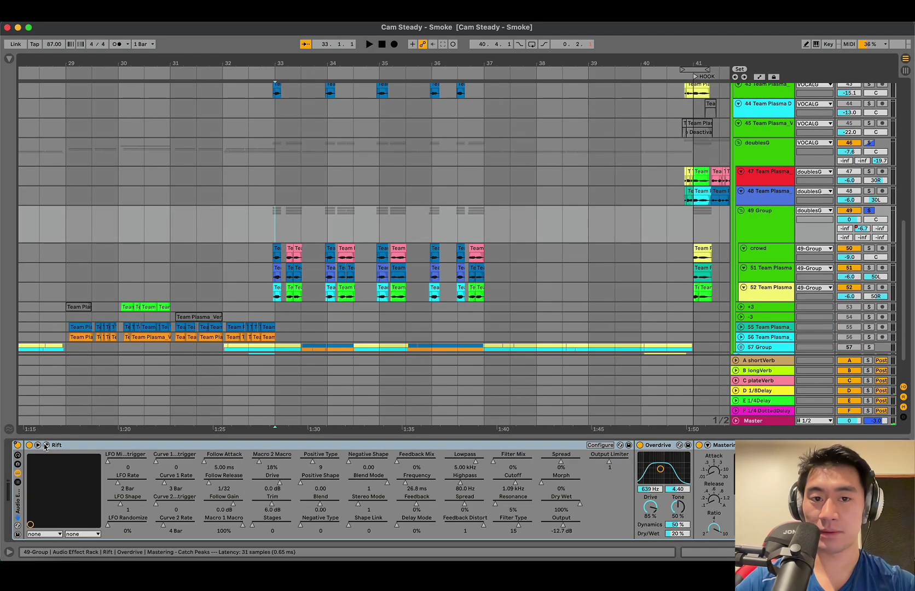
drag(268, 159, 673, 190)
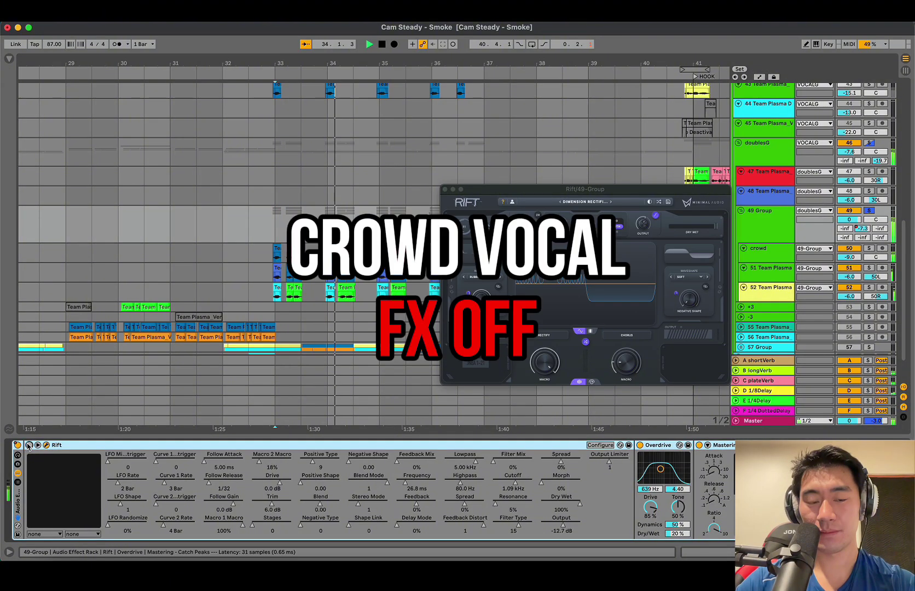
click(28, 445)
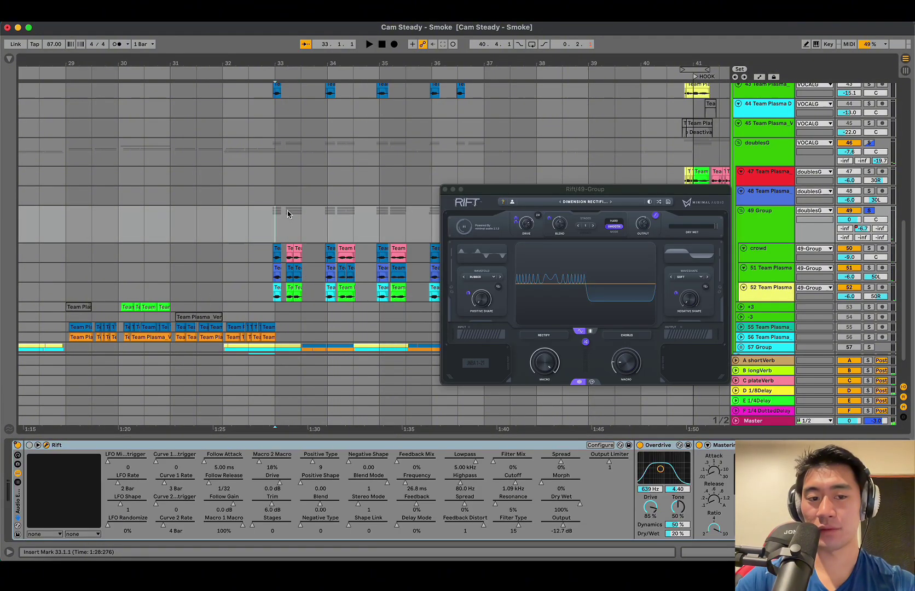
Show automation and display the Audio Effect Rack's Device On envelope of 49 Group across bars 33 to 37.
key(plus)
key(plus)
drag(539, 191, 545, 289)
key(a)
click(759, 214)
click(759, 222)
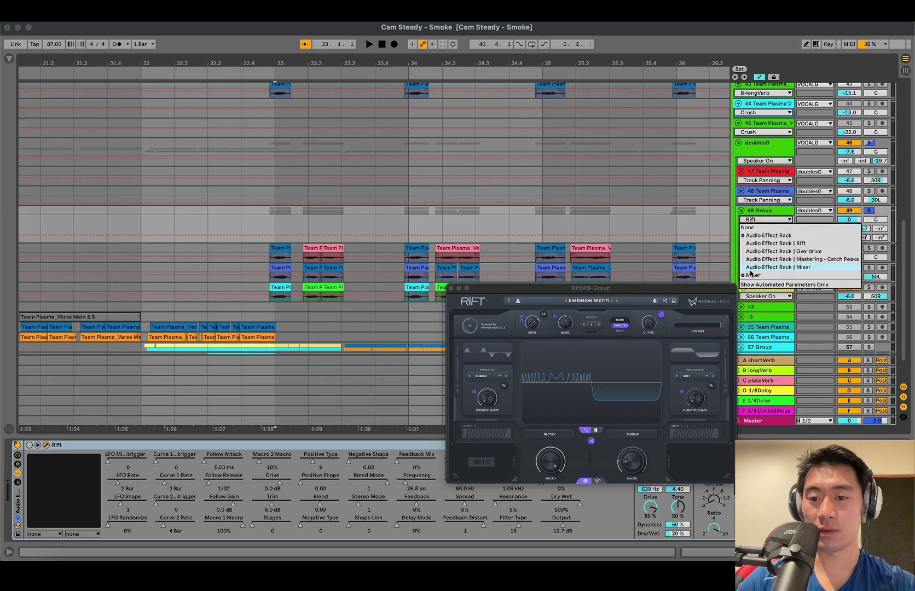
click(764, 236)
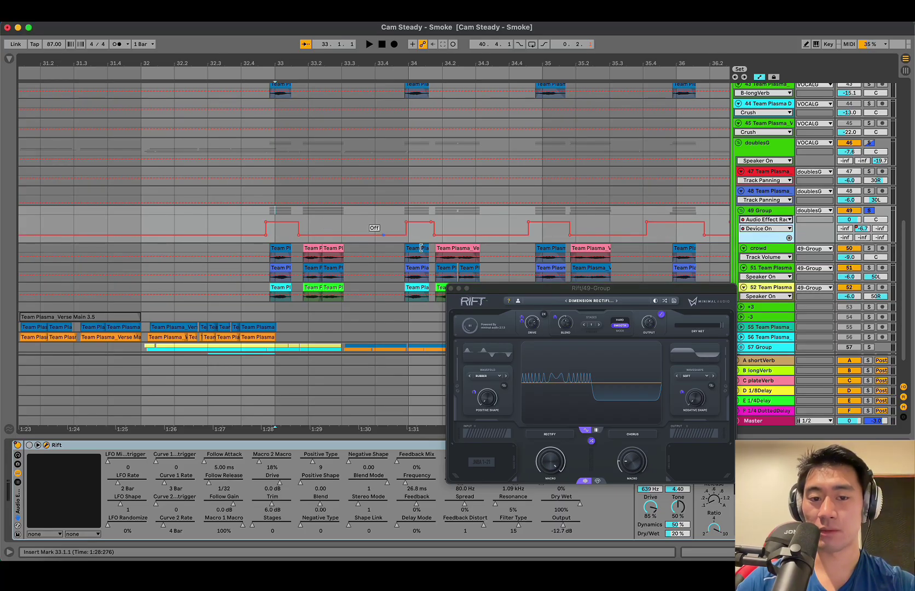
scroll(421, 248, right, 5)
scroll(329, 236, down, 2)
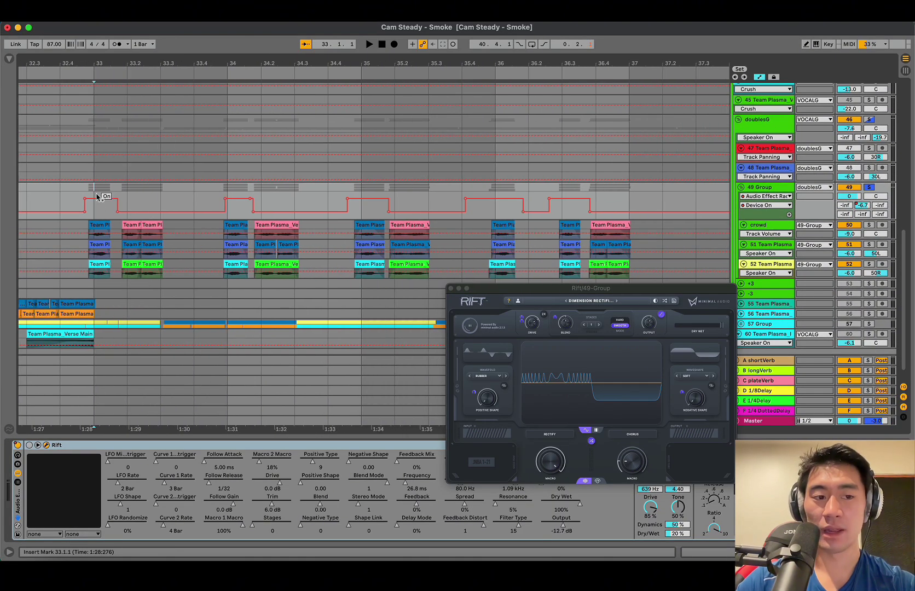
Switch the effects of 49 Group on and play the soloed crowd vocals from 33.1.1.
click(31, 448)
key(space)
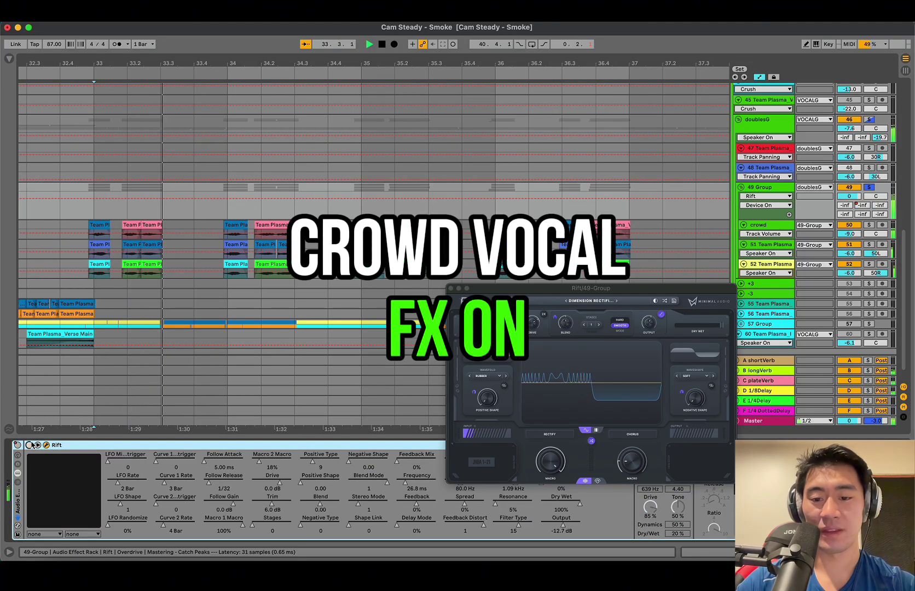
key(space)
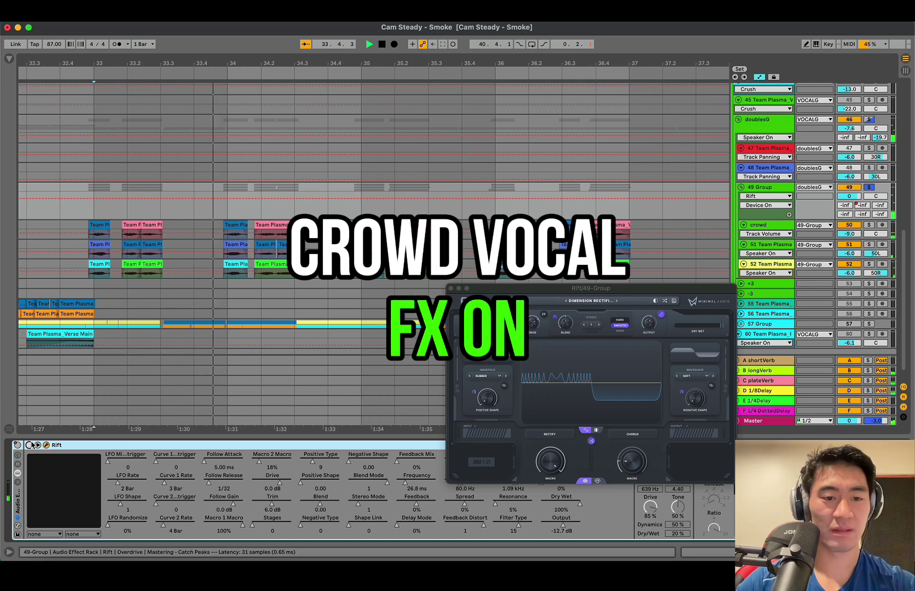
key(space)
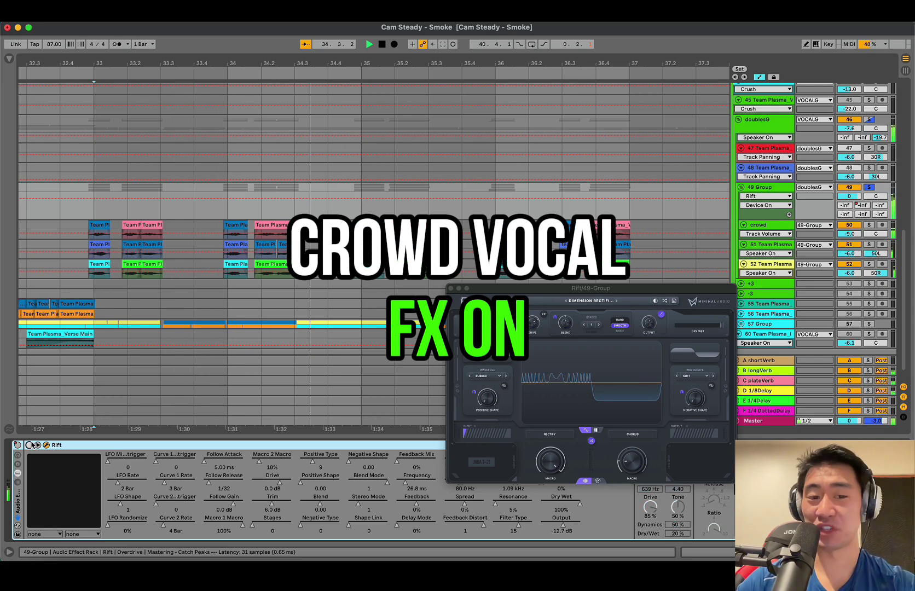
Close the Rift window, unsolo 49 Group and hide the automation lanes and device view, with the insert marker at 32.4.1.
click(452, 289)
key(s)
scroll(269, 205, left, 2)
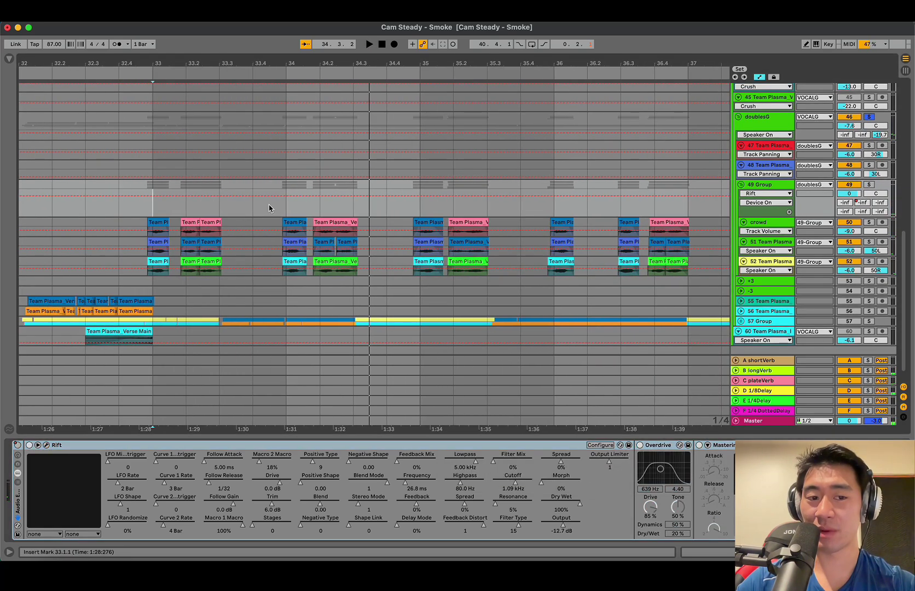
key(a)
click(215, 197)
key(minus)
key(alt+super+l)
key(super+1)
click(151, 298)
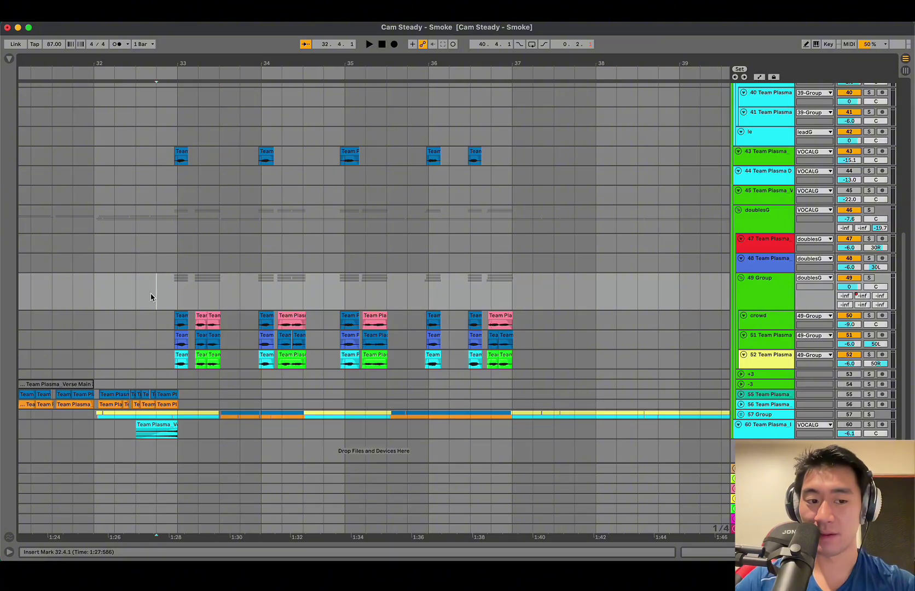
Place the insert marker at 32.3.1 on 49 Group and play the verse crowd vocals within the full mix.
click(170, 159)
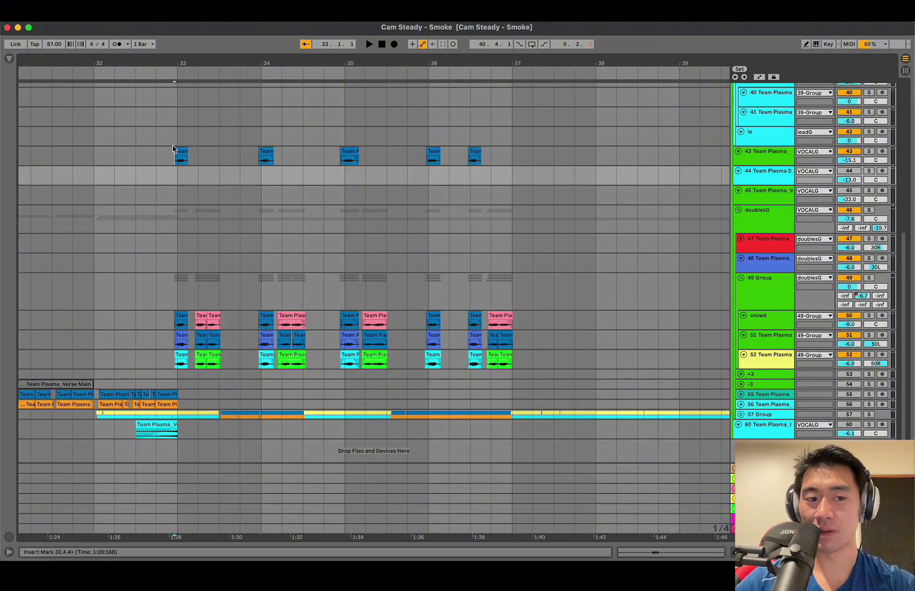
key(alt+super+p)
click(149, 306)
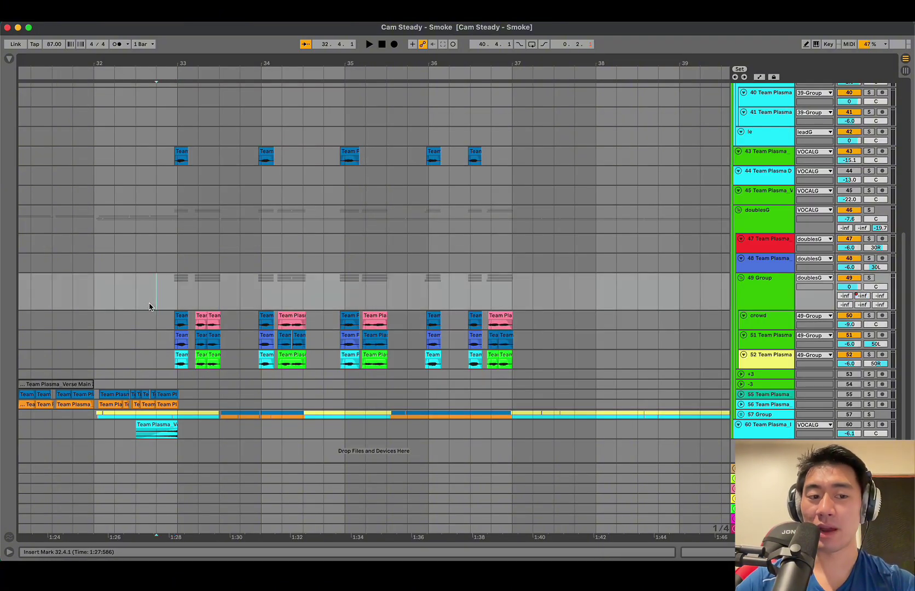
key(super+2)
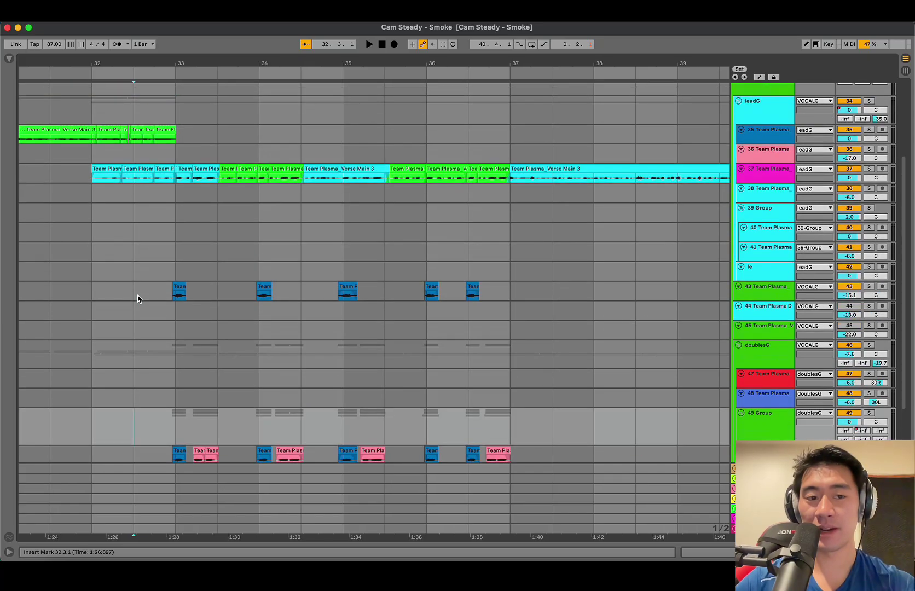
key(space)
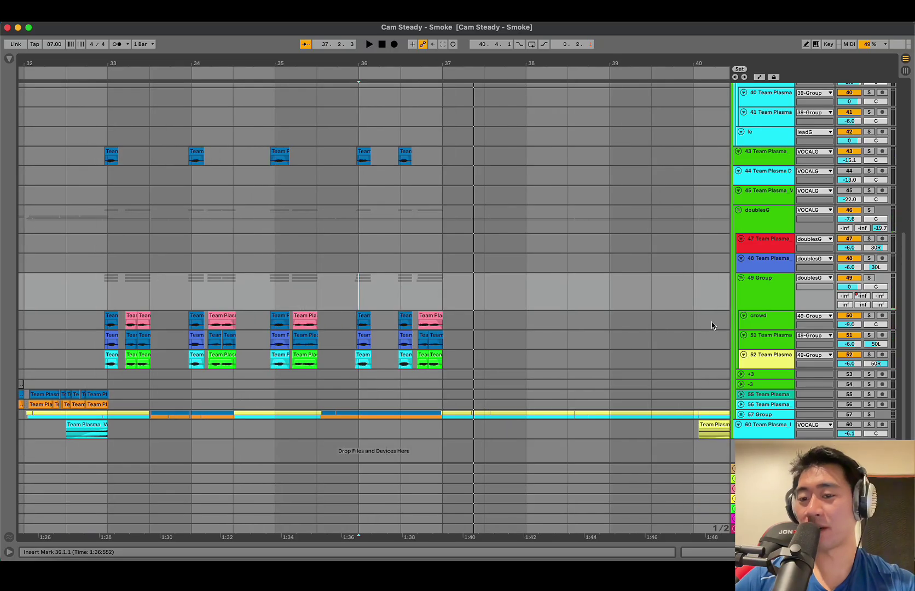
Extend the on state in 49 Group's Audio Effect Rack Device On automation from about bar 33 past bar 37, and play the verse.
drag(767, 311, 768, 319)
double_click(767, 307)
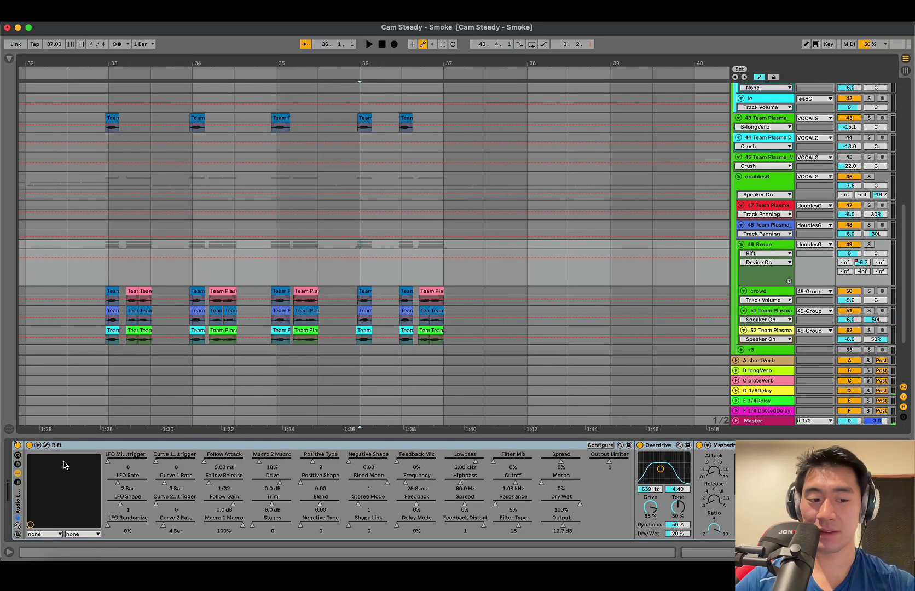
click(766, 254)
click(767, 269)
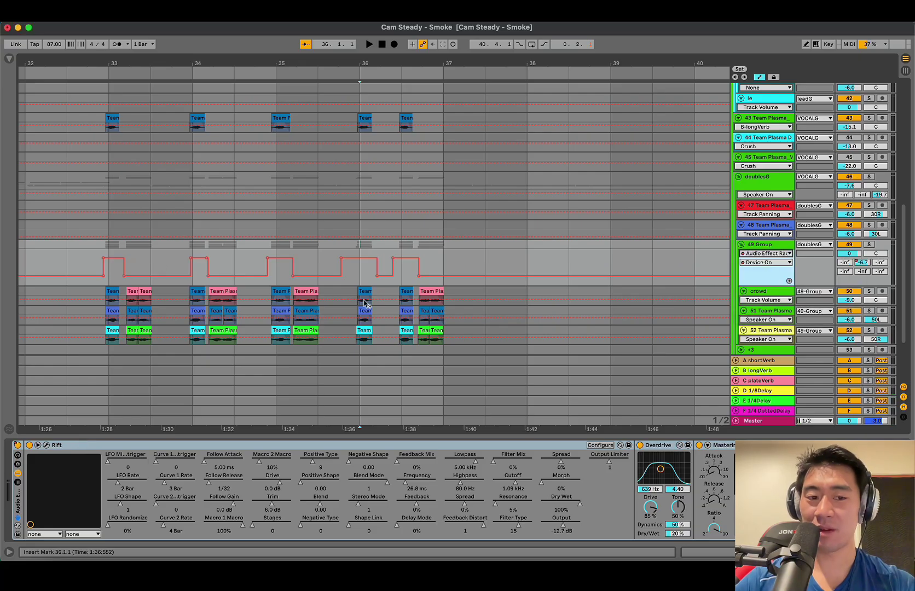
drag(124, 258, 476, 253)
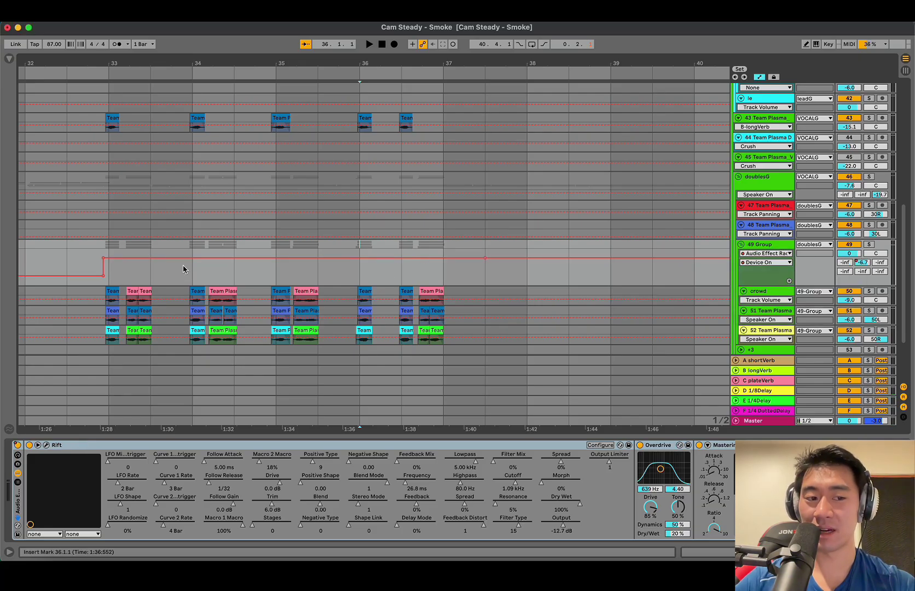
key(space)
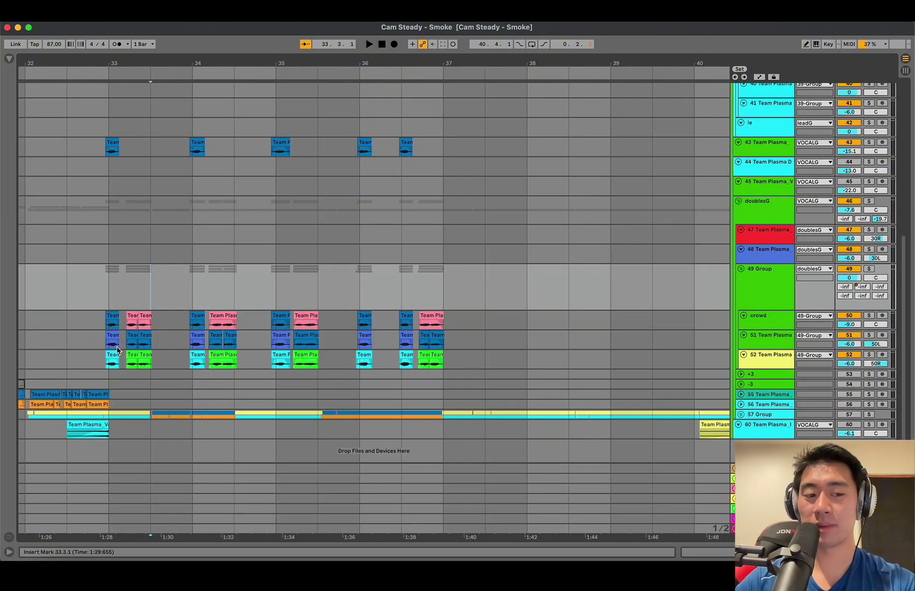
Display the B-longVerb send automation of 49 Group and play the soloed doublesG from just before 33.1.1.
key(a)
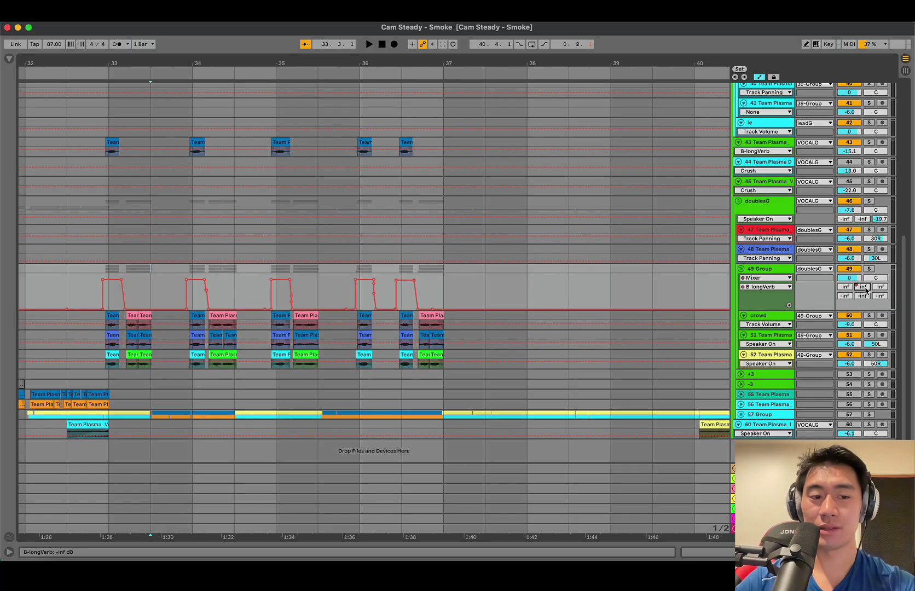
key(plus)
key(plus)
key(plus)
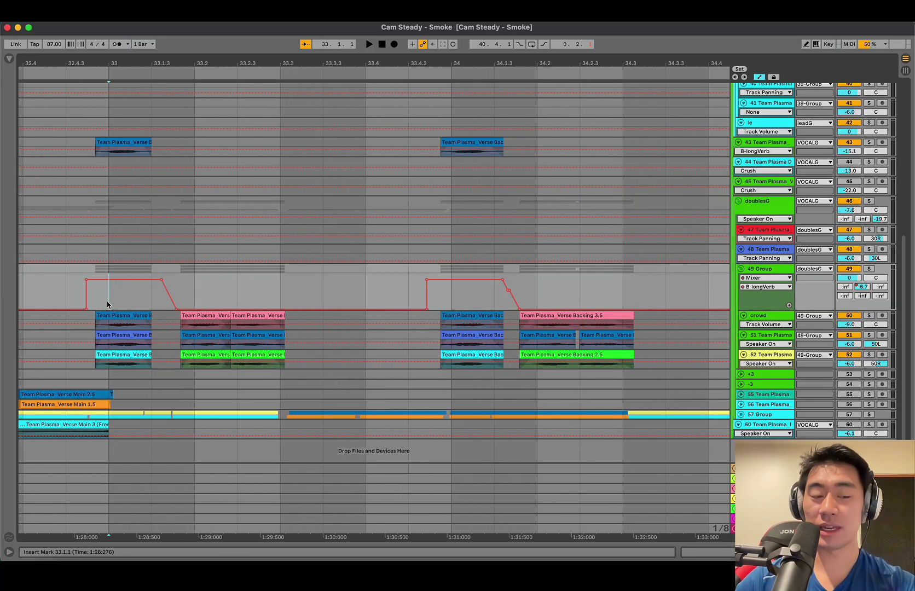
key(space)
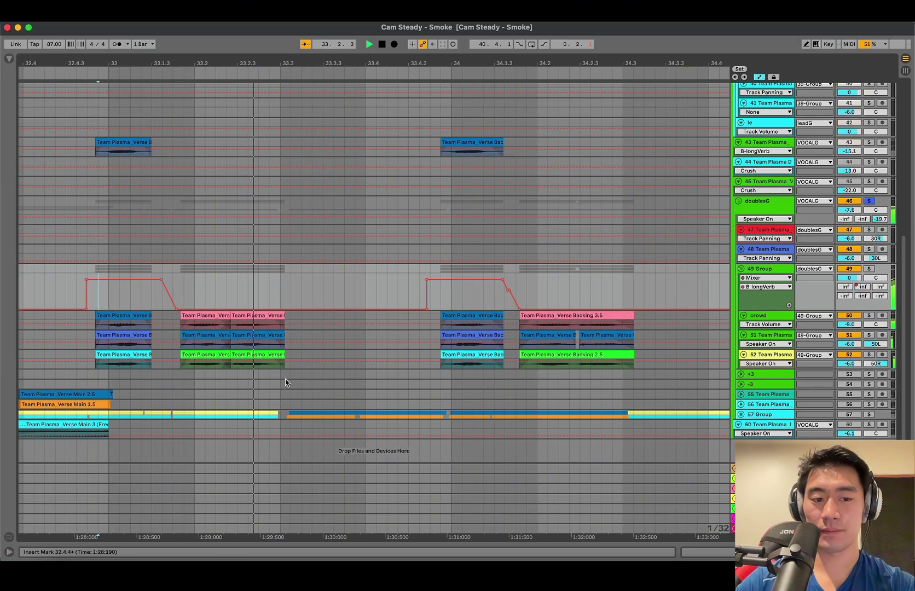
scroll(424, 349, right, 5)
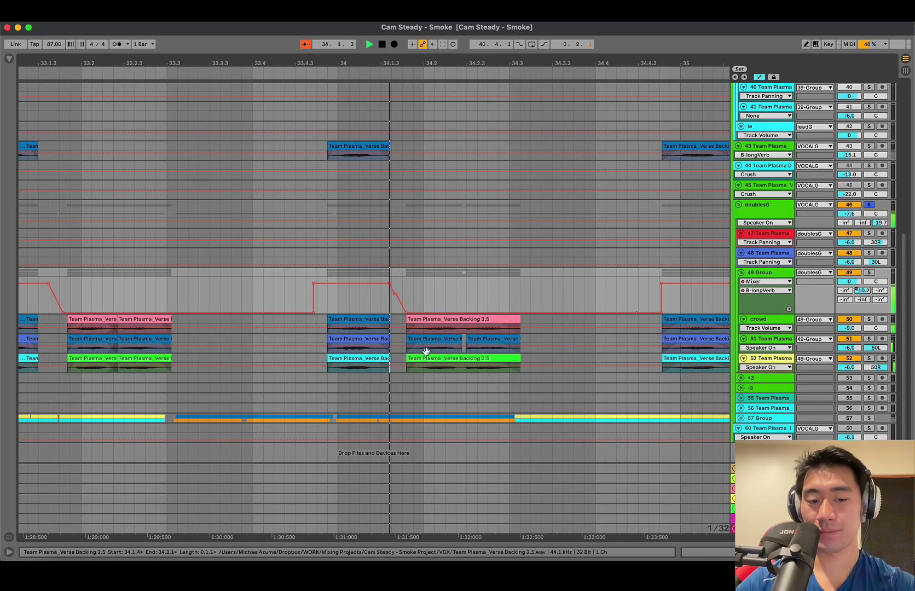
key(space)
key(s)
Hide the automation lanes and place the insert marker at 35.1.1 on 49 Group.
click(427, 292)
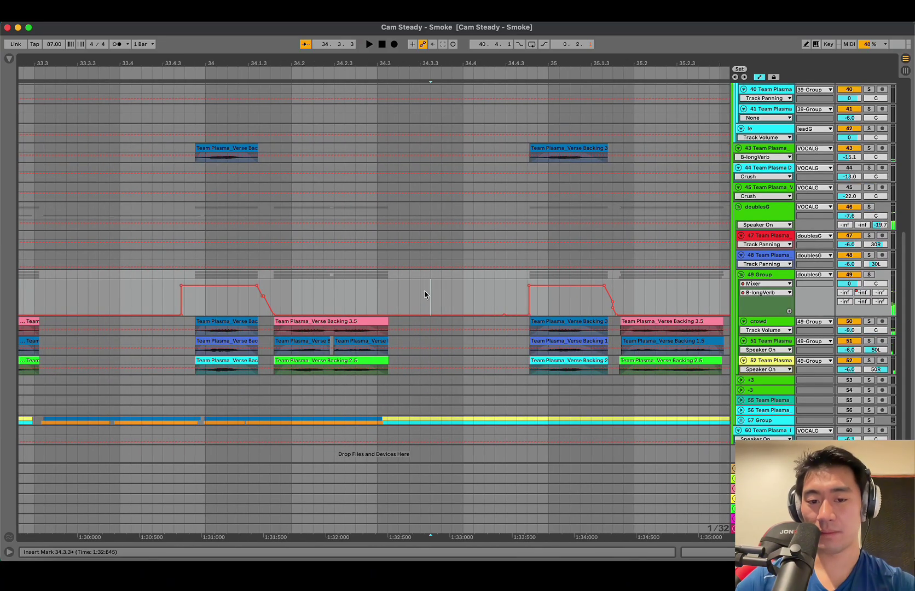
key(minus)
key(minus)
key(a)
key(minus)
key(minus)
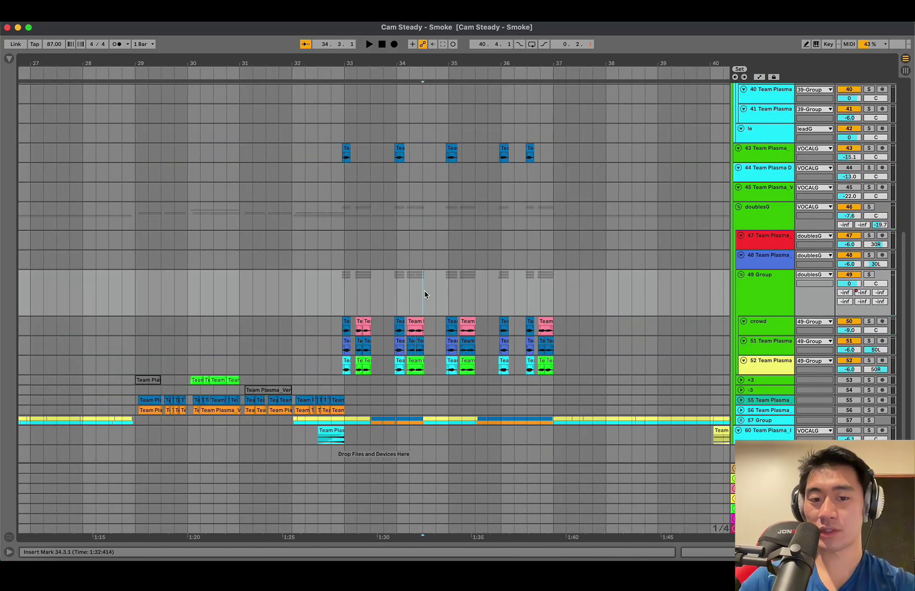
key(super+2)
click(442, 290)
key(minus)
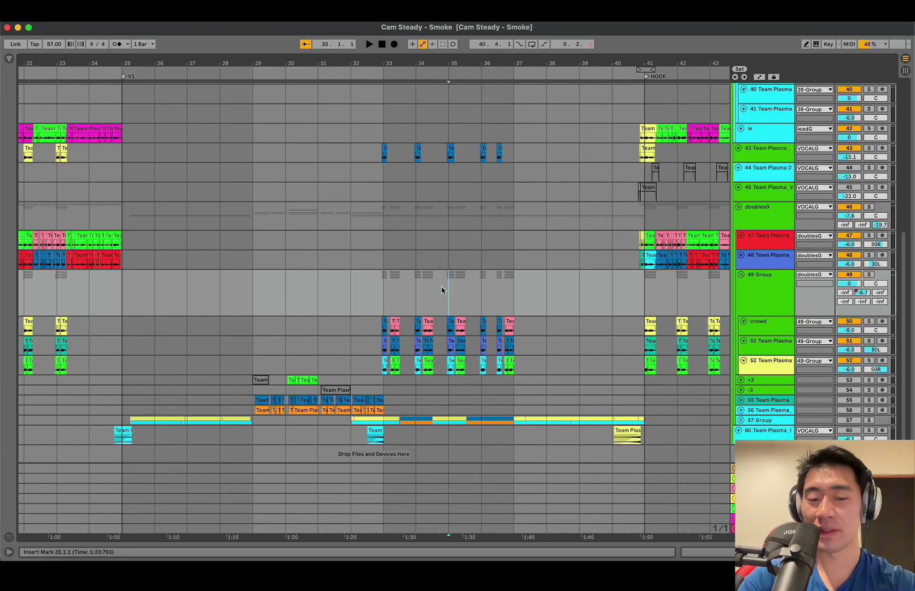
Place the insert marker at 41.1.1 on 49 Group, where the second hook starts, and unfold the +3 track.
scroll(441, 291, right, 3)
scroll(442, 291, right, 2)
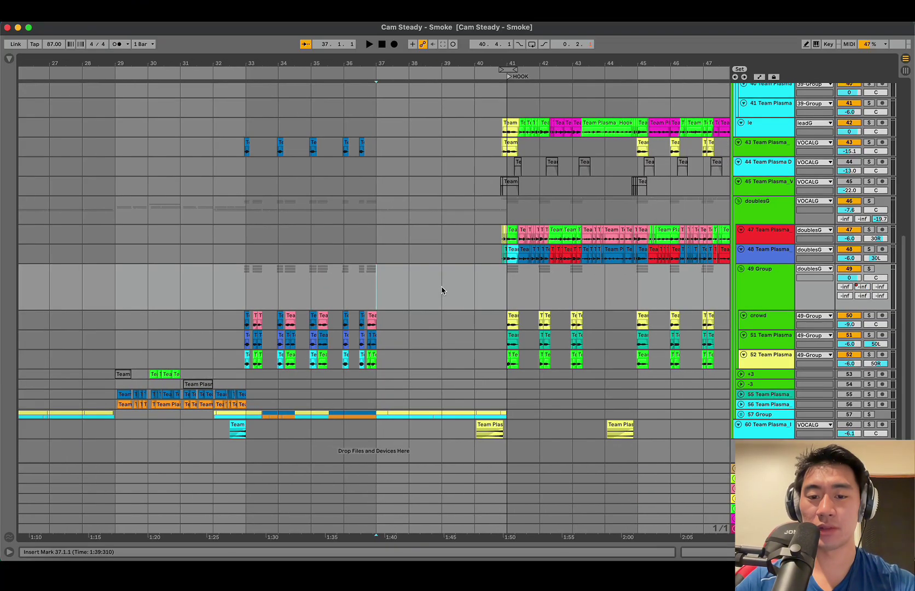
click(501, 291)
scroll(501, 292, right, 10)
click(755, 377)
key(u)
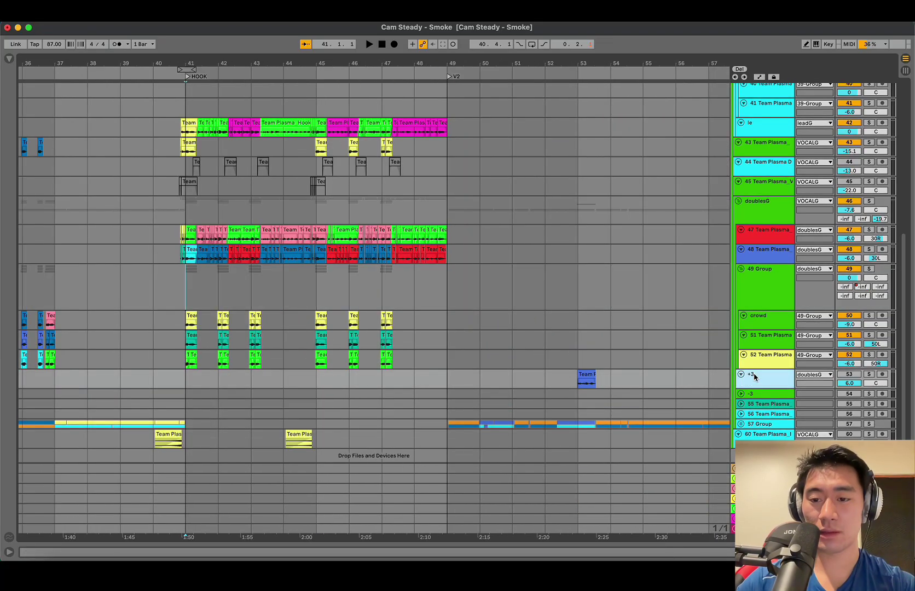
Unfold the -3 track below +3 and place the insert marker at 54.1.1 on it.
key(shift+Down)
key(u)
scroll(634, 374, down, 1)
click(616, 375)
key(minus)
key(minus)
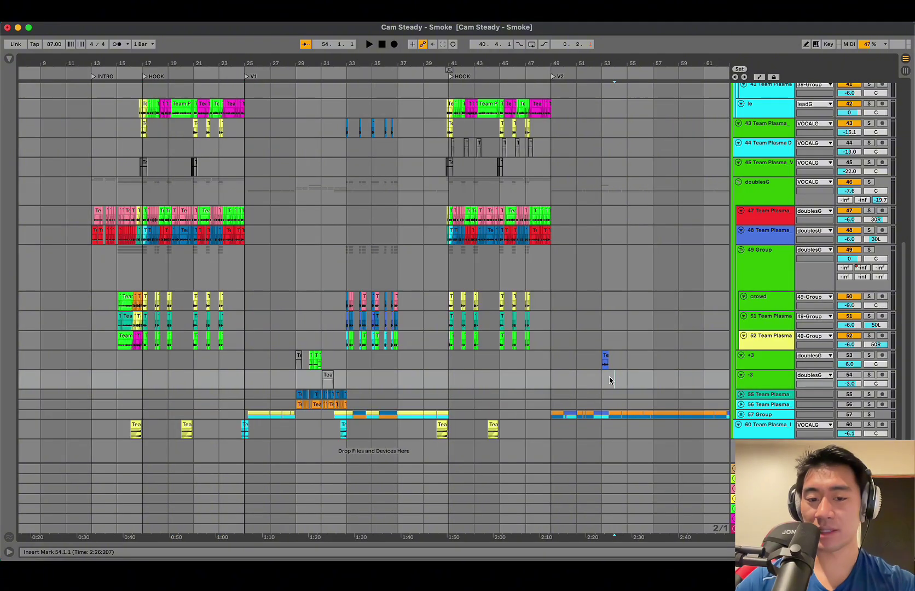
Fold the -3 track, enlarge the +3 track and place the insert marker at 30.1.1 on it.
click(788, 378)
key(u)
key(Up)
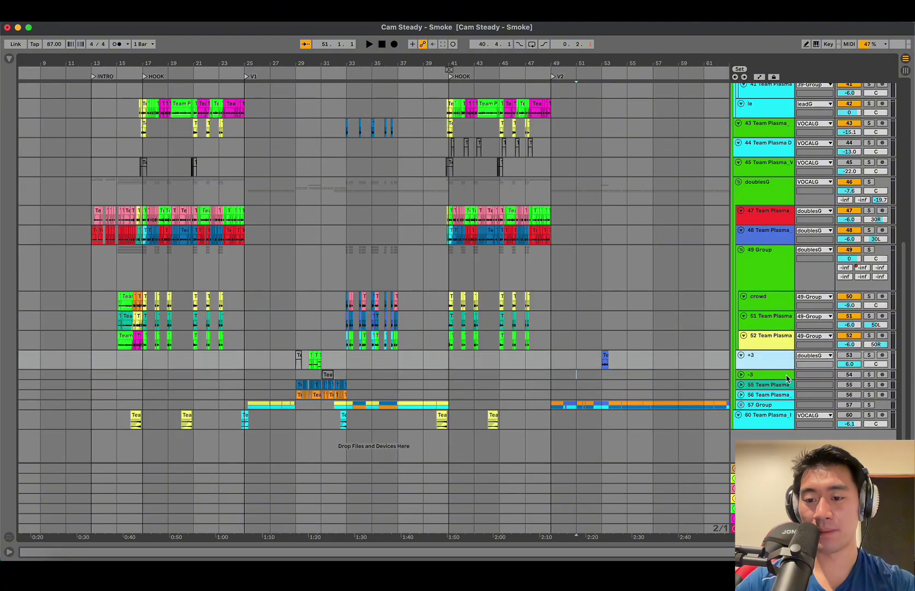
drag(783, 369, 782, 396)
scroll(316, 352, right, 1)
scroll(316, 351, down, 1)
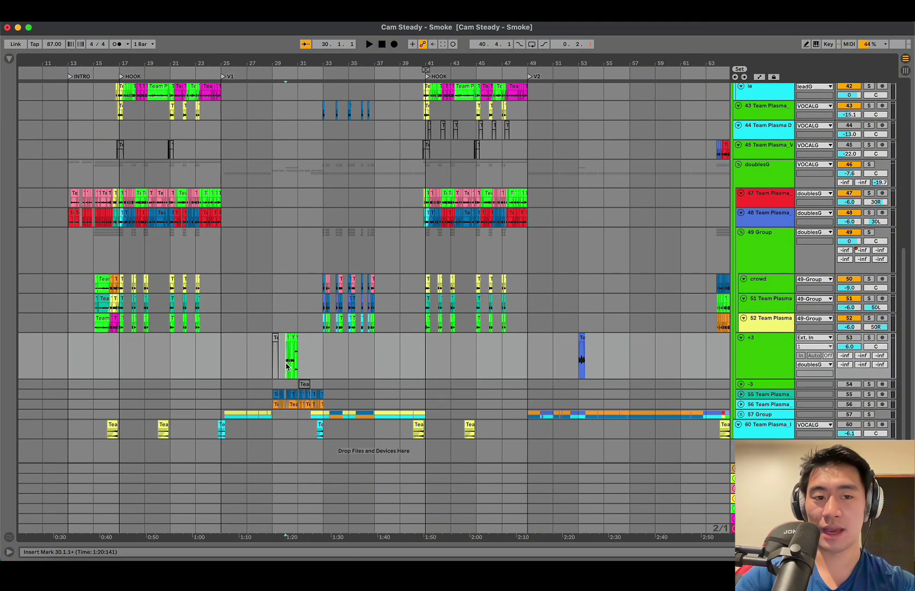
key(plus)
key(plus)
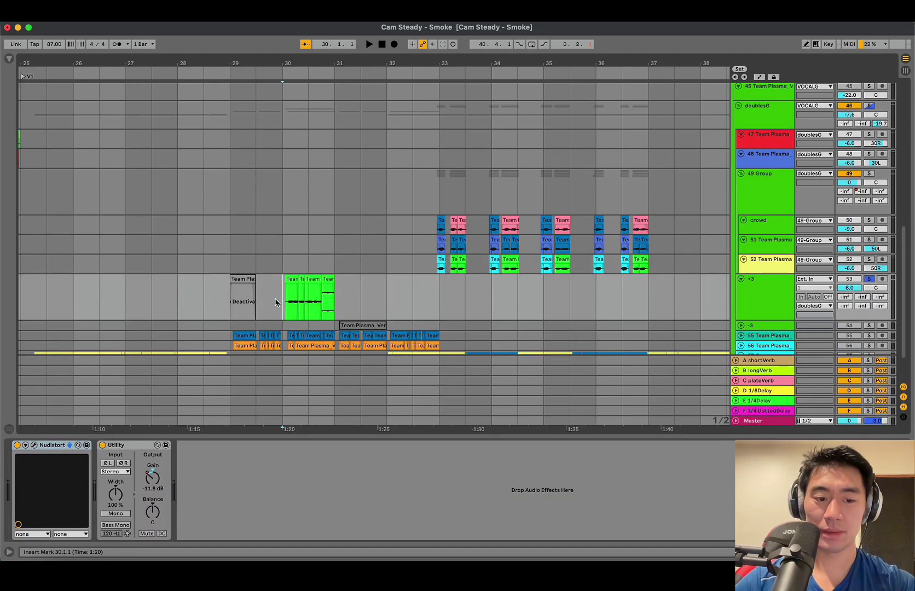
Play the soloed +3 layer from 30.1.1 with Nudistort on, and replay it with Nudistort bypassed.
key(space)
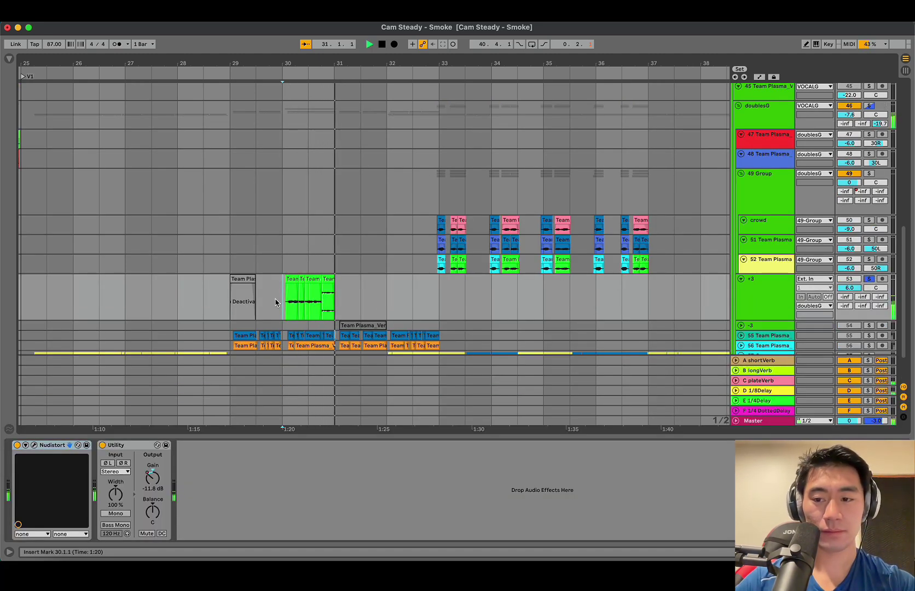
key(space)
click(18, 446)
key(space)
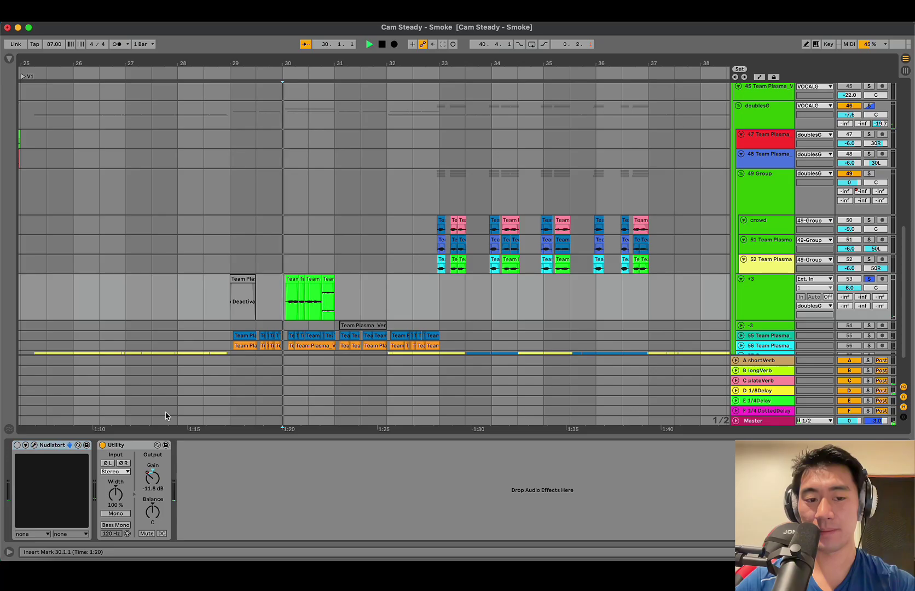
key(space)
Re-enable Nudistort on +3 and play the layer from 30.1.1 with the plug-in's window open beside the clips, closing it at the end.
click(18, 446)
click(36, 445)
key(space)
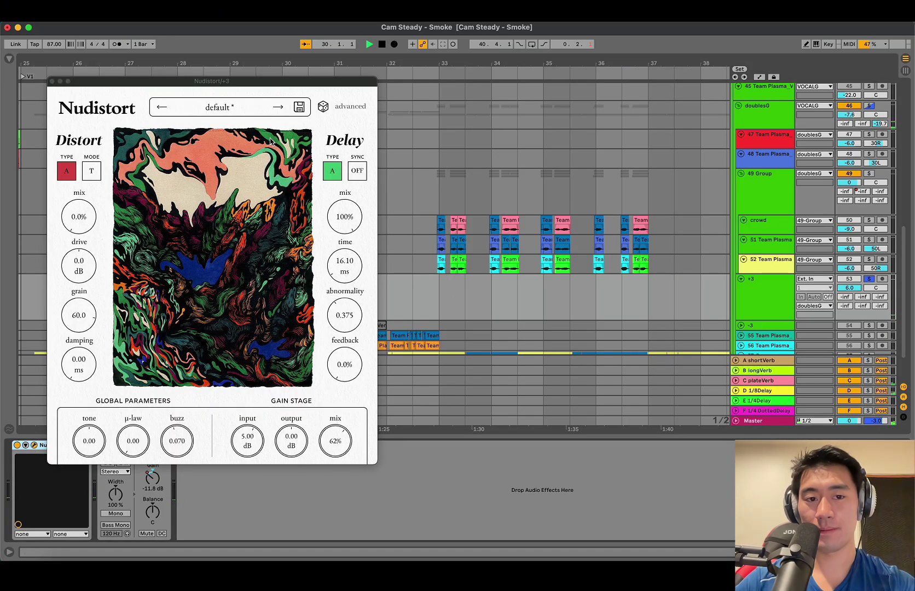
drag(277, 78, 698, 99)
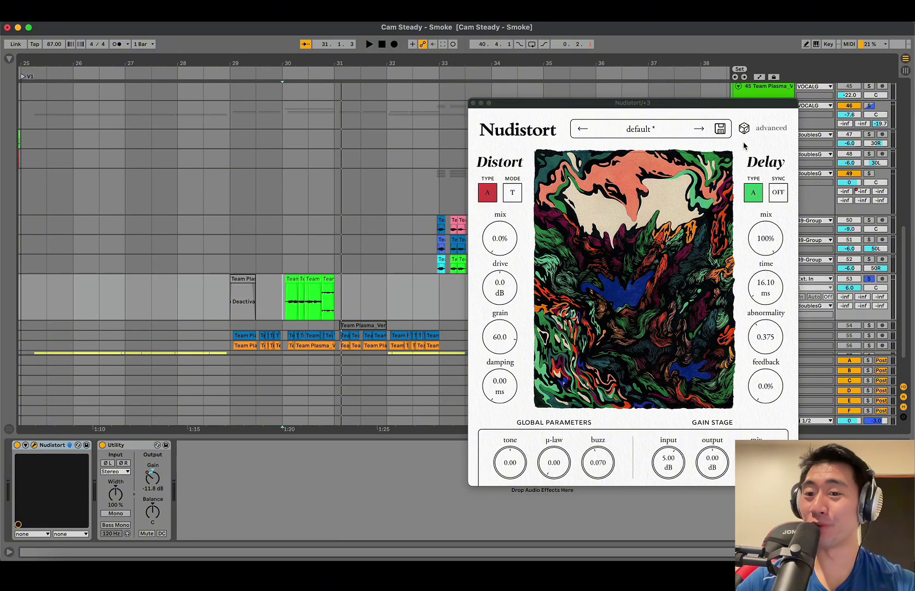
click(473, 103)
Move the insert marker on the +3 track to 29.3.1 and on to 30.1.1, before the green clips.
click(255, 298)
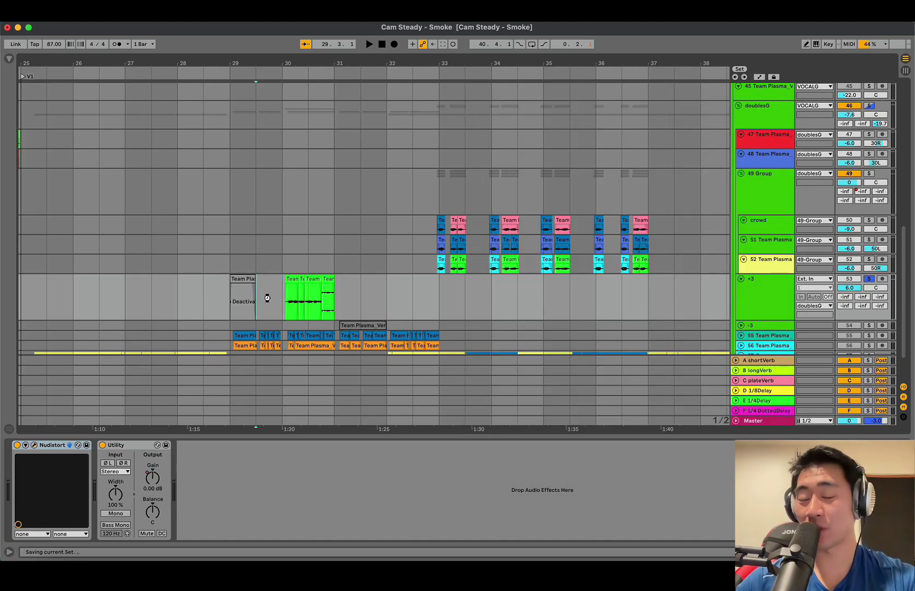
click(280, 305)
key(minus)
key(minus)
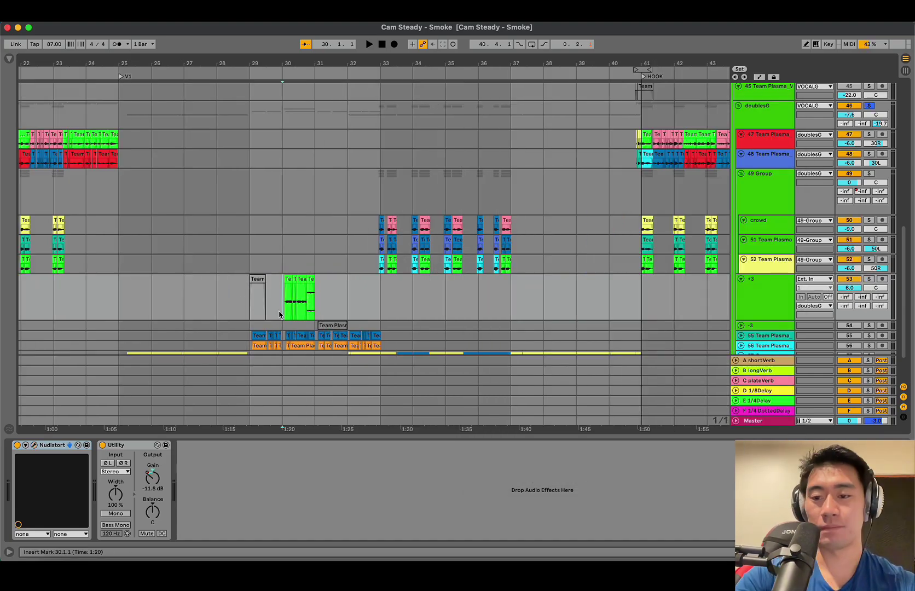
Hide the device view and play the soloed +3 clip in verse two from 53.1.1.
key(super+alt+l)
key(minus)
key(minus)
click(435, 353)
key(plus)
key(plus)
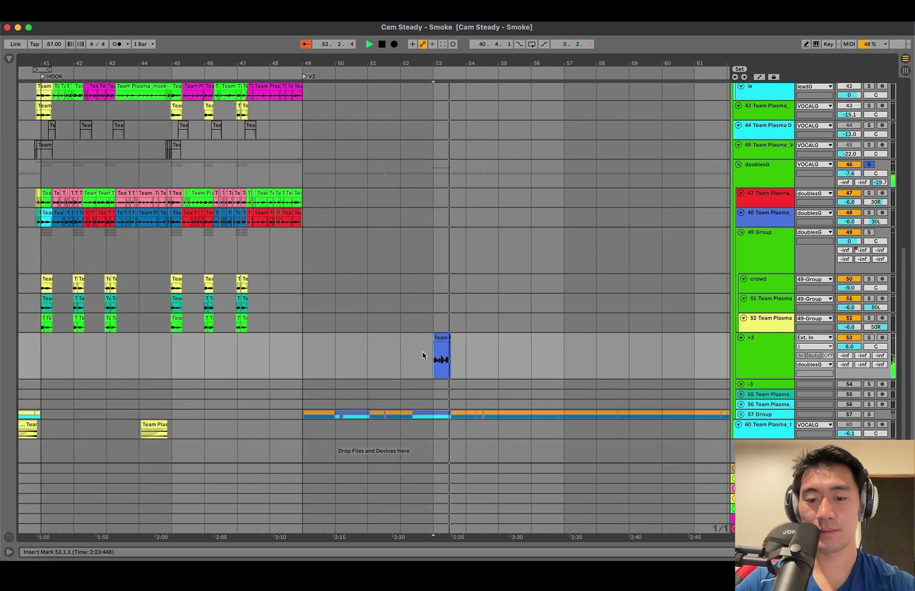
key(space)
Place the insert marker at 52.4.1 on +3 and play into the clip at bar 53.
click(420, 363)
click(425, 363)
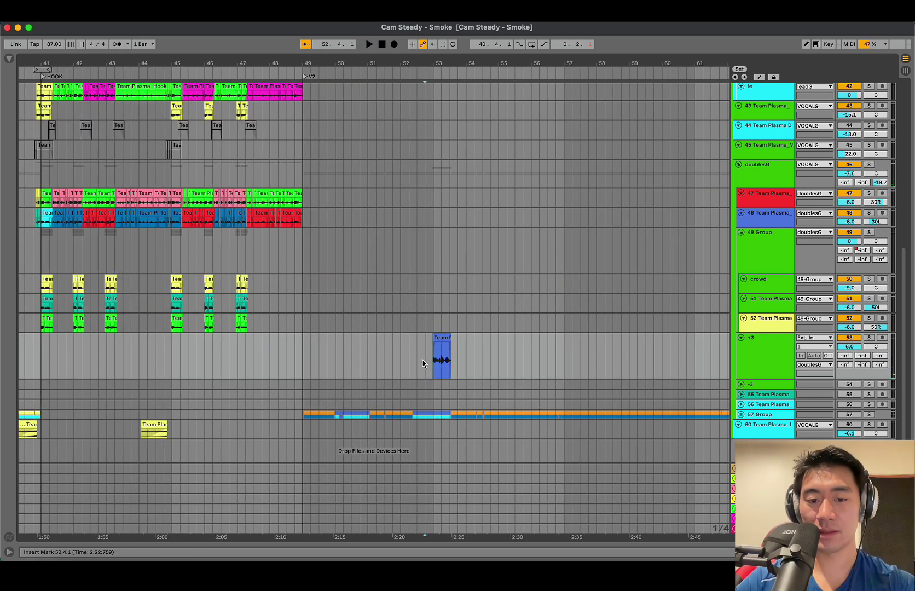
key(space)
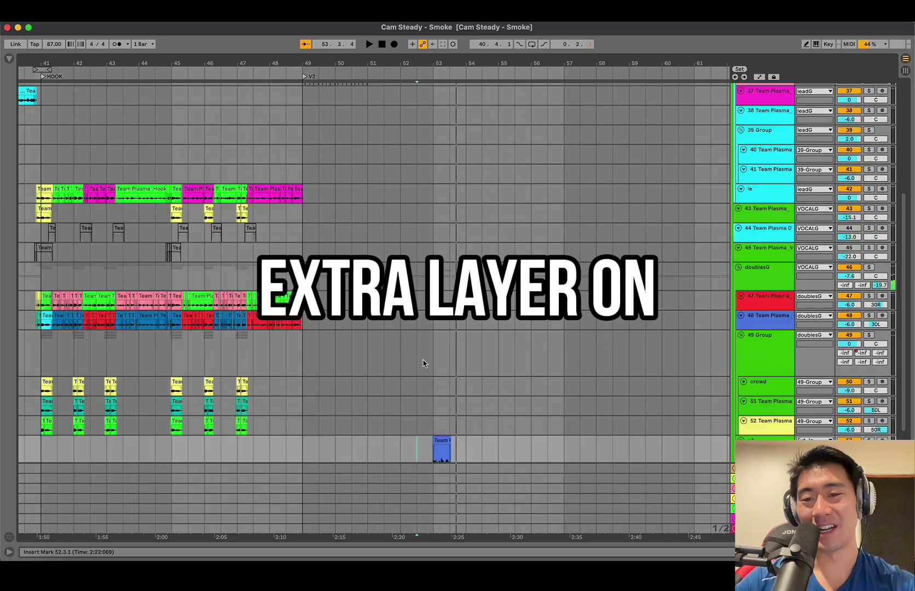
Unfold the -3 track below +3.
scroll(423, 362, down, 2)
scroll(423, 362, down, 3)
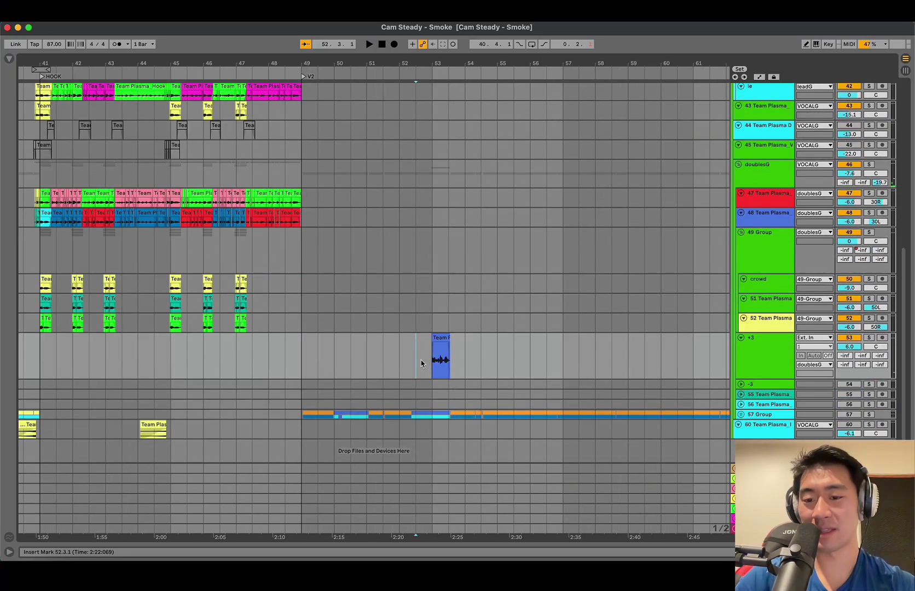
key(minus)
key(minus)
click(751, 373)
click(751, 383)
key(u)
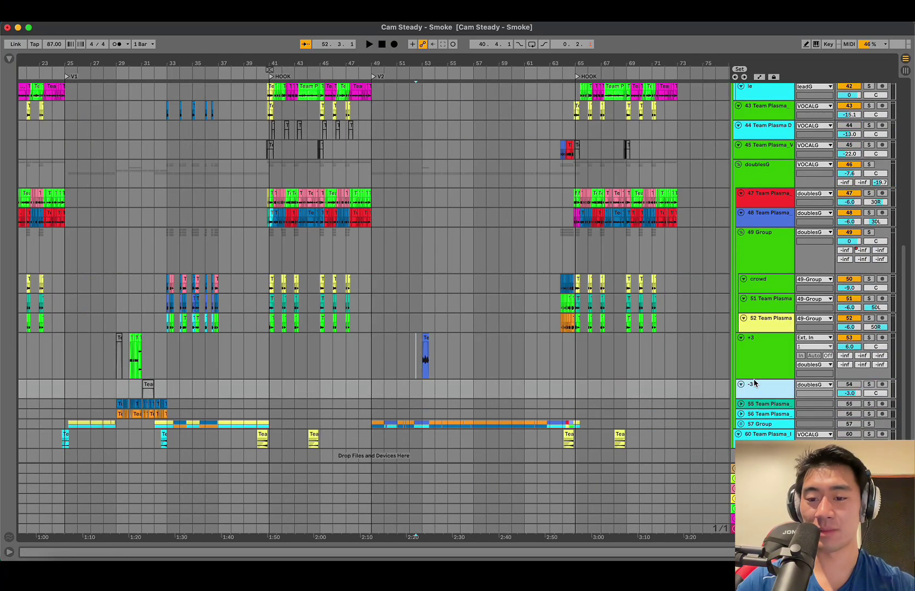
Activate the deactivated clip in bar 31 of the -3 track and place the insert marker at 31.1.1.
scroll(449, 326, down, 1)
scroll(334, 328, left, 5)
drag(294, 383, 346, 384)
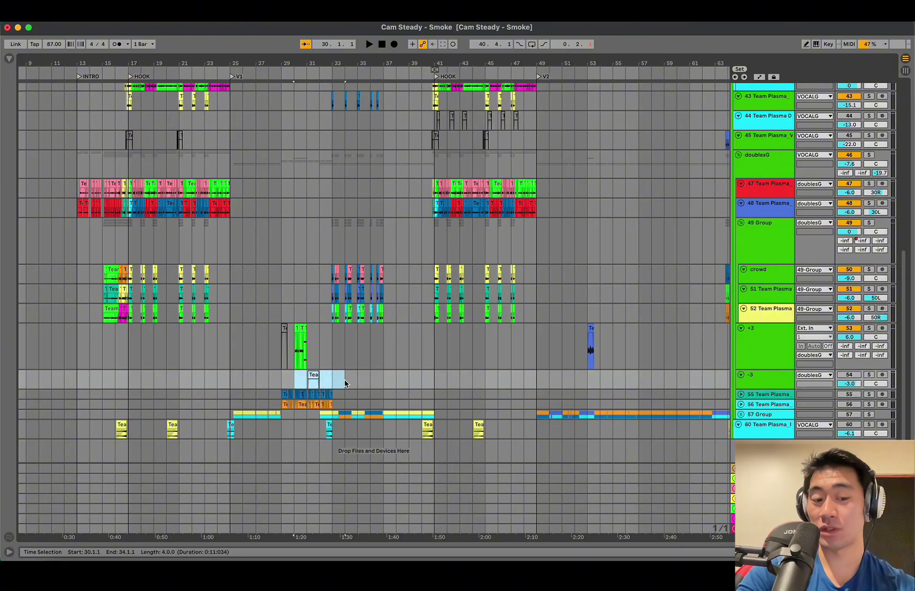
click(308, 384)
key(plus)
key(plus)
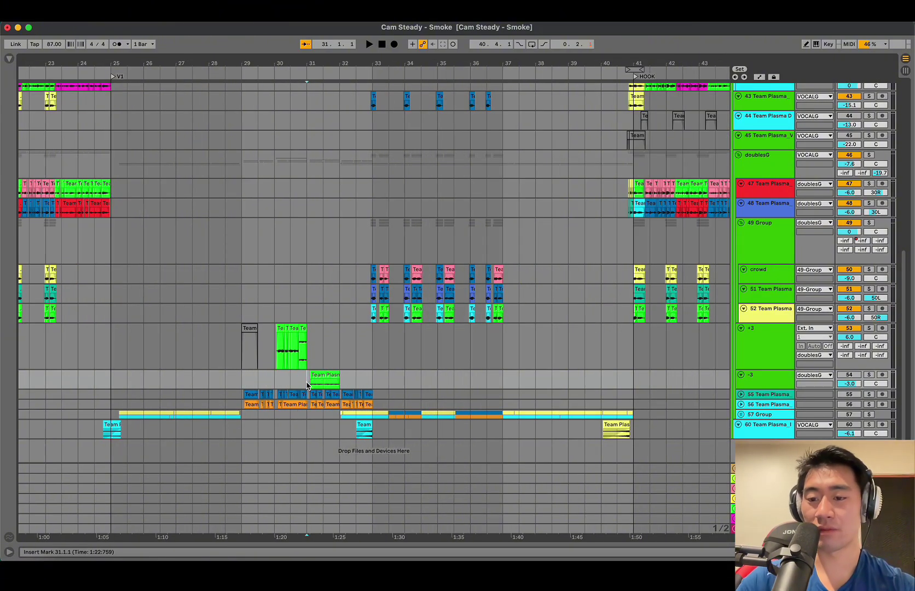
Solo and enlarge the -3 track, and play its clip from 31.1.1.
click(869, 375)
drag(767, 389, 768, 408)
key(space)
scroll(768, 394, down, 1)
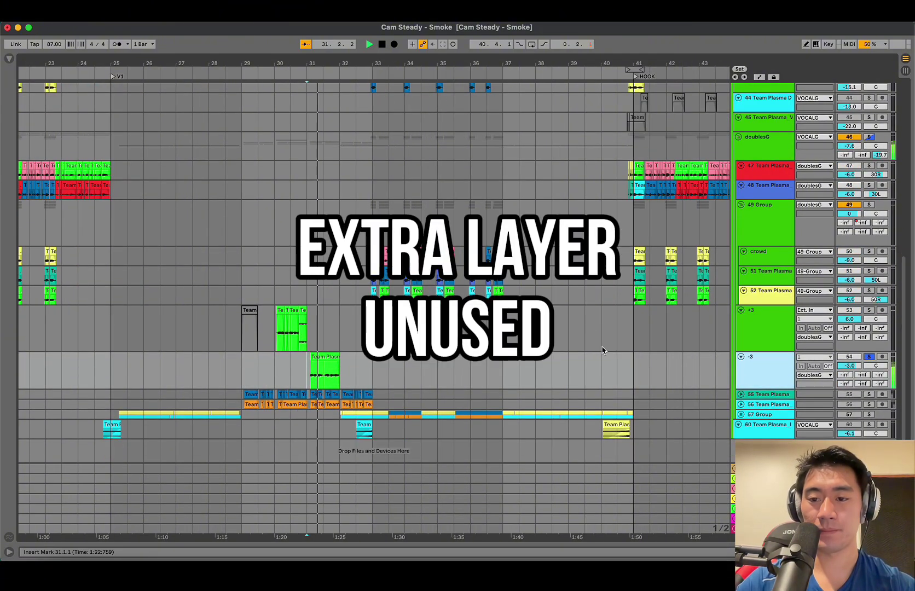
Unsolo the -3 track, replay its clip within the full mix and display the track's devices.
key(space)
click(870, 357)
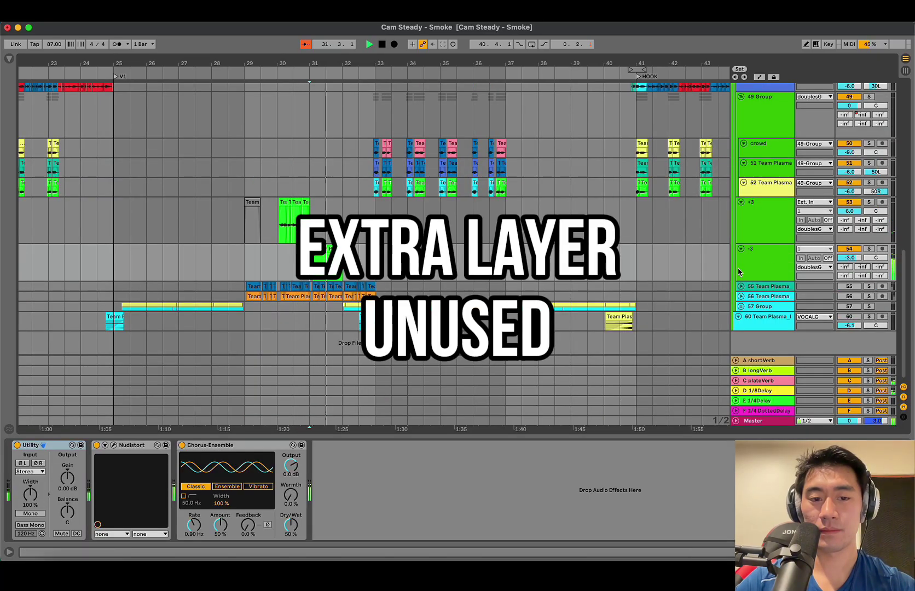
click(782, 265)
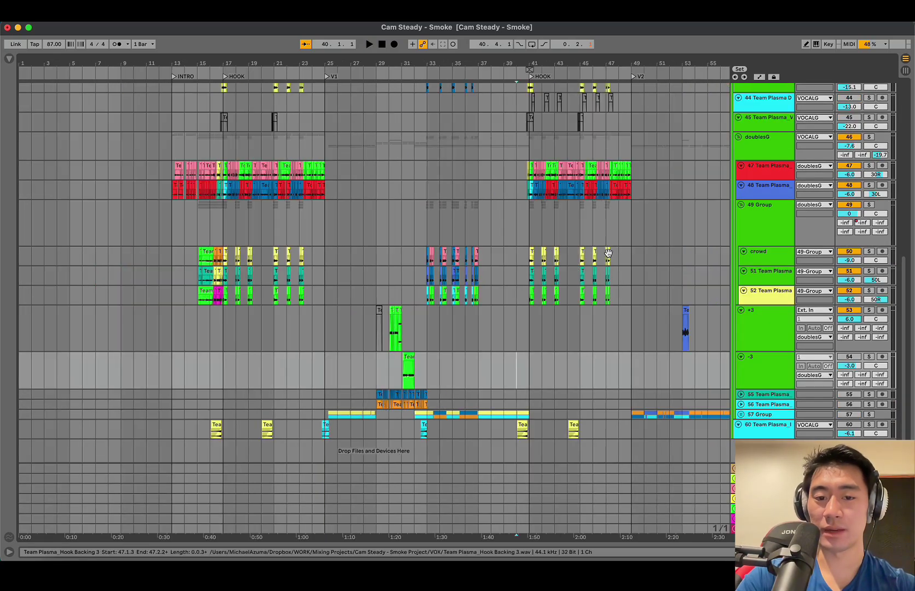
Place the insert marker at 29.1.1 on the -3 track.
drag(427, 370, 491, 369)
click(376, 363)
key(minus)
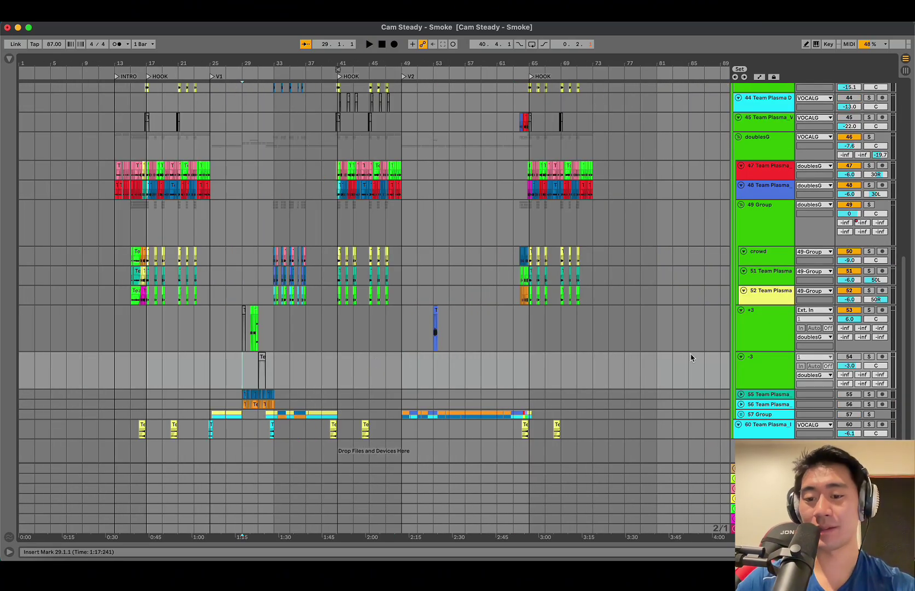
Fold the -3 track and unfold tracks 55, 56 and 57 Group below it.
key(u)
click(768, 371)
key(shift+Down)
key(shift+Down)
key(u)
scroll(613, 381, down, 2)
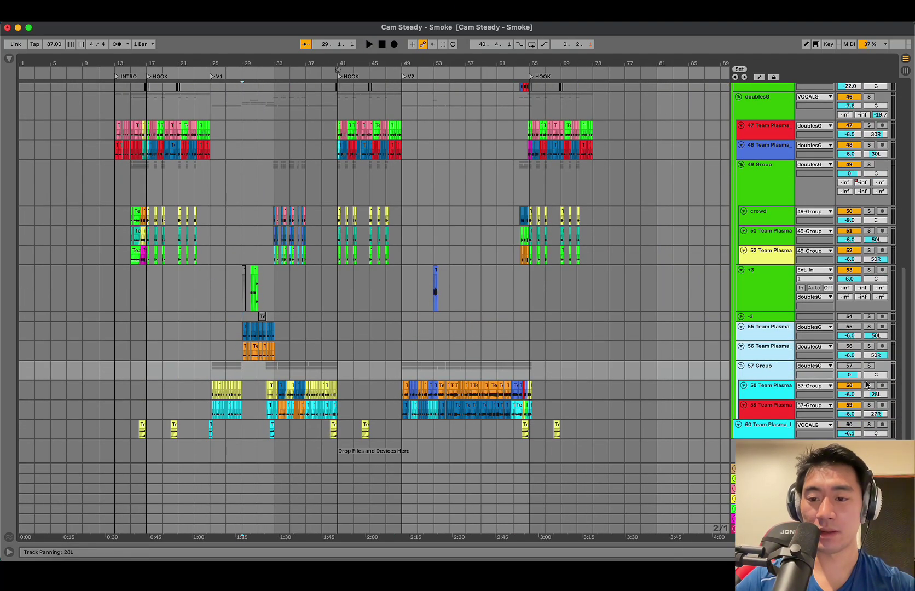
Place the insert marker at 25.1.1 on 57 Group, where verse one starts, and play the doubles.
click(399, 360)
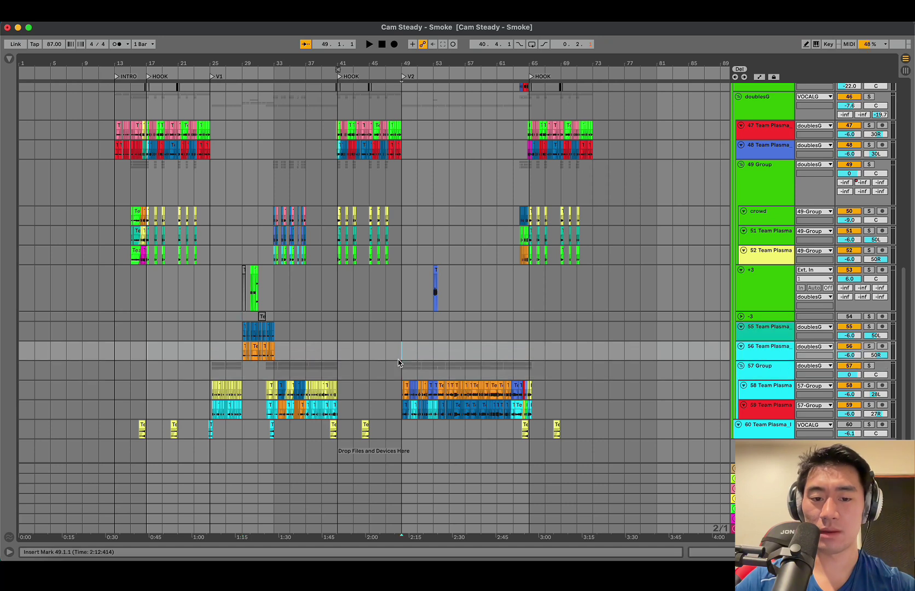
click(214, 377)
scroll(211, 378, up, 3)
key(space)
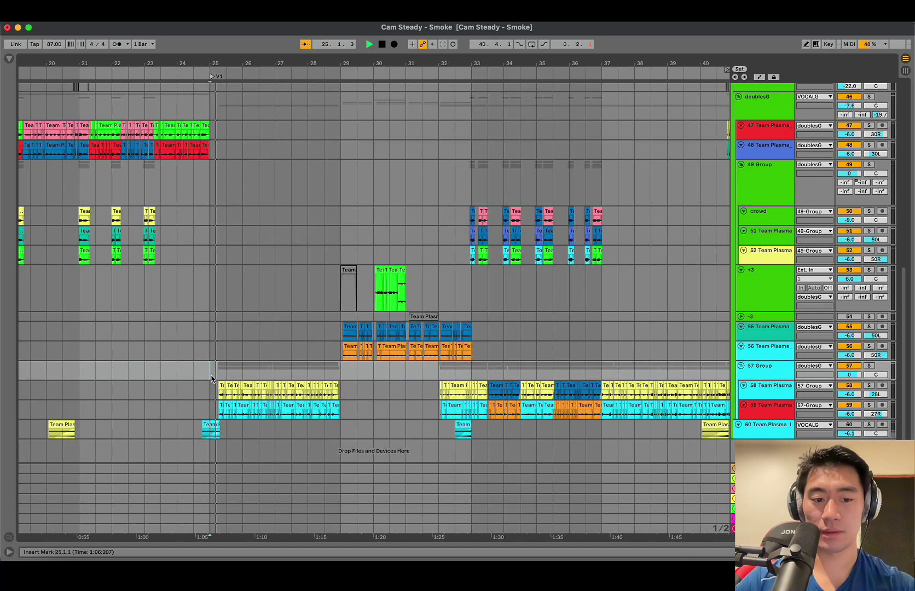
Check 57 Group for audio effects, hide the device view and keep the group selected.
click(760, 372)
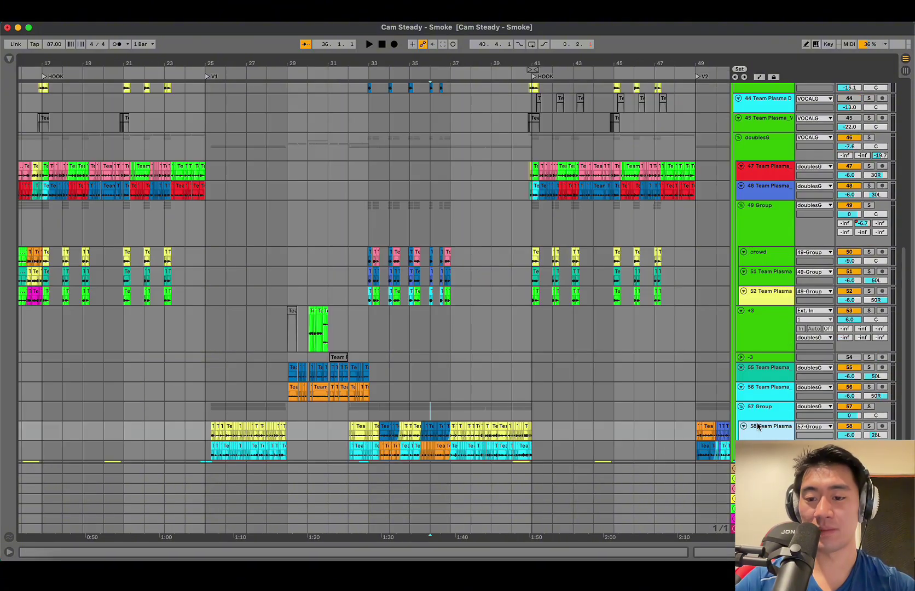
click(760, 408)
scroll(757, 384, down, 2)
double_click(758, 373)
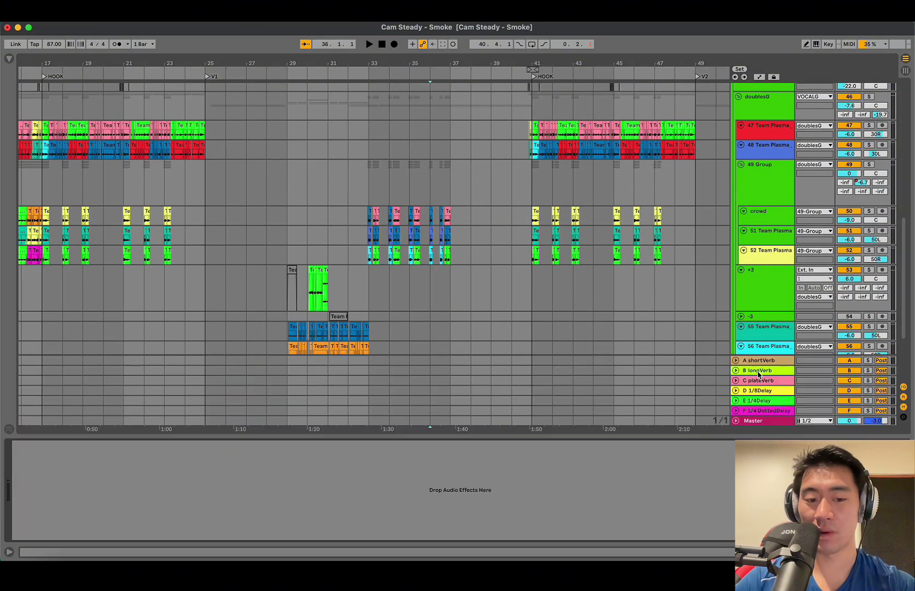
scroll(757, 204, down, 1)
key(super+alt+l)
click(771, 378)
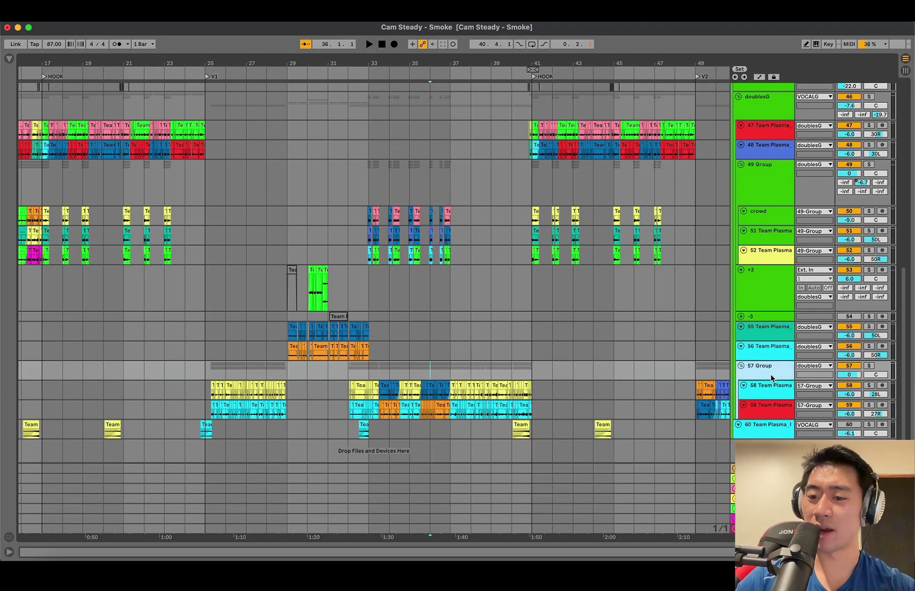
Select the clip at 40.2.1 on track 59, just before the second hook.
scroll(769, 392, up, 3)
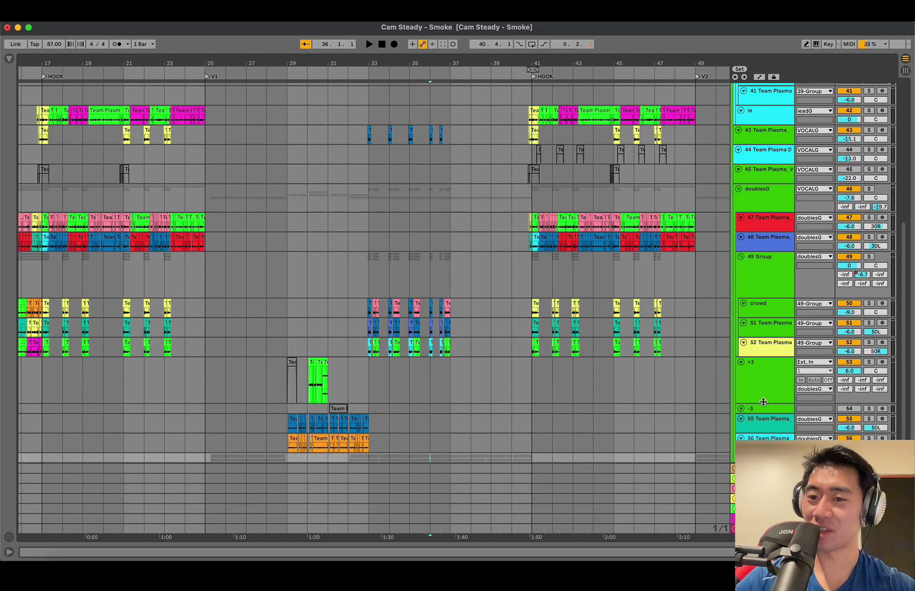
scroll(754, 301, down, 2)
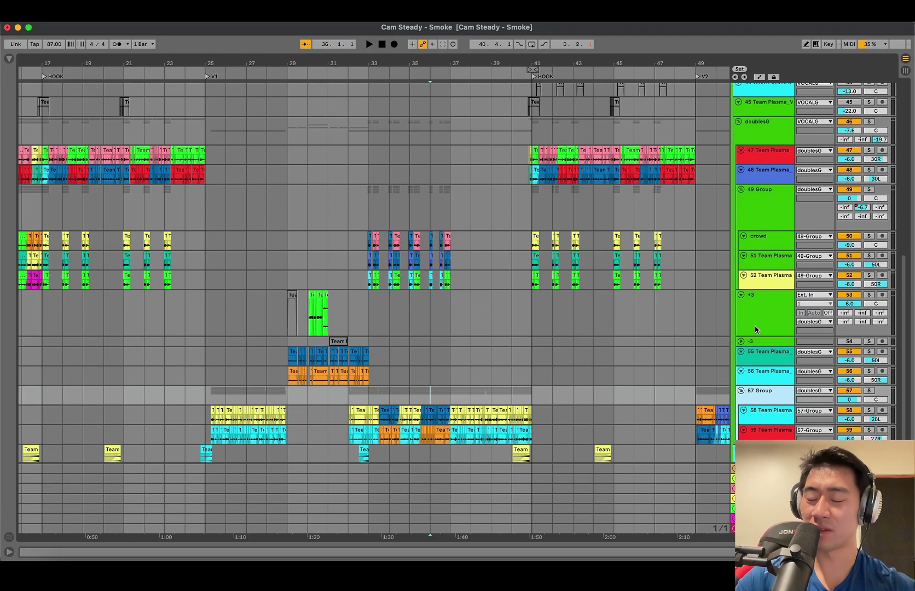
click(529, 437)
key(minus)
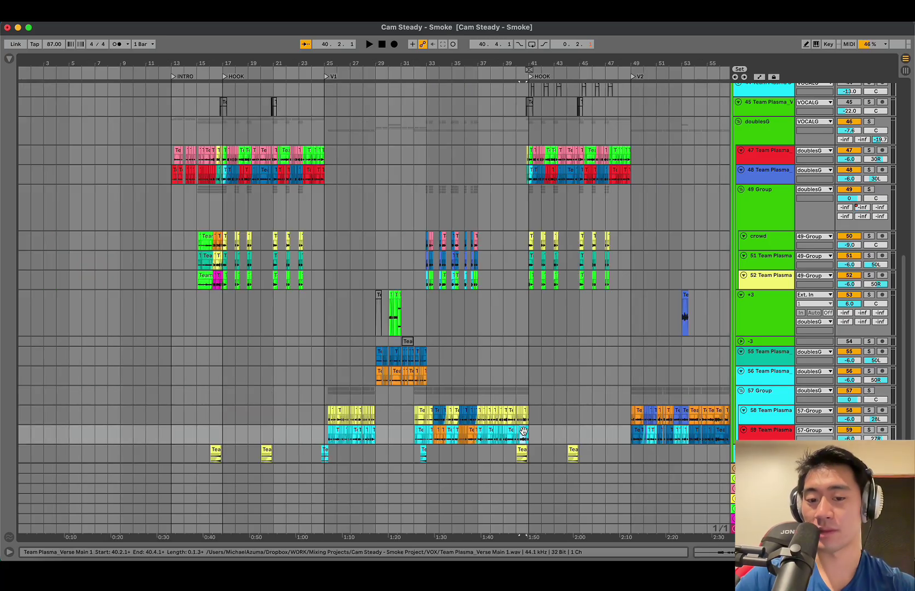
Place the insert marker at 57.1.1 on 57 Group, within the second verse.
click(580, 426)
key(minus)
scroll(520, 396, down, 1)
click(462, 366)
key(plus)
key(plus)
key(plus)
key(plus)
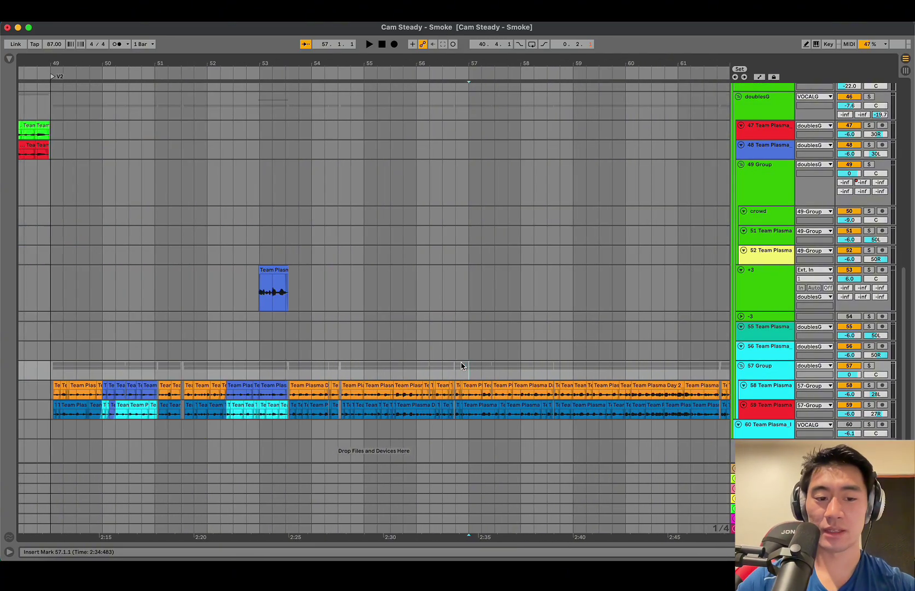
Select tracks 58 and 59 in 57 Group and enlarge both to show their waveforms.
click(120, 433)
click(775, 409)
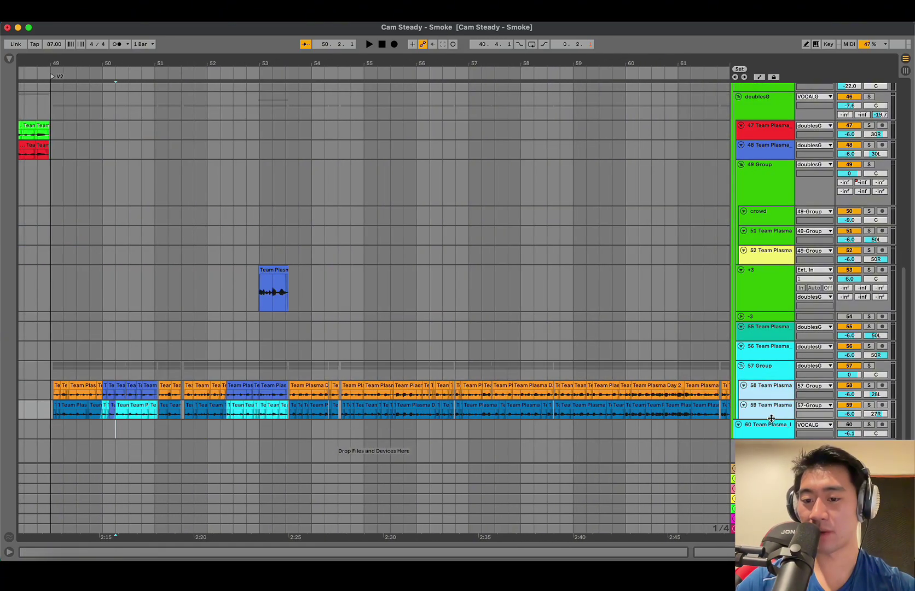
drag(771, 418, 771, 482)
scroll(201, 352, down, 2)
Place the insert marker at 49.1.1 on track 59 and examine the second verse's double clips against the lead vocal's.
click(52, 382)
key(plus)
key(plus)
key(plus)
key(plus)
key(plus)
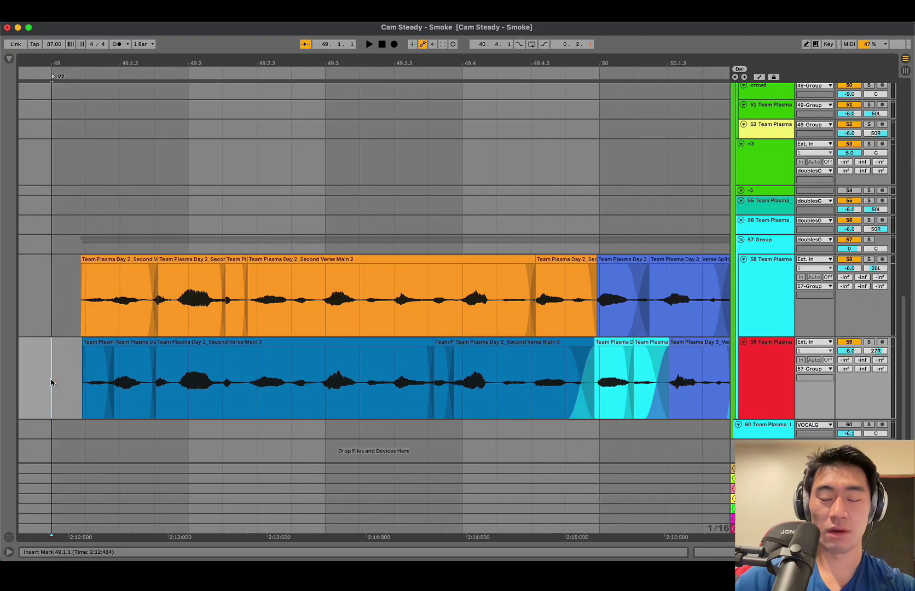
scroll(51, 382, right, 1)
scroll(172, 392, left, 3)
scroll(172, 392, up, 15)
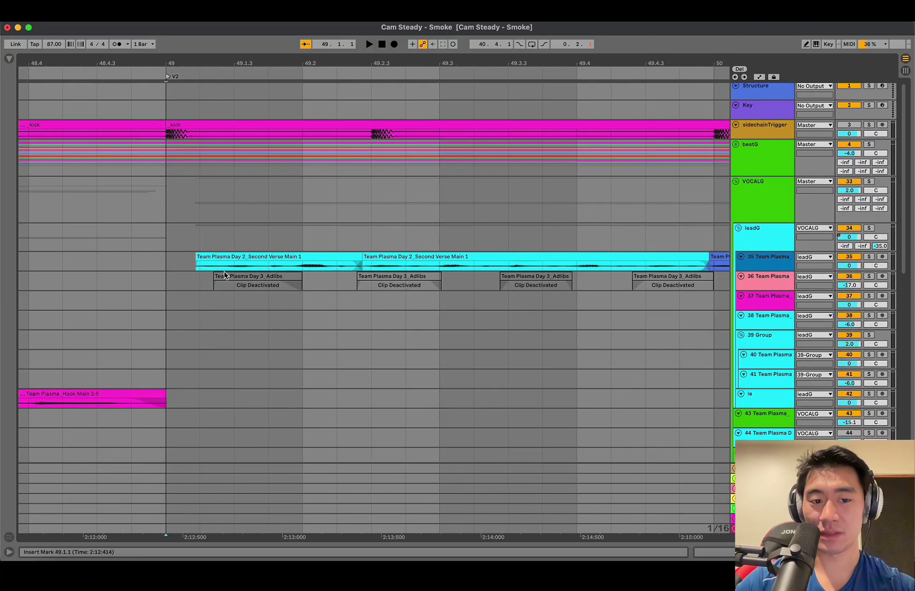
scroll(316, 194, down, 10)
scroll(251, 320, right, 10)
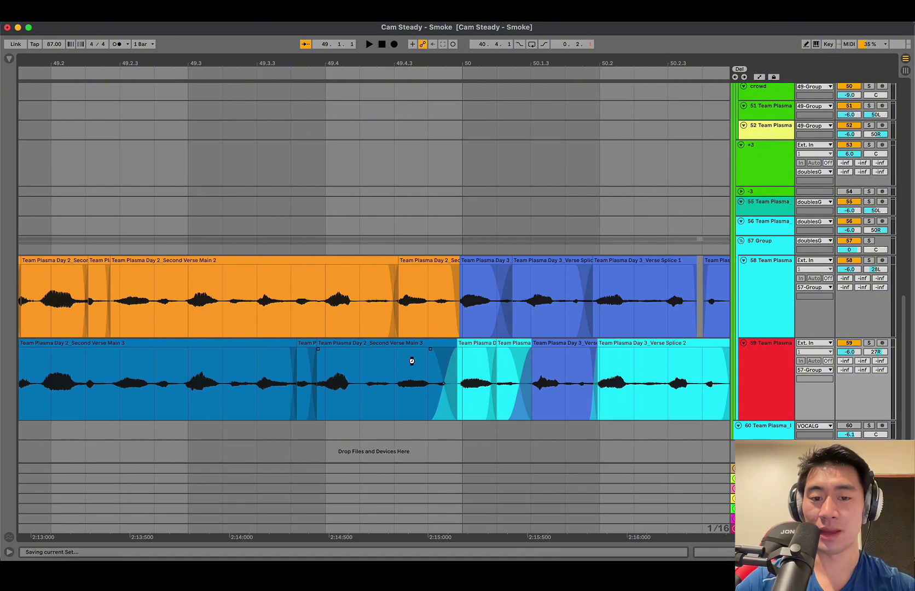
Examine the spliced double clips on tracks 58 and 59 from bar 49 to bar 54 of the second verse.
scroll(411, 360, right, 12)
scroll(321, 379, right, 8)
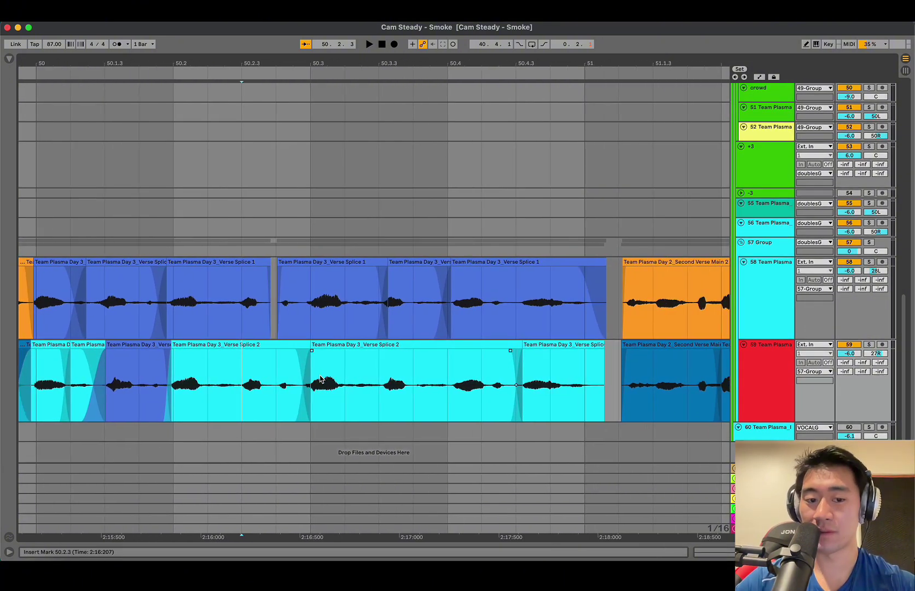
scroll(321, 378, right, 8)
scroll(321, 378, right, 20)
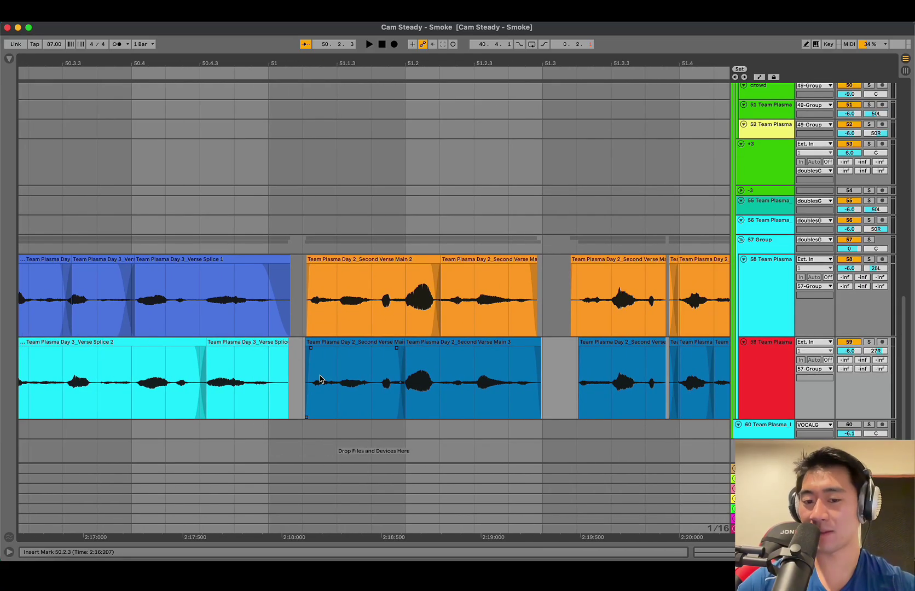
scroll(321, 379, right, 9)
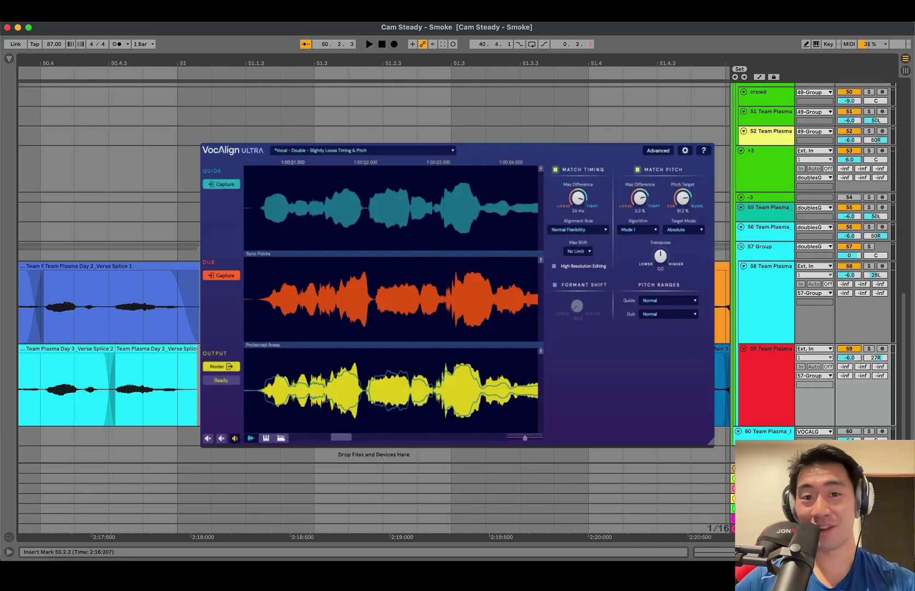
scroll(320, 379, right, 17)
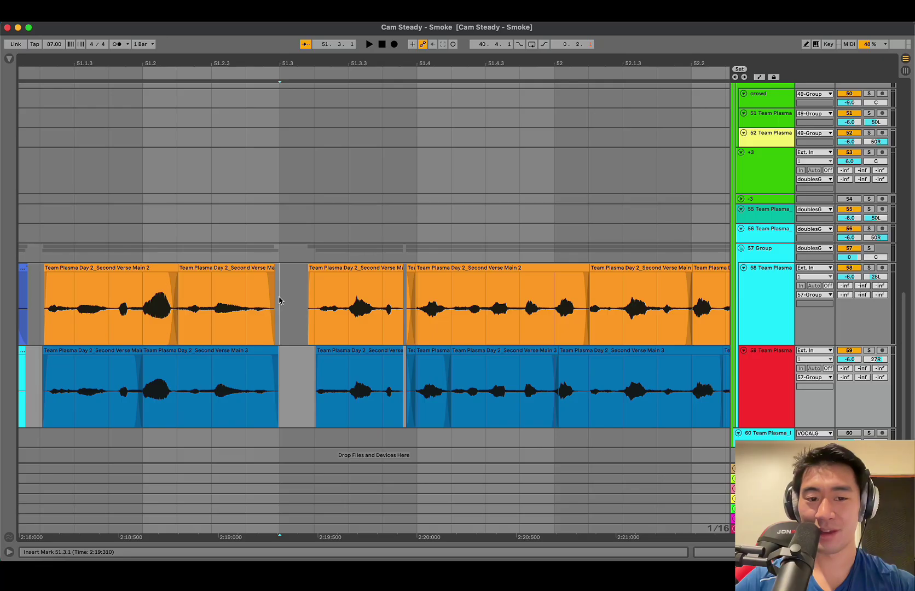
scroll(290, 300, right, 20)
scroll(290, 300, right, 20)
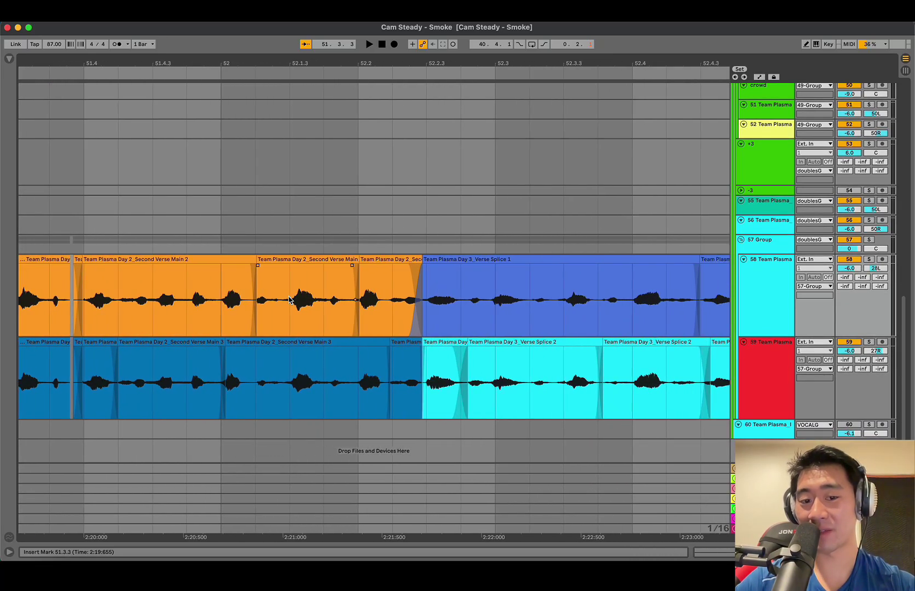
scroll(290, 300, right, 20)
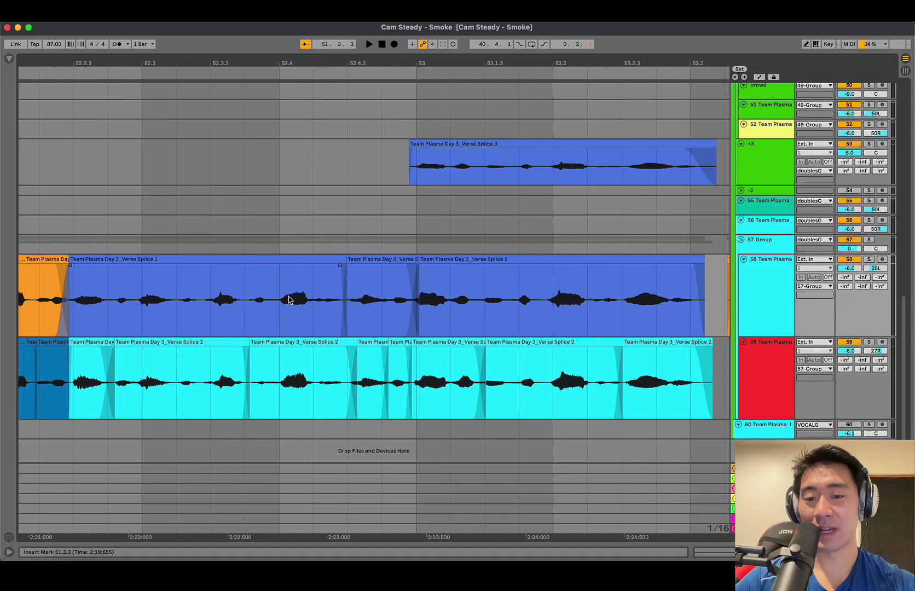
scroll(289, 300, right, 7)
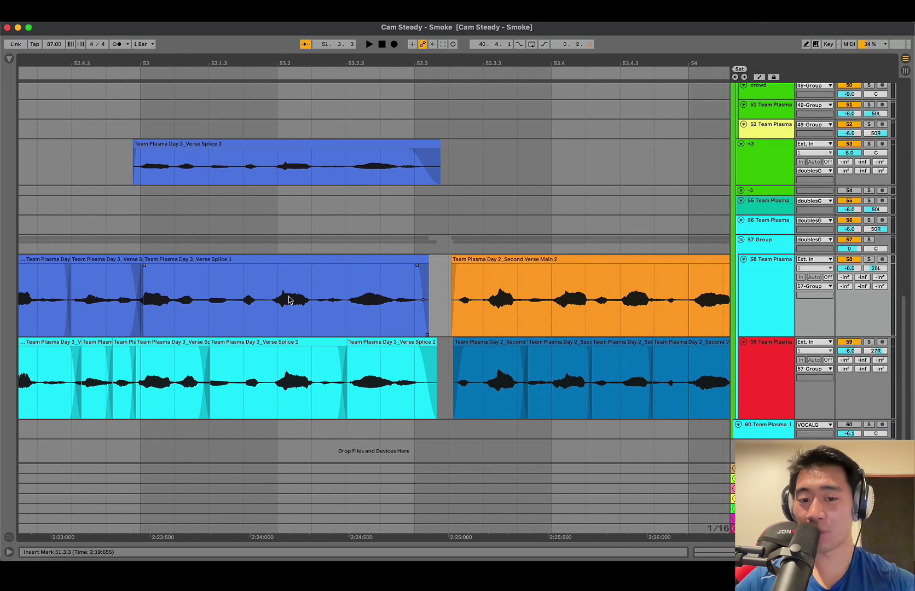
Check the doubles on tracks 58 and 59 from bar 53 to bar 60, placing the insert marker at 59.1.1 on track 58.
scroll(290, 300, right, 12)
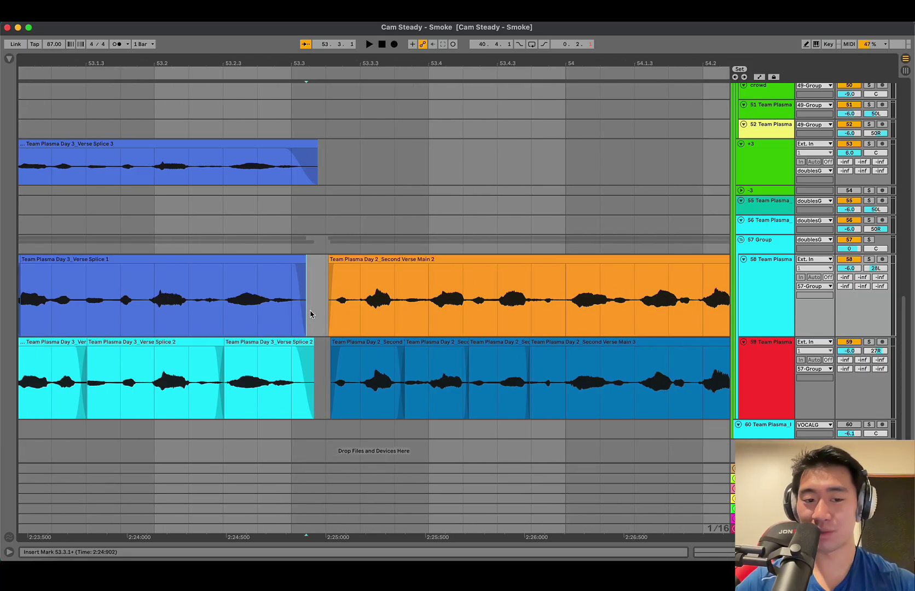
click(290, 312)
scroll(290, 312, right, 20)
click(290, 312)
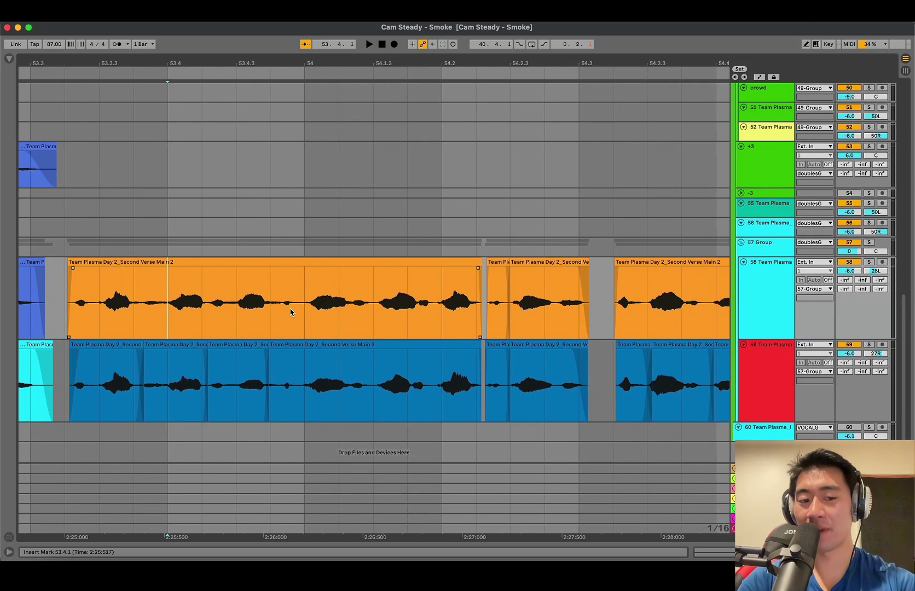
scroll(291, 312, down, 5)
scroll(289, 312, right, 12)
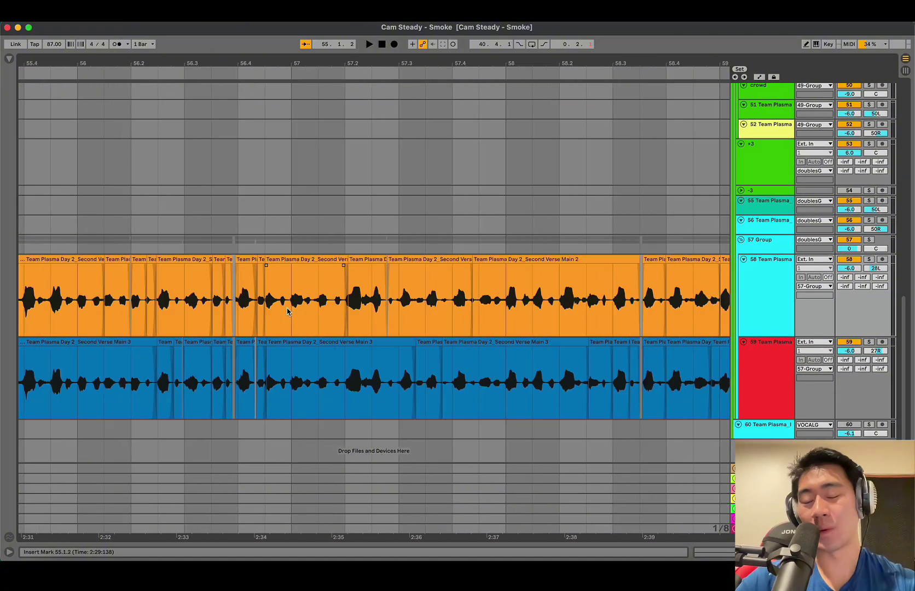
click(292, 310)
click(284, 311)
click(305, 311)
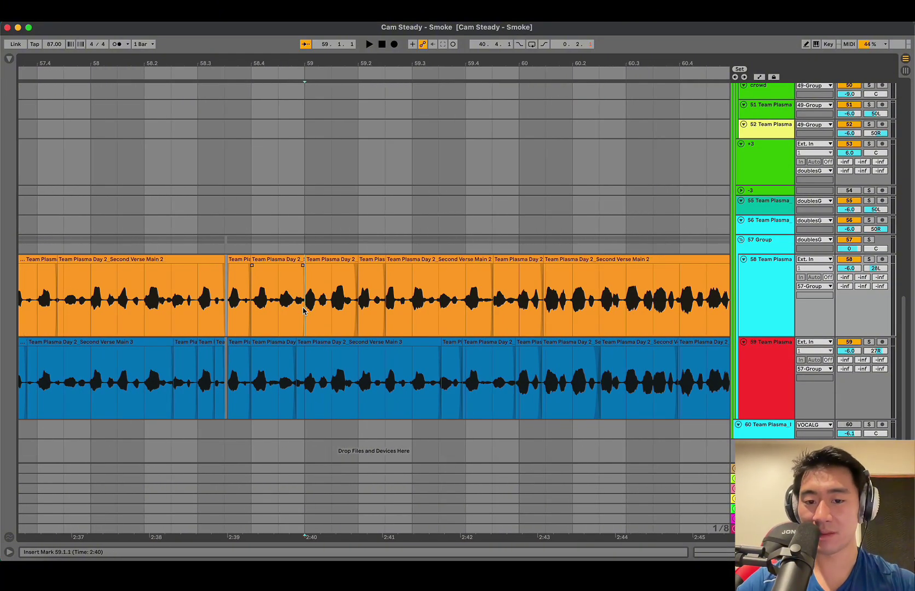
Inspect the doubles leading into the hook at bar 65, placing the insert marker at 63.4.3 on track 58.
scroll(304, 311, right, 8)
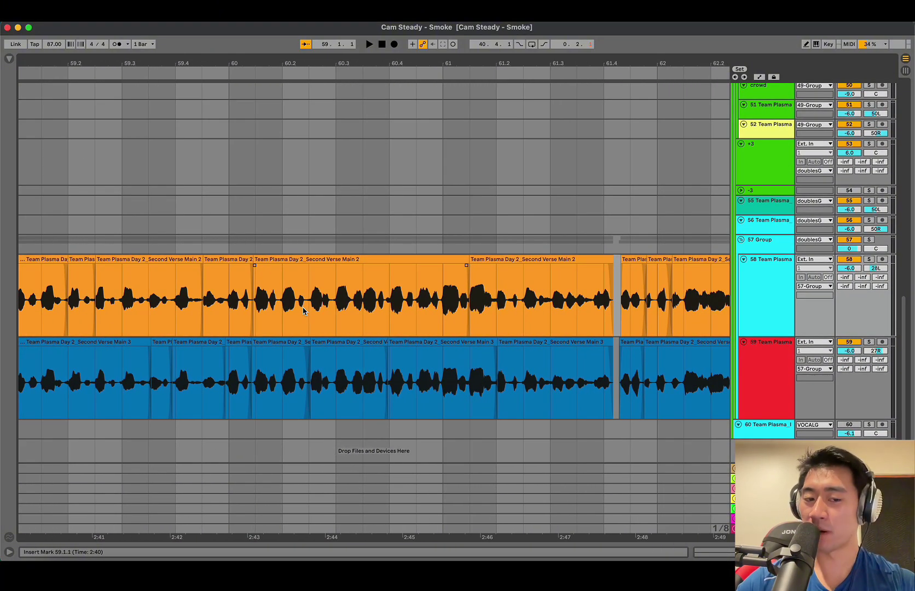
scroll(305, 311, right, 8)
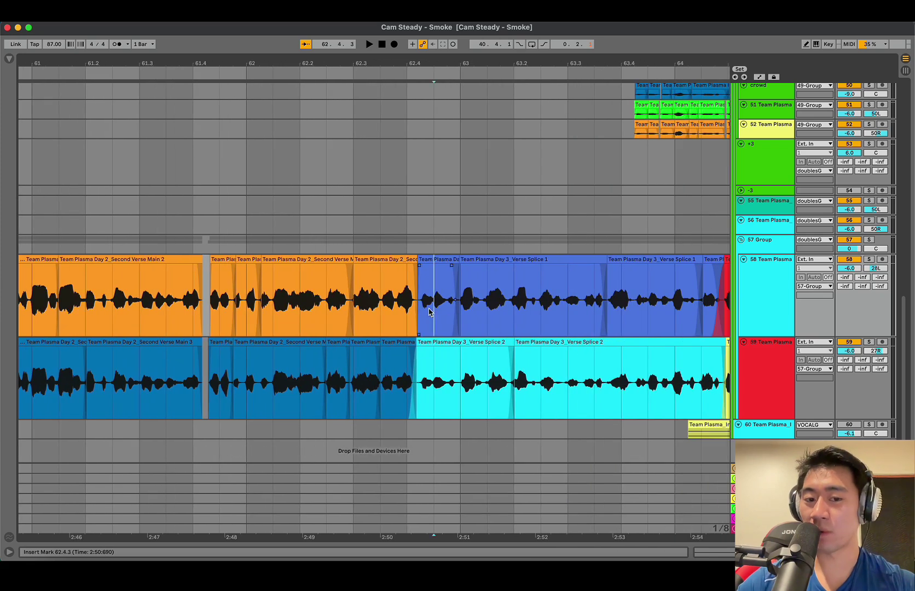
scroll(438, 314, right, 2)
click(449, 323)
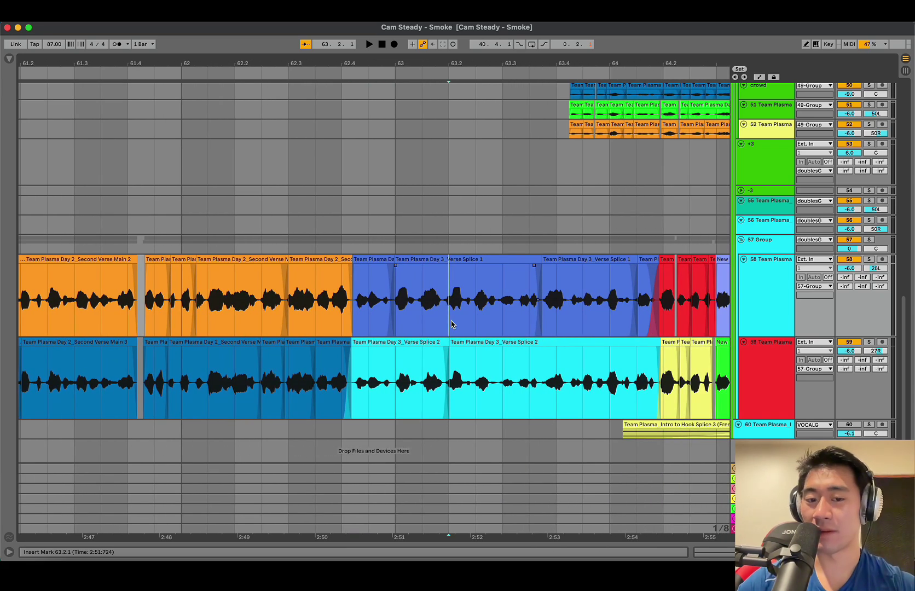
scroll(453, 324, right, 2)
click(471, 322)
click(493, 322)
scroll(493, 323, right, 2)
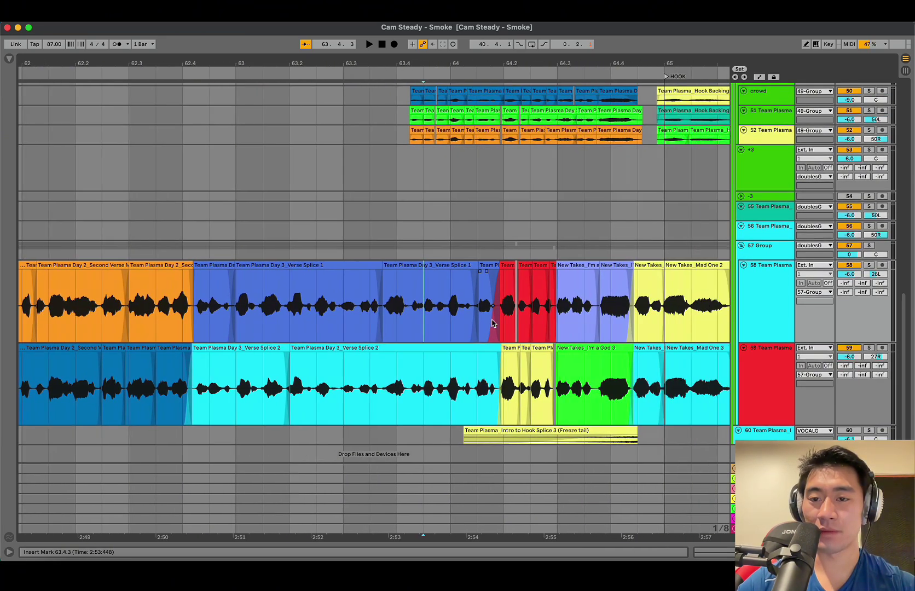
Compare the lead vocal clips on track 35 with the doubles on tracks 58 and 59 around bars 63 to 65.
scroll(492, 323, up, 15)
scroll(493, 323, right, 2)
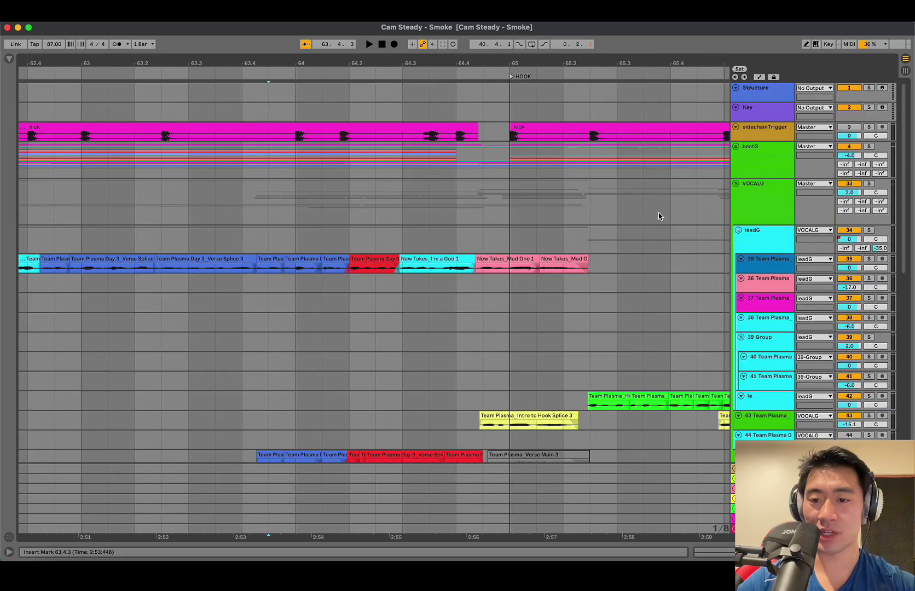
scroll(659, 217, right, 2)
scroll(521, 214, down, 10)
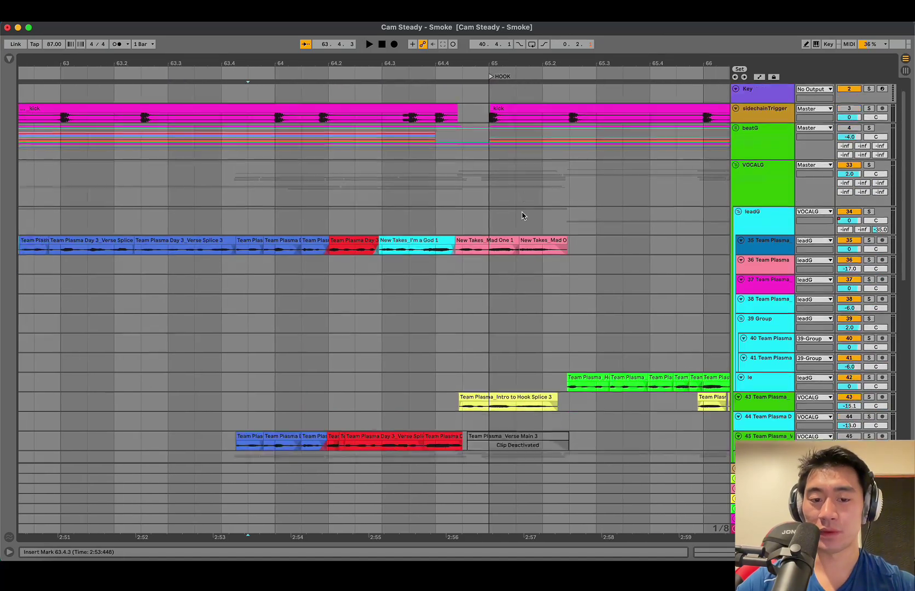
scroll(296, 278, down, 5)
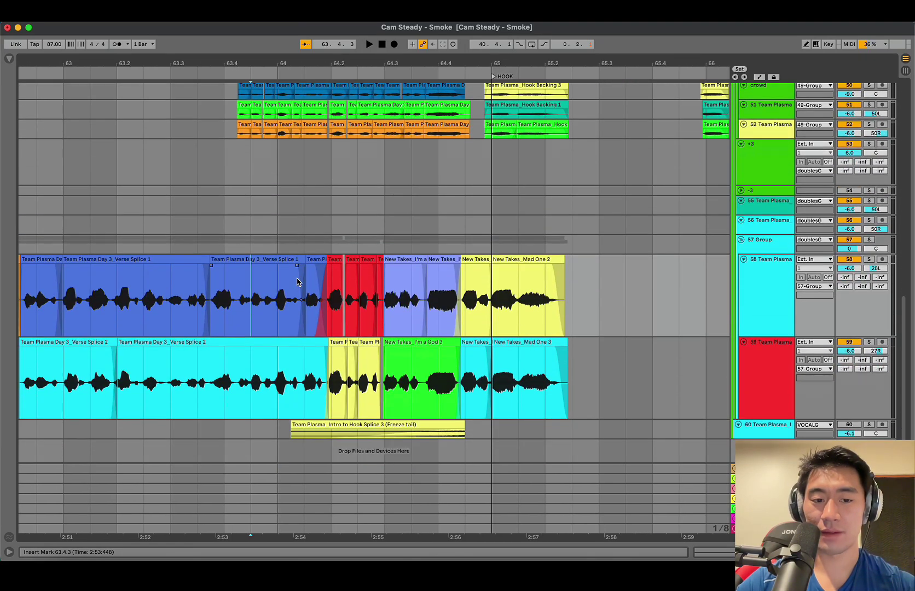
Place the insert marker at 63.1.1 on track 59 and play the comped vocals up to the end of bar 64.
scroll(252, 411, left, 3)
click(223, 398)
click(169, 388)
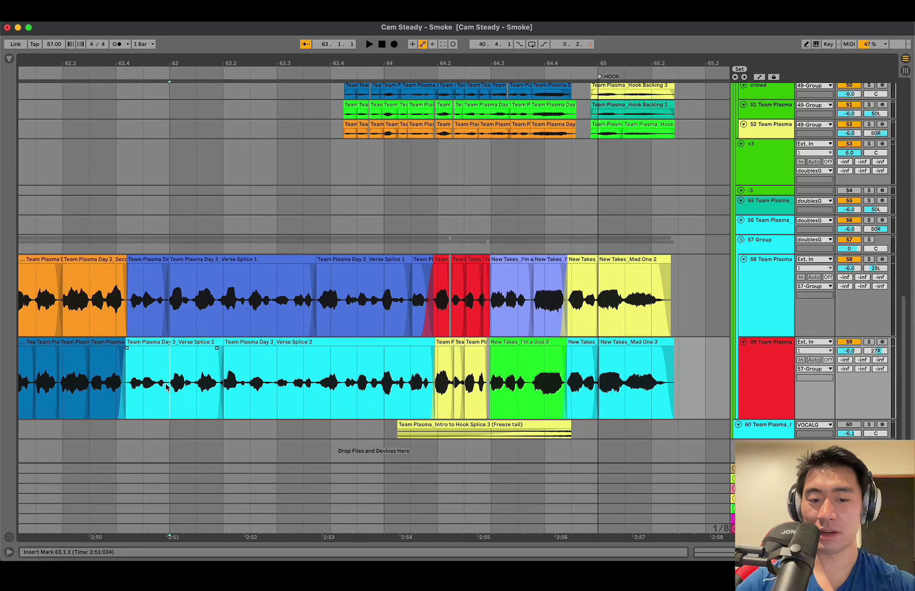
key(space)
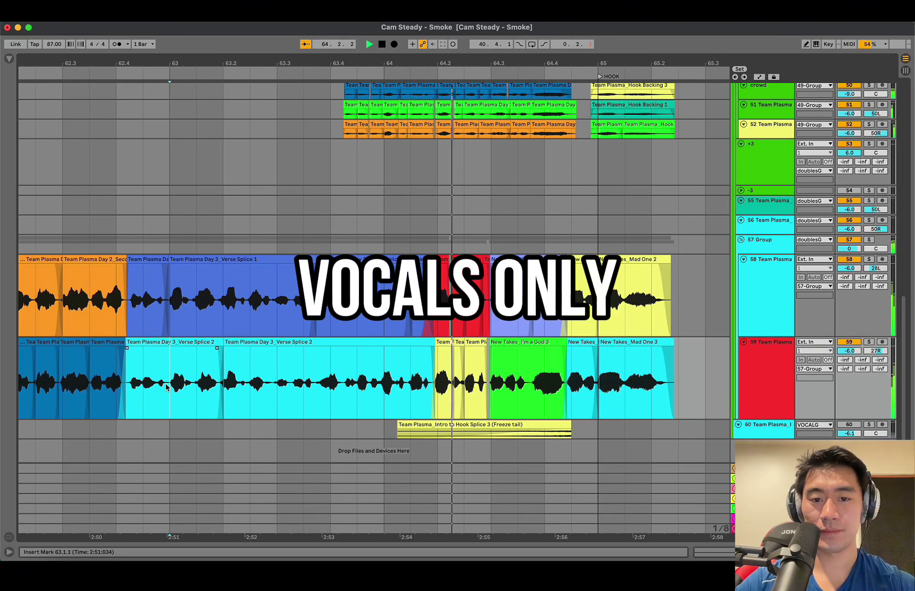
key(space)
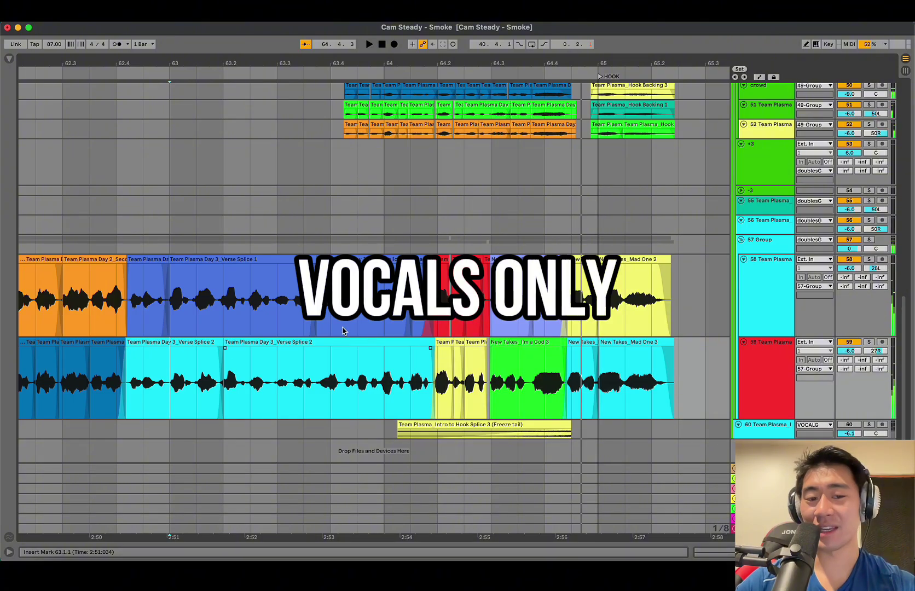
Extend the Verse Backing clips on tracks 51 and 52 from 63.4.1 to 65.1.3 over their comped pieces.
click(340, 329)
scroll(378, 226, up, 3)
drag(342, 170, 624, 208)
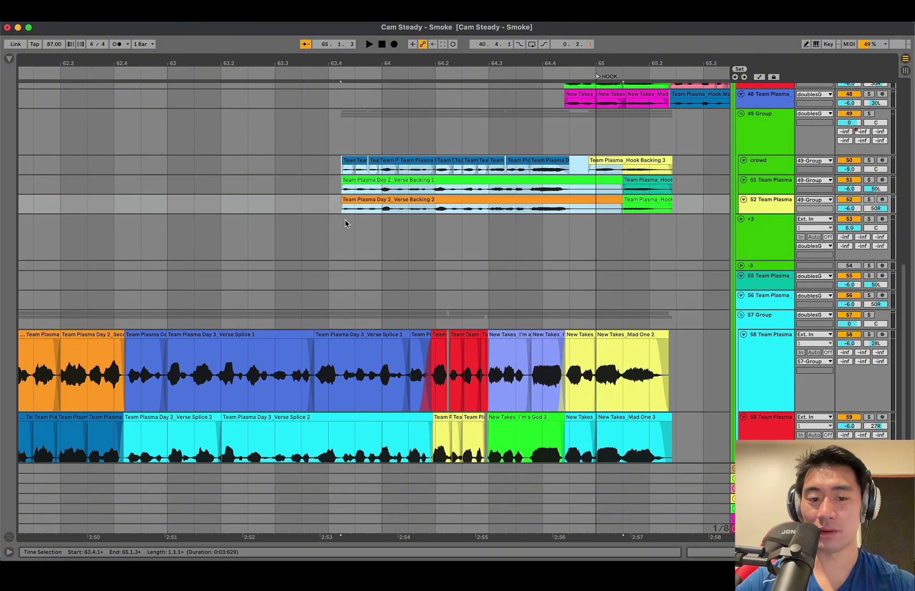
scroll(347, 223, down, 2)
drag(328, 342, 383, 395)
click(385, 359)
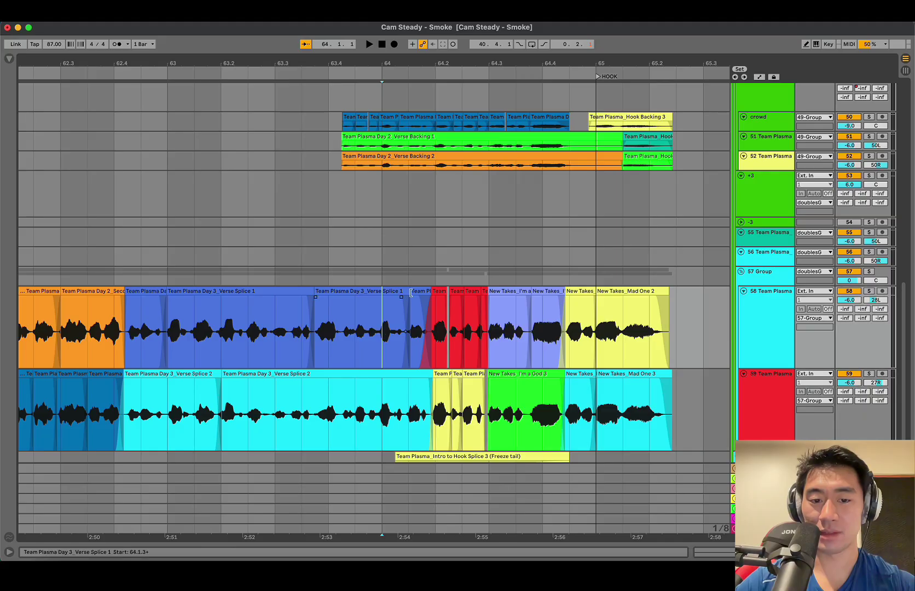
Extend the Verse Splice clips on tracks 58 and 59 to 64.2.4, covering the comped pieces before the New Takes clips.
drag(409, 291, 669, 291)
key(super+z)
drag(432, 291, 489, 291)
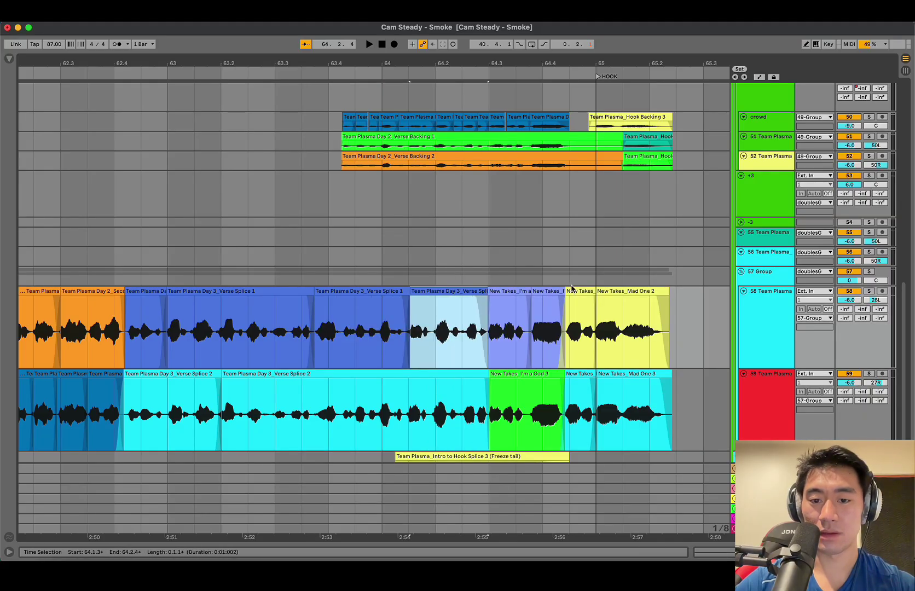
drag(567, 291, 461, 291)
key(super+z)
Place the insert marker at 63.2.3 on track 58 and play the uncomped vocals into the hook.
click(248, 331)
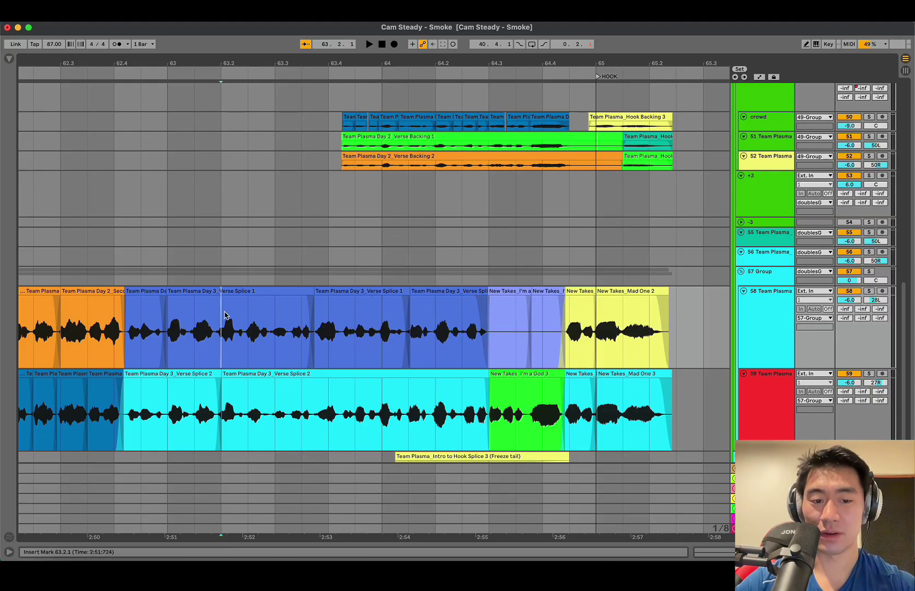
key(space)
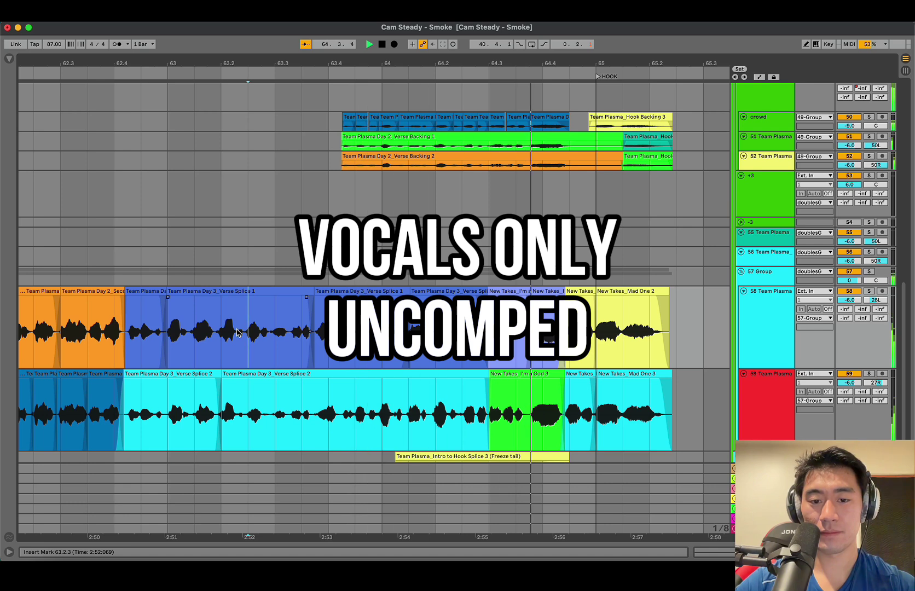
key(space)
Undo the clip extensions on the backing and double tracks.
key(super+z)
key(super+z)
key(super+z)
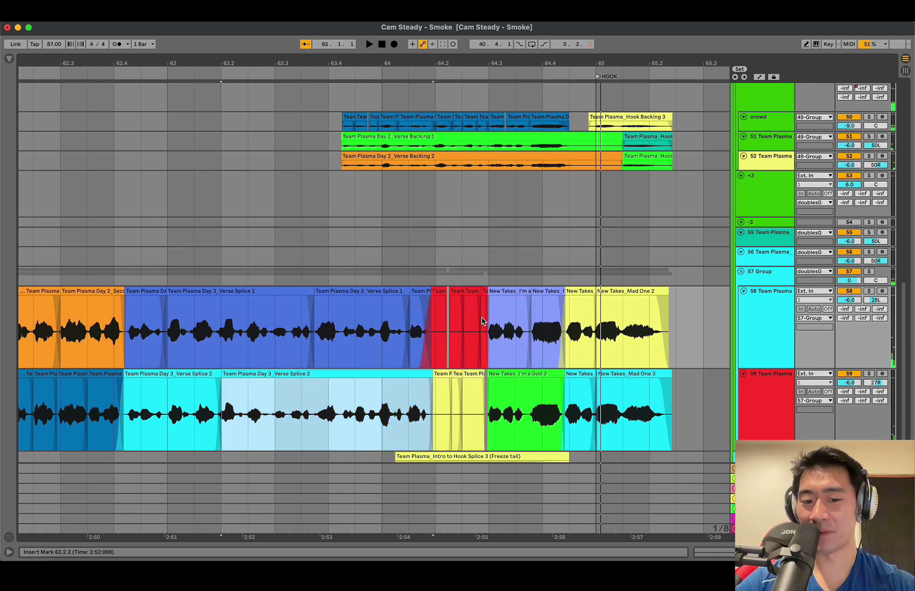
Place the insert marker at 64.1.1 on track 58 and save the set.
click(425, 234)
scroll(395, 312, down, 2)
click(394, 315)
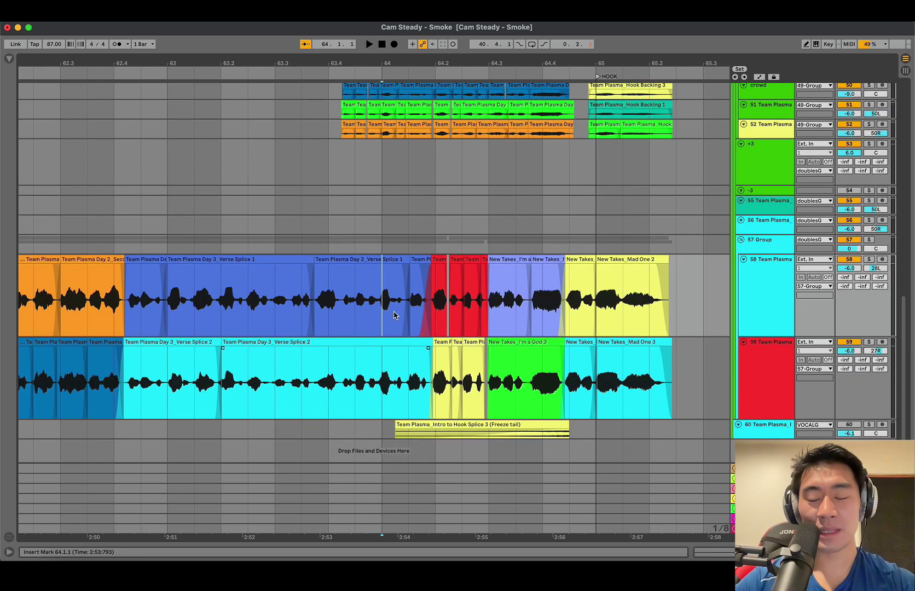
key(super+s)
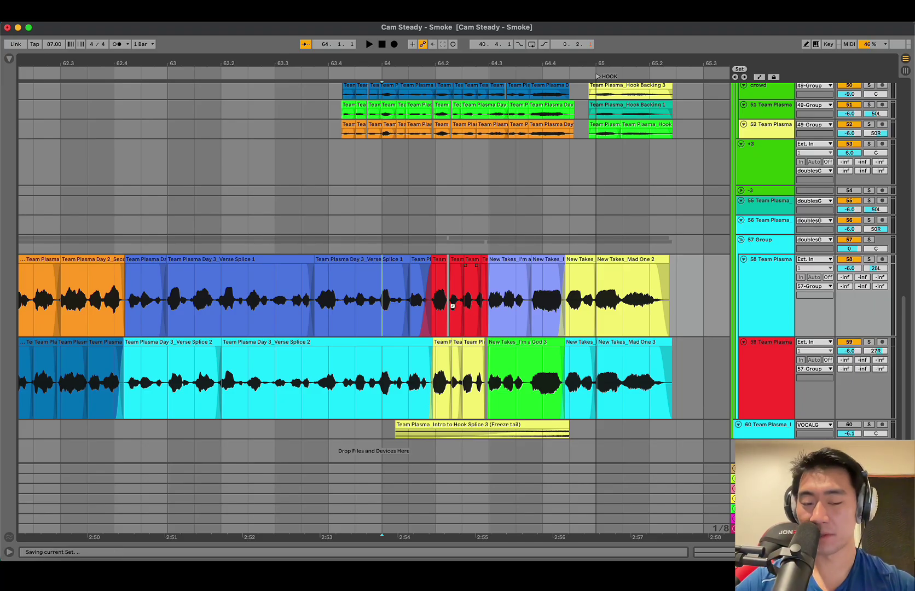
Enlarge track 60, place the insert marker at 40.1.1 on it and play its clip leading into the hook.
scroll(472, 355, right, 4)
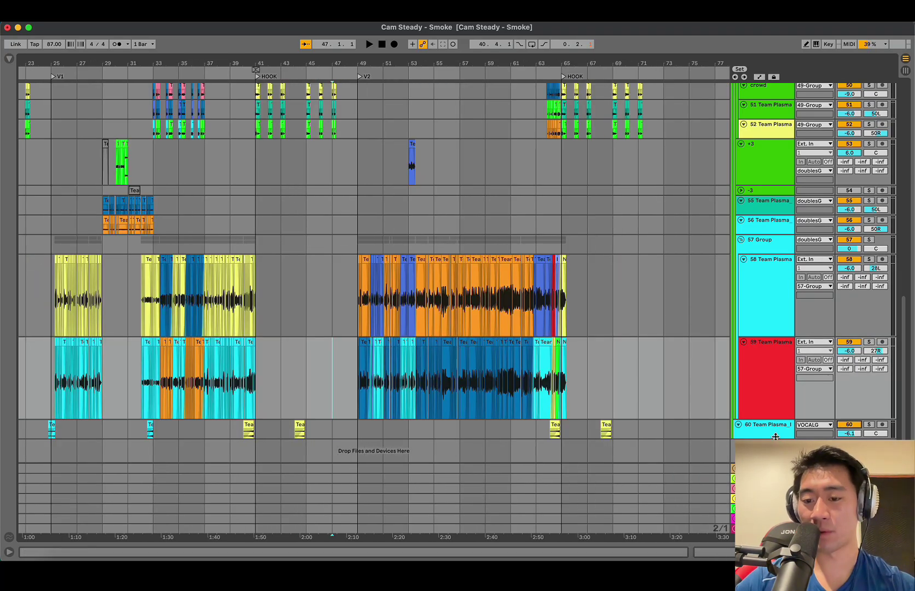
click(248, 430)
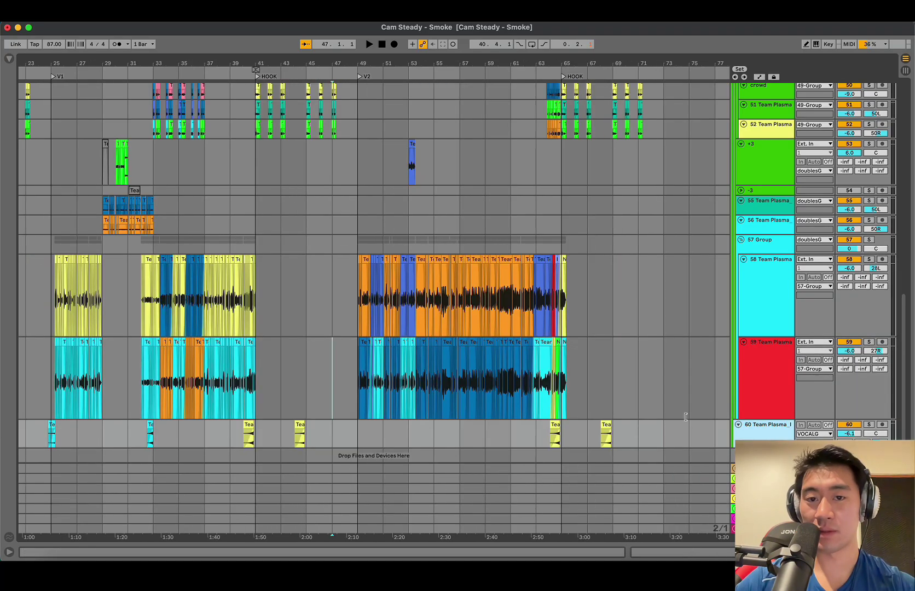
scroll(248, 430, up, 4)
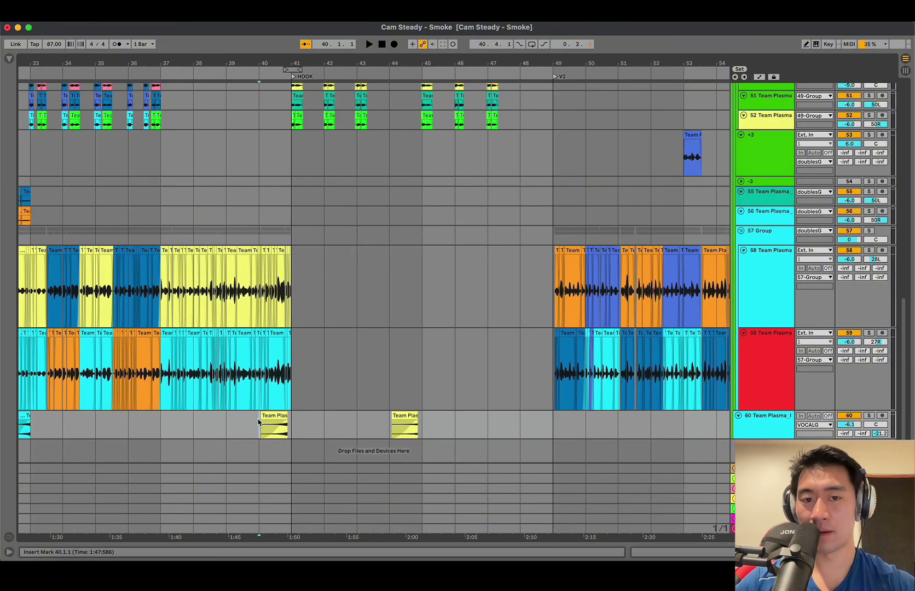
key(space)
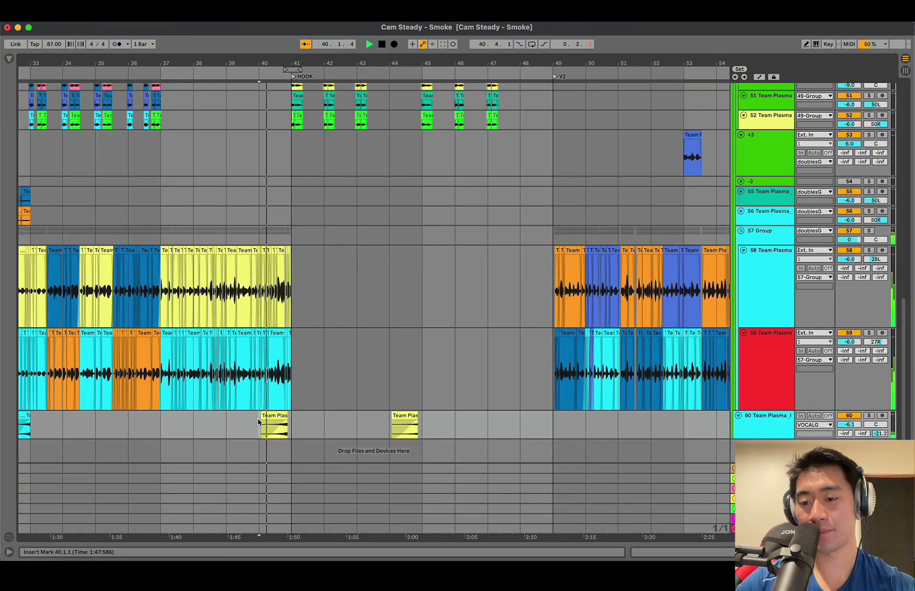
Audition track 60 soloed from 40.1.1 into the hook, enlarge the track further and end the solo.
click(869, 416)
key(space)
key(space)
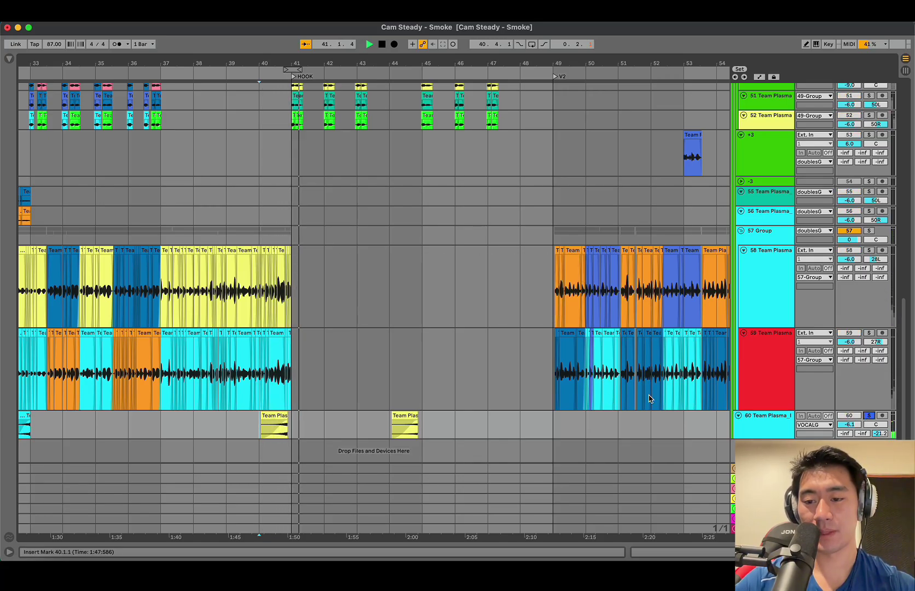
drag(818, 439, 817, 448)
key(space)
click(869, 416)
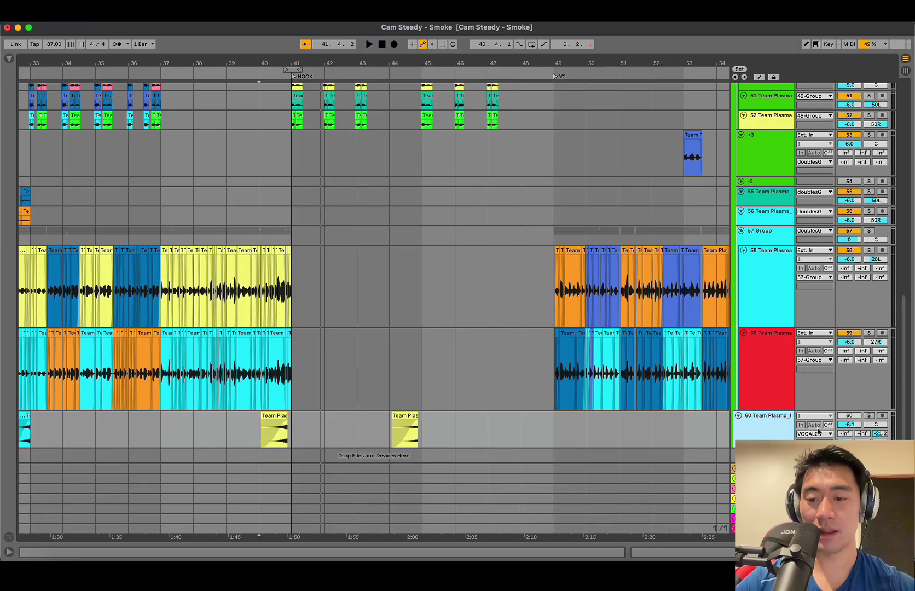
Compare the vocals from 40.1.1 into the hook with reverse track 60 deactivated and then reactivated.
scroll(367, 228, up, 15)
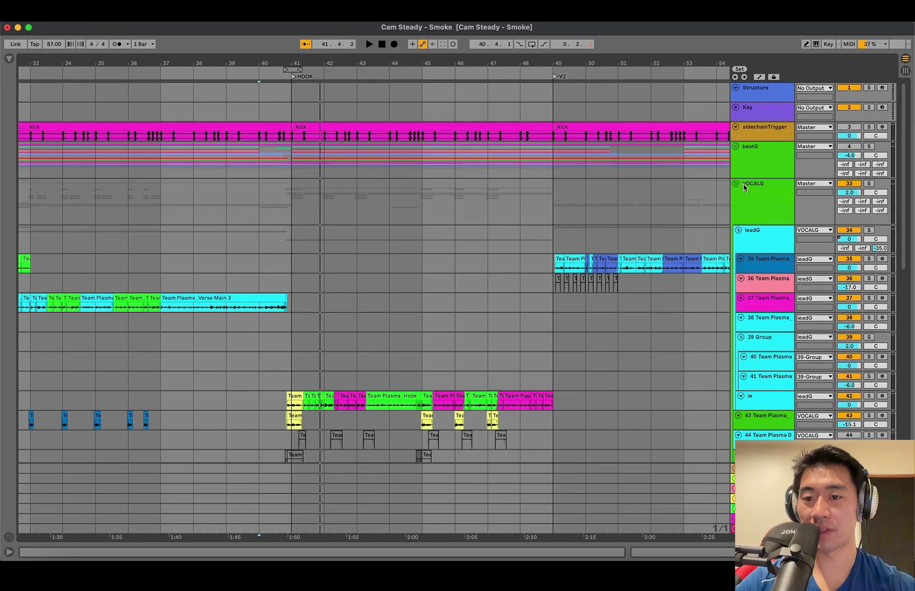
key(space)
scroll(274, 239, down, 15)
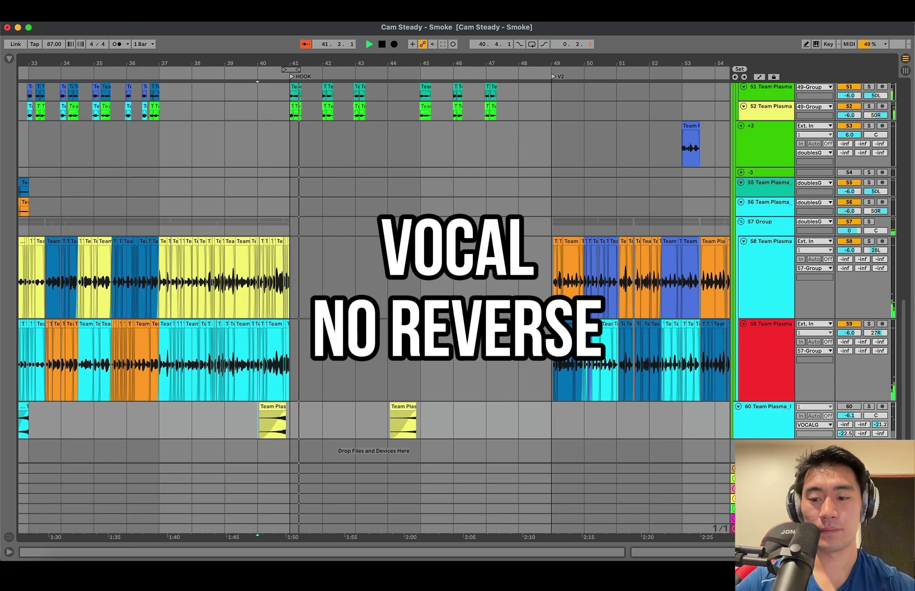
click(849, 407)
key(space)
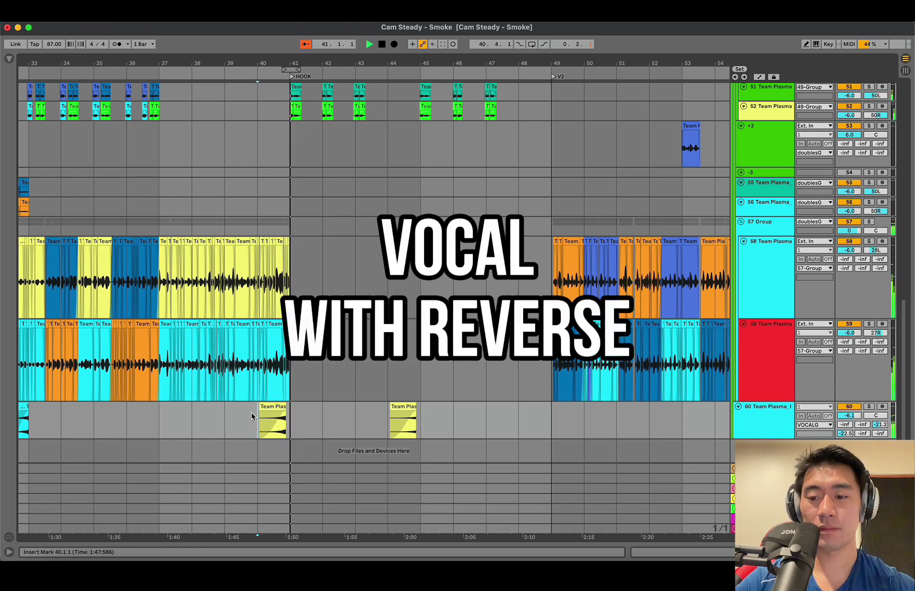
key(space)
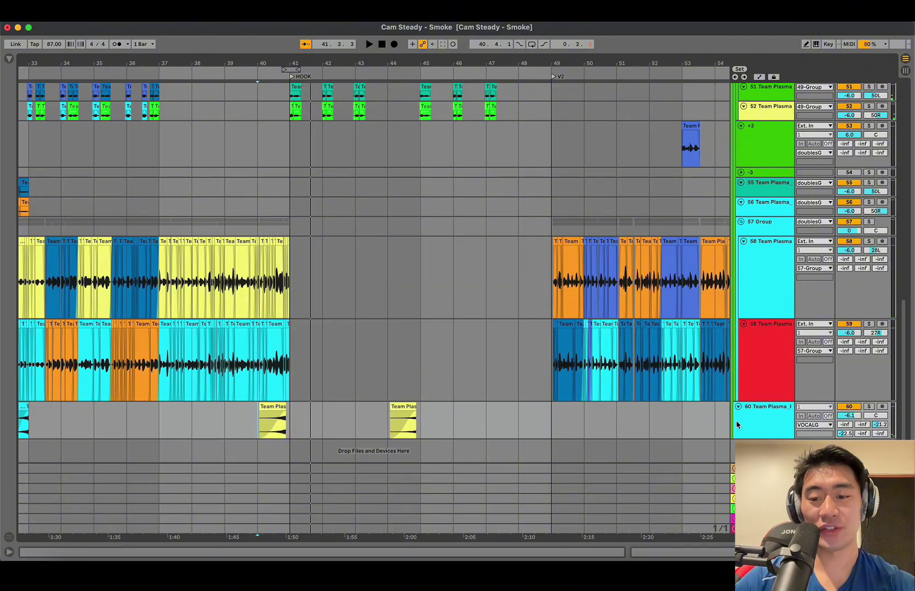
Open track 60's device chain and examine its sidechained Compressor and OTT settings.
double_click(736, 425)
scroll(312, 338, down, 5)
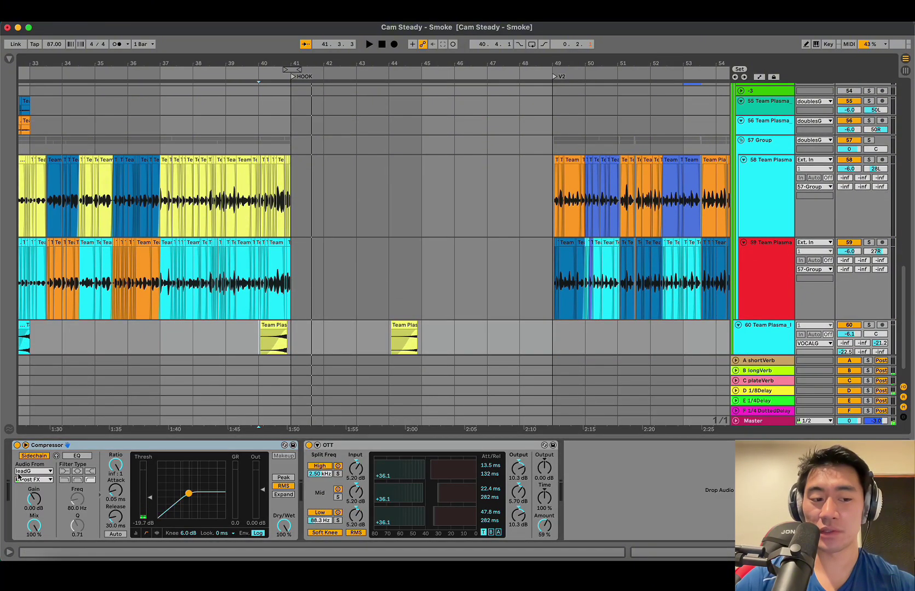
scroll(360, 239, down, 2)
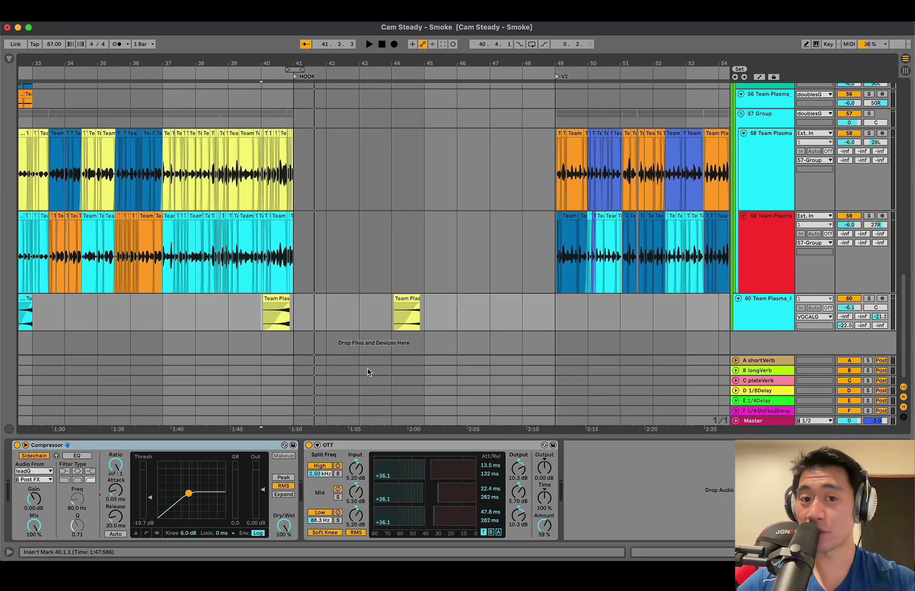
click(367, 295)
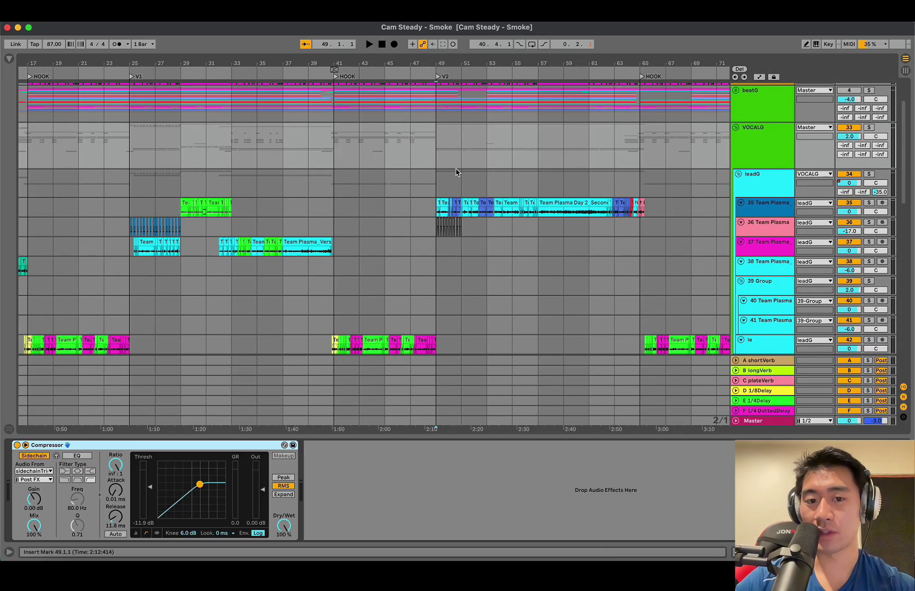
Examine the sidechain Compressor on the VOCALG group with the insert marker at 49.1.1.
click(456, 173)
click(441, 142)
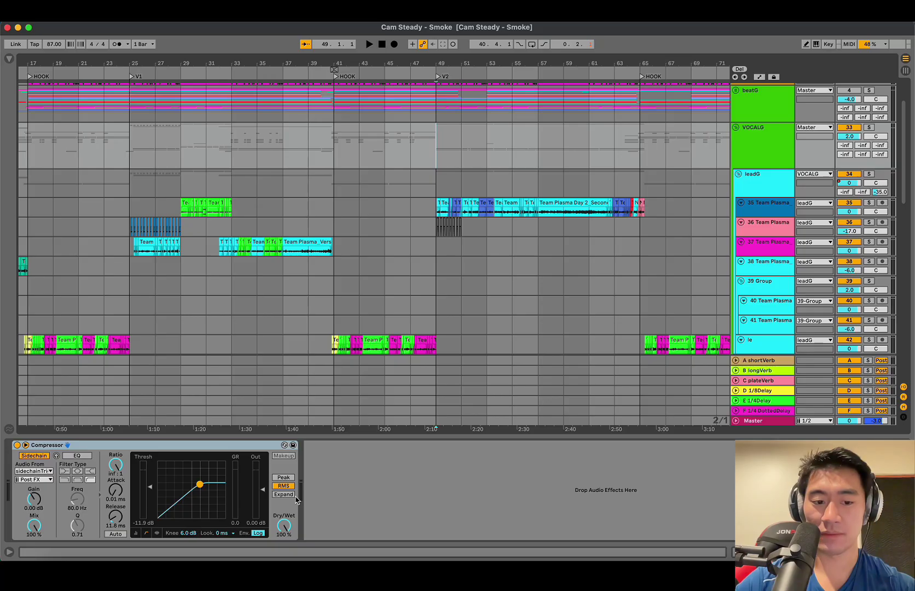
click(433, 113)
click(430, 137)
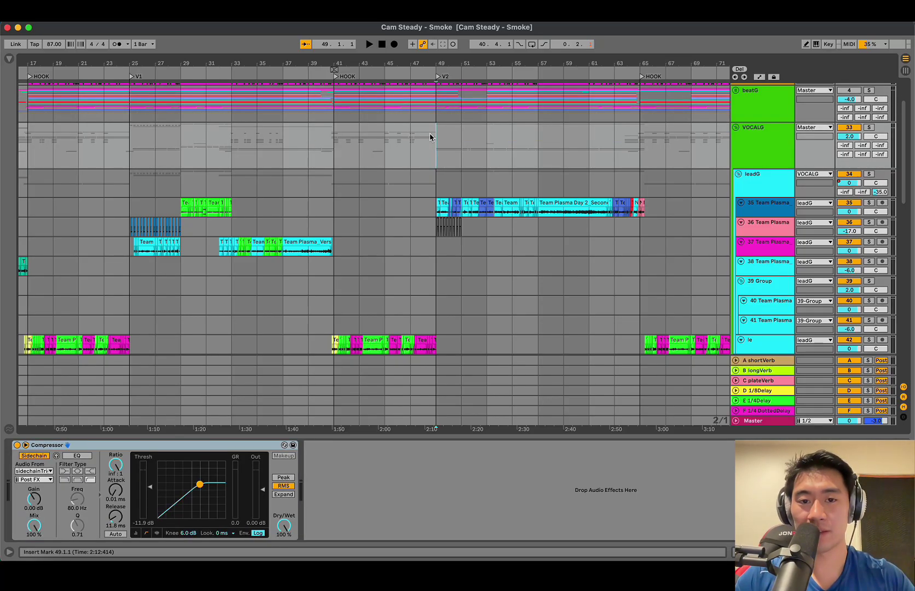
Inspect the effect chains of the beatG group and the leadG group.
click(849, 90)
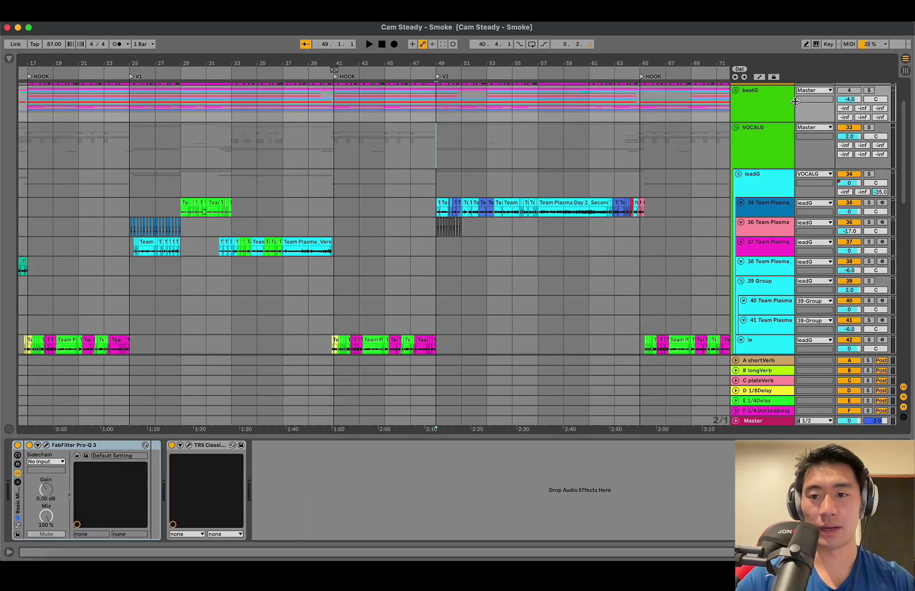
click(418, 181)
click(441, 180)
scroll(440, 181, down, 15)
scroll(440, 181, right, 4)
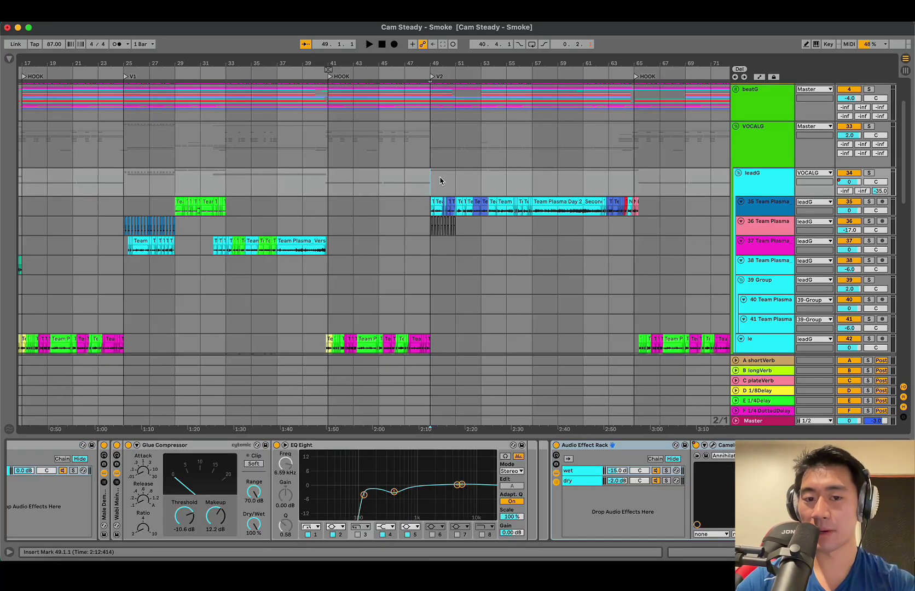
Optimize the height of all arrangement tracks and fold the -3 track.
key(h)
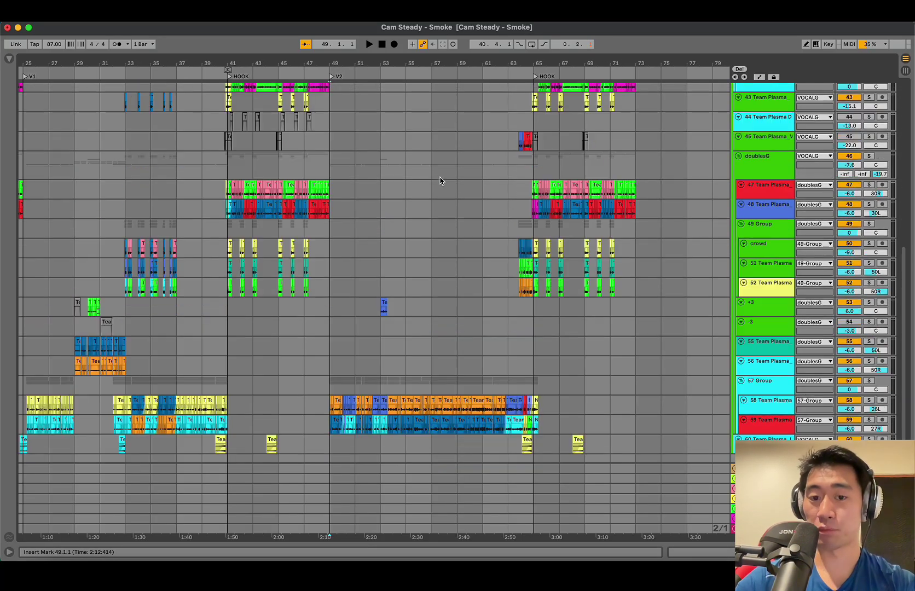
click(482, 326)
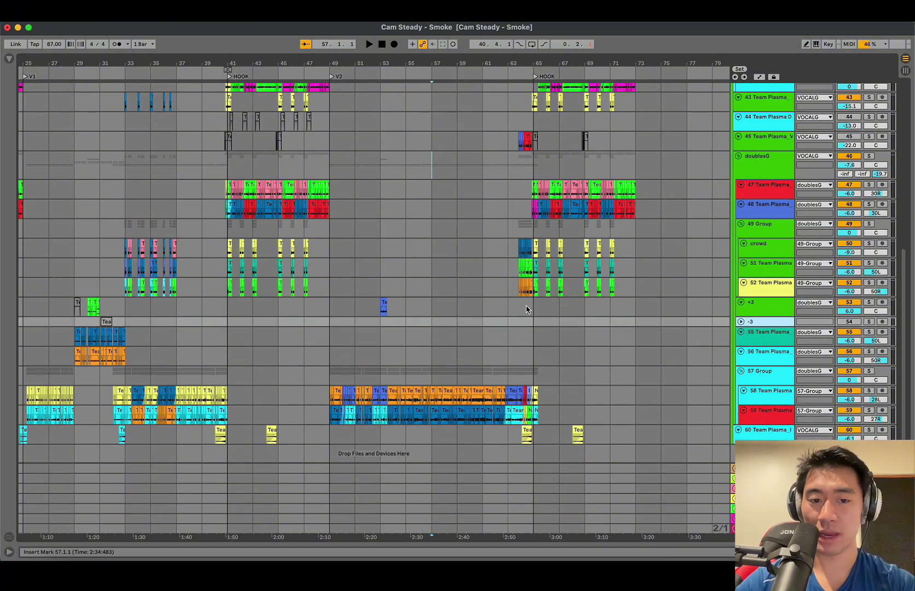
scroll(421, 328, up, 5)
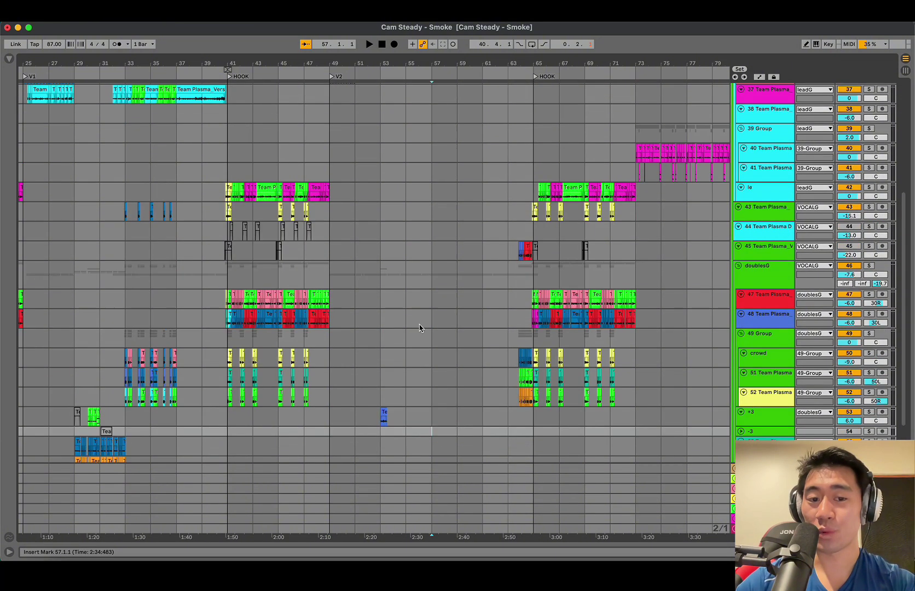
Place the insert marker at 41.1.1 on the 49 Group track and save the set.
scroll(420, 327, left, 3)
click(320, 344)
key(super+s)
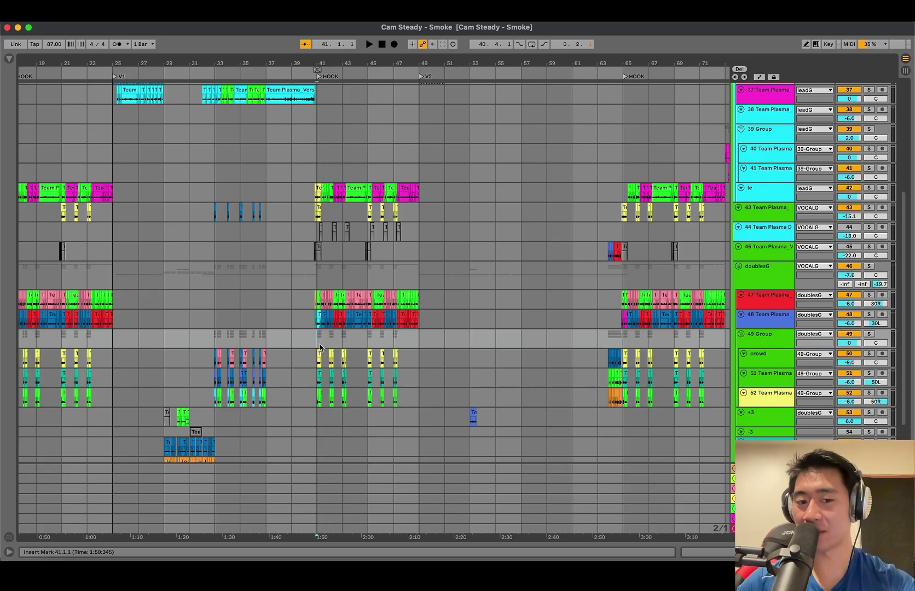
Fold tracks 44 and 45 together and place the insert marker at 49.1.1 on the doublesG group.
click(768, 229)
key(shift+Down)
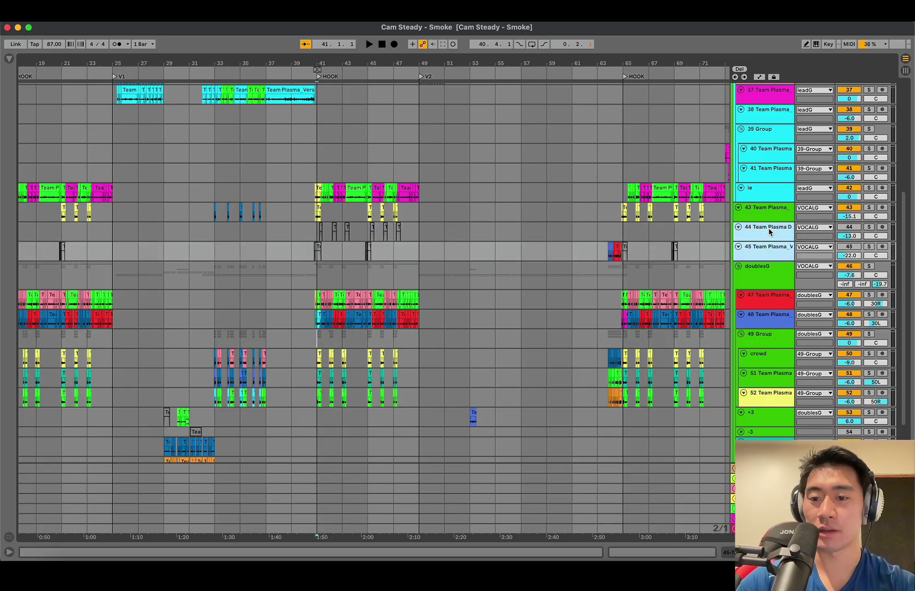
key(u)
click(415, 267)
scroll(415, 267, left, 5)
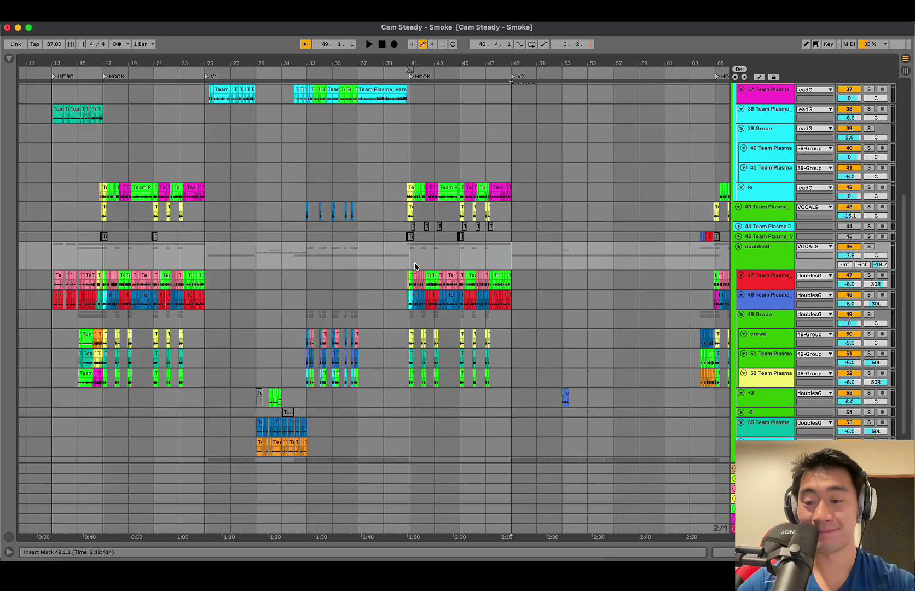